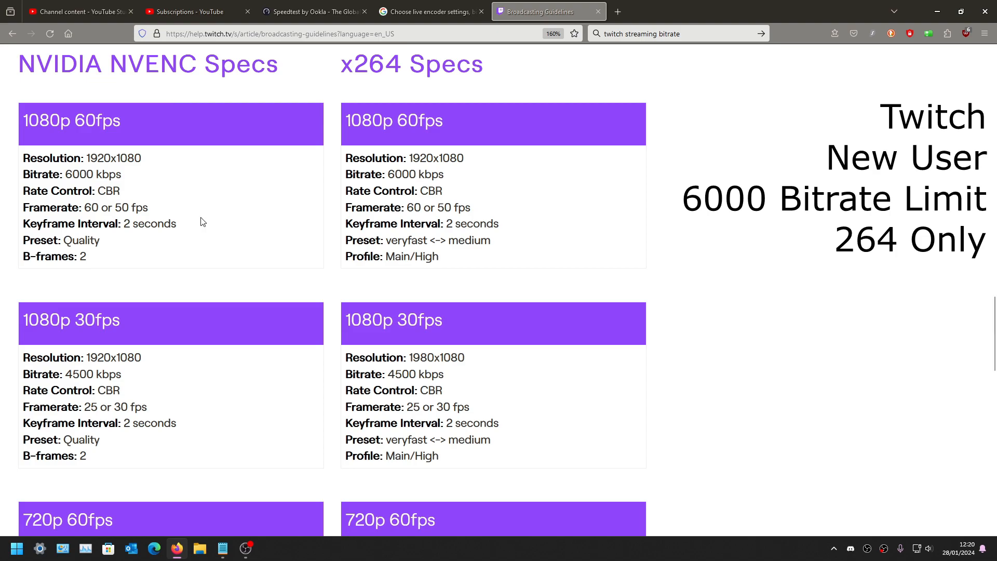
Step: Examine Twitch's recommended NVENC and x264 specs for 1080p and 720p, along with its audio quality guidelines
scroll(201, 219, down, 6)
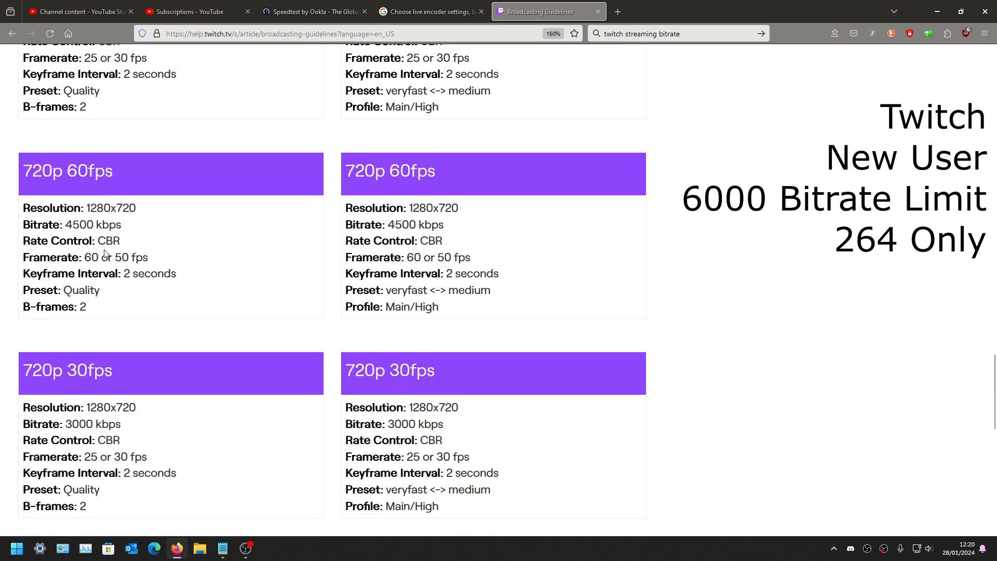
scroll(132, 313, down, 2)
scroll(131, 313, down, 1)
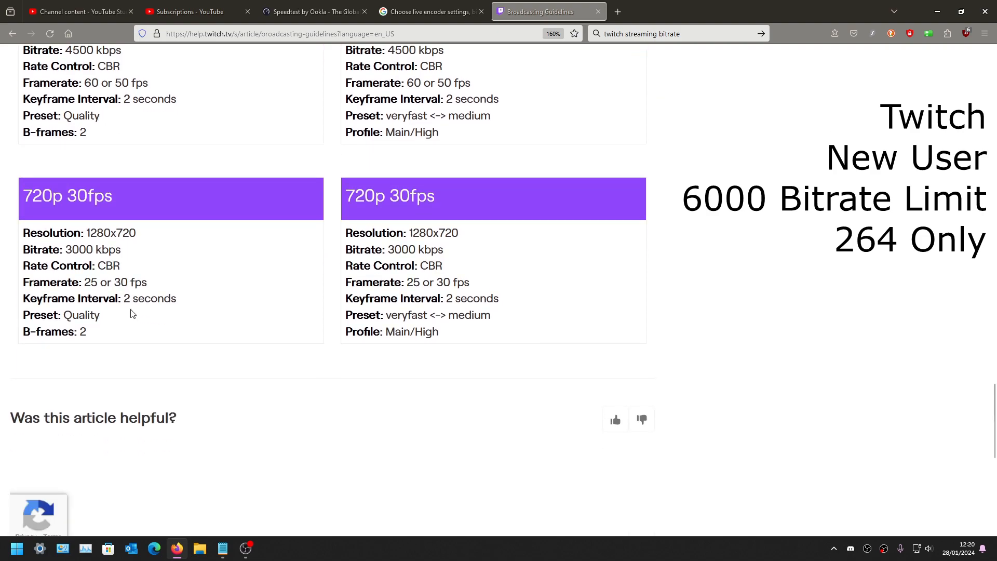
scroll(133, 312, up, 3)
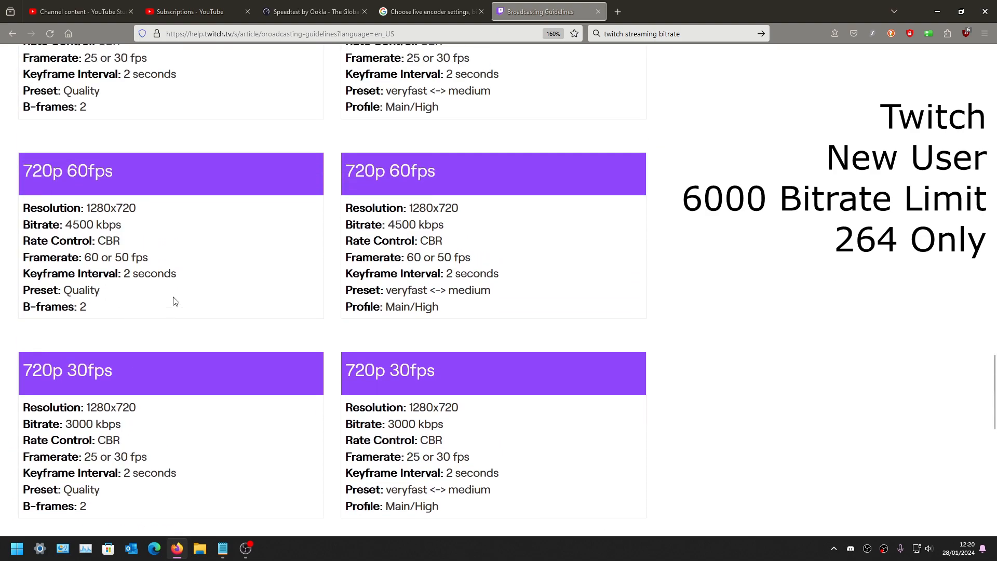
scroll(174, 301, up, 13)
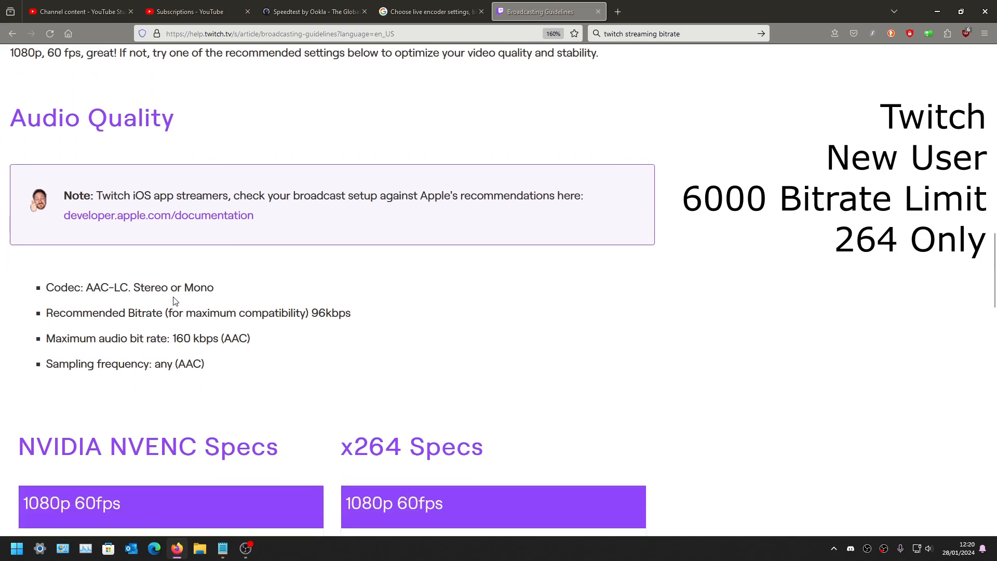
scroll(174, 301, down, 7)
scroll(174, 301, down, 2)
scroll(174, 299, up, 2)
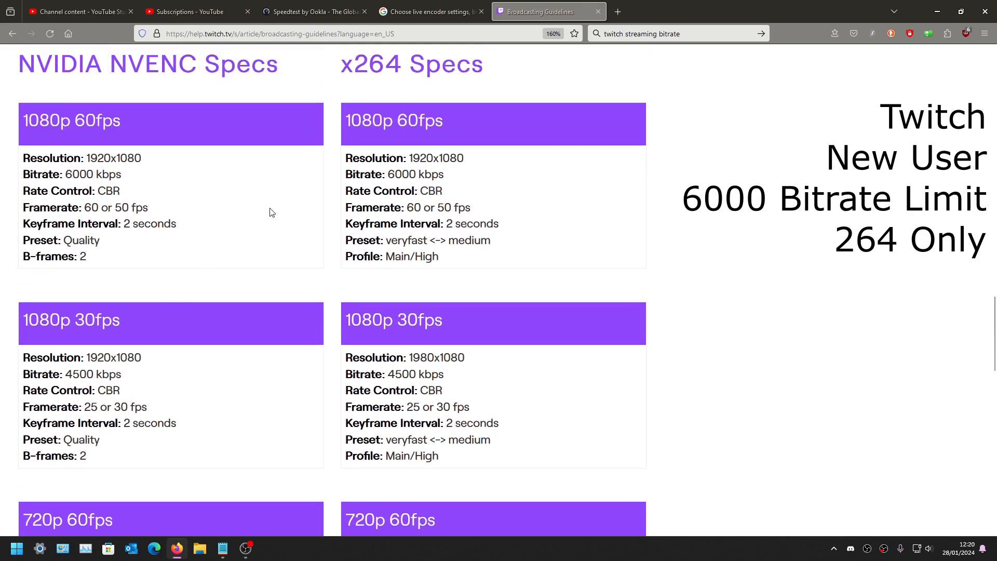
Step: Switch to the YouTube Help live encoder page and check which codecs its bitrate table columns cover
click(431, 11)
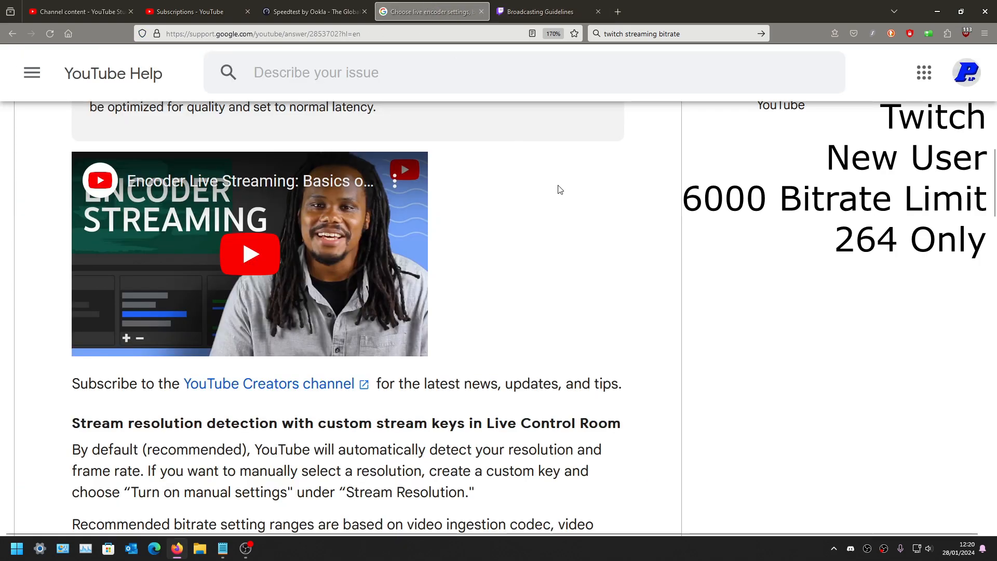
scroll(595, 190, down, 8)
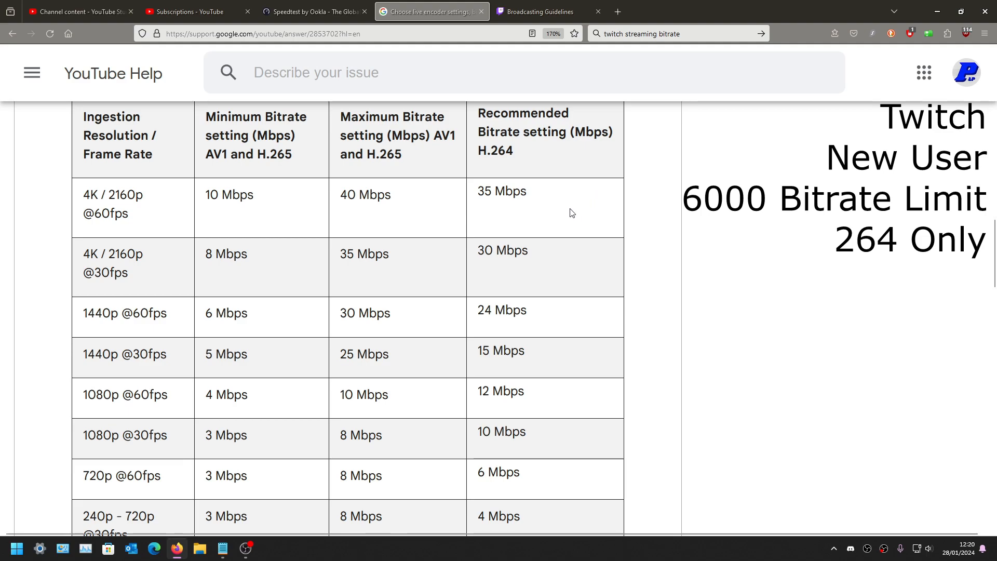
drag(515, 155, 498, 152)
drag(402, 154, 380, 154)
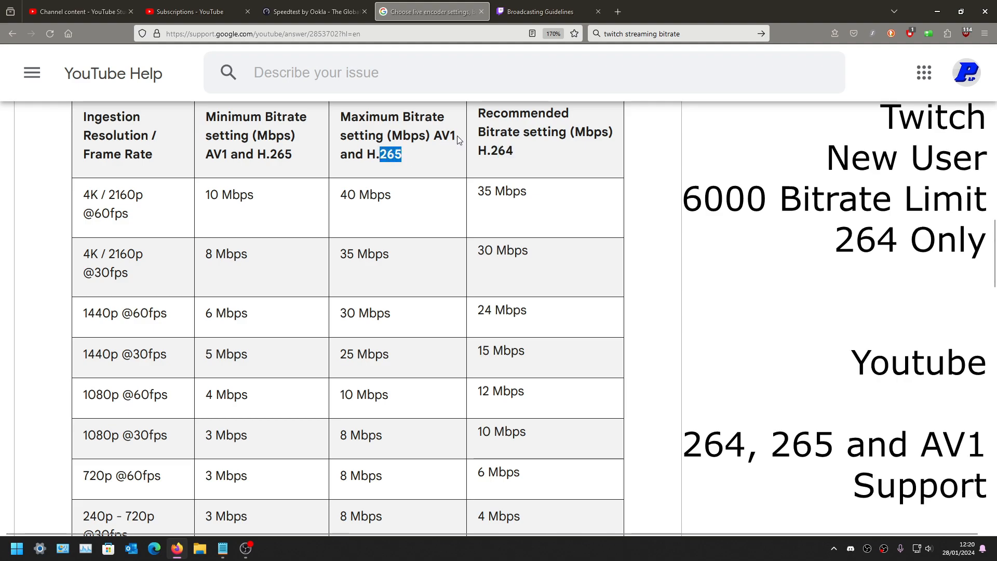
drag(457, 135, 433, 136)
click(436, 160)
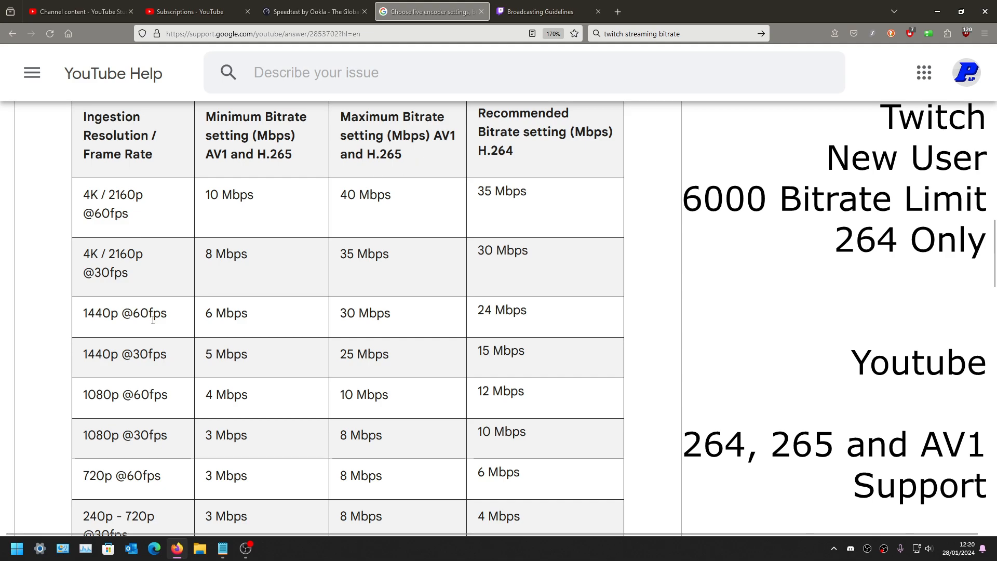
Step: Review YouTube's bitrate settings across all resolutions and frame rates from 4K down to 240p
scroll(285, 307, down, 2)
scroll(287, 307, down, 2)
scroll(286, 301, up, 8)
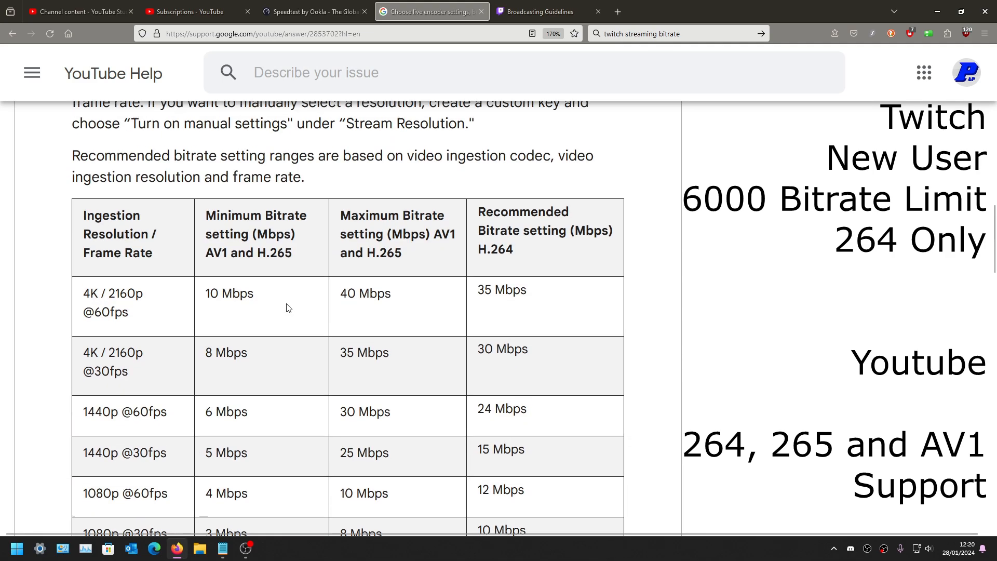
scroll(284, 291, down, 2)
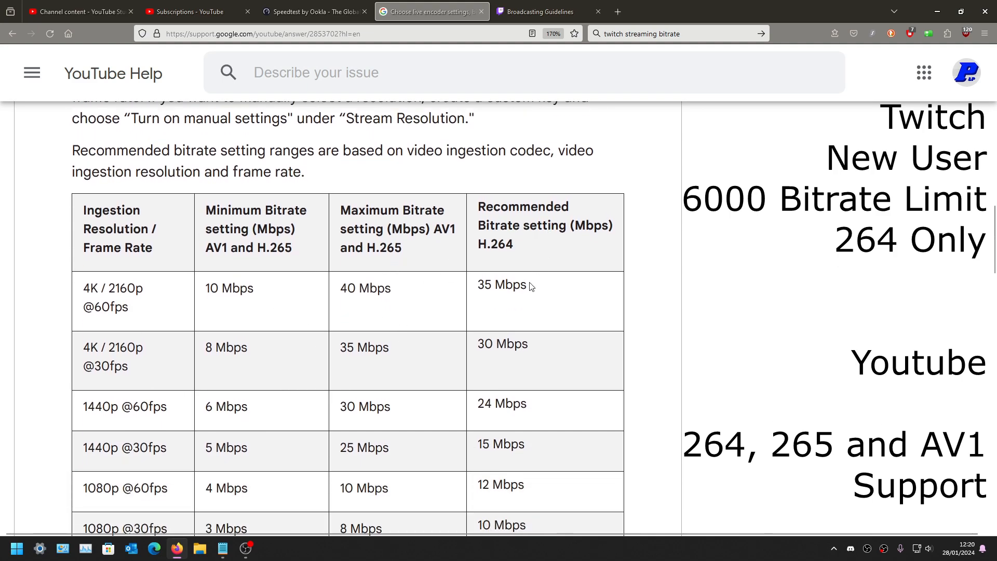
scroll(530, 293, down, 6)
scroll(530, 293, up, 6)
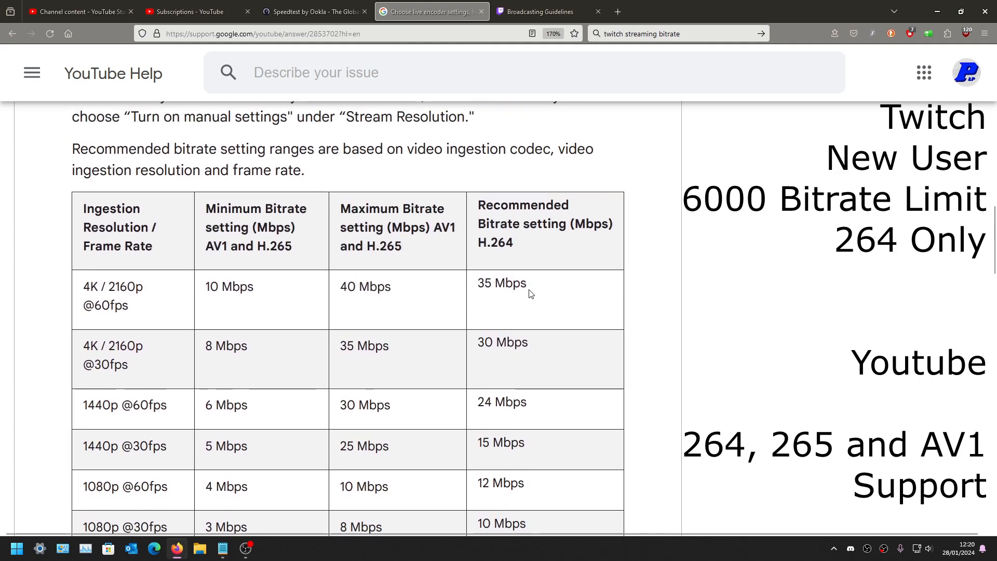
scroll(531, 251, down, 7)
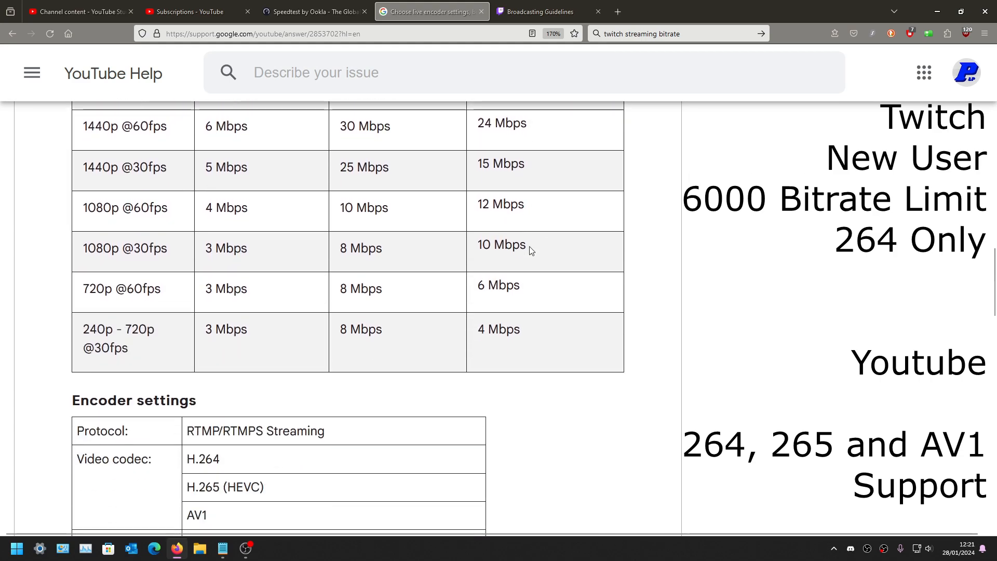
scroll(531, 251, up, 2)
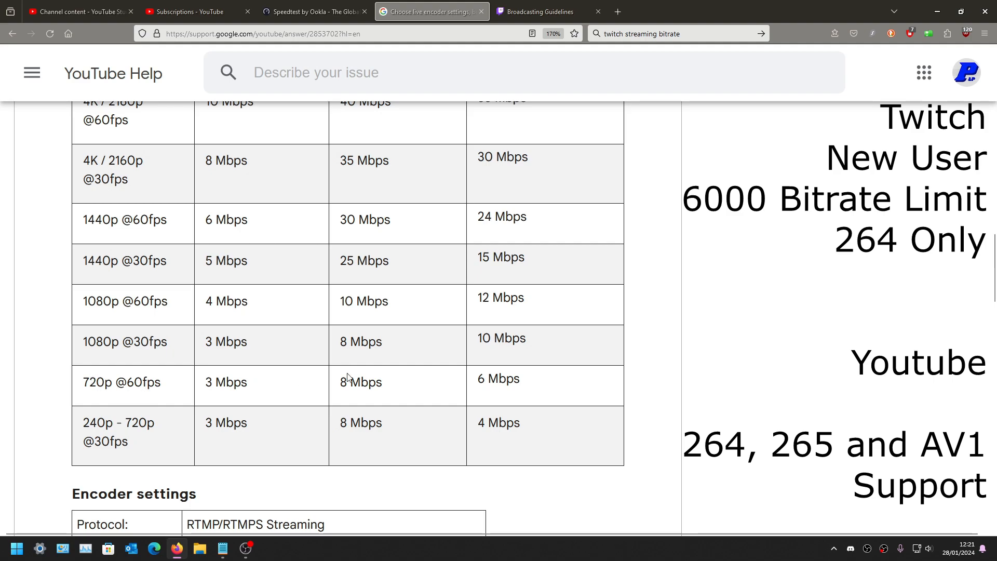
Step: Check YouTube's H.264, AV1 and H.265 bitrates for 720p at 60 fps and the H.264 bitrate for 1080p at 60 fps
drag(487, 378, 469, 383)
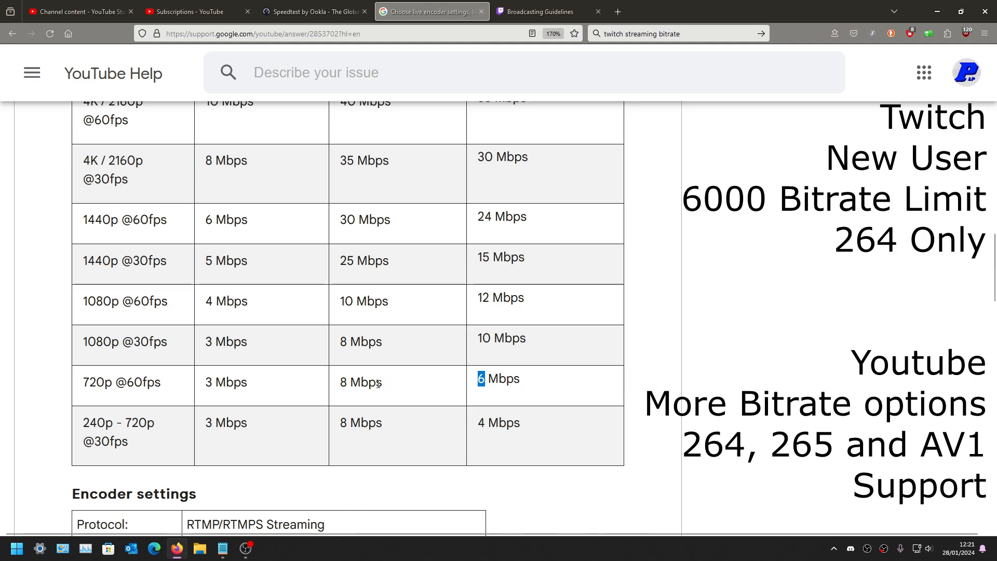
click(415, 385)
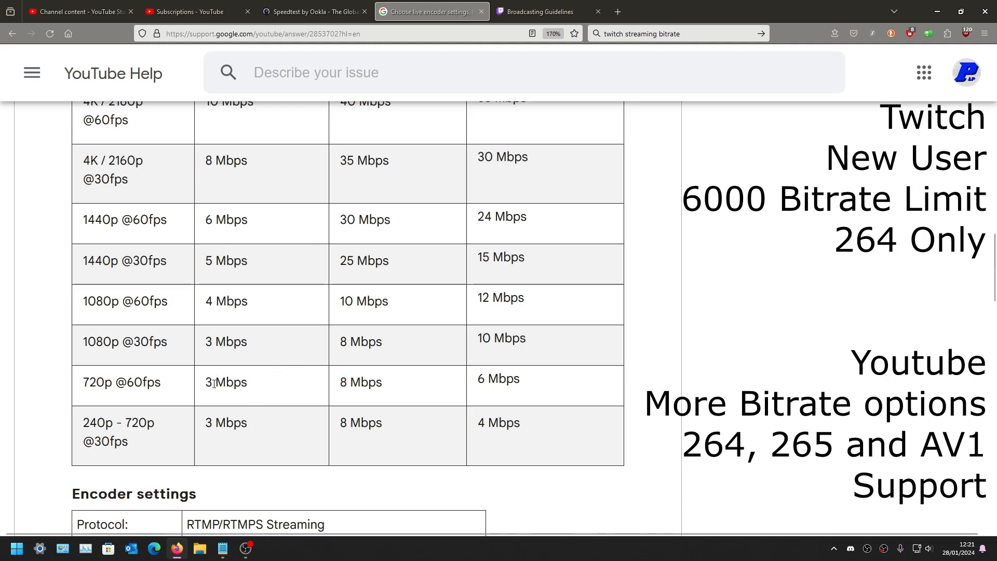
drag(213, 382, 208, 382)
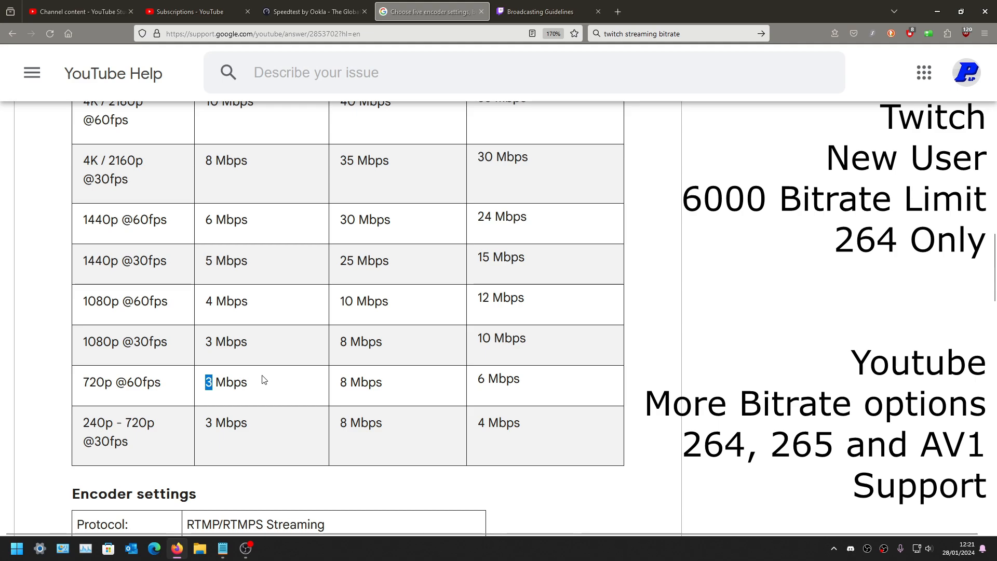
drag(348, 382, 337, 383)
drag(490, 296, 478, 301)
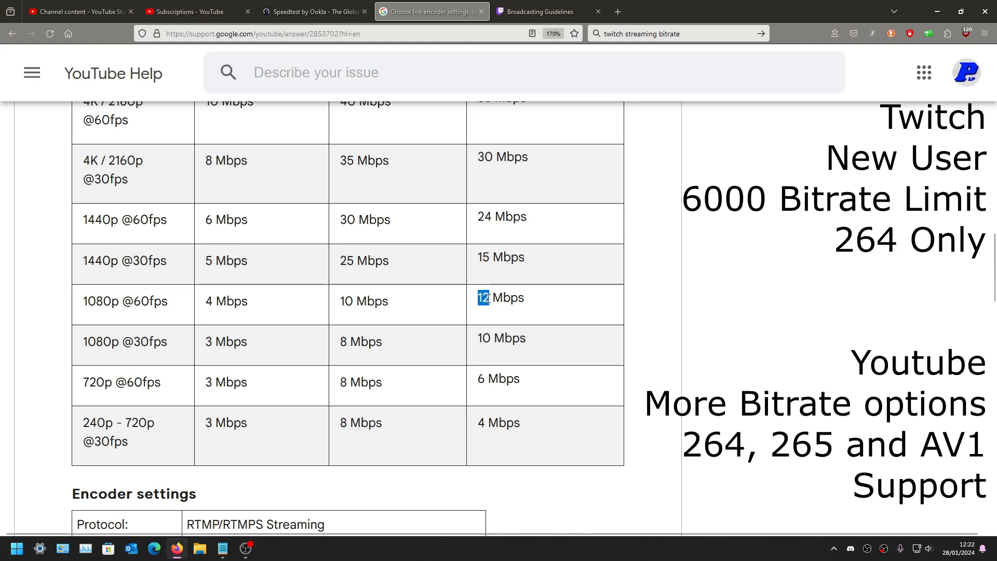
click(489, 298)
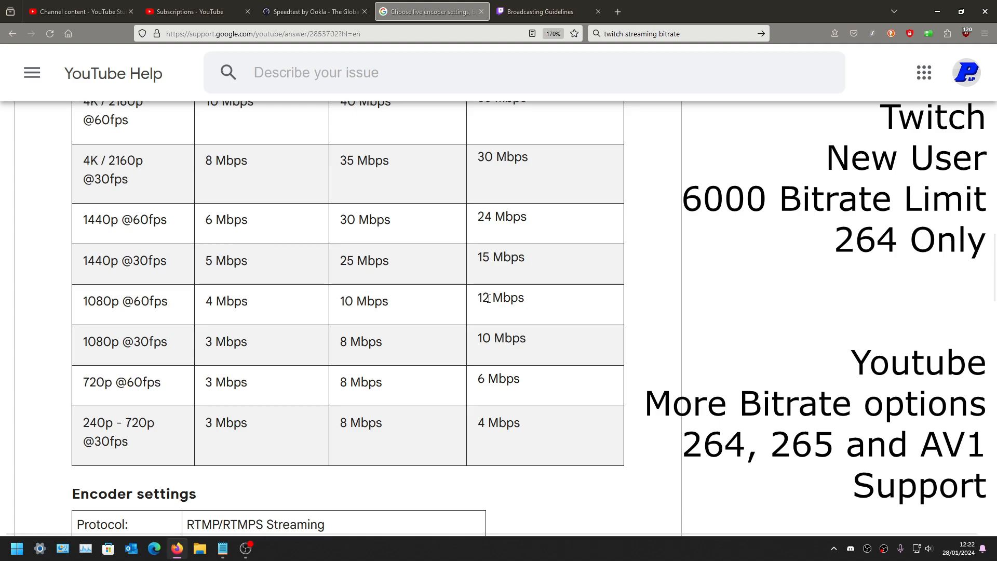
Step: Compare Twitch's 1080p 60 fps specs with YouTube's minimum and maximum AV1 and H.265 bitrates for 1080p at 60 fps
click(525, 12)
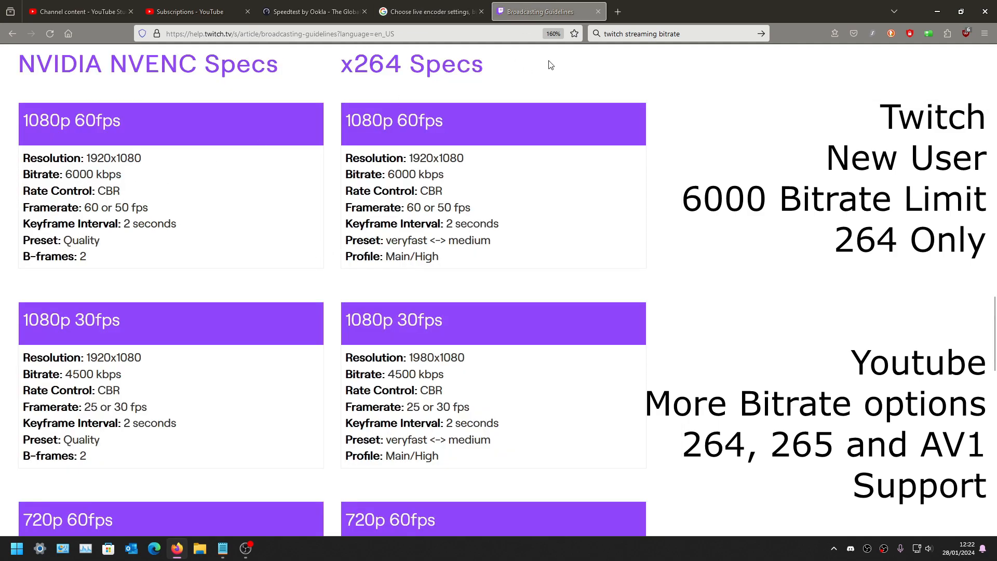
click(436, 9)
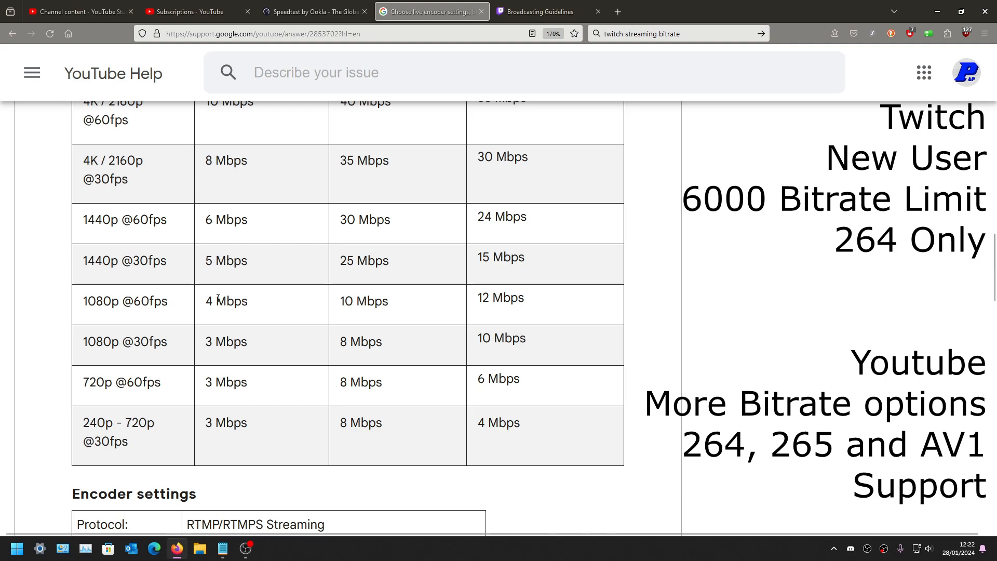
double_click(357, 301)
drag(216, 301, 205, 304)
click(314, 300)
drag(354, 302, 334, 304)
drag(214, 301, 205, 303)
drag(354, 301, 334, 305)
click(356, 300)
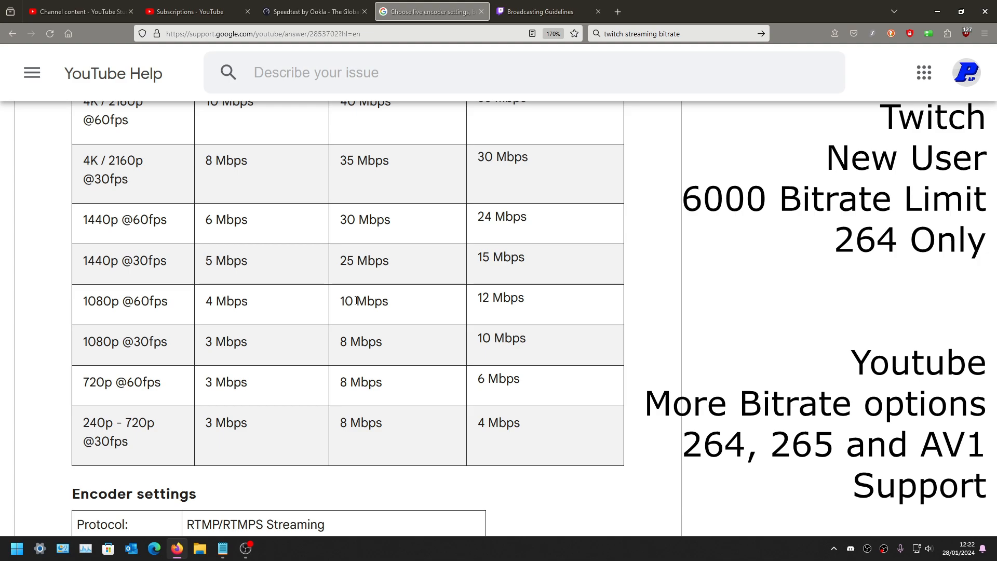
Step: Examine YouTube's encoder settings and recommended advanced settings, highlighting the audio sample rates and the SDR color space
scroll(356, 301, down, 5)
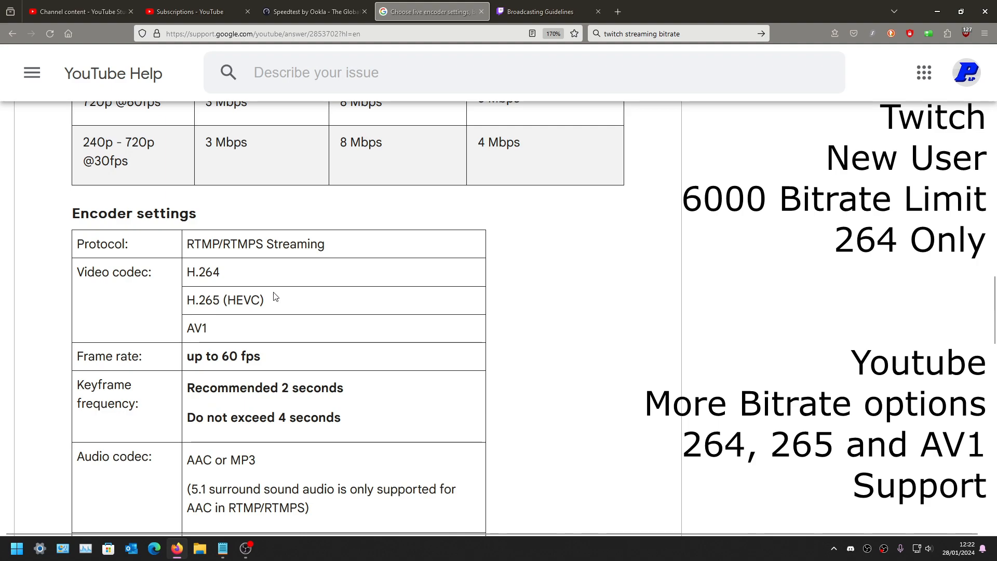
scroll(285, 322, down, 2)
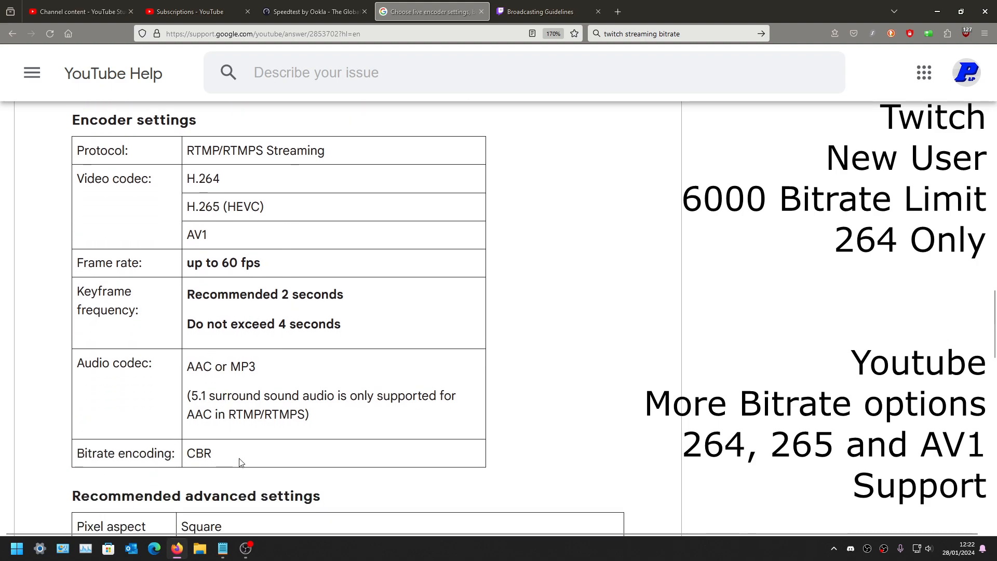
scroll(240, 462, down, 4)
scroll(249, 276, down, 2)
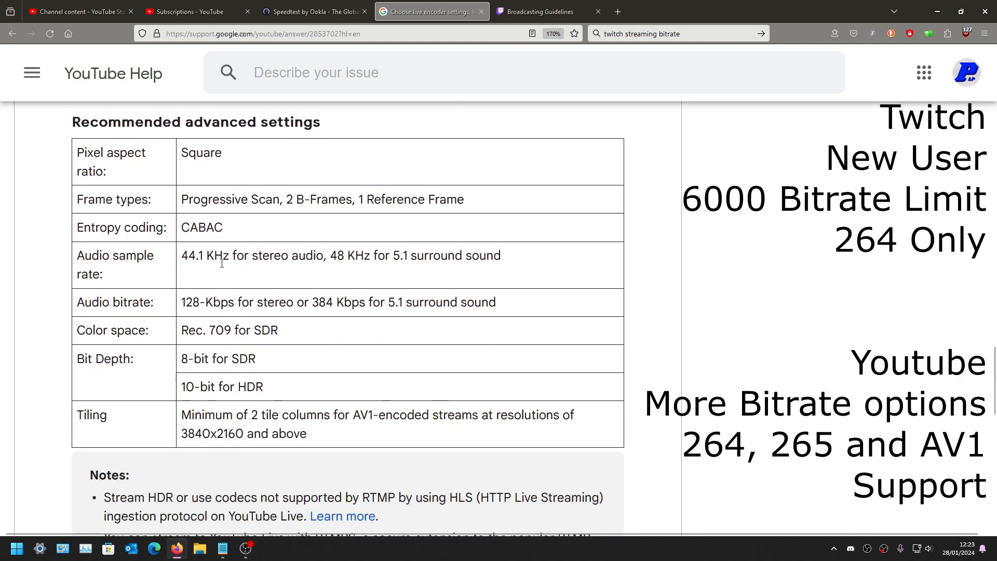
drag(180, 256, 204, 258)
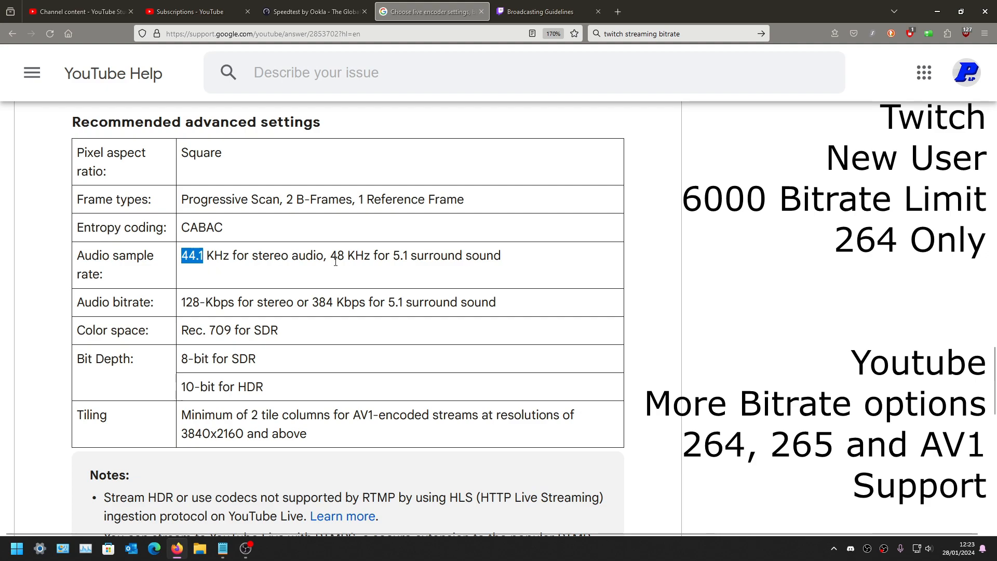
drag(330, 257, 346, 257)
click(374, 285)
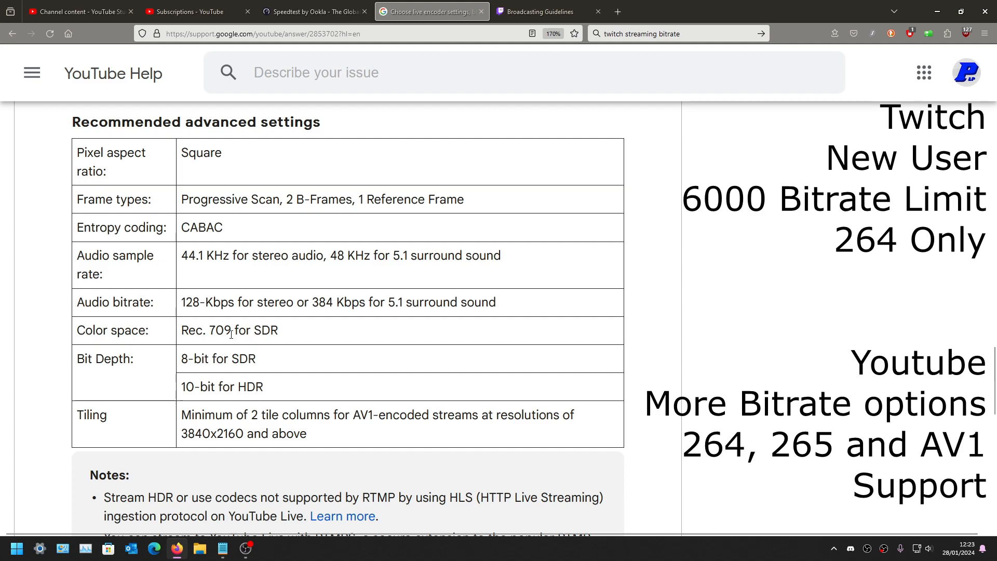
drag(232, 331, 210, 333)
click(211, 335)
click(274, 346)
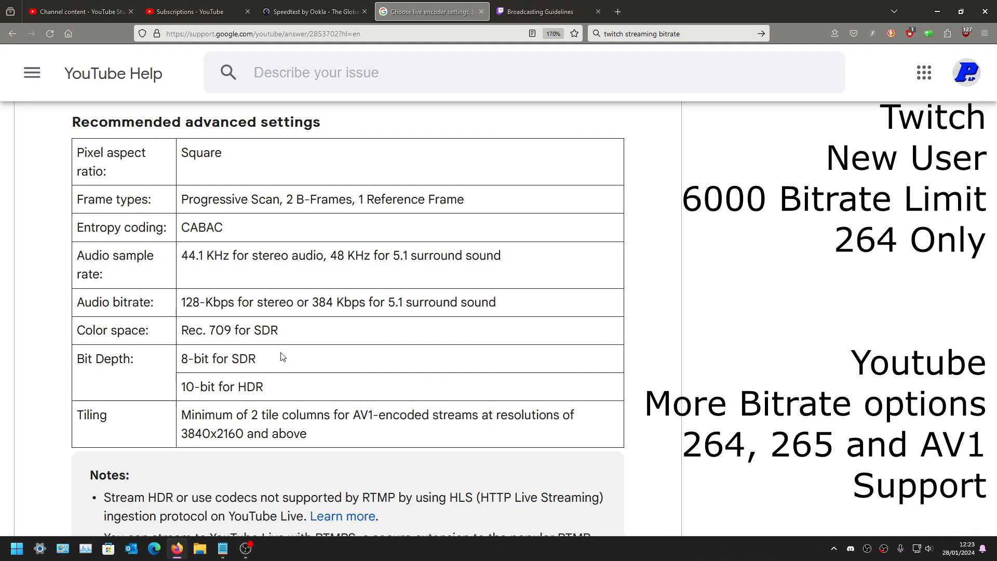
Step: Return to YouTube's bitrate table and compare it once more with Twitch's broadcasting specs
scroll(282, 357, up, 10)
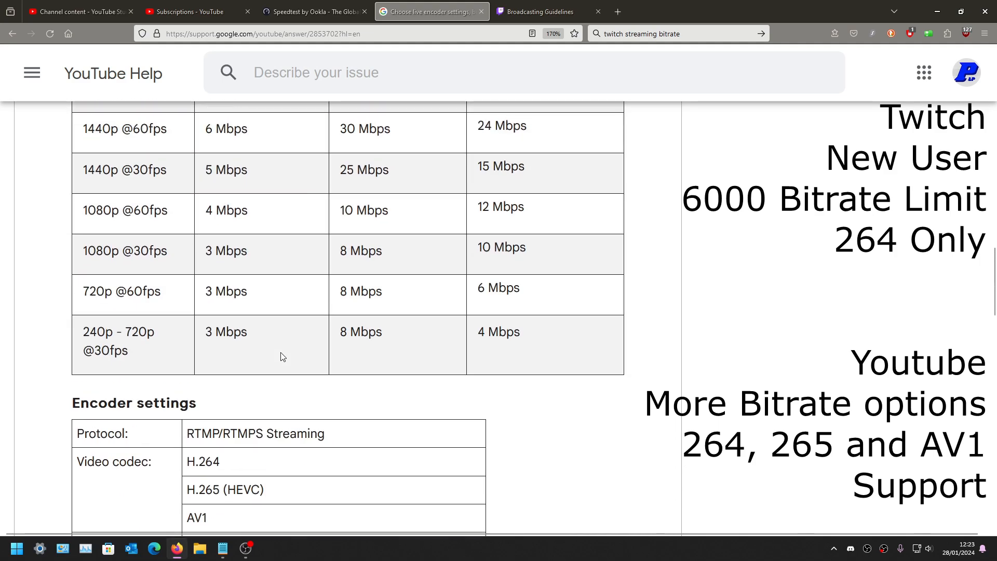
scroll(283, 357, up, 3)
scroll(281, 356, up, 5)
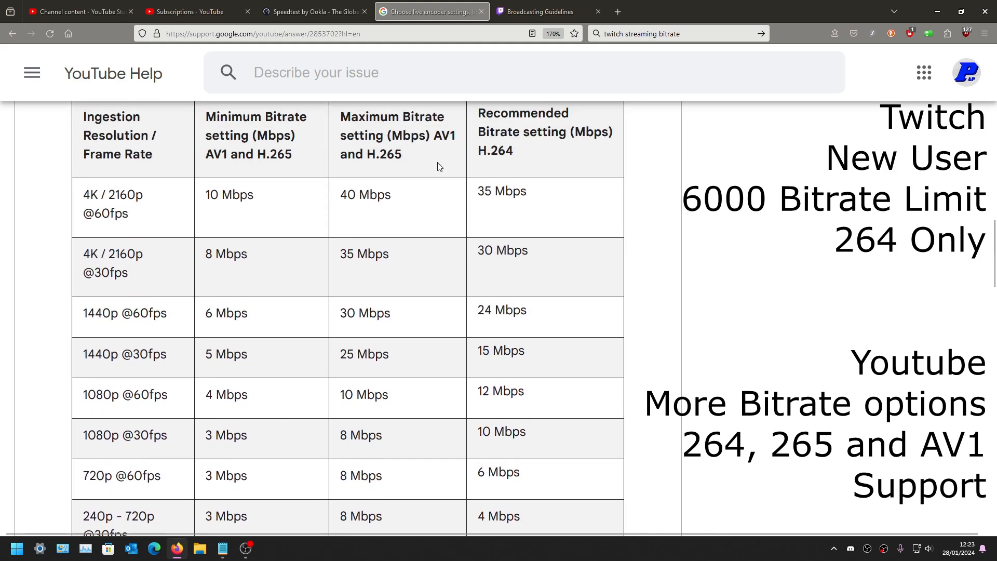
scroll(466, 250, down, 3)
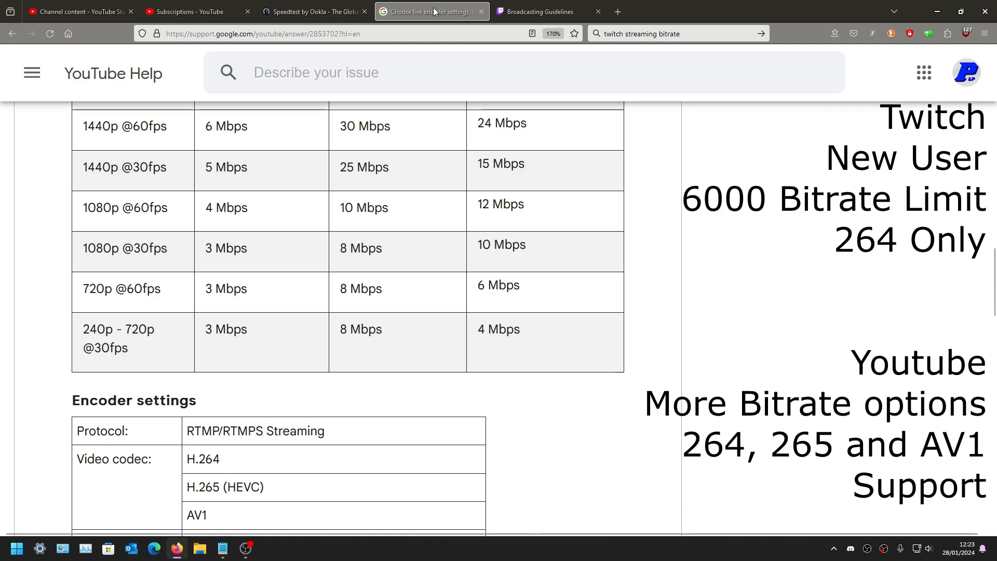
click(540, 12)
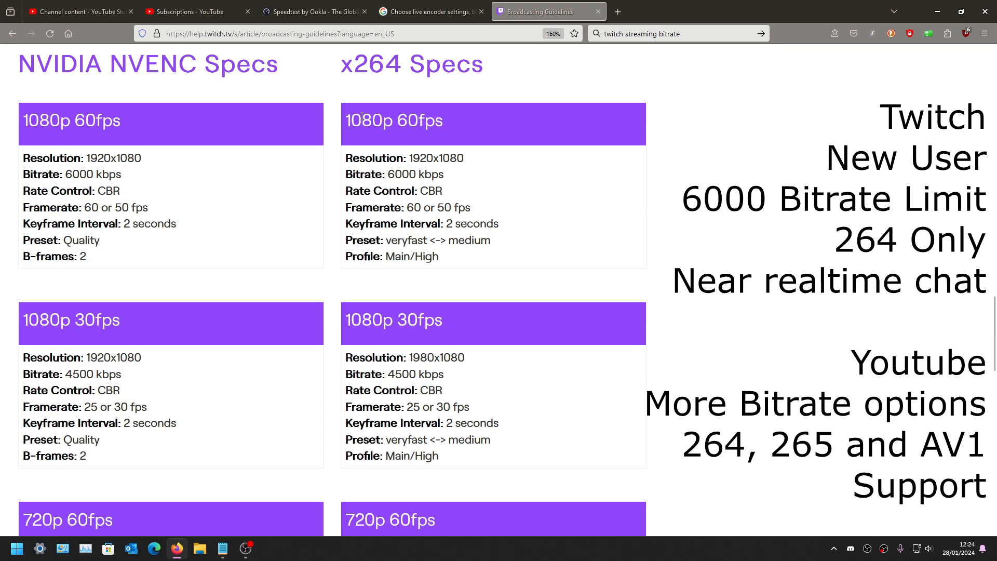
click(431, 11)
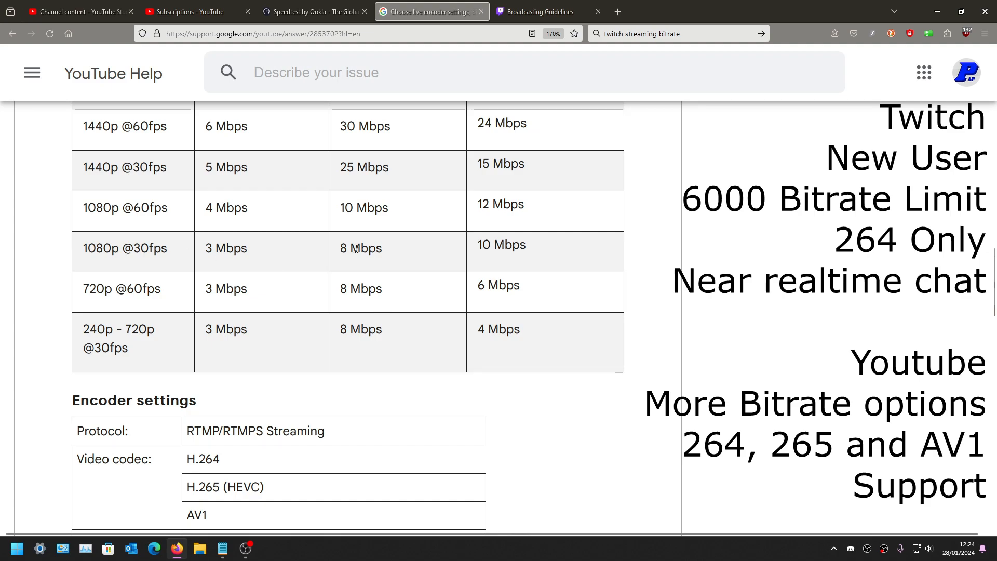
scroll(353, 267, up, 3)
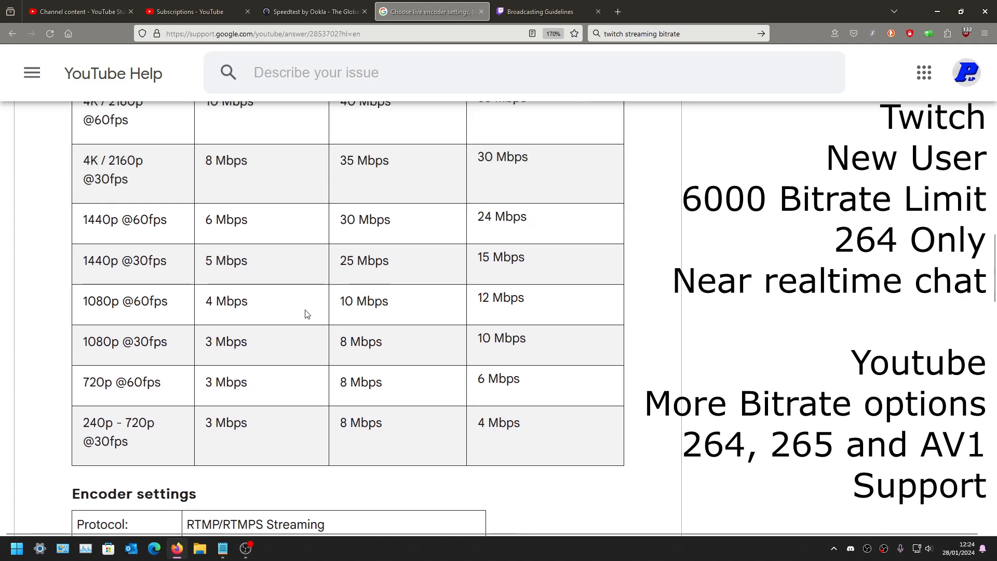
scroll(294, 313, up, 3)
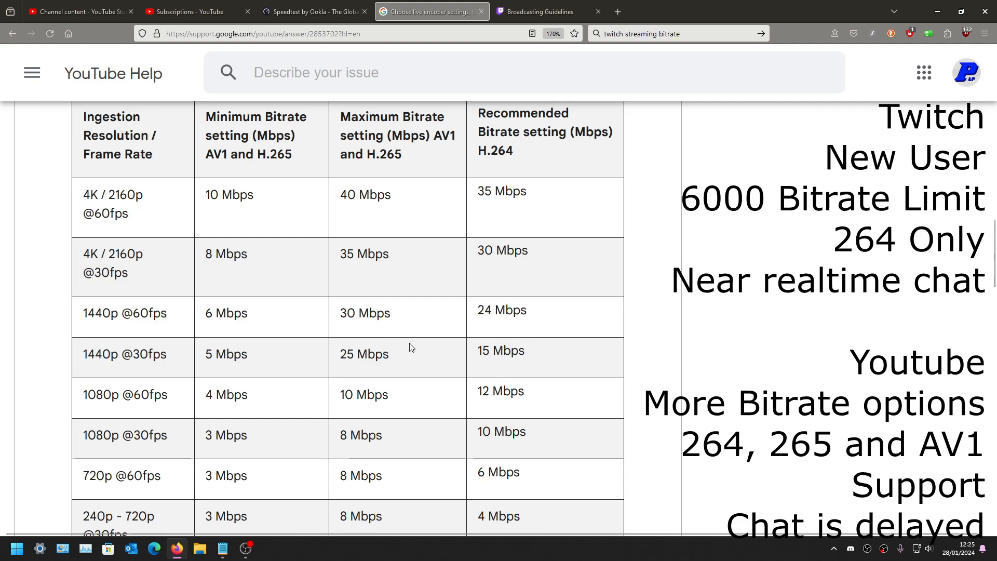
Step: Compare YouTube's bitrate table and stream resolution notes with Twitch's broadcasting guidelines, returning to the YouTube page
scroll(359, 362, down, 2)
scroll(361, 365, up, 4)
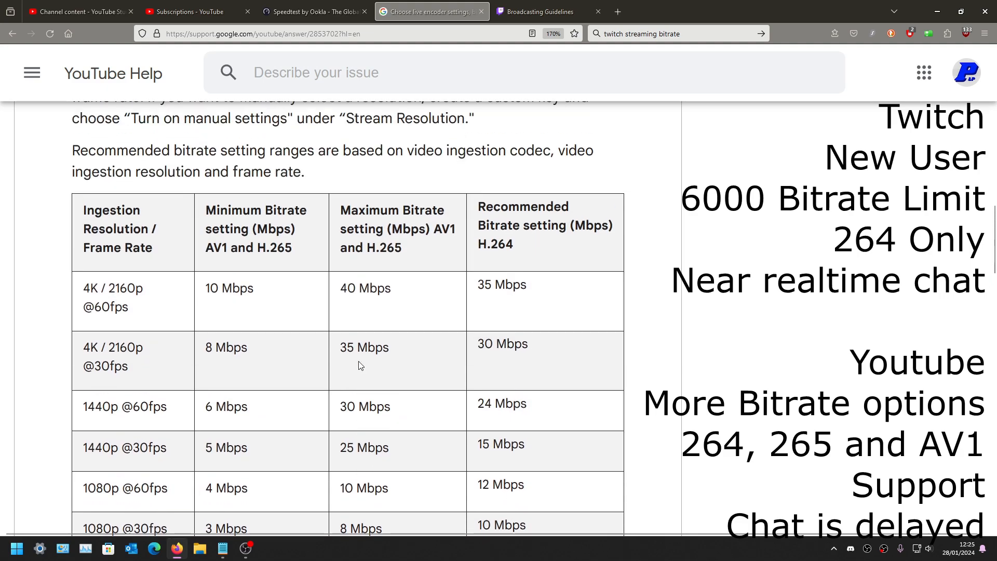
scroll(361, 366, up, 4)
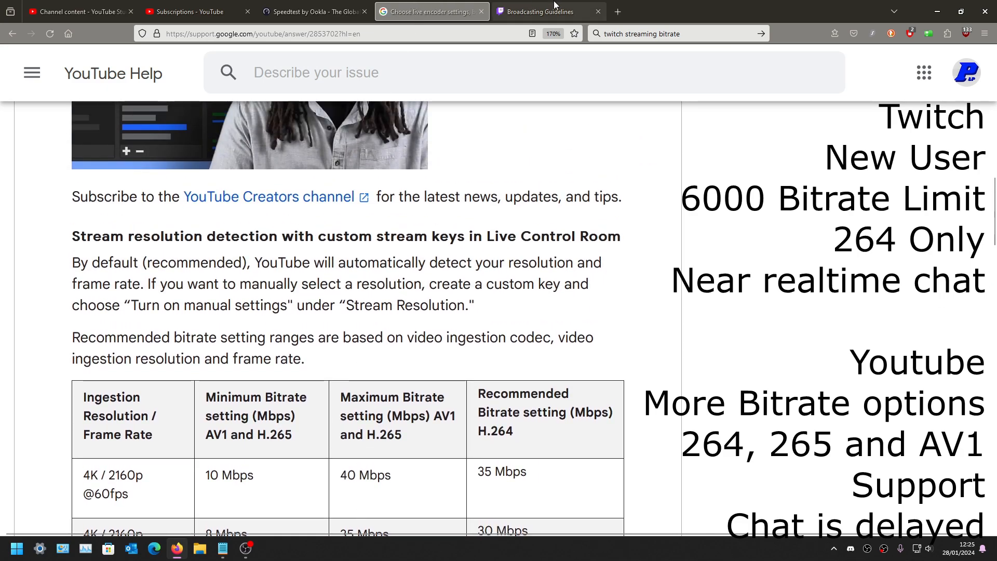
click(545, 5)
click(460, 11)
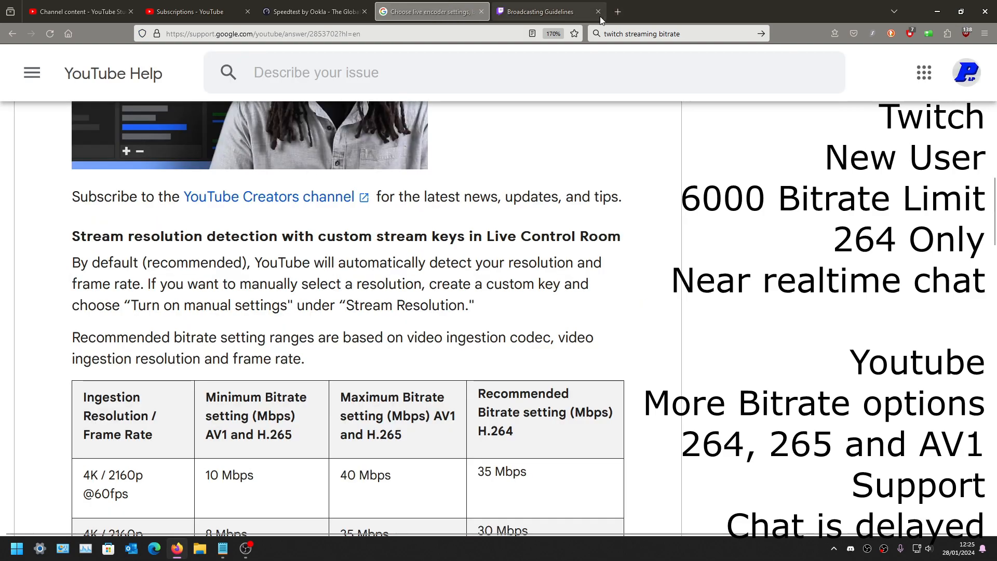
click(550, 12)
click(470, 15)
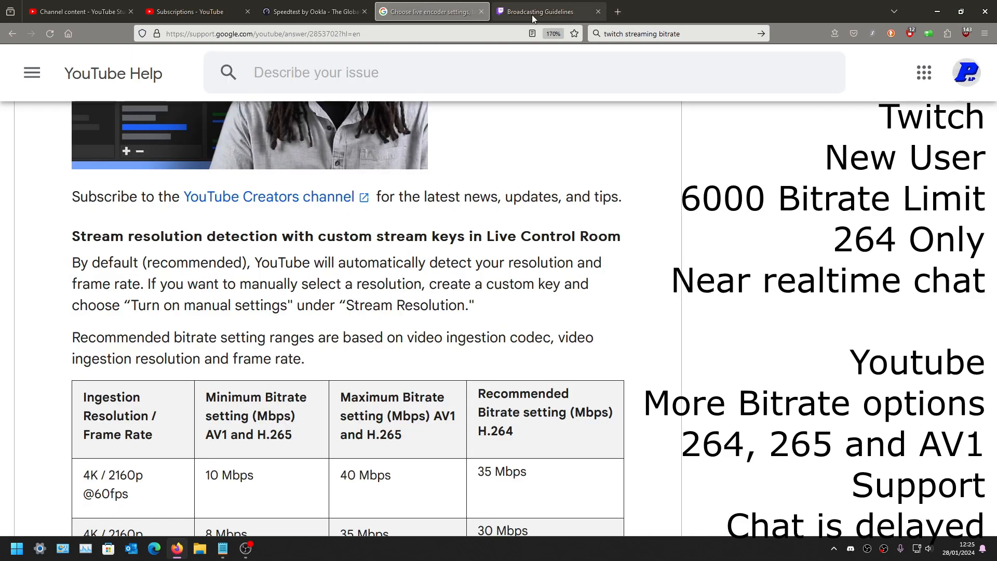
click(532, 14)
click(443, 14)
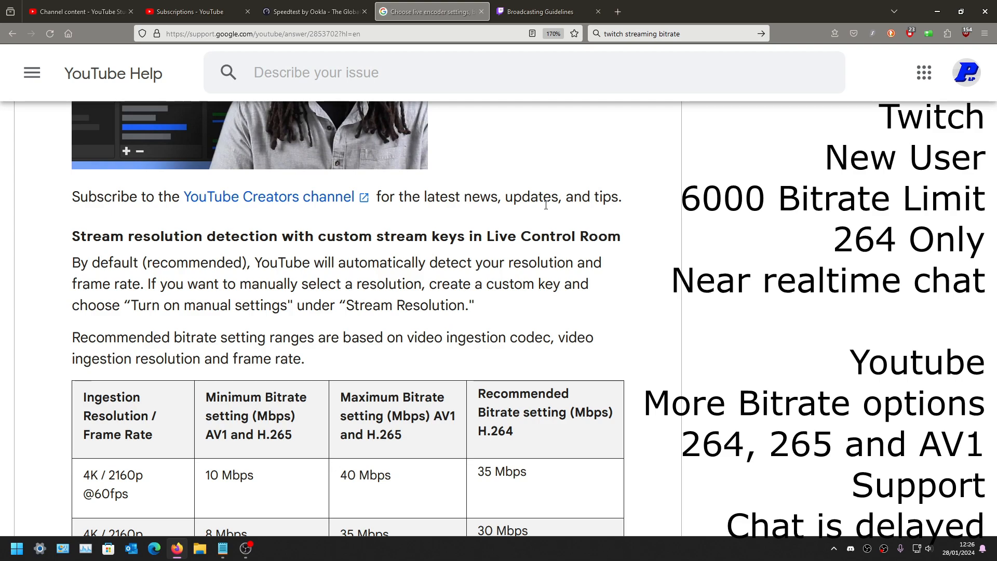
Step: Review YouTube's recommended bitrates for each resolution and frame rate once more
scroll(546, 205, down, 5)
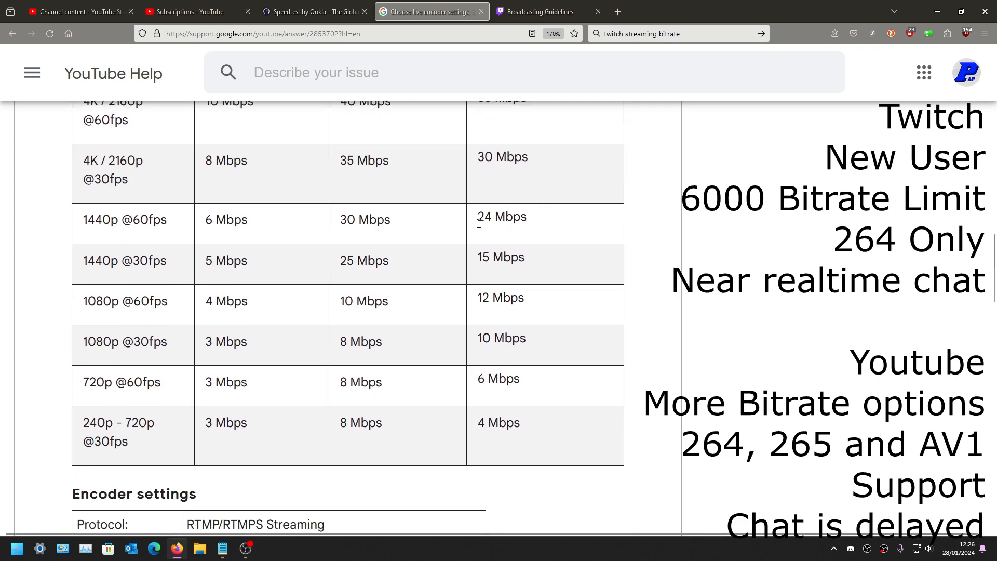
scroll(431, 276, up, 2)
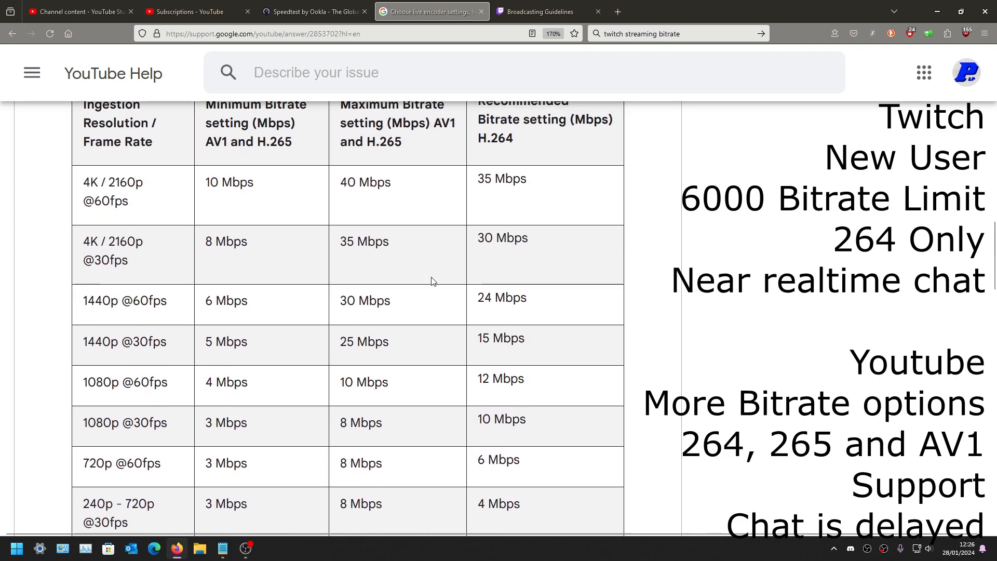
scroll(431, 277, down, 2)
scroll(431, 281, up, 1)
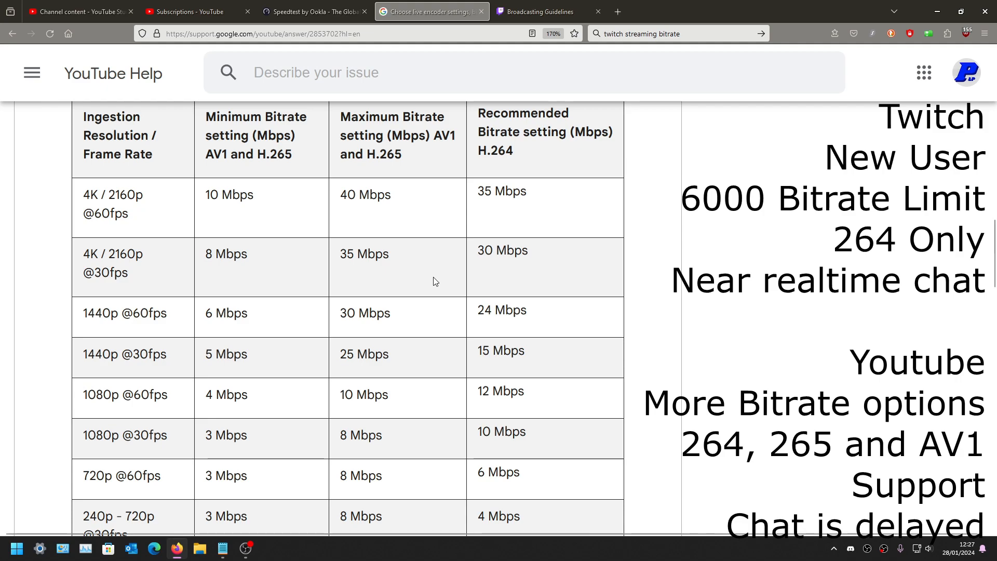
Step: Switch to OBS Studio and add a new scene, keeping the suggested name Scene 2
key(super+d)
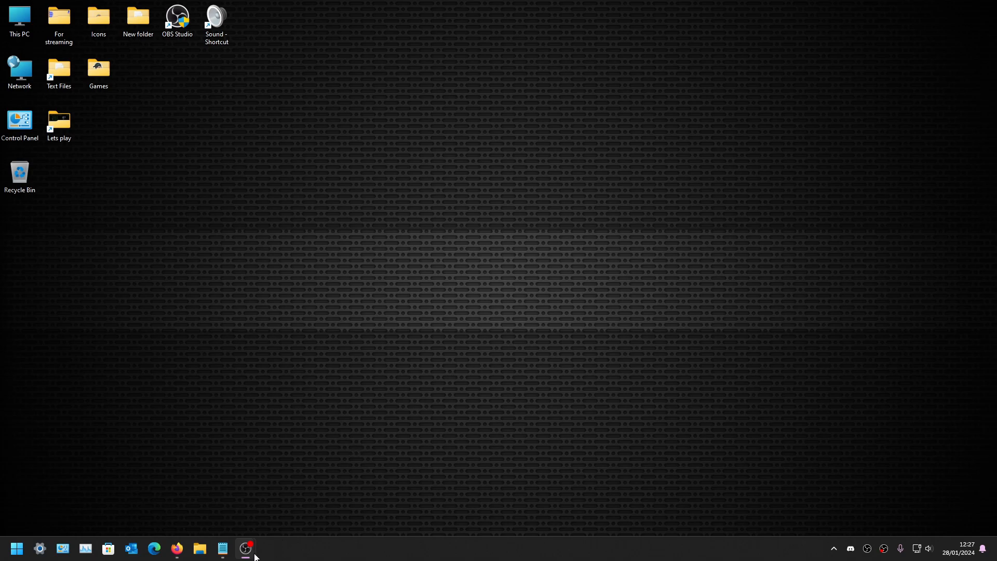
mouse_move(255, 557)
click(273, 501)
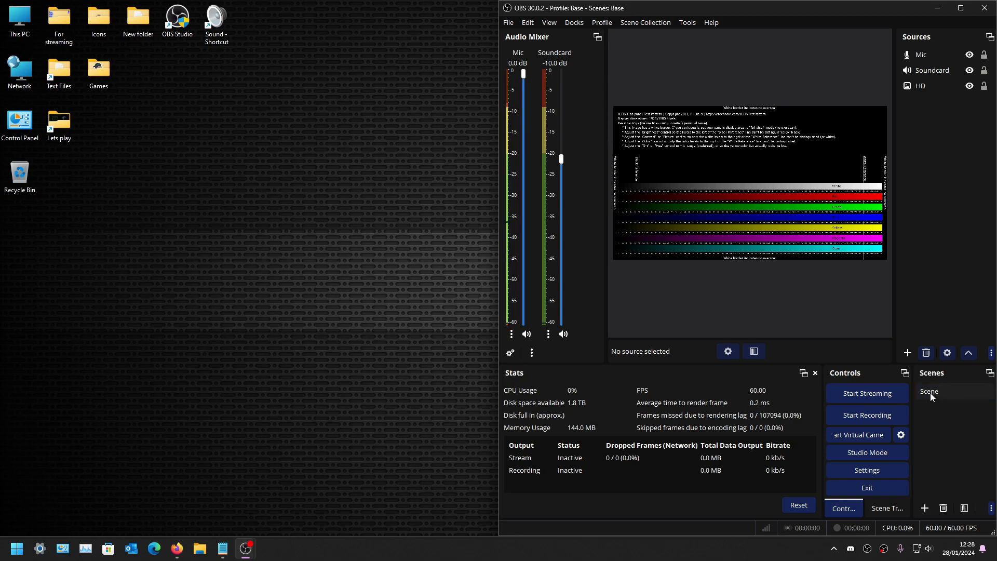
key(F2)
double_click(942, 429)
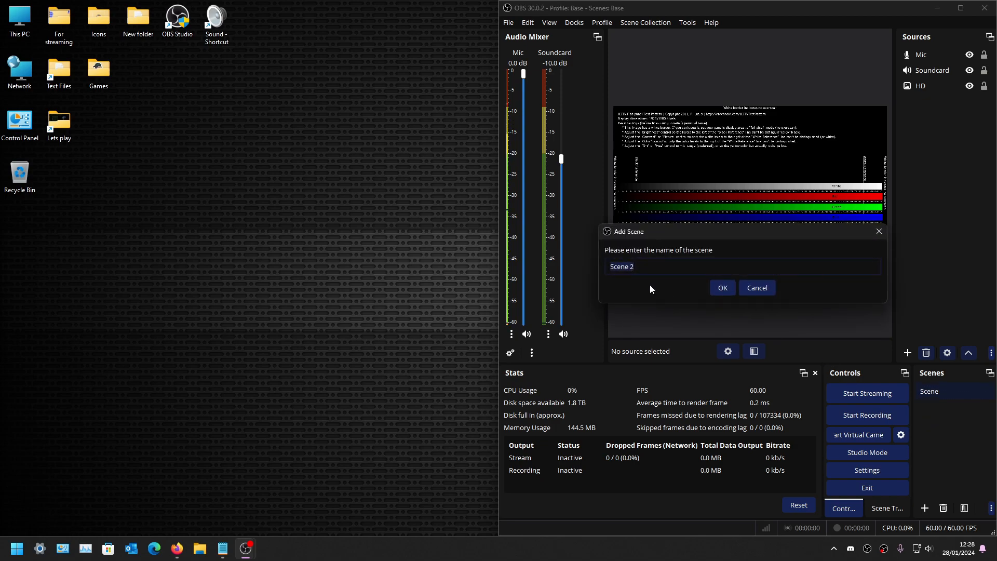
click(729, 286)
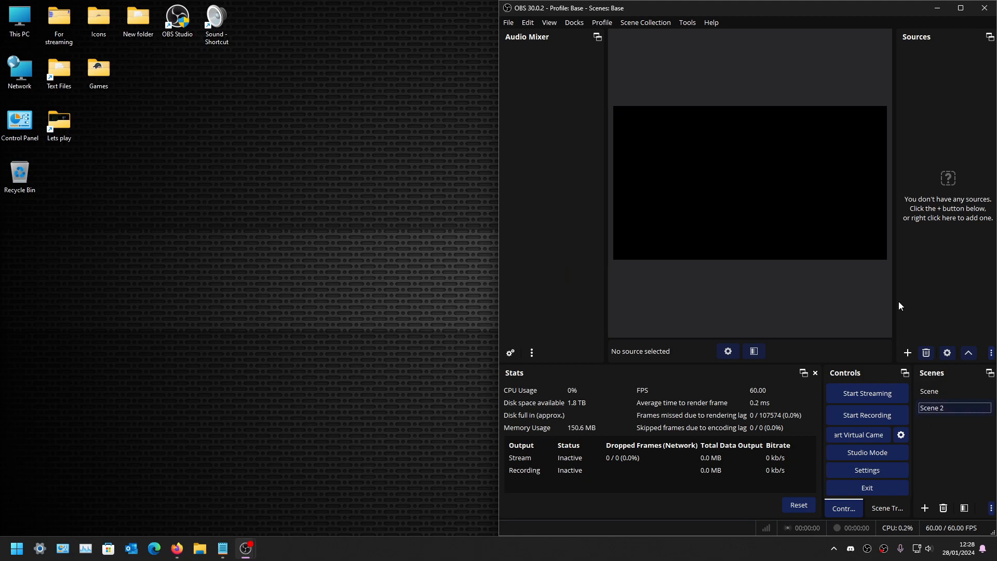
Step: Switch between Scene and Scene 2 to compare their contents, ending on Scene
click(933, 392)
click(933, 409)
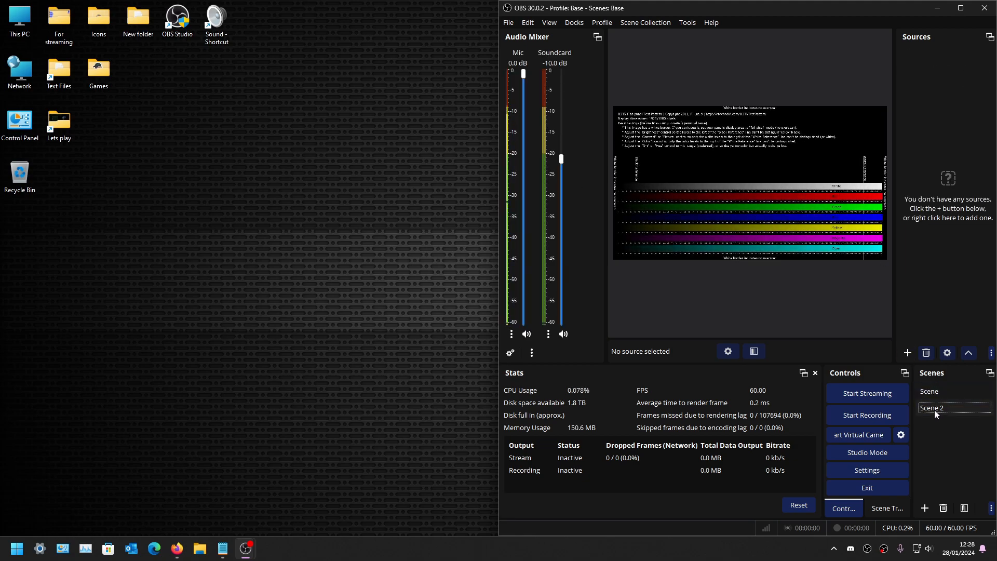
click(928, 391)
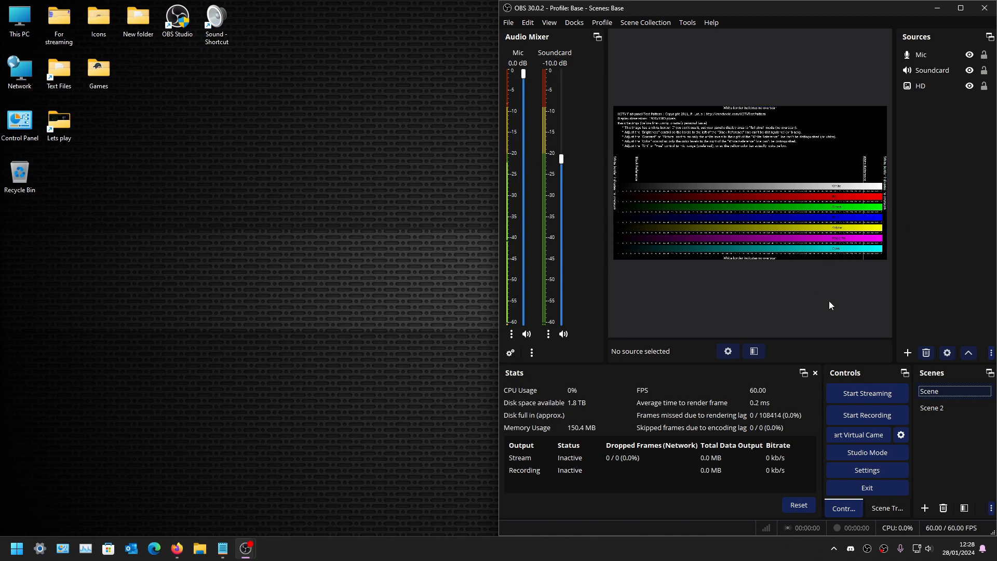
Step: Rename the original scene as "Recording"
right_click(930, 393)
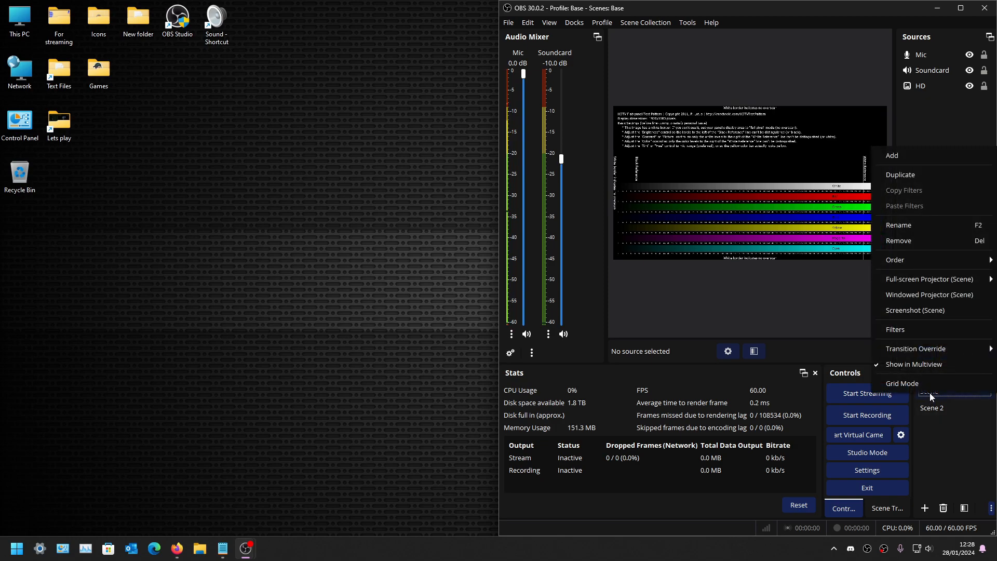
click(936, 224)
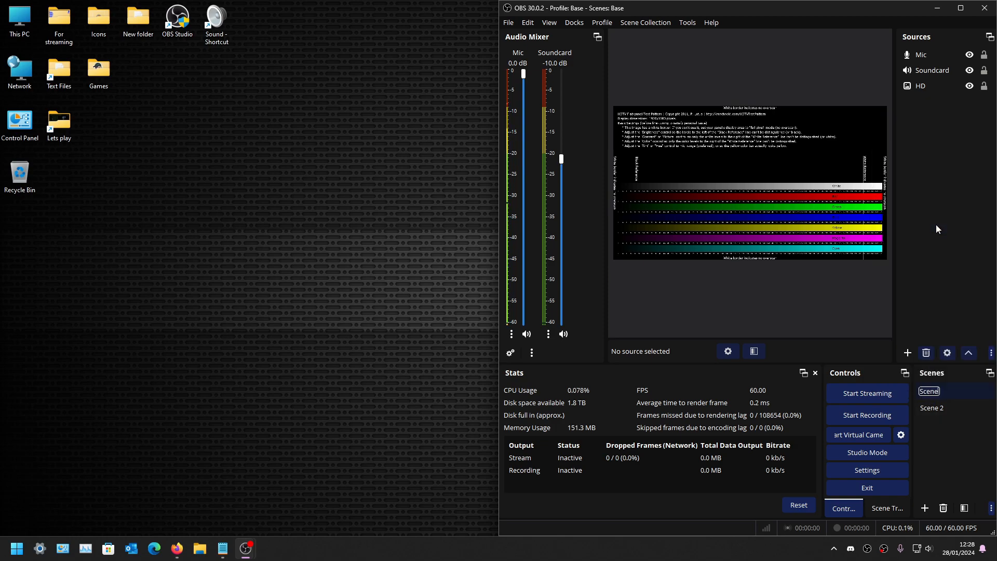
key(BackSpace)
text(Recording)
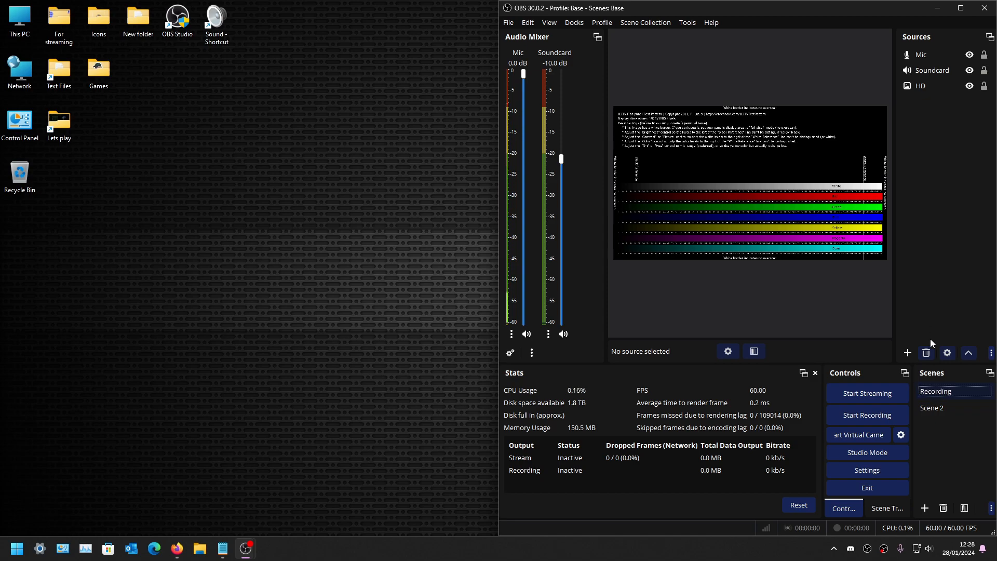
Step: Rename Scene 2 as "Pause"
double_click(937, 408)
right_click(934, 408)
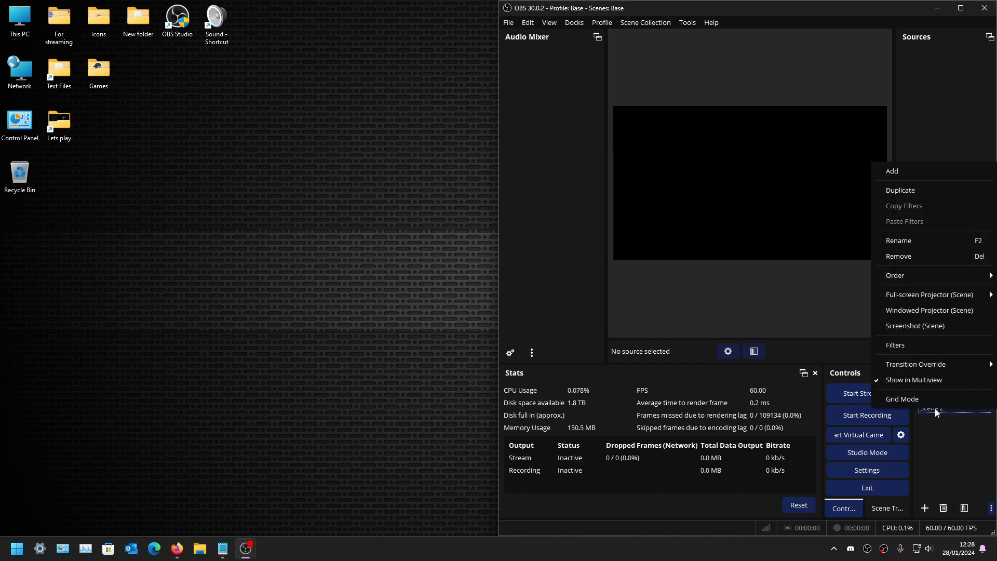
click(930, 239)
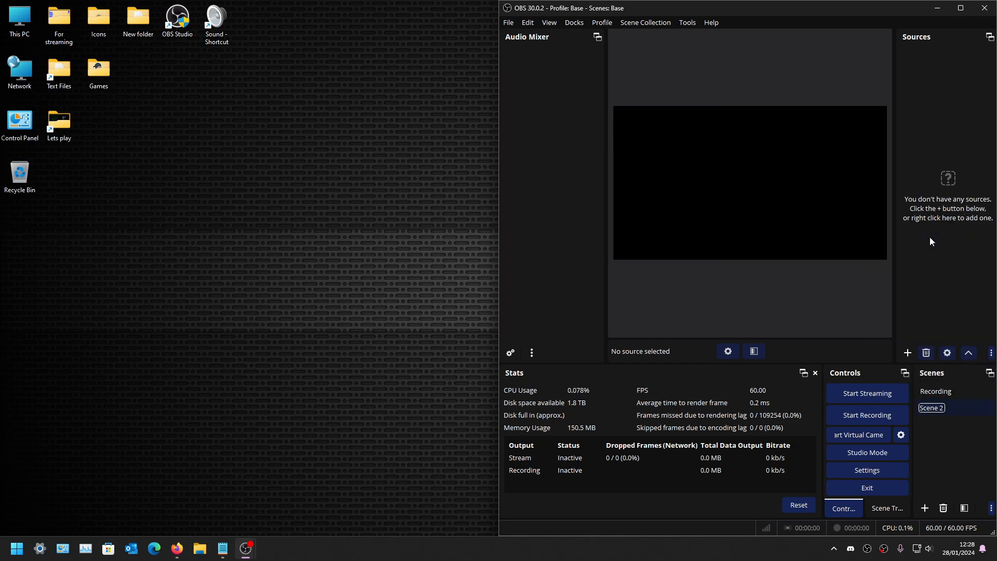
text(Pause)
Step: Add a new image source named "Background" to the Pause scene
click(899, 357)
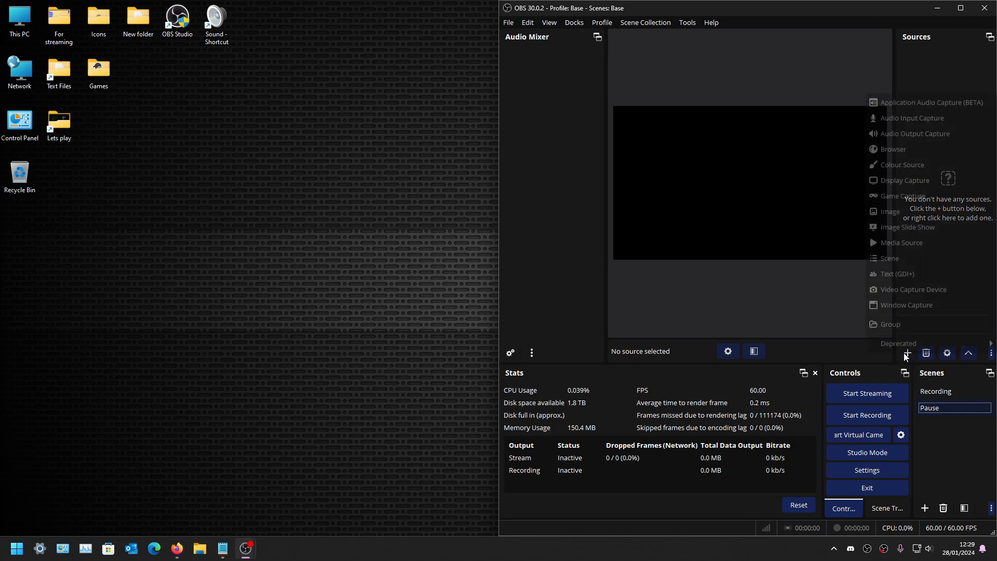
click(897, 215)
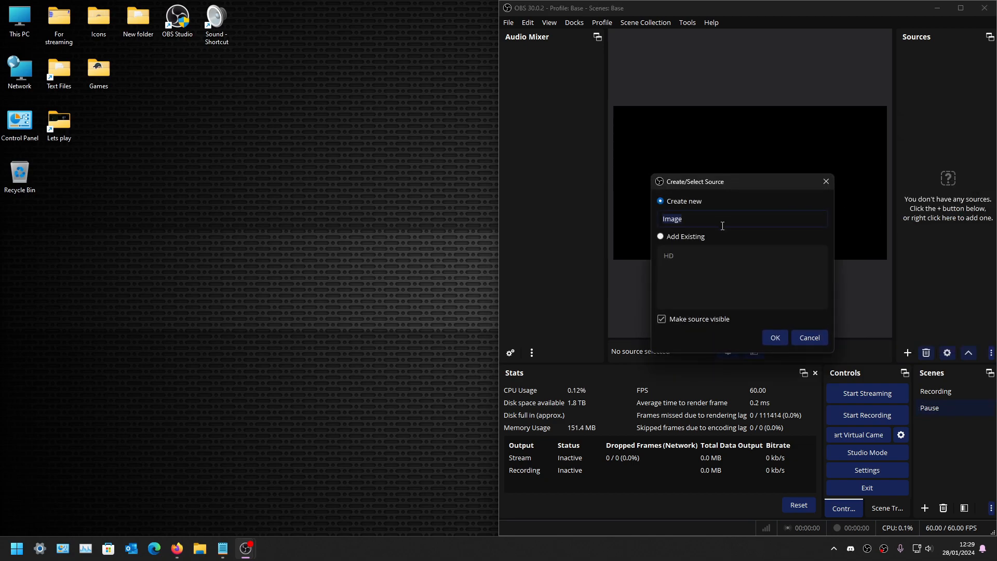
key(BackSpace)
text(Background)
key(Return)
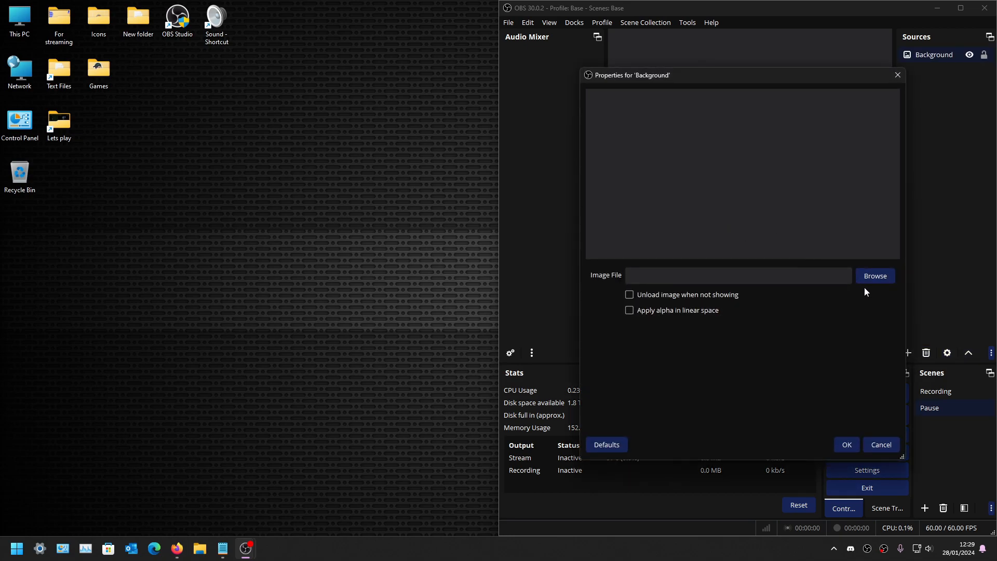
Step: Load carbon-fiber.png from the desktop's For streaming folder as the Background image and accept the source properties
click(876, 275)
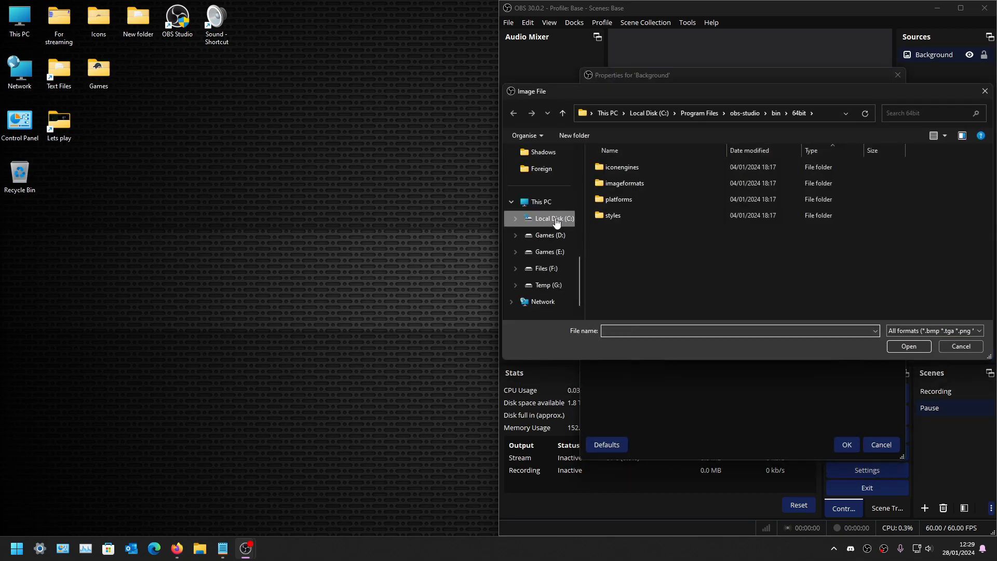
scroll(552, 224, up, 3)
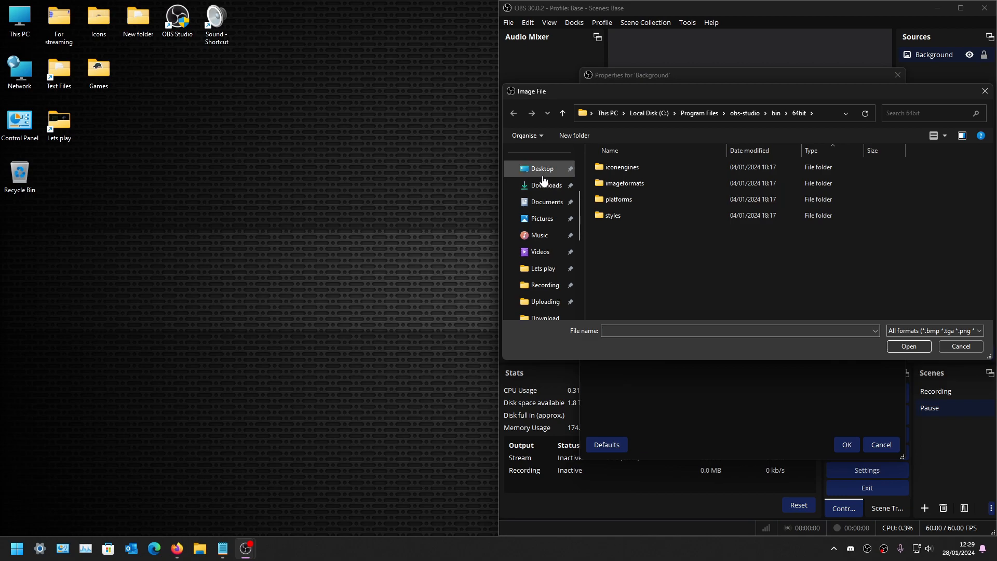
click(543, 171)
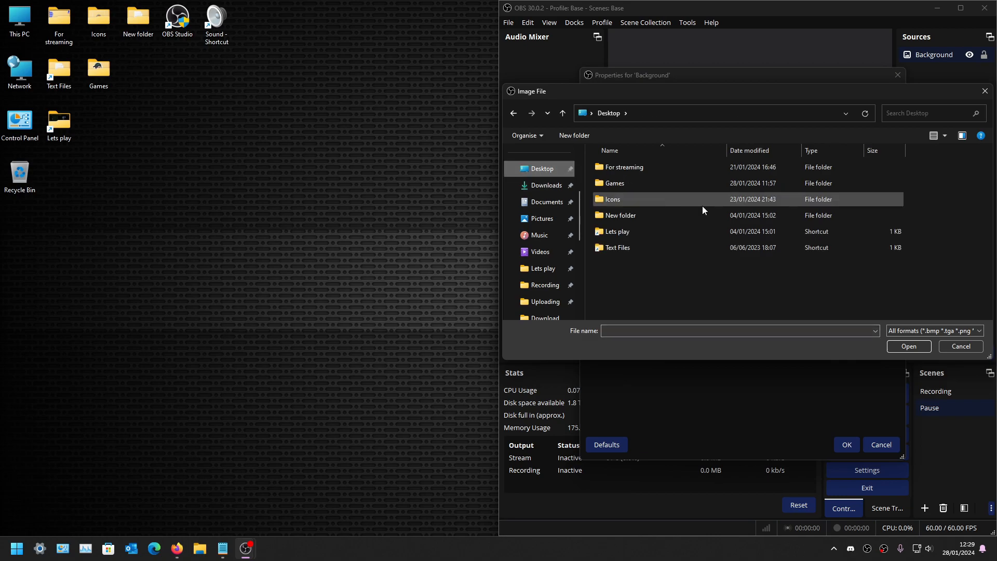
double_click(644, 169)
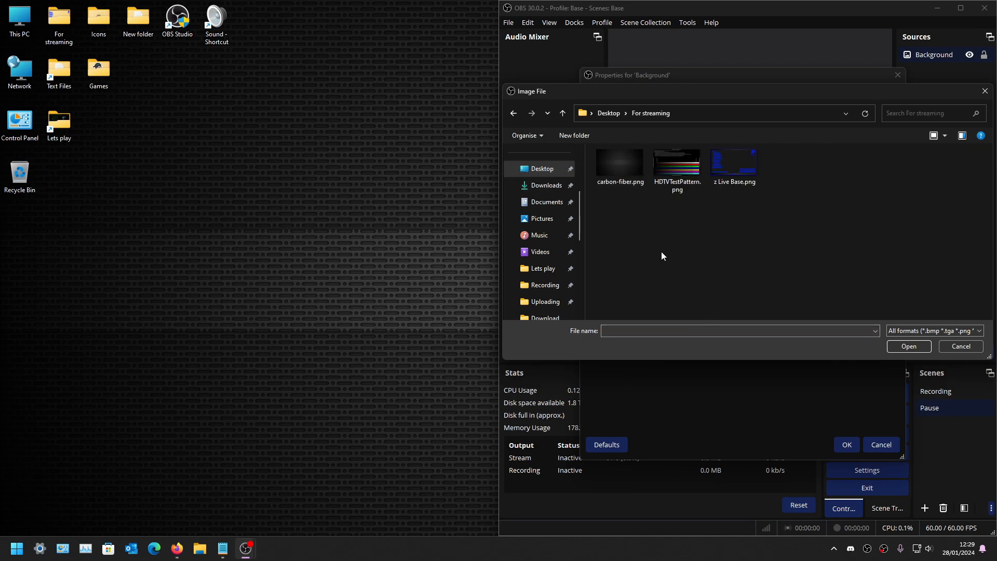
click(616, 177)
click(907, 350)
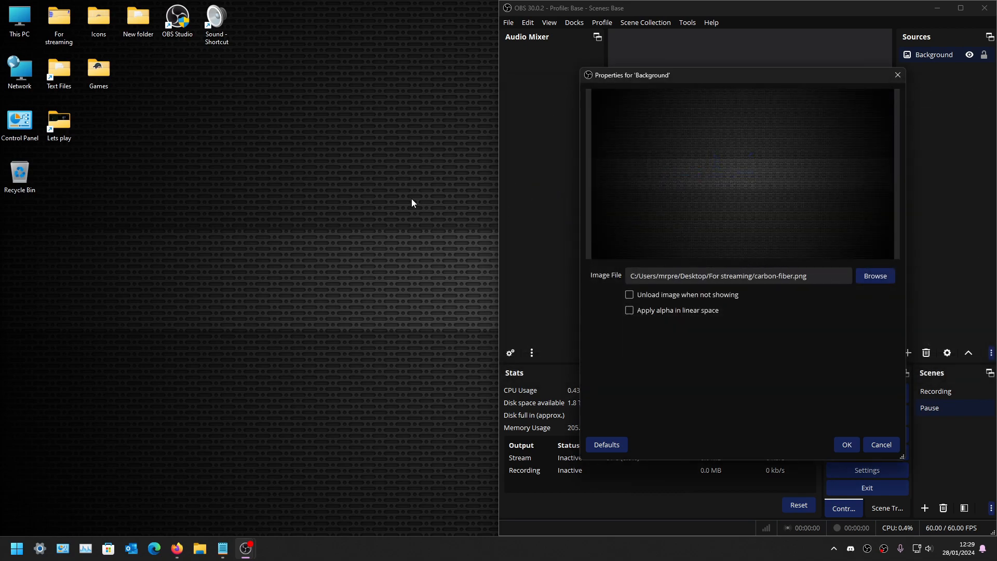
click(840, 441)
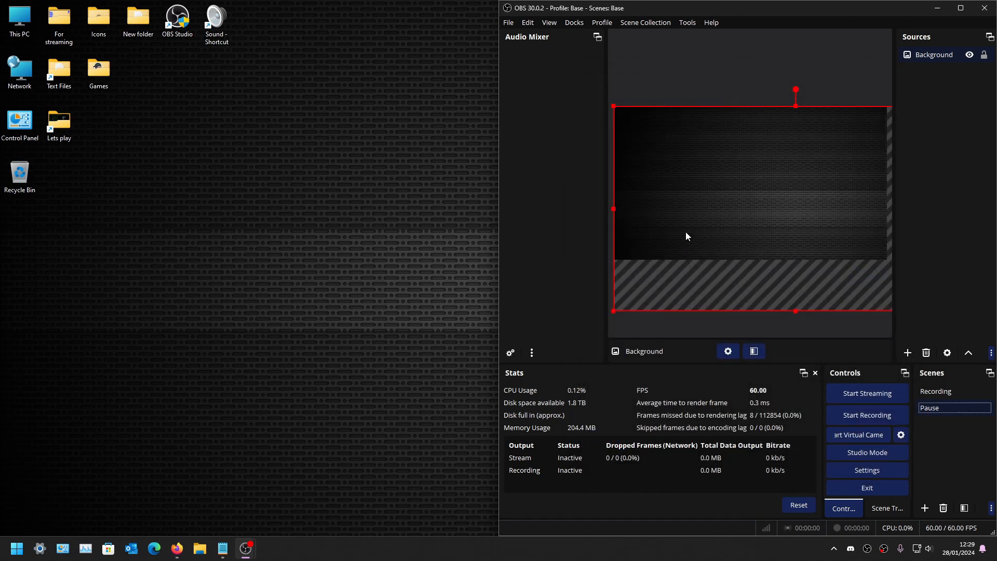
Step: Fit the Background image to the screen and leave it selected in the preview
right_click(680, 217)
mouse_move(758, 289)
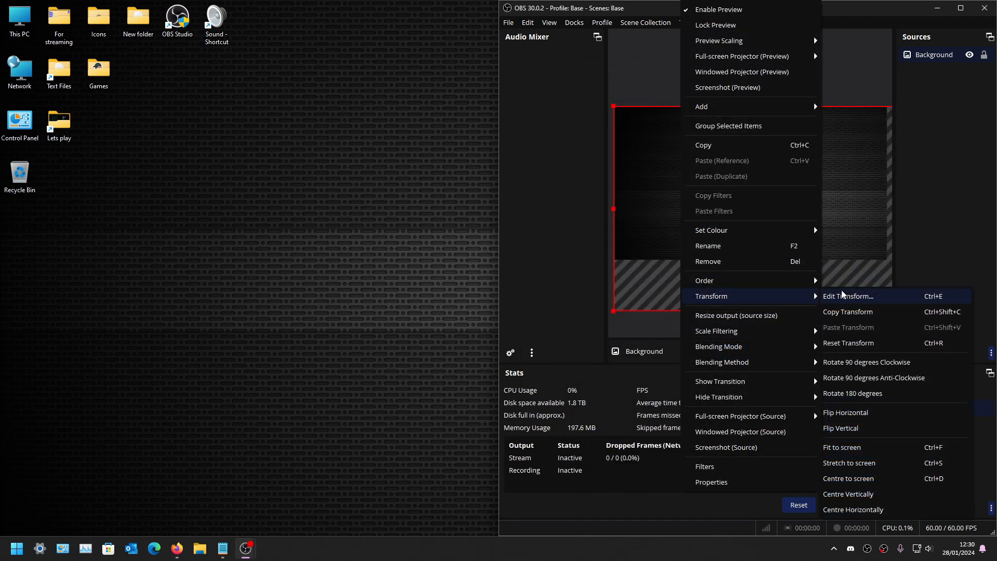
click(870, 447)
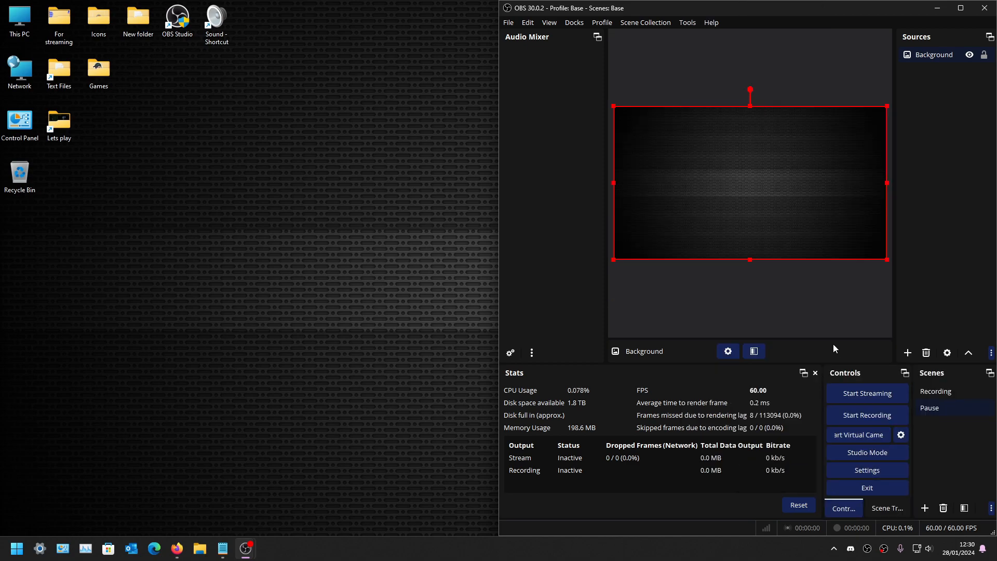
click(808, 313)
click(743, 154)
Step: Add a second new image source named "Test" to the Pause scene
click(908, 354)
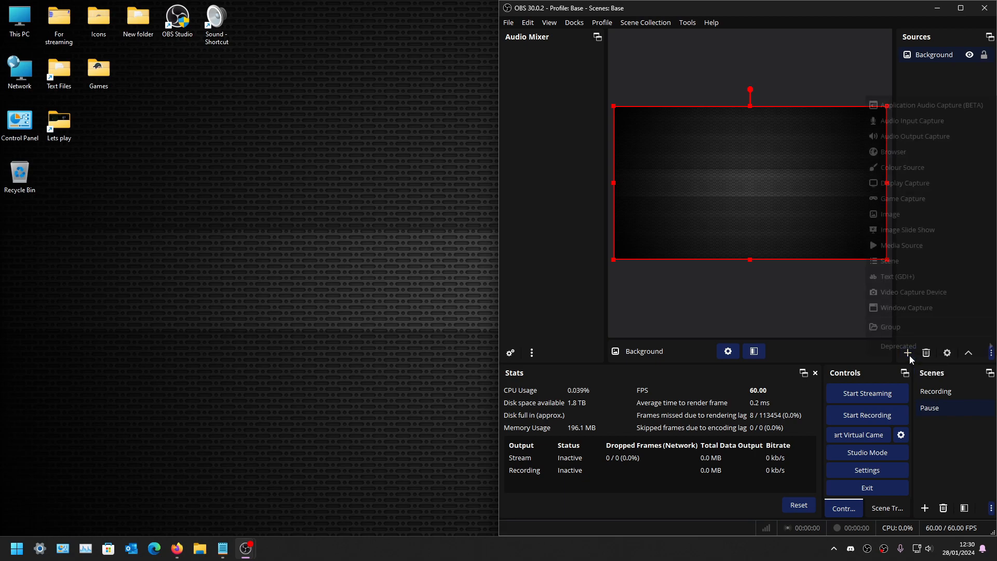
click(914, 214)
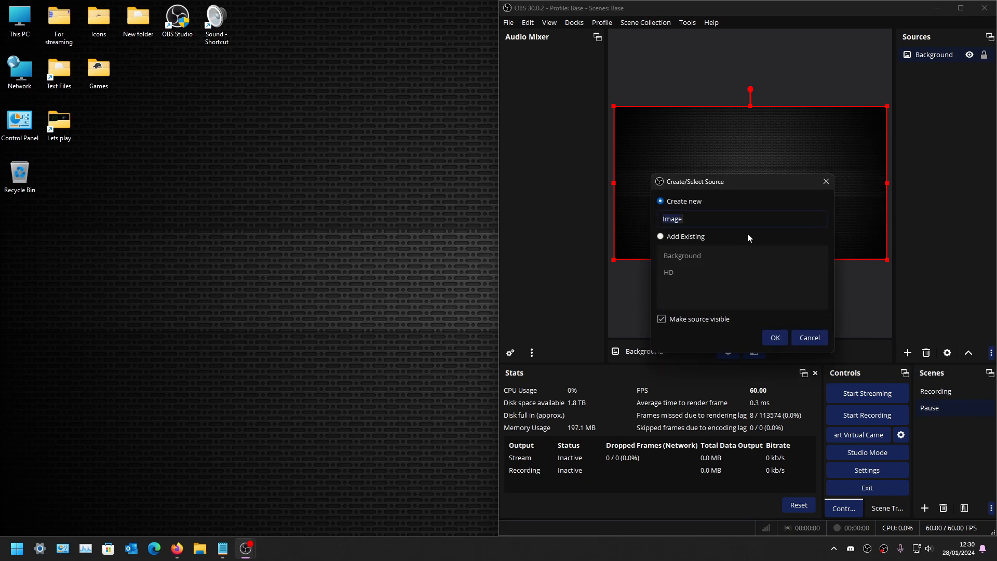
key(BackSpace)
text(Test)
click(776, 337)
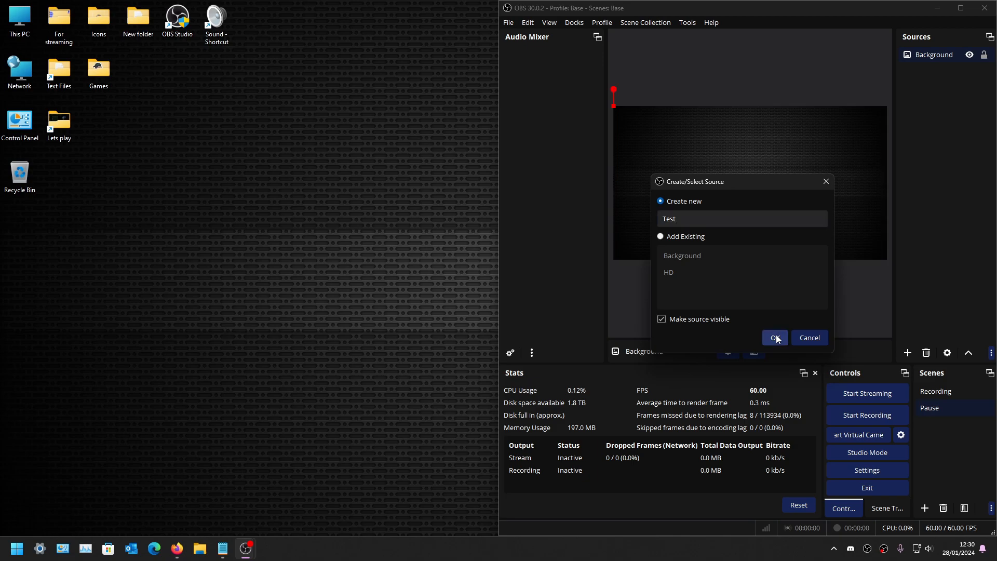
Step: Load HDTVTestPattern.png from the For streaming folder as the Test image and accept the source properties
click(872, 275)
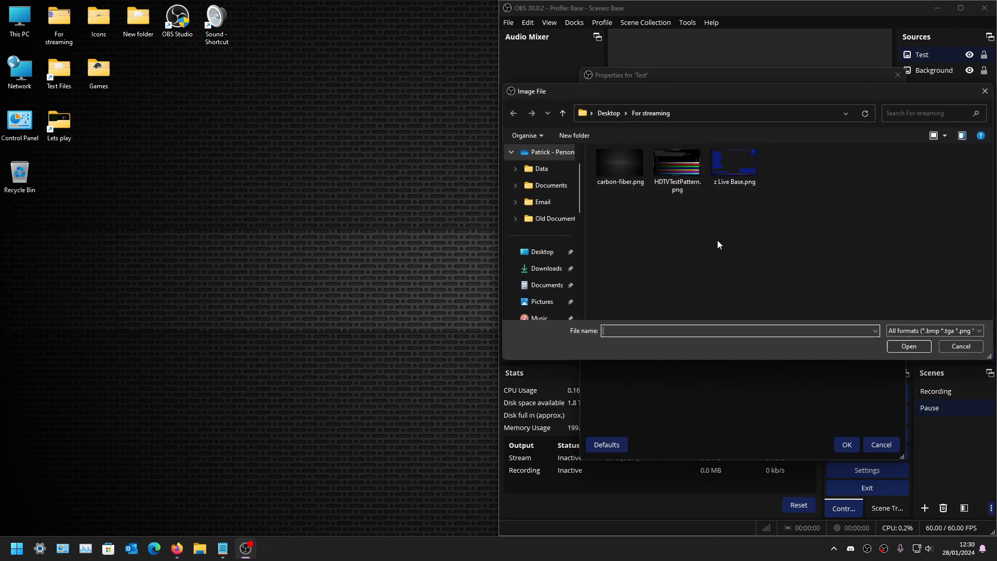
click(682, 170)
click(914, 345)
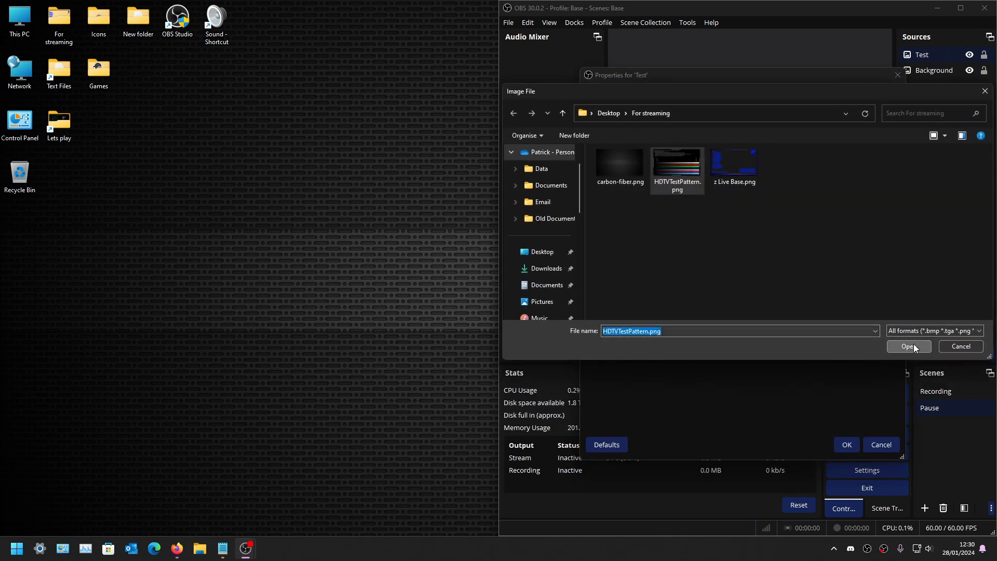
click(849, 444)
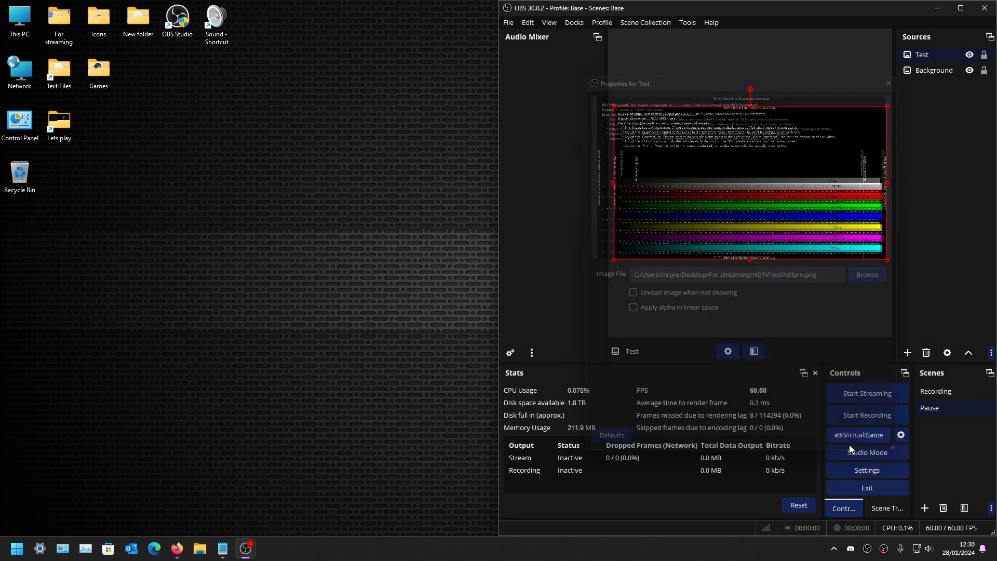
Step: Shrink the Test image and place it about 87 px from the canvas's top edge and 109 px from its right edge
drag(611, 260, 773, 180)
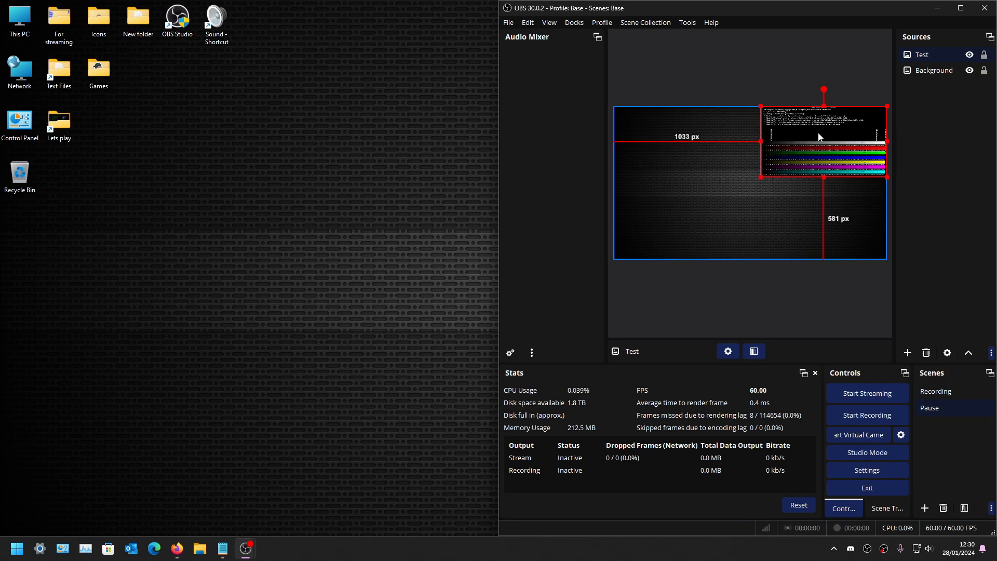
drag(818, 137, 803, 149)
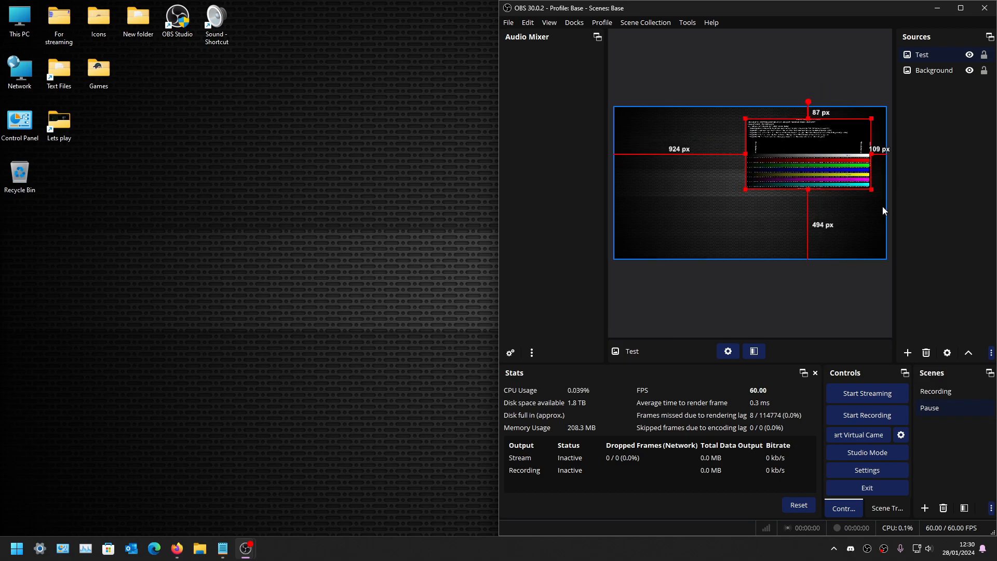
Step: Add a new image source named "Overlay" to the Pause scene
click(907, 353)
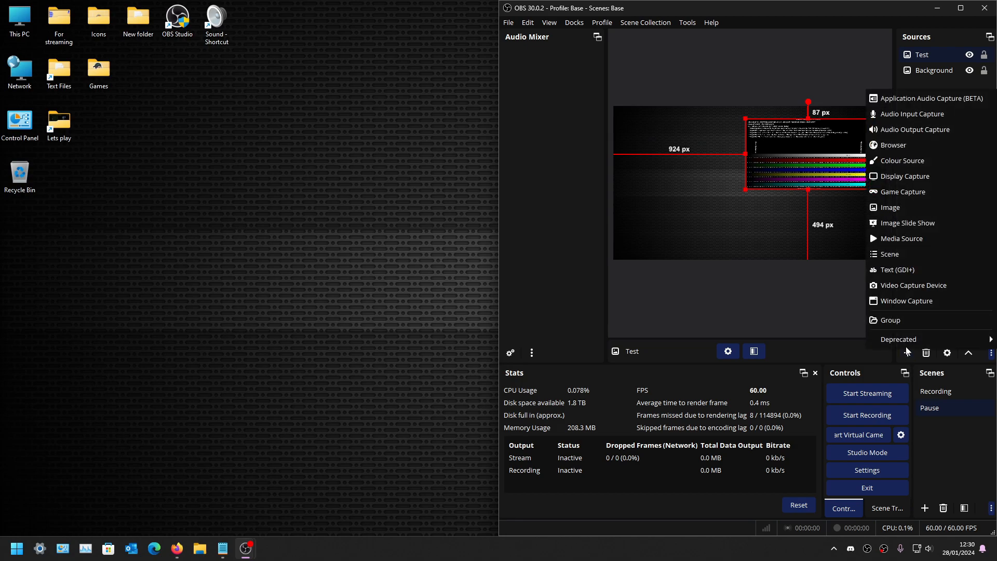
click(891, 207)
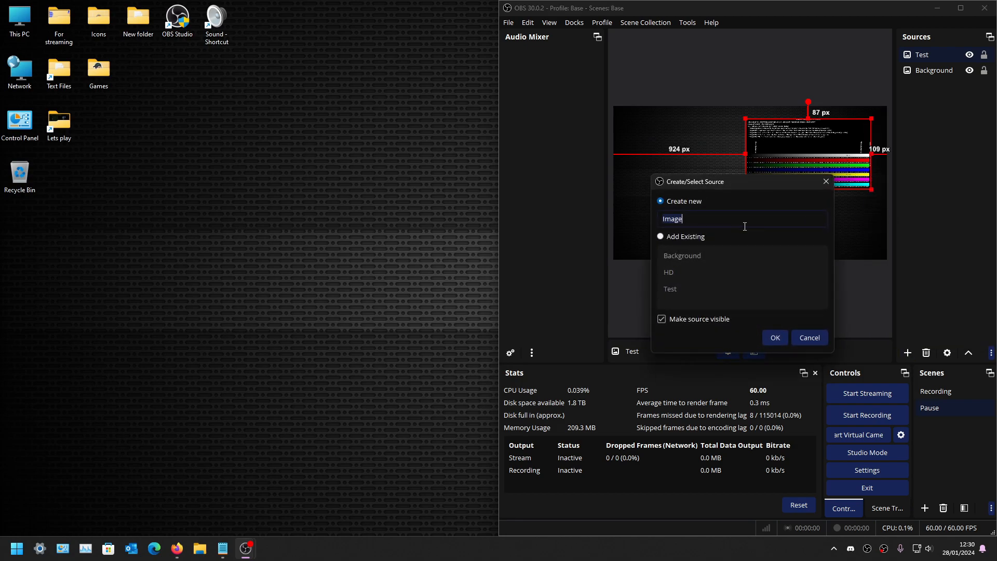
drag(703, 226, 625, 223)
text(Overlay)
click(770, 337)
Step: Load z Live Base.png from the For streaming folder as the Overlay image and accept the source properties
click(866, 278)
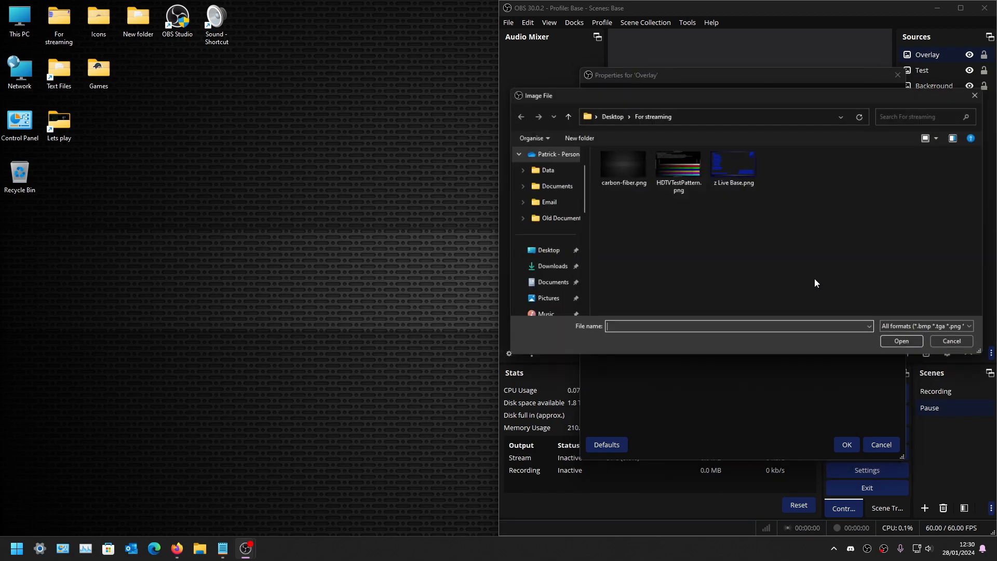
click(738, 175)
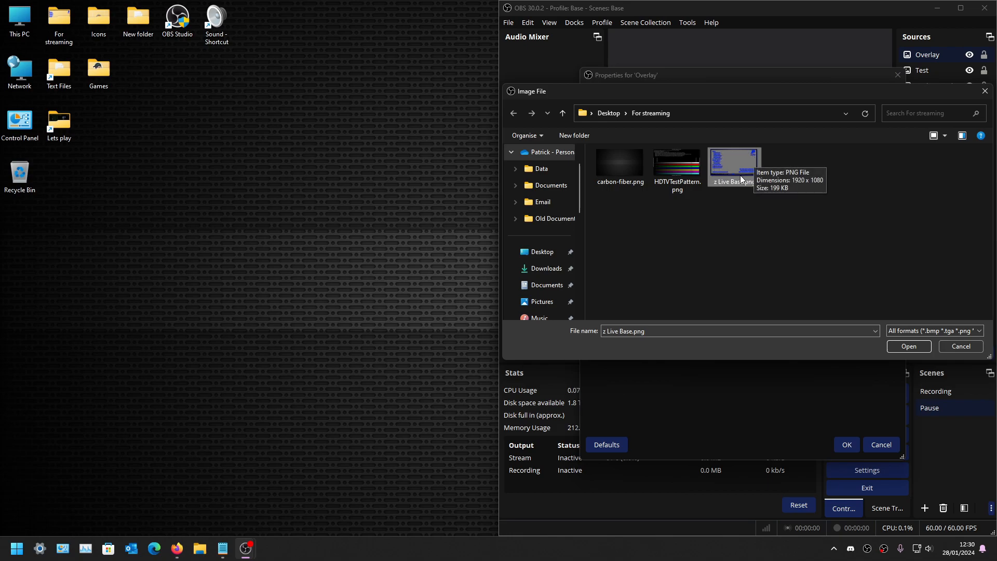
click(911, 345)
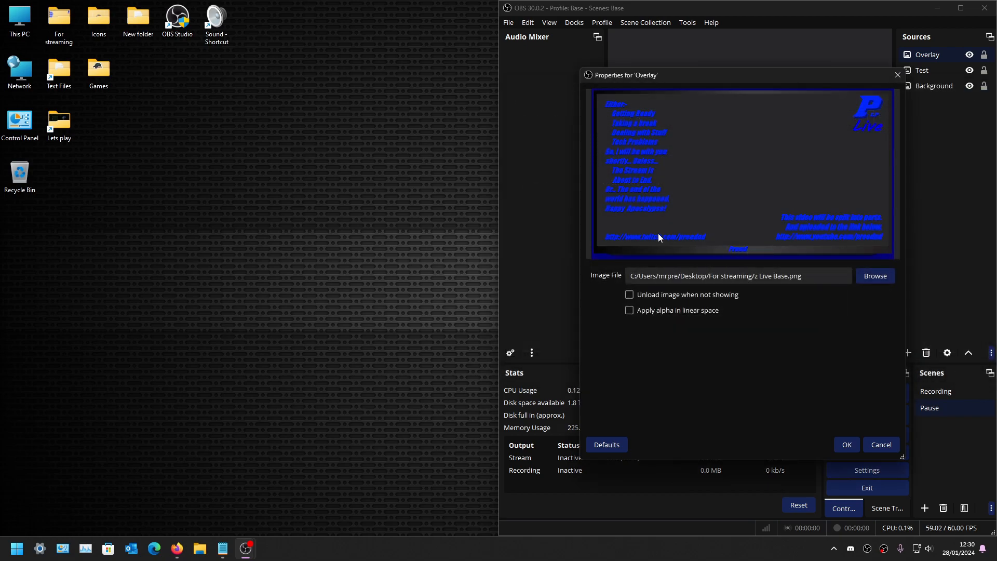
click(845, 447)
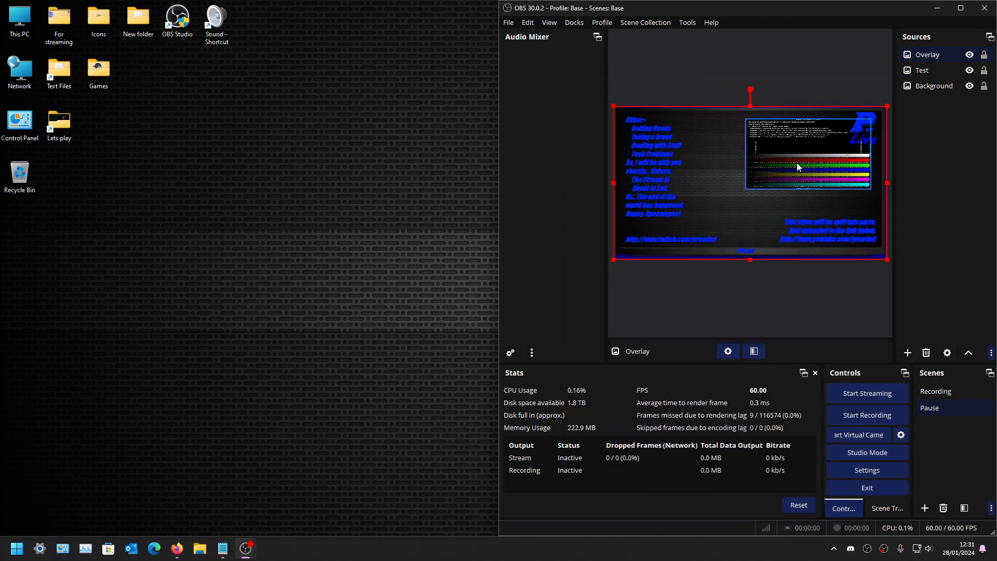
Step: Move the Test image about 76 px below the canvas top and 112 px from its right edge, enlarge it toward the lower left, and deselect it
click(819, 152)
drag(819, 149, 806, 149)
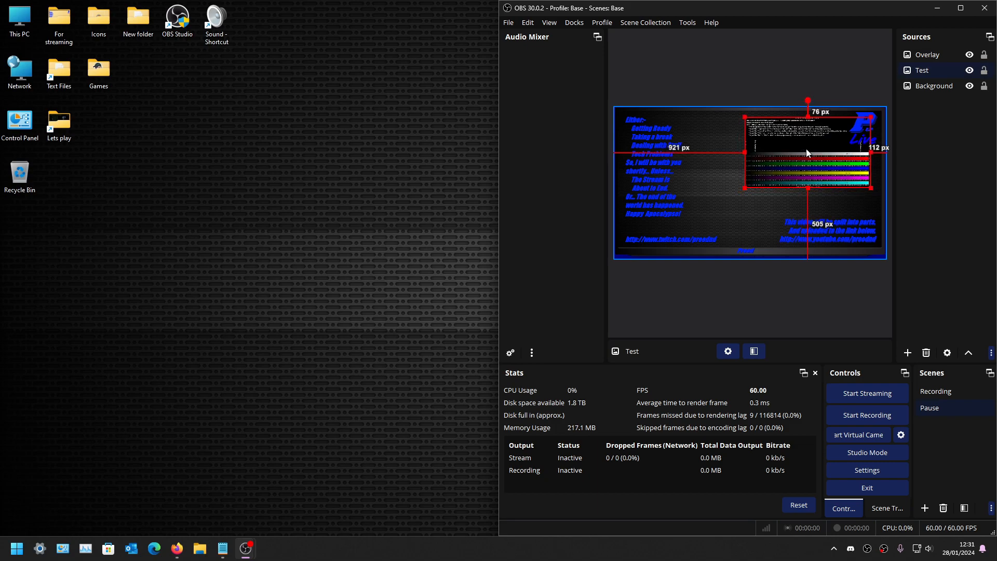
drag(744, 188, 707, 212)
click(747, 321)
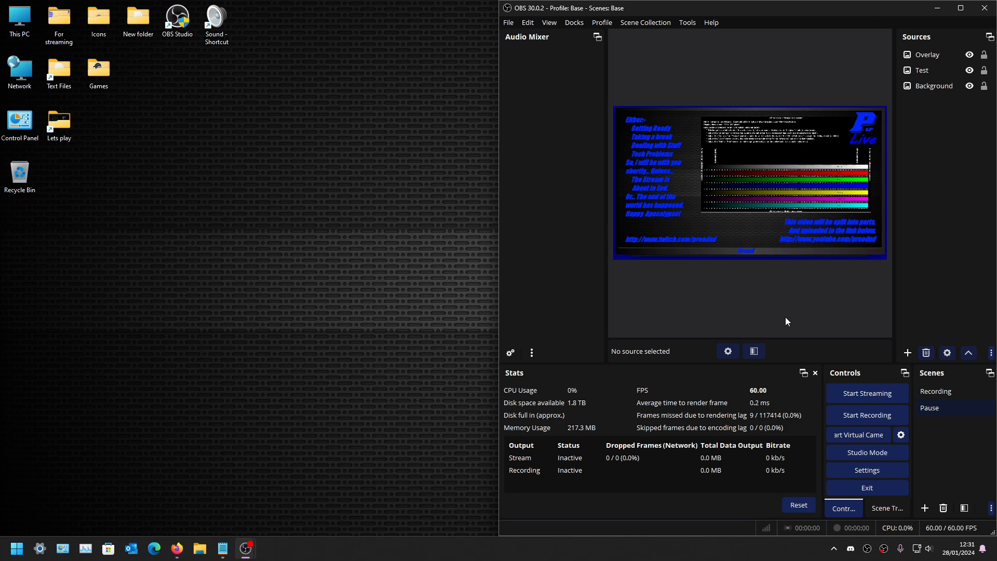
Step: Check the Recording scene, return to Pause and add a new media source named "Music" there
click(929, 393)
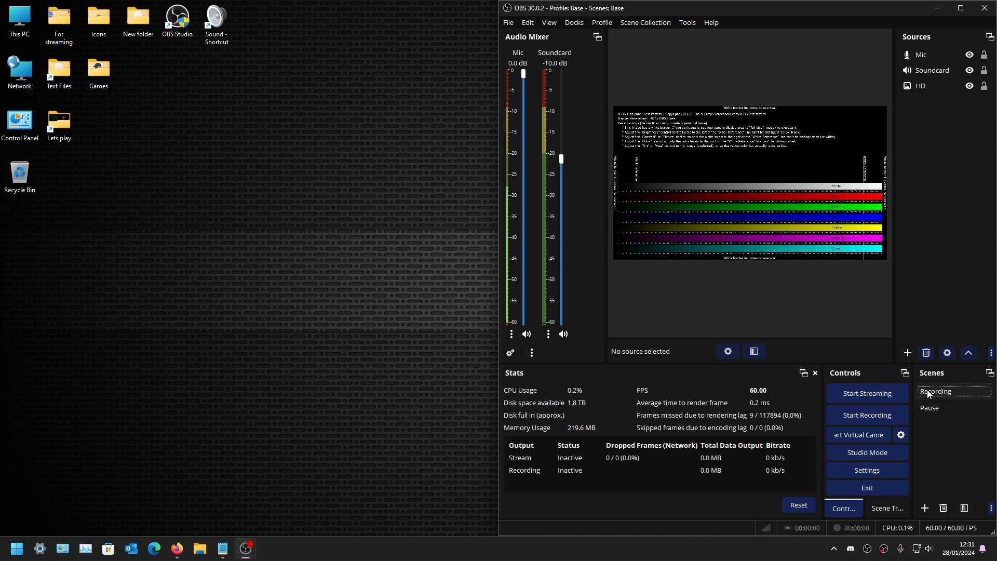
click(925, 414)
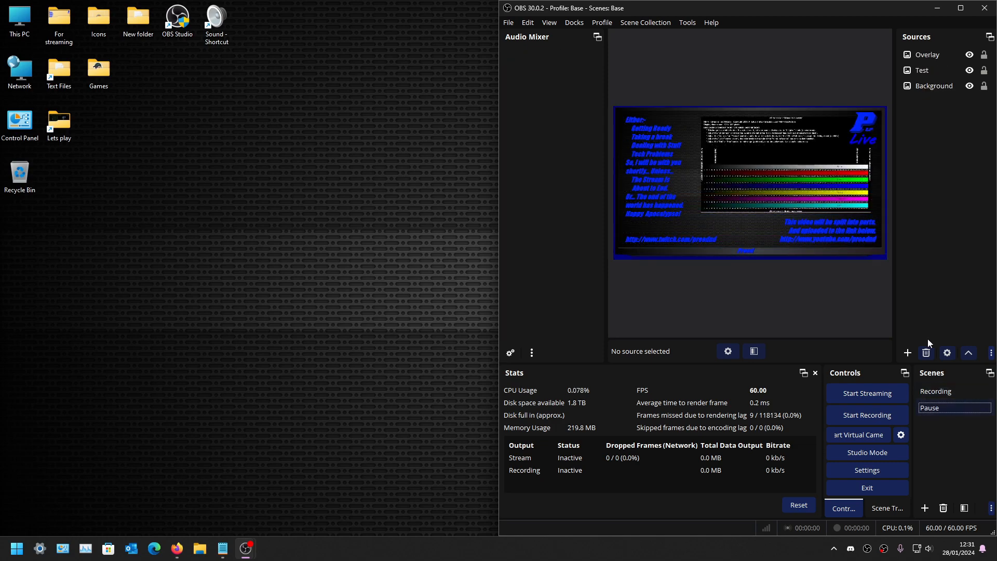
click(908, 353)
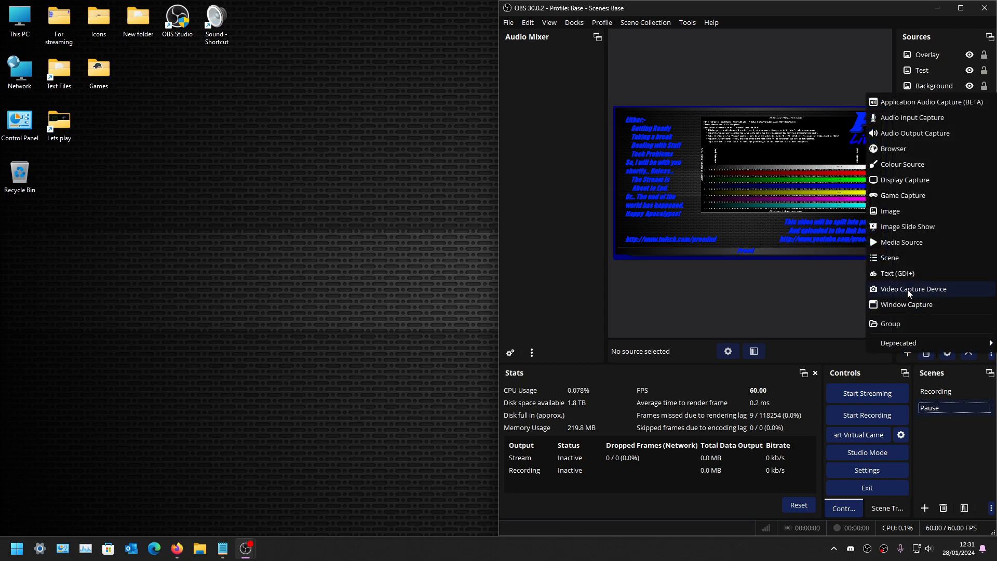
click(902, 243)
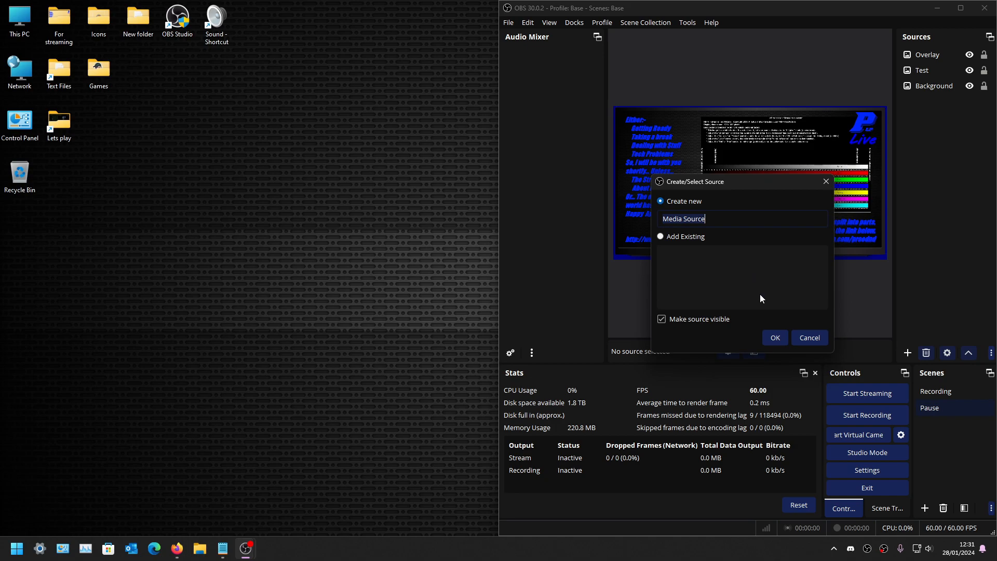
text(Msui)
key(BackSpace)
key(BackSpace)
key(BackSpace)
text(usic)
click(780, 339)
Step: Load Hot_Heat.mp3 from the For streaming folder as the Music source's local file and accept the properties
click(866, 291)
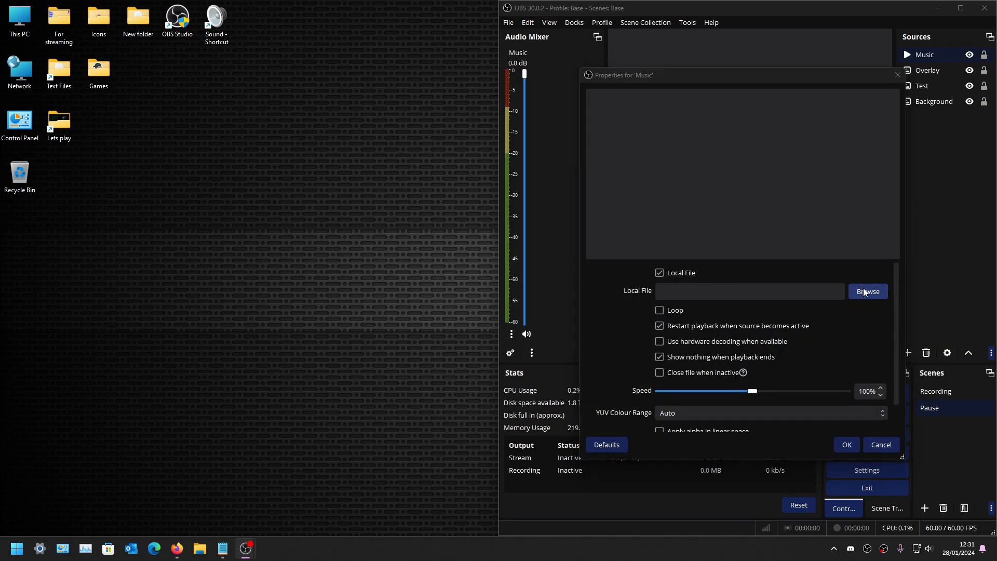
click(622, 169)
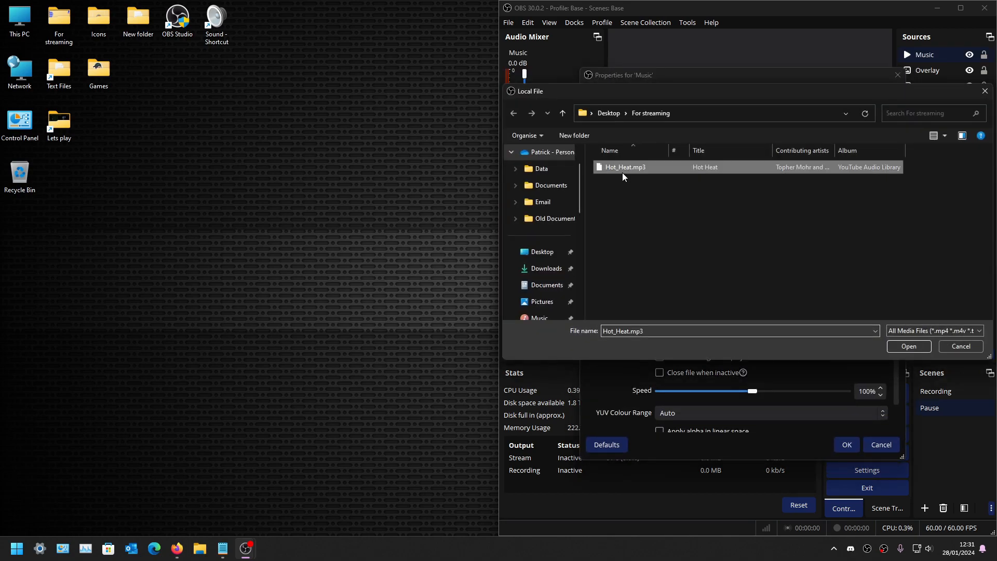
click(908, 346)
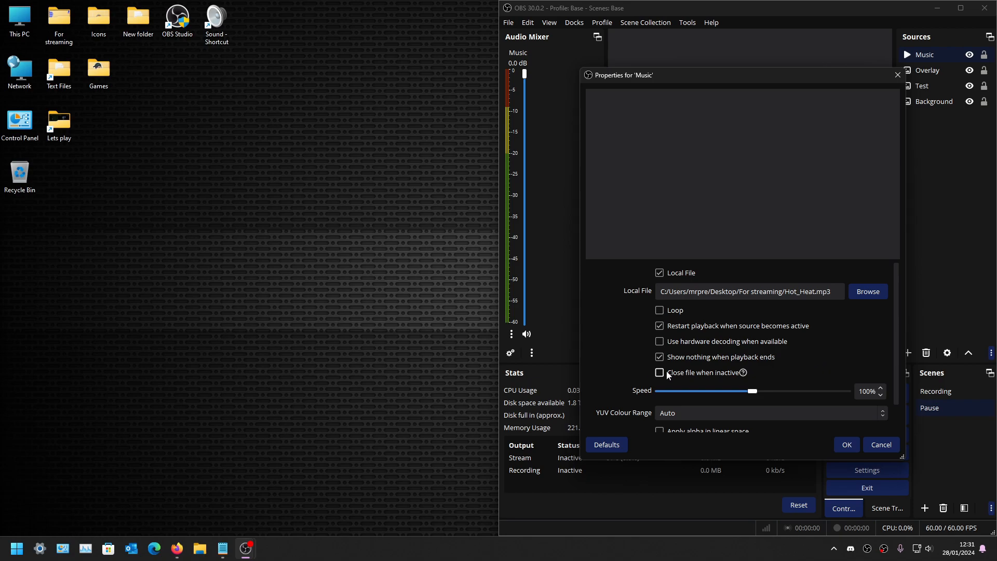
click(847, 445)
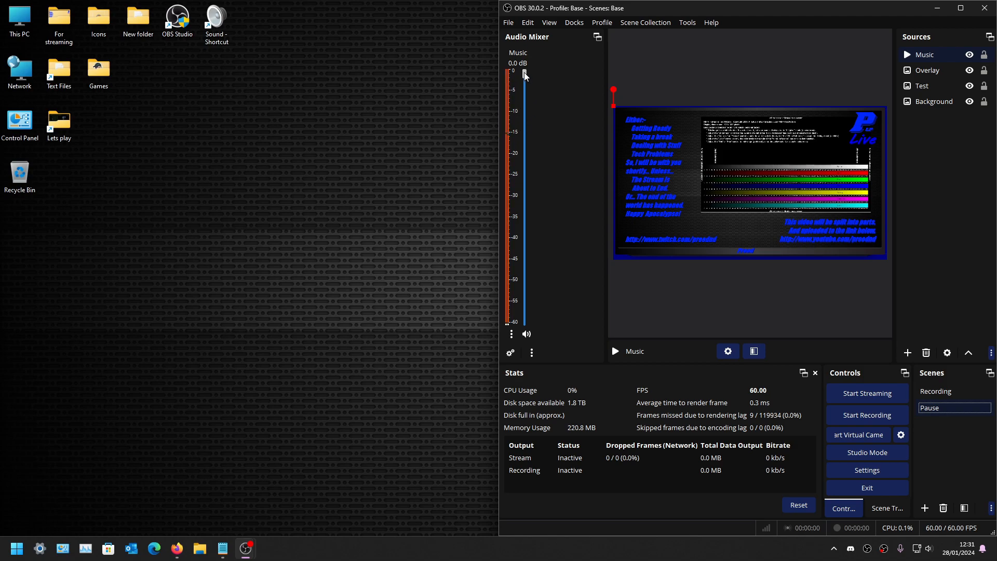
Step: Lower the Music source's volume to about -21.1 dB and set its audio monitoring to Monitor and Output
drag(525, 74, 519, 207)
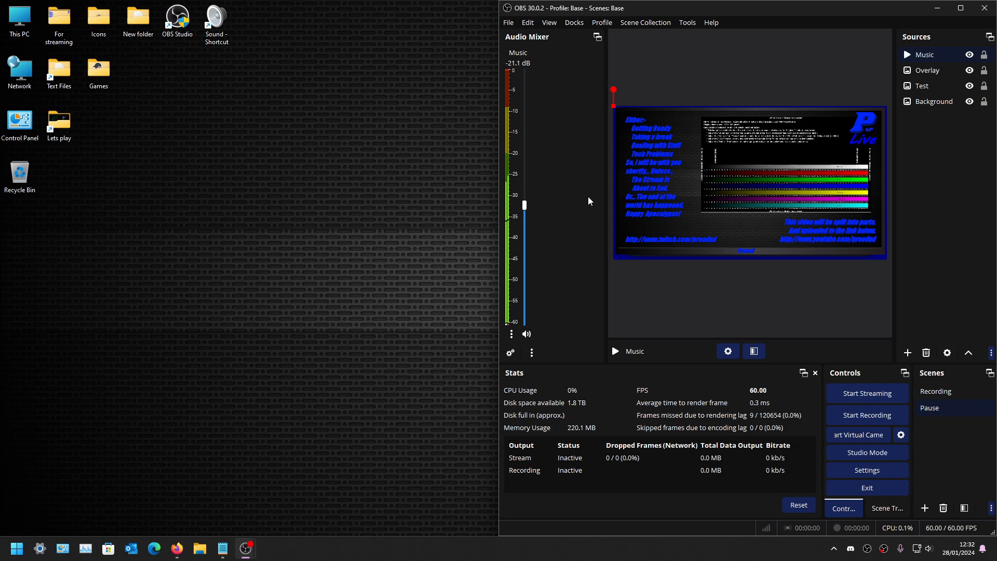
right_click(556, 170)
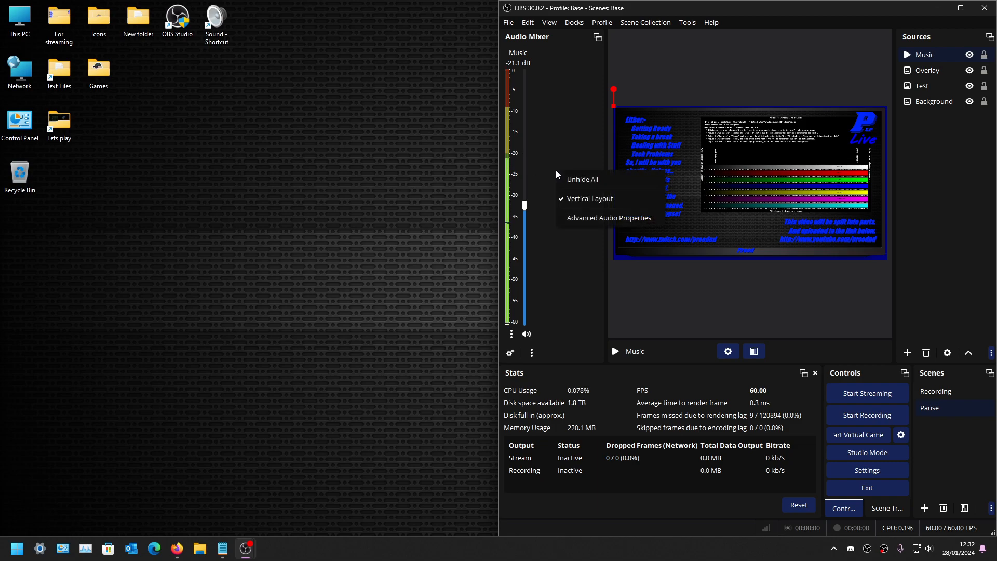
click(590, 221)
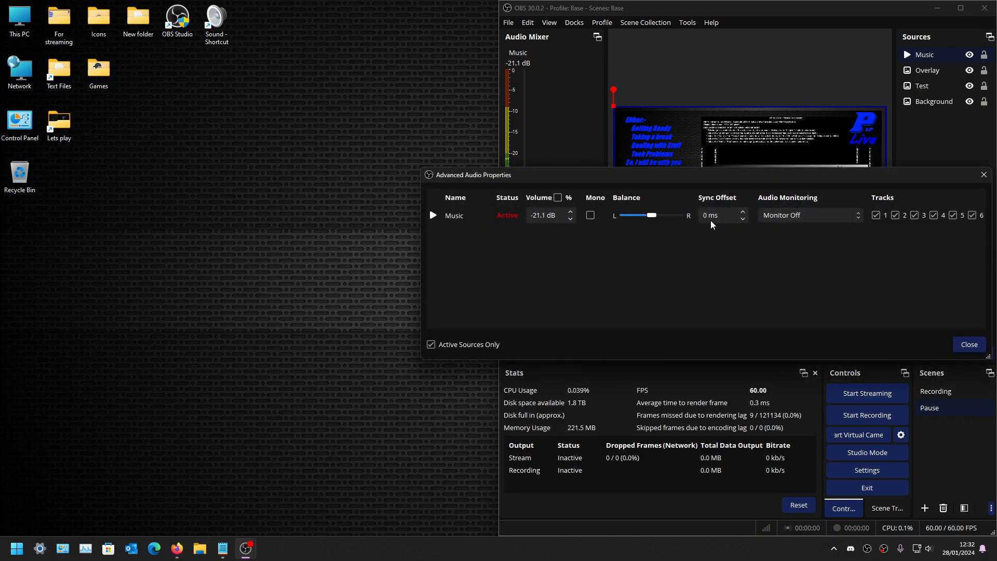
click(803, 220)
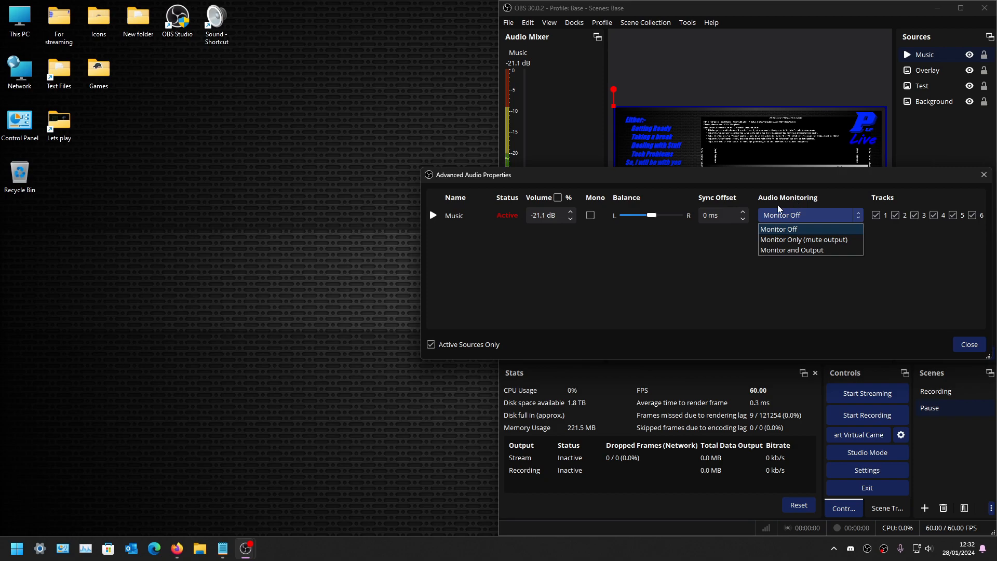
click(812, 250)
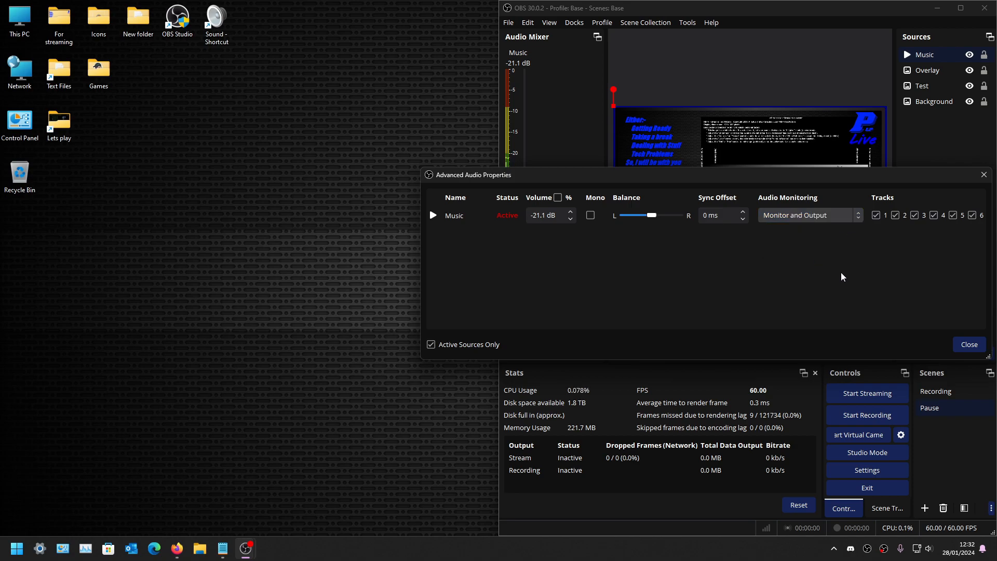
click(969, 345)
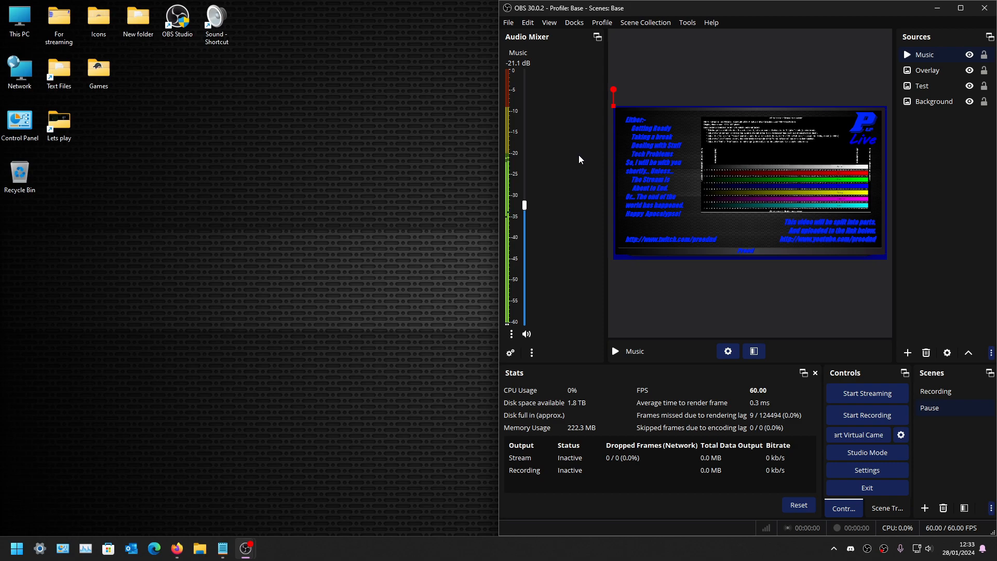
Step: Switch between the Recording and Pause scenes to check their sources and audio, ending on Pause
click(934, 393)
key(Down)
click(939, 393)
click(937, 410)
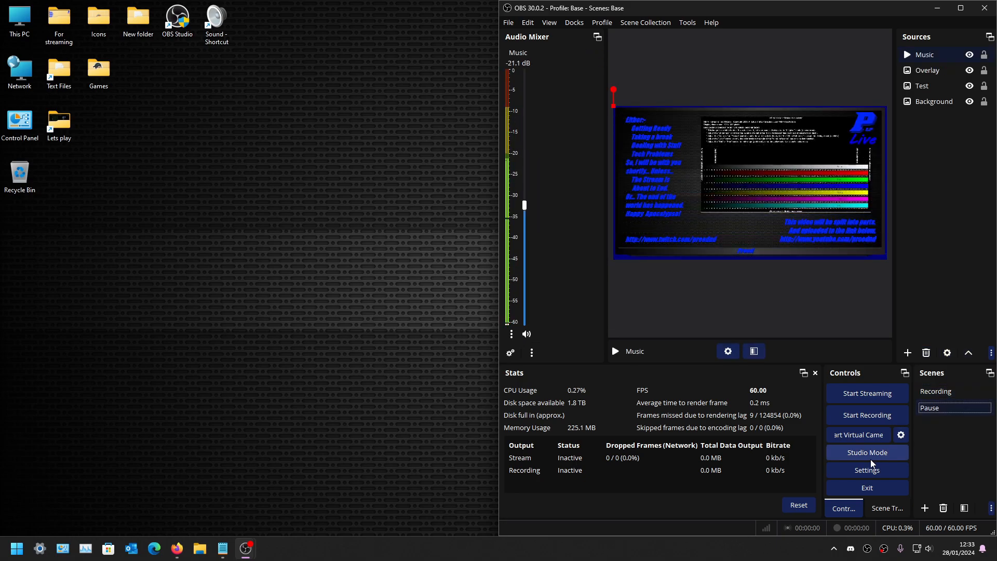
Step: Assign the apostrophe key as the hotkey for switching to the Pause scene in the settings
click(862, 471)
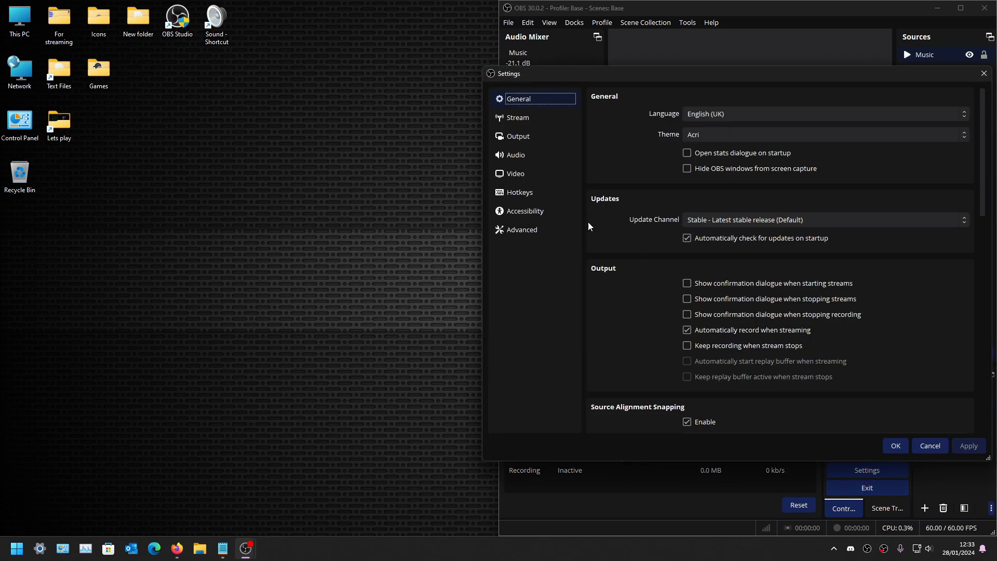
click(519, 192)
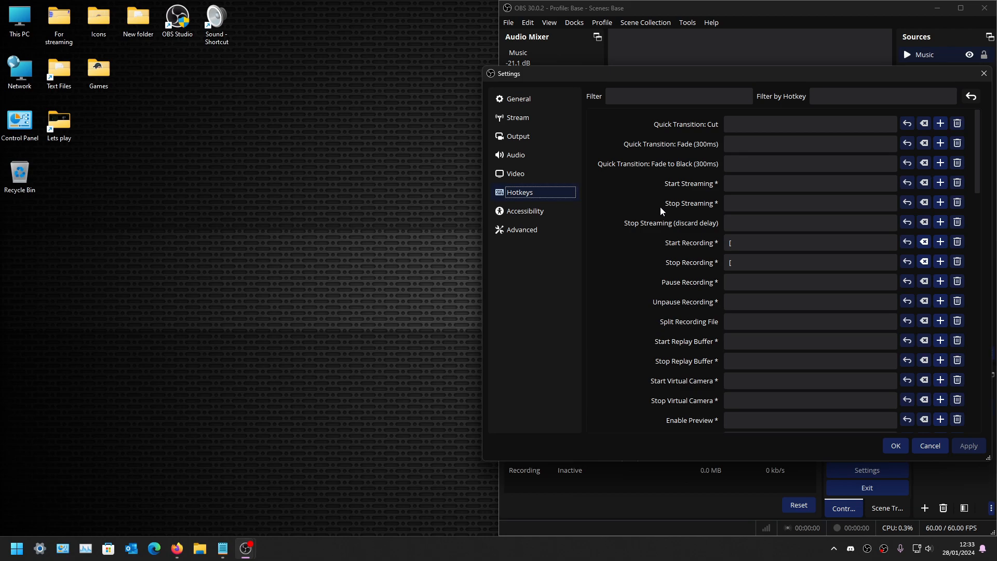
scroll(667, 244, down, 2)
scroll(670, 250, down, 8)
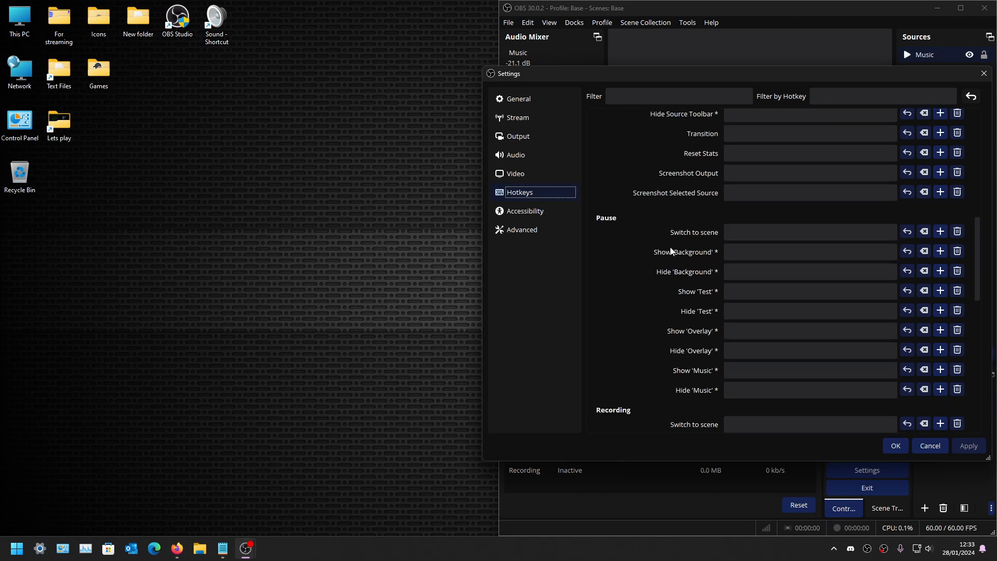
scroll(669, 251, down, 1)
scroll(670, 252, down, 1)
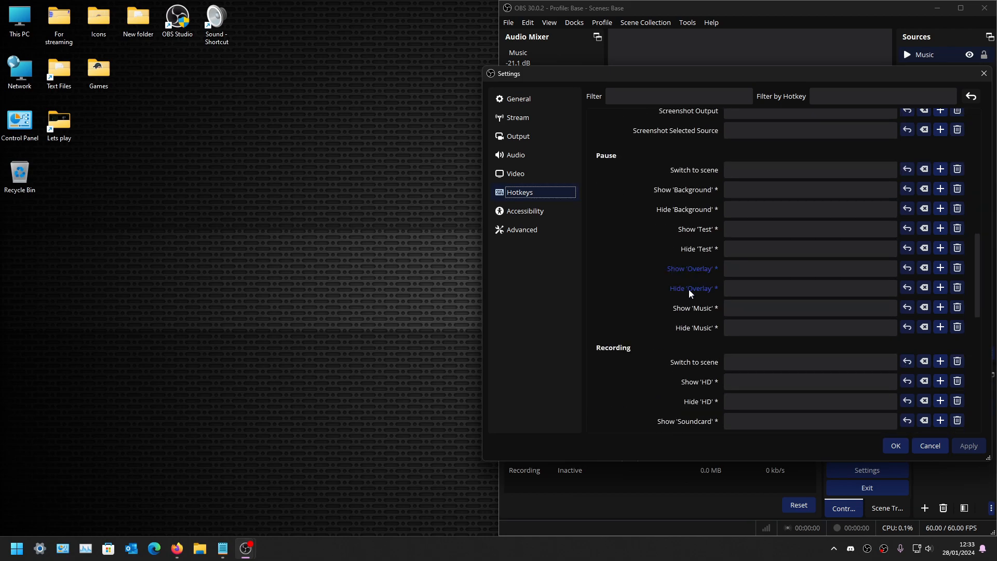
mouse_move(689, 289)
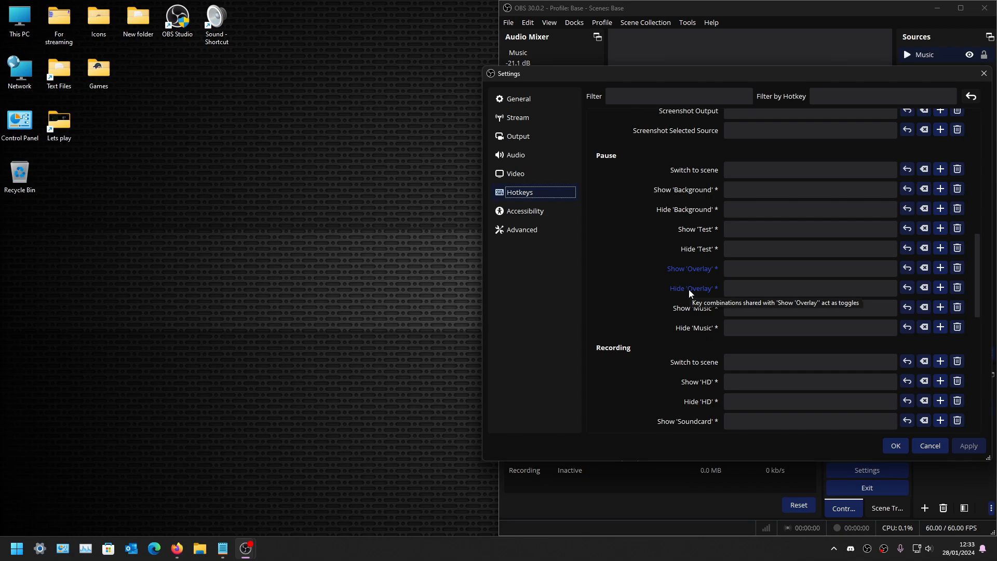
click(743, 172)
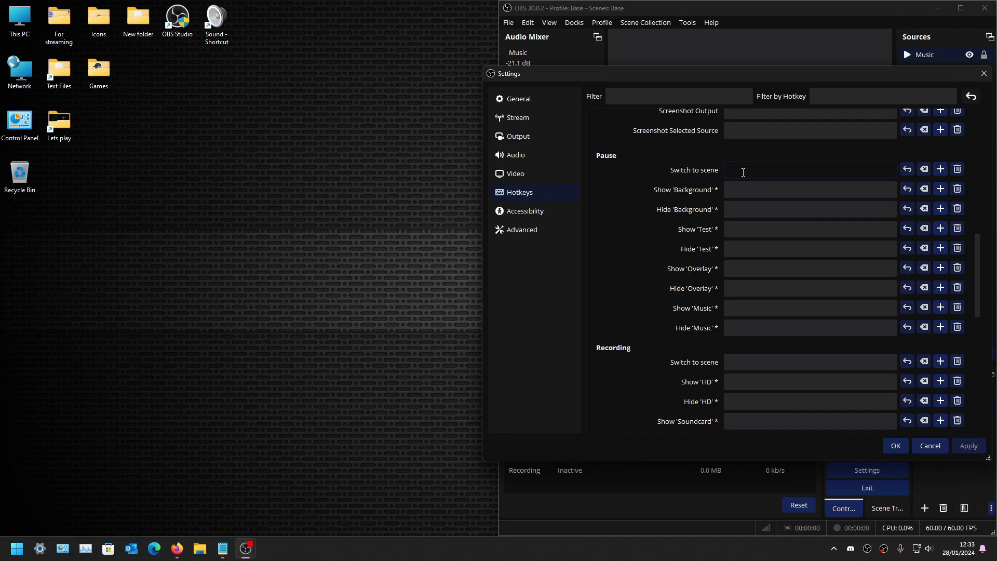
key(apostrophe)
Step: Assign the semicolon key as the hotkey for switching to the Recording scene and accept the settings
click(735, 356)
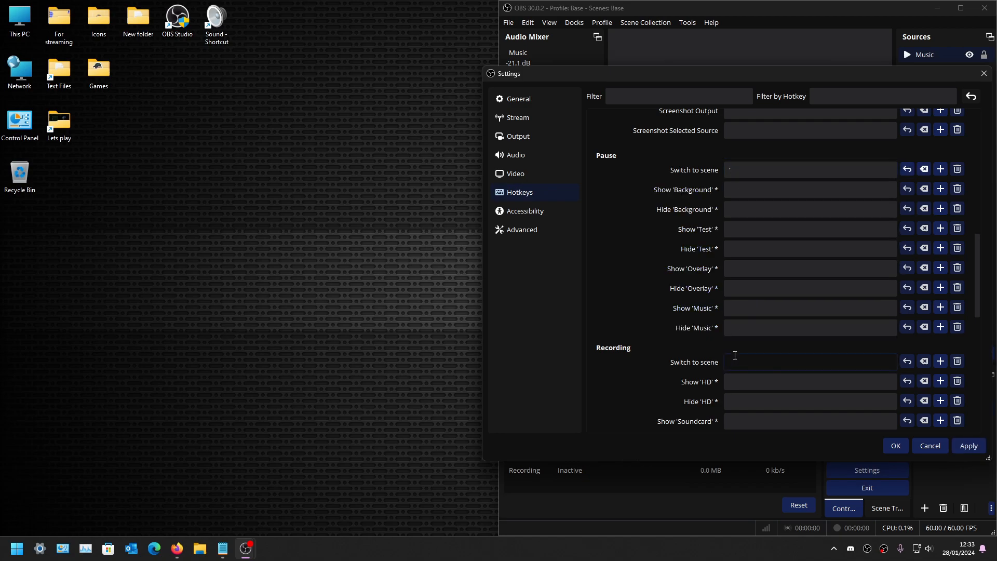
key(semicolon)
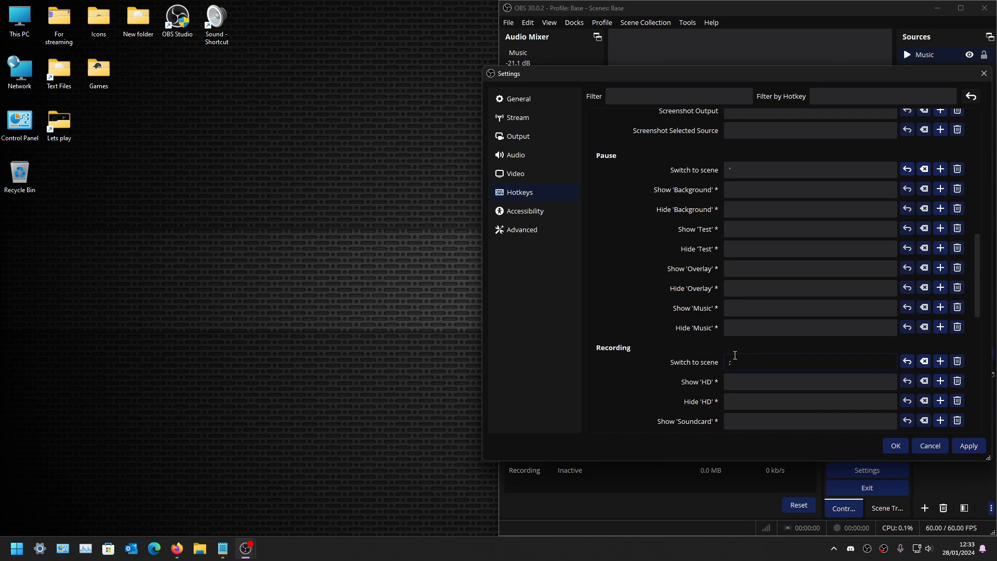
click(968, 445)
click(896, 445)
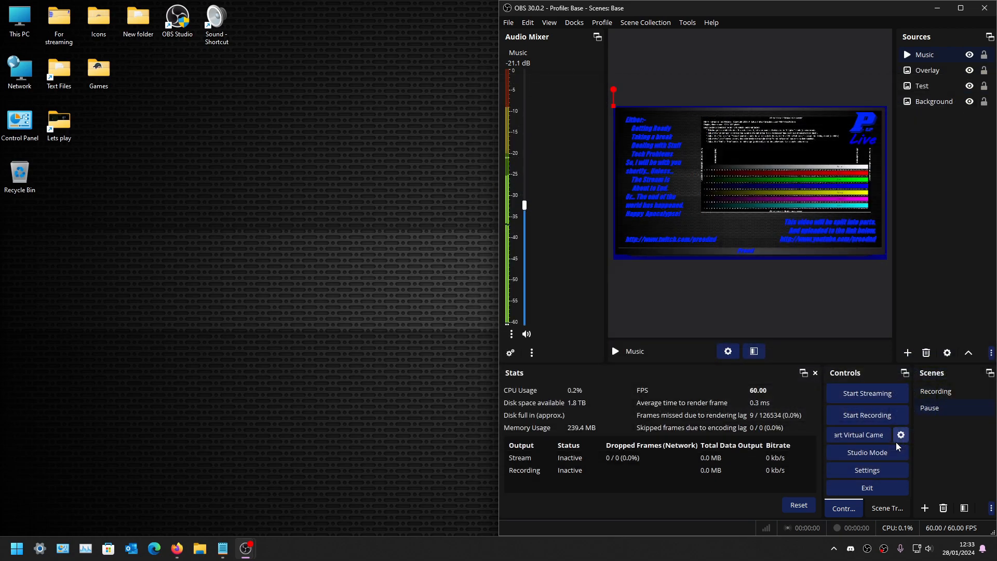
Step: Test the semicolon and apostrophe hotkeys by switching back and forth between the Recording and Pause scenes
key(semicolon)
key(apostrophe)
key(semicolon)
key(apostrophe)
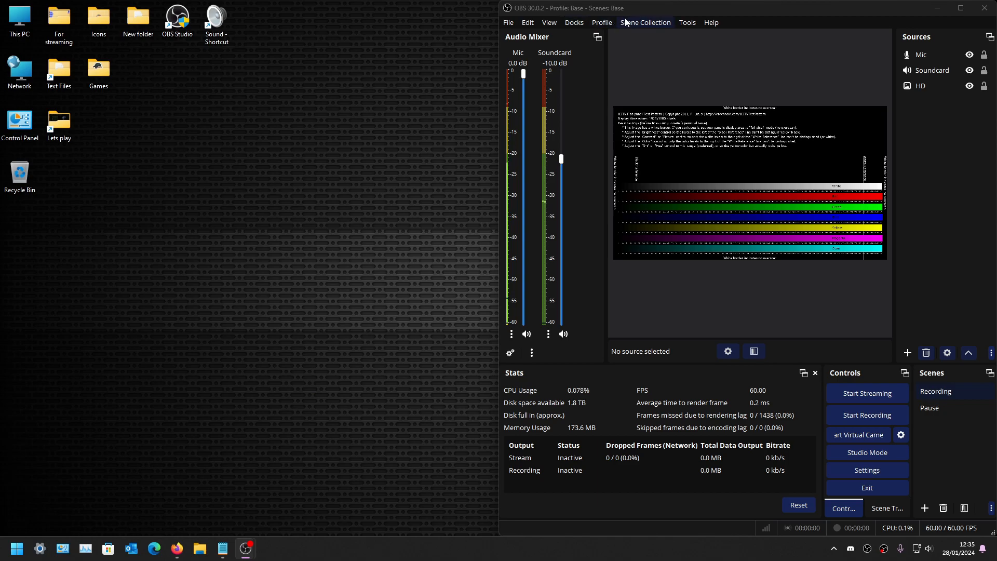
Step: Set the streaming service to YouTube - RTMPS, connect the YouTube account and accept the settings
click(867, 470)
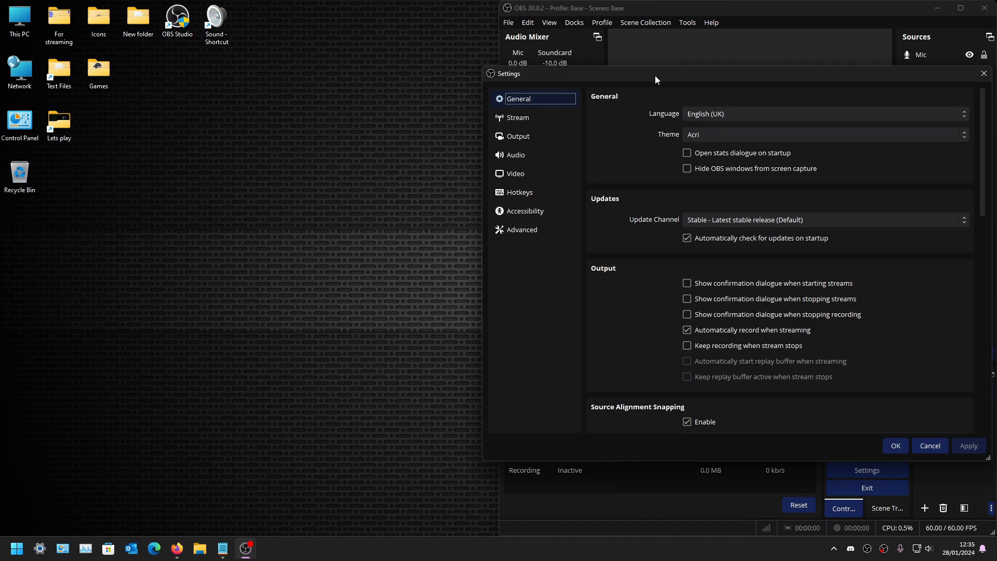
click(526, 121)
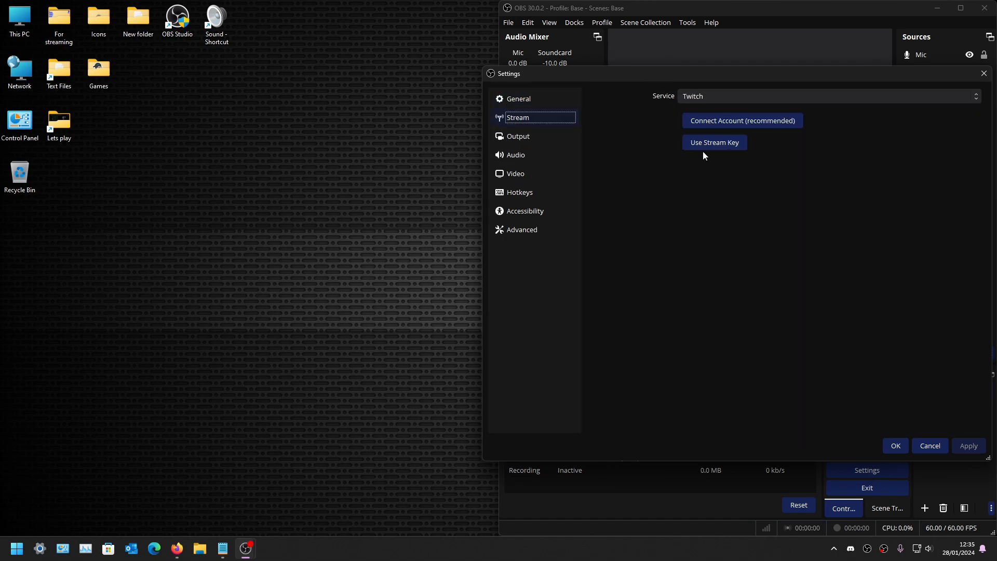
click(788, 97)
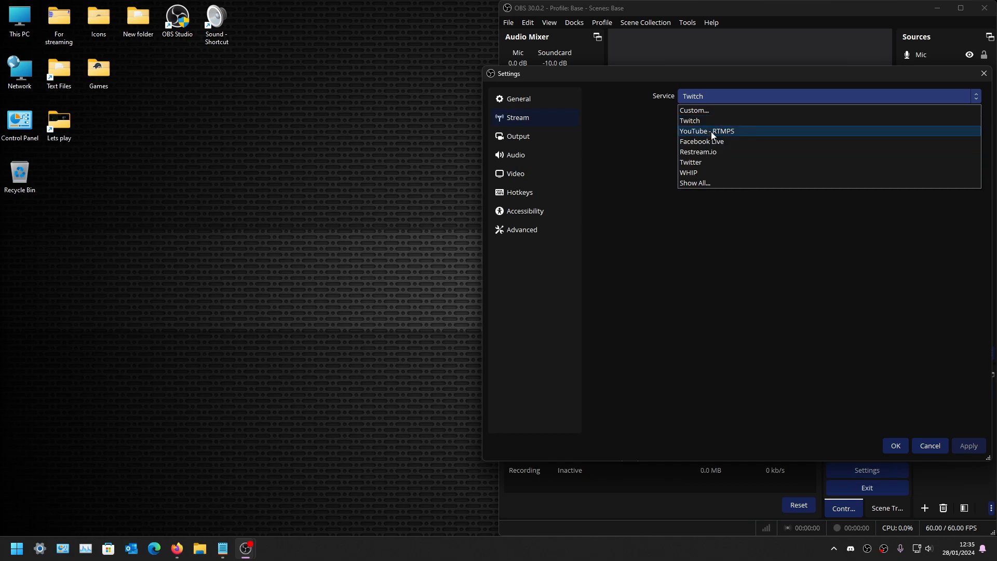
click(618, 147)
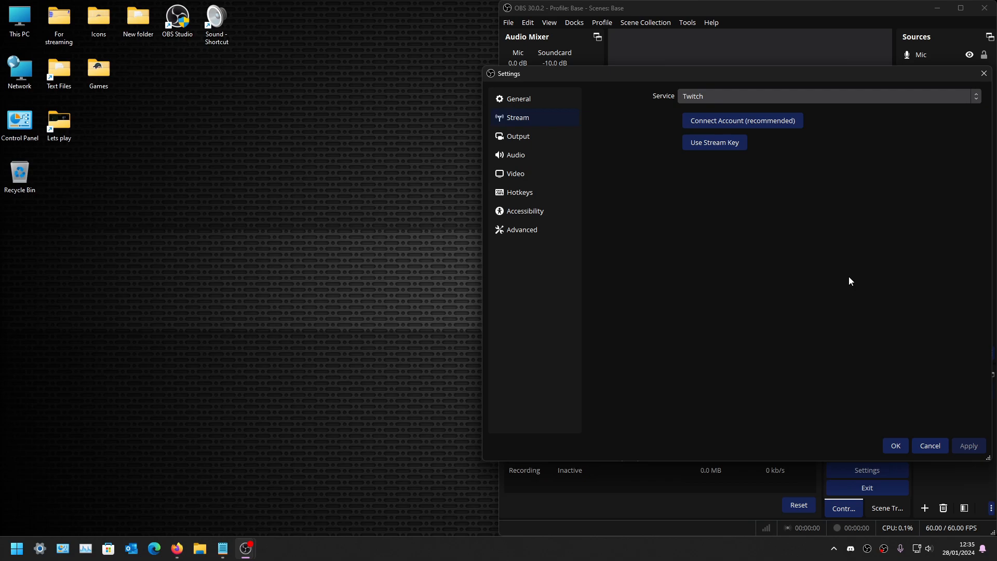
click(762, 103)
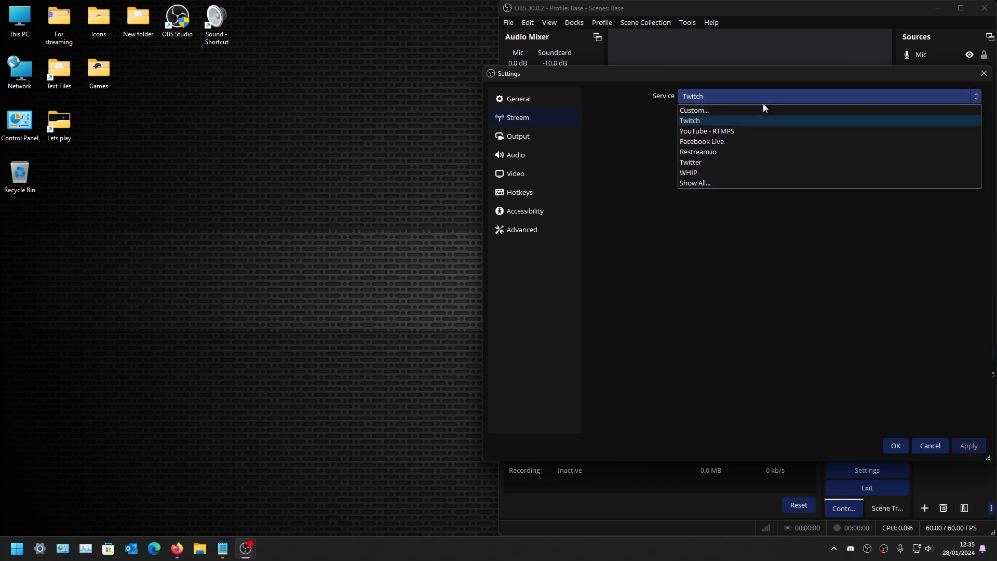
click(753, 131)
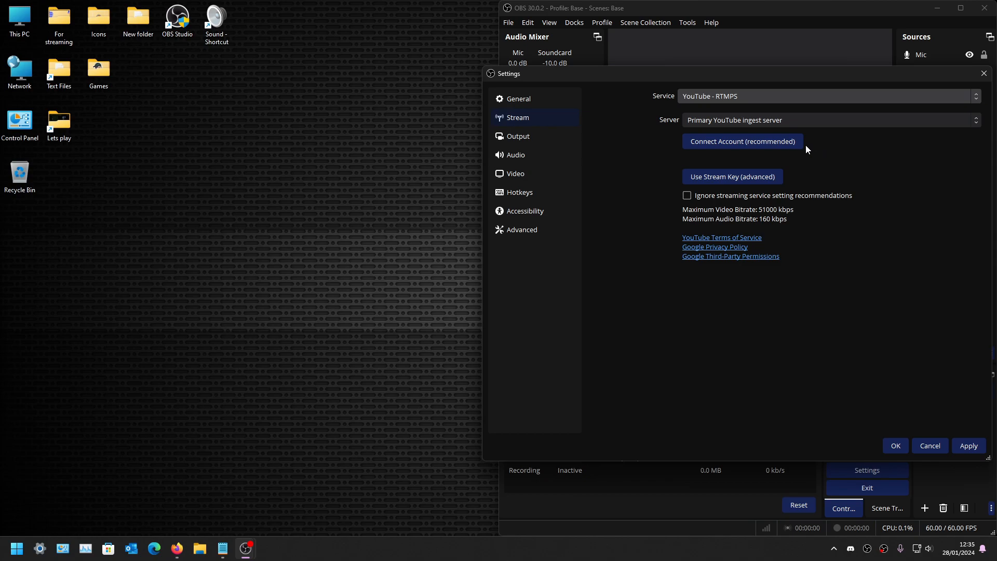
click(784, 144)
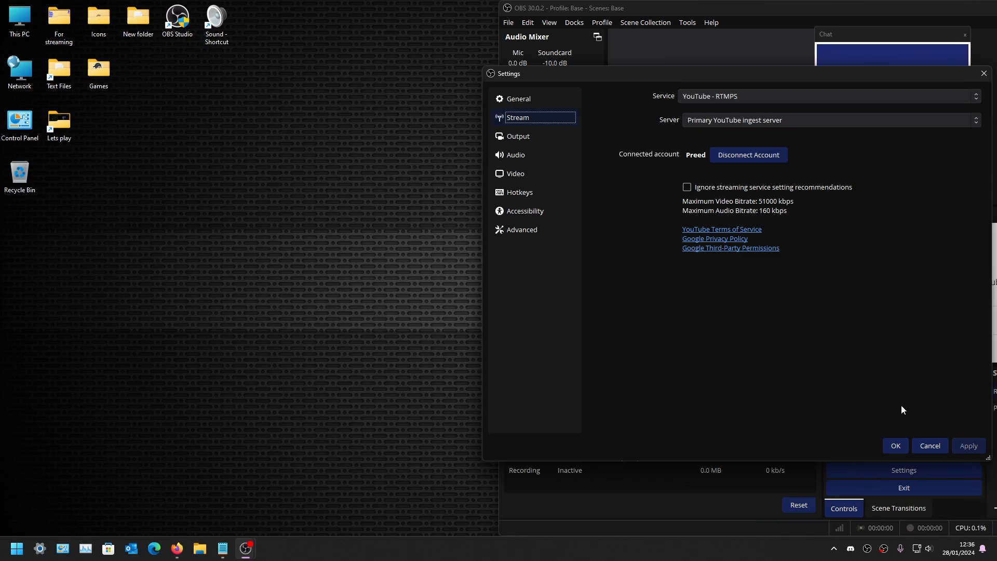
click(895, 446)
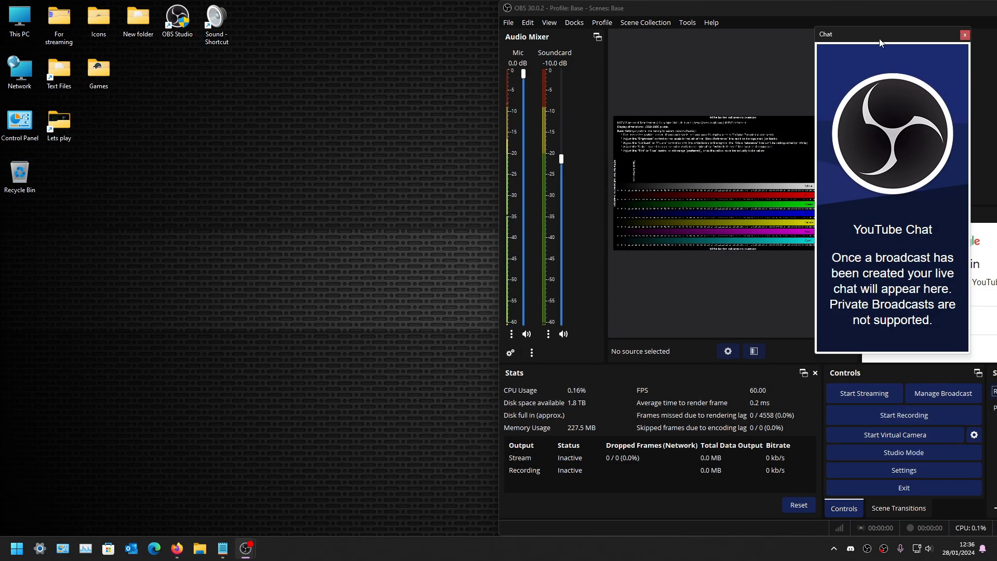
Step: Dock the YouTube Live Control Panel and Chat windows together with Sources, in the order Chat, Sources, YouTube Live Control Panel
drag(881, 35, 705, 52)
drag(915, 217, 739, 196)
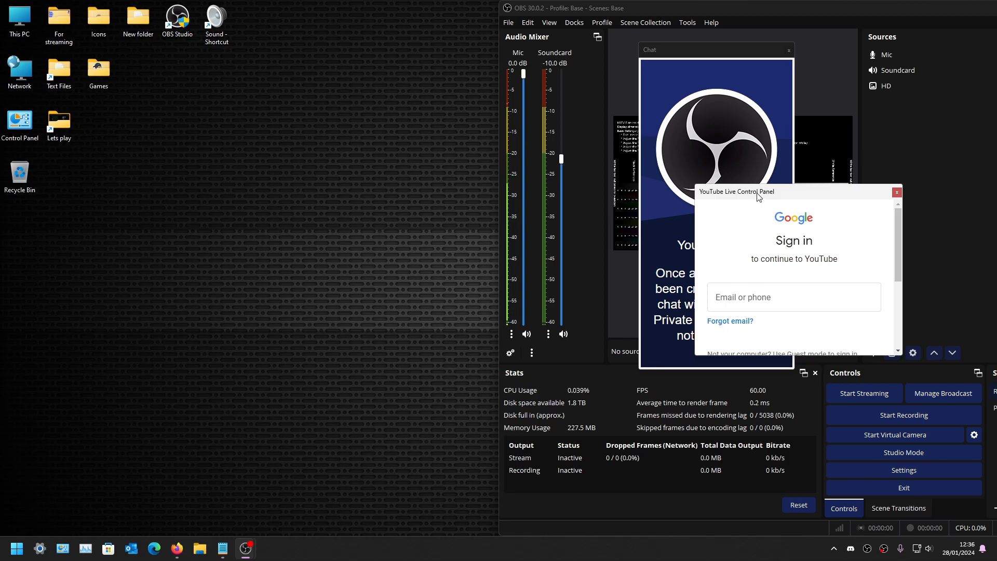
drag(757, 198, 931, 256)
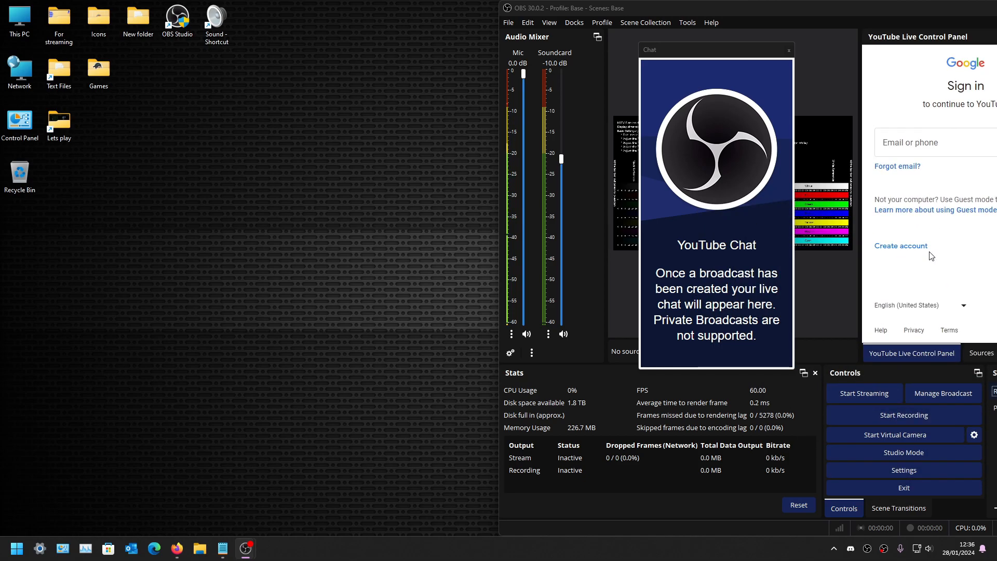
click(981, 357)
drag(981, 358, 876, 361)
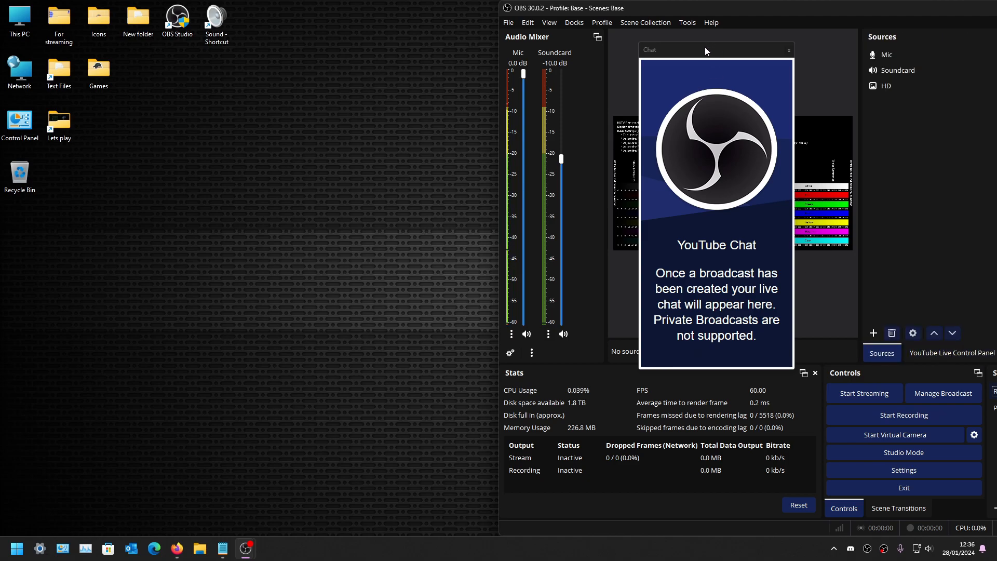
drag(706, 47, 949, 247)
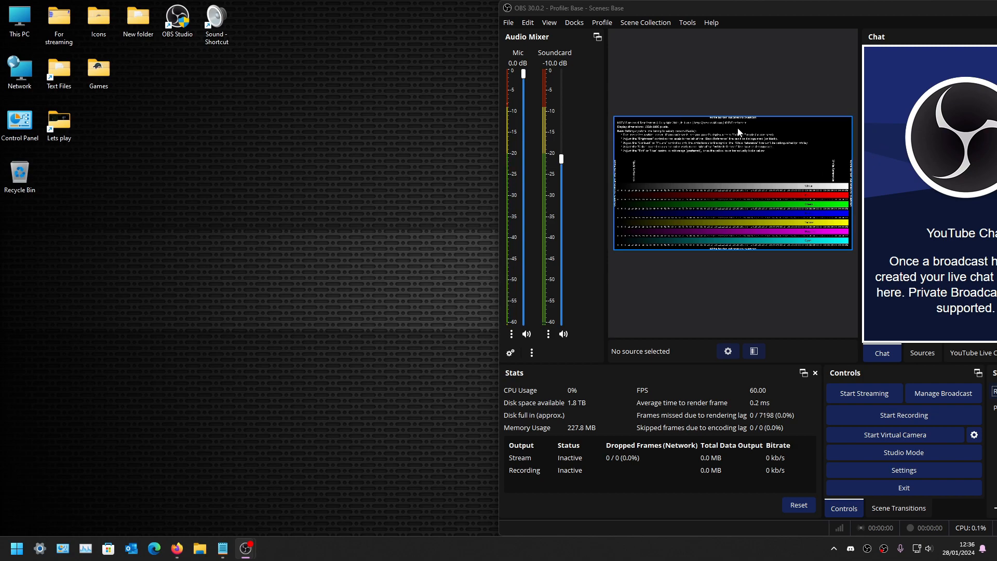
Step: Enable Rescale Output in the advanced streaming output settings and set it to 1280x720
click(921, 467)
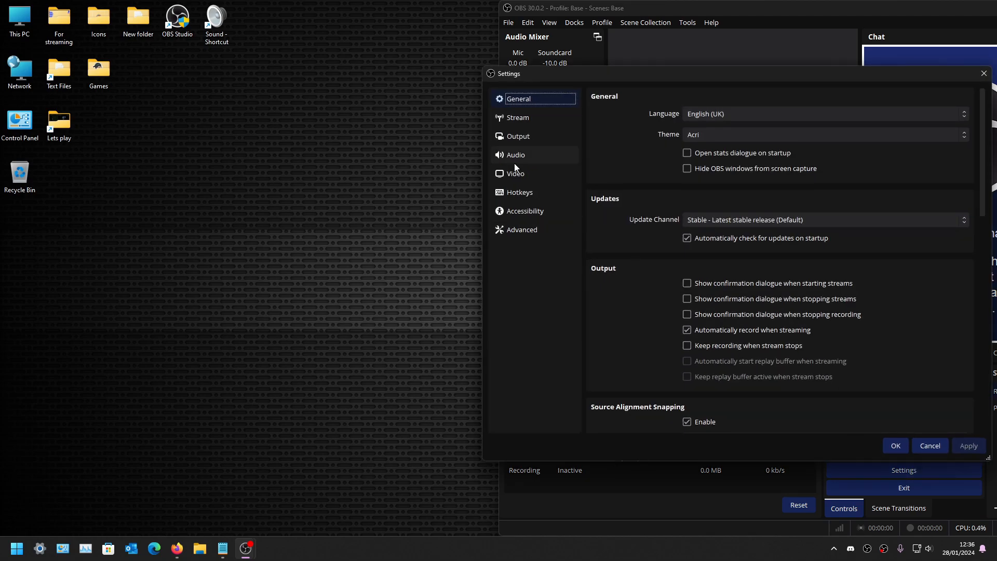
click(513, 139)
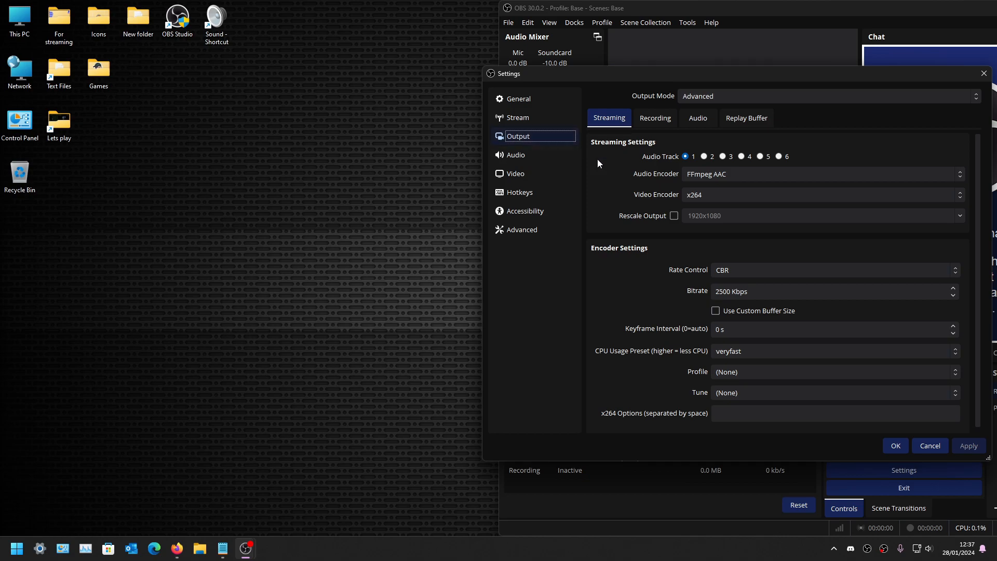
click(716, 194)
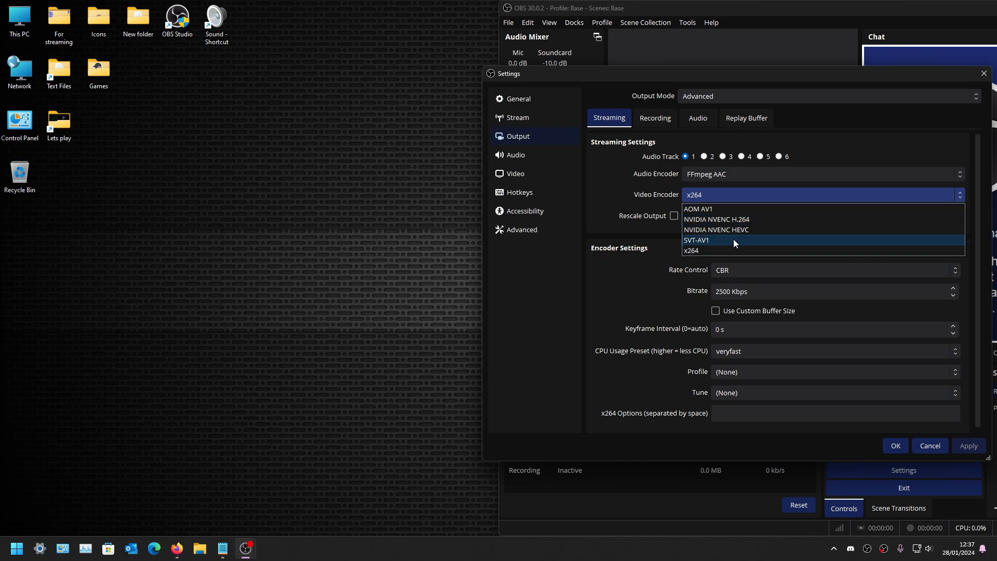
click(650, 232)
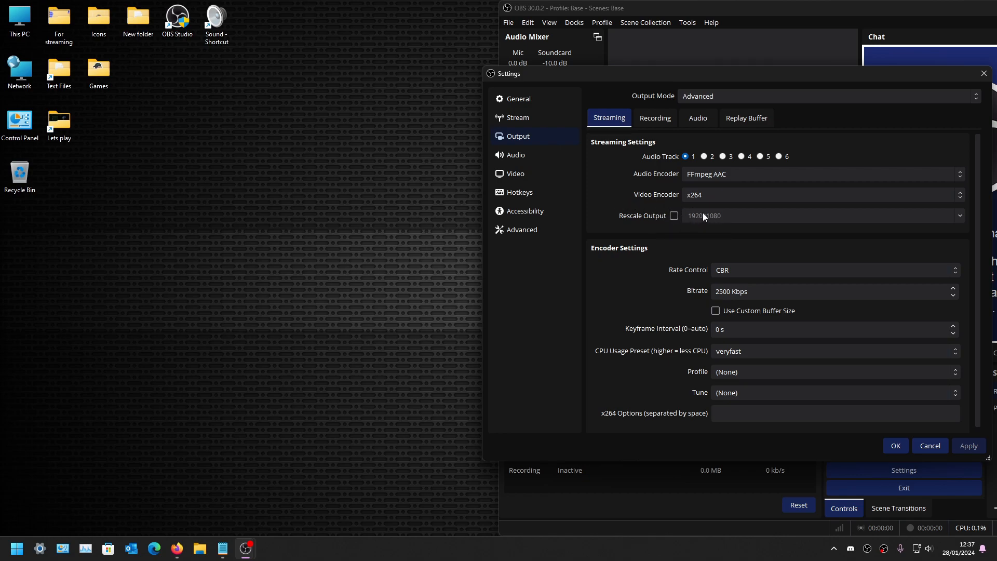
click(673, 215)
click(962, 217)
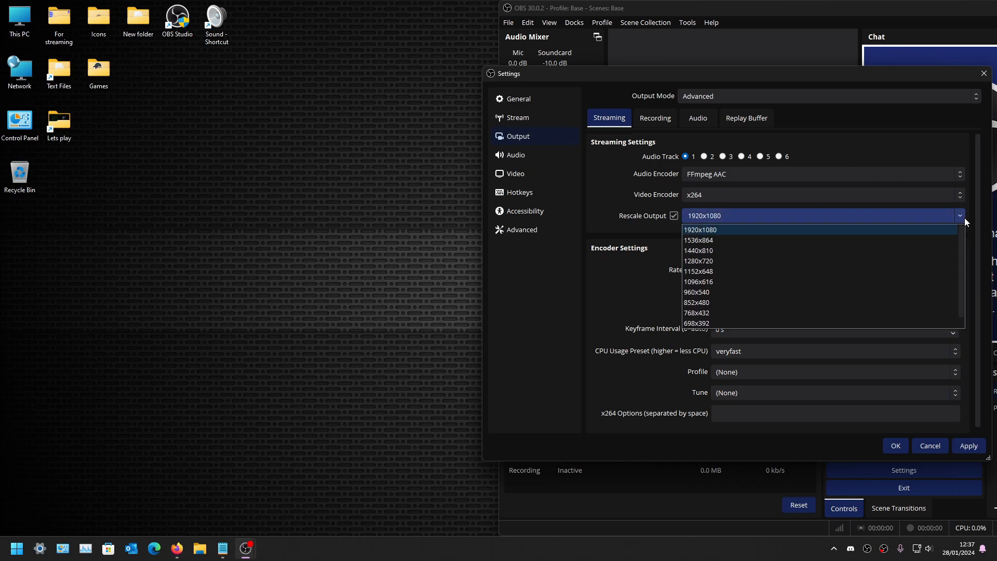
click(832, 261)
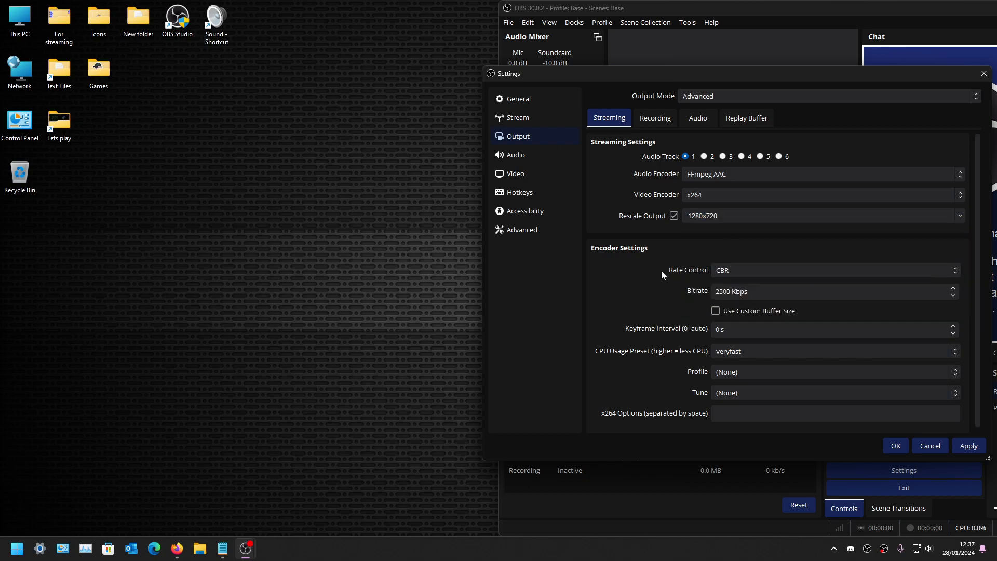
Step: Set the output audio bitrate of Track 1 to 160 and apply the settings
click(698, 120)
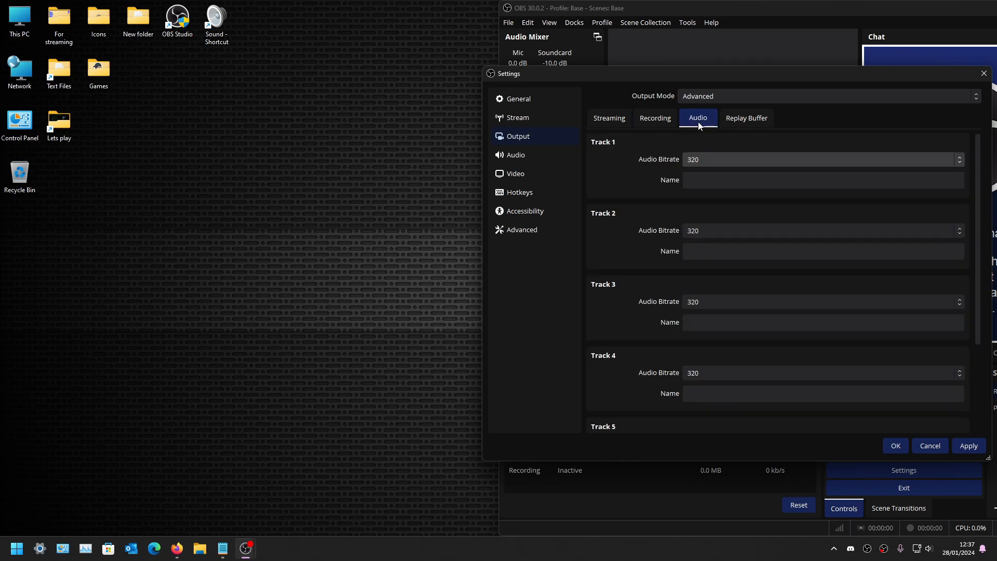
click(728, 165)
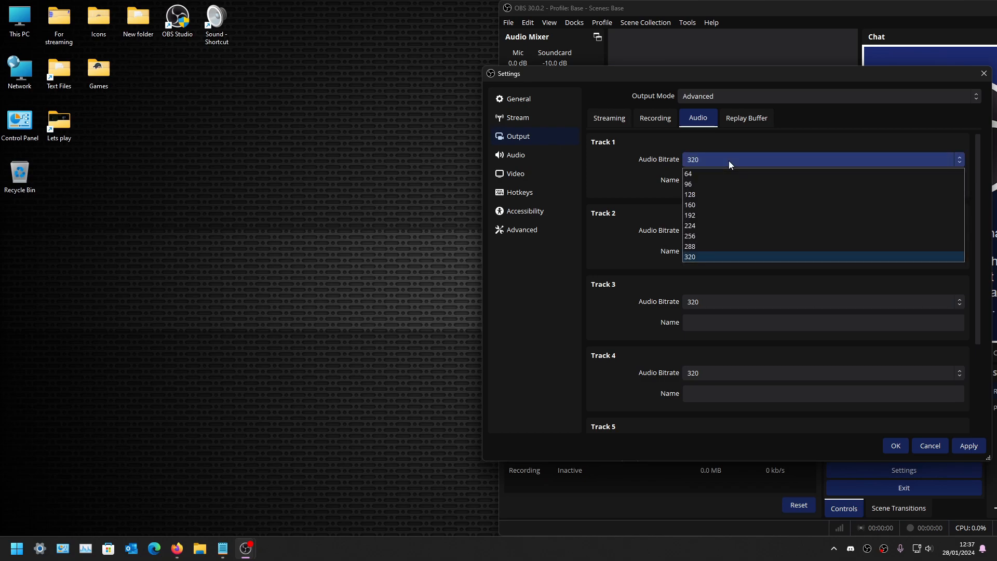
click(721, 205)
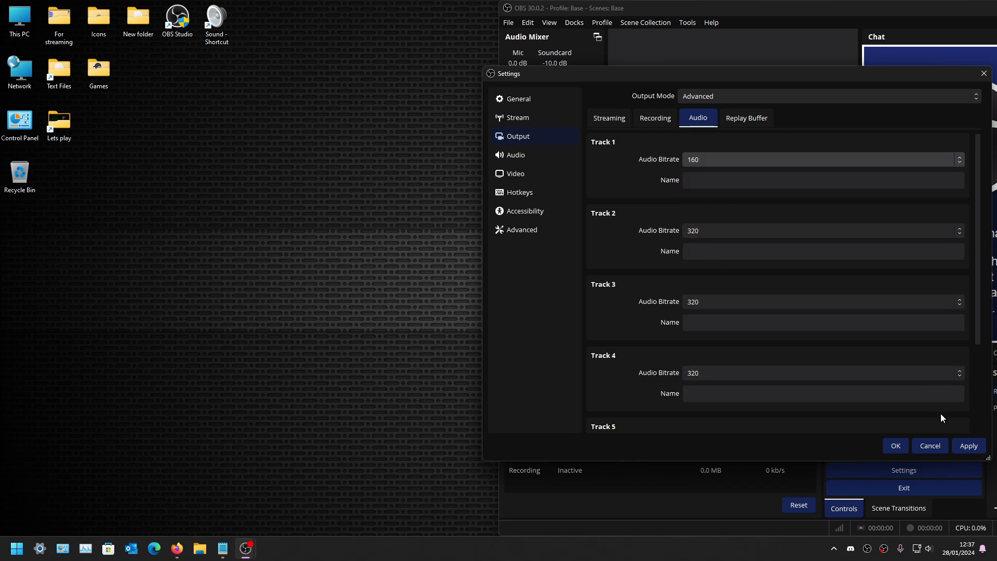
click(965, 445)
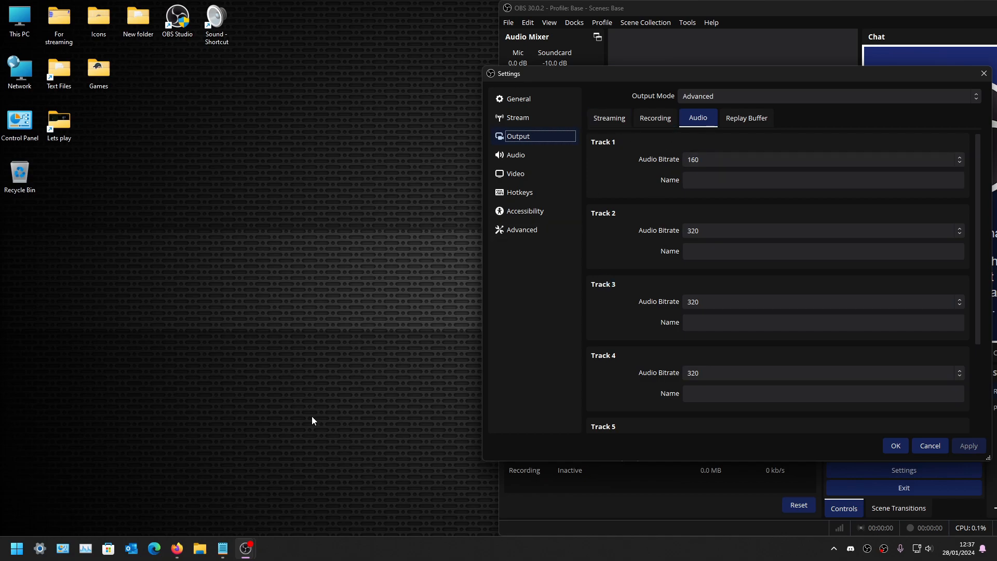
Step: Switch to Firefox and look up the recommended audio bitrates for stereo and 5.1 surround sound on the YouTube Help page
click(177, 548)
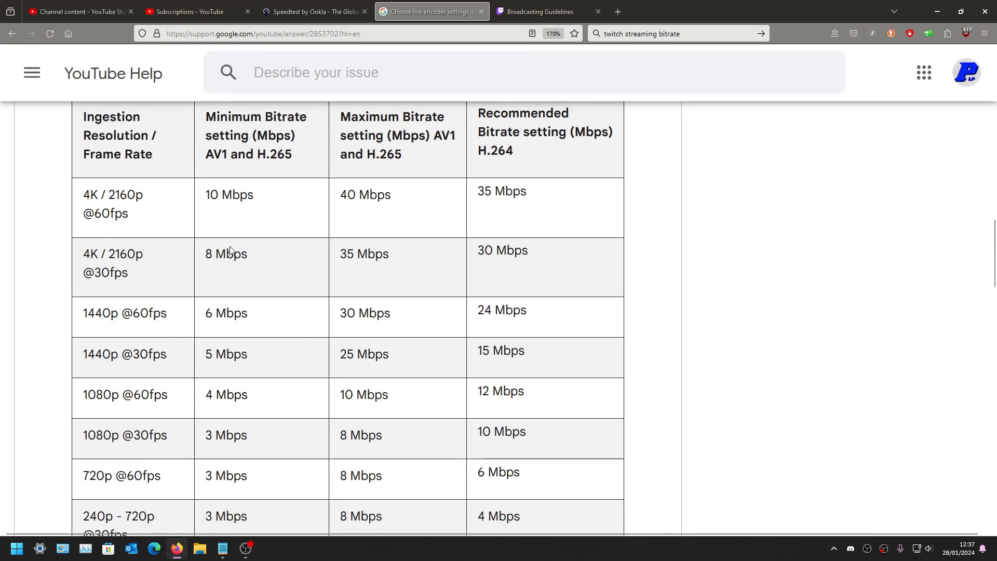
scroll(231, 250, down, 10)
scroll(263, 194, down, 1)
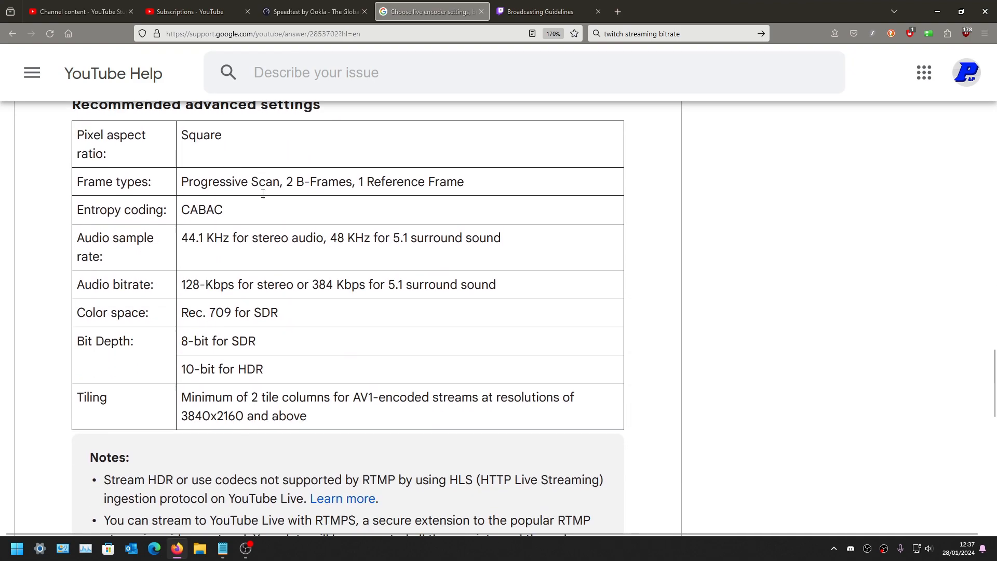
scroll(264, 196, up, 1)
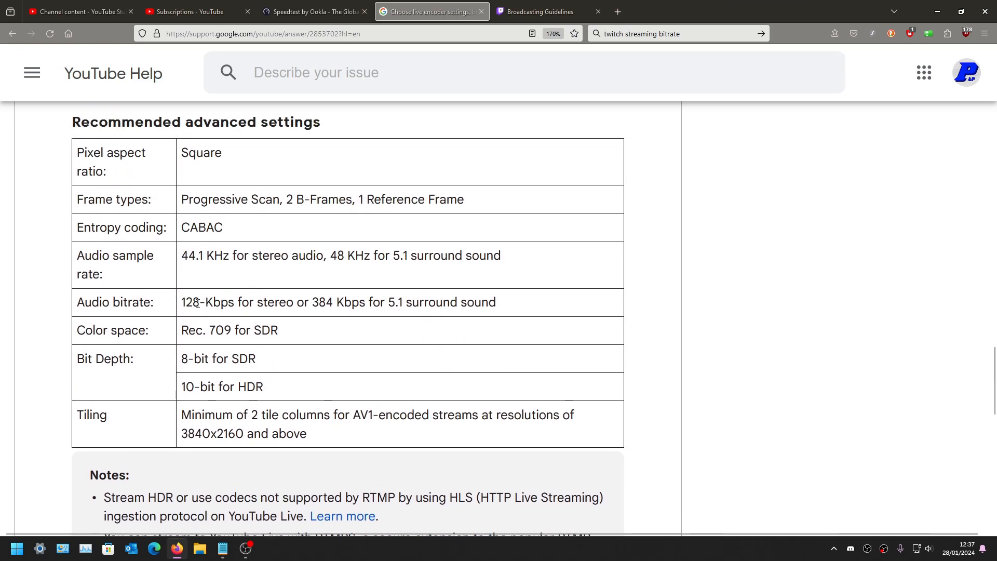
double_click(183, 303)
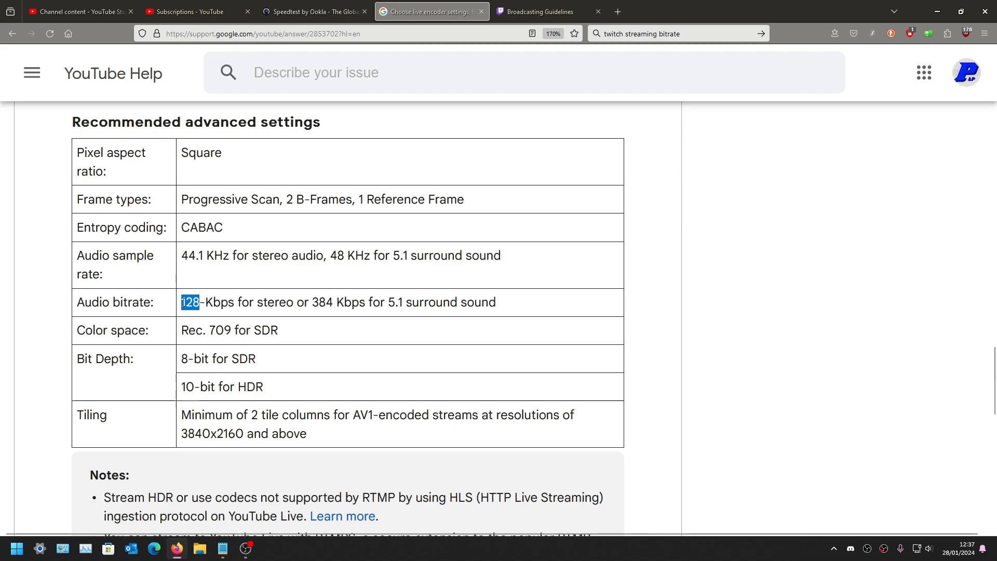
double_click(322, 303)
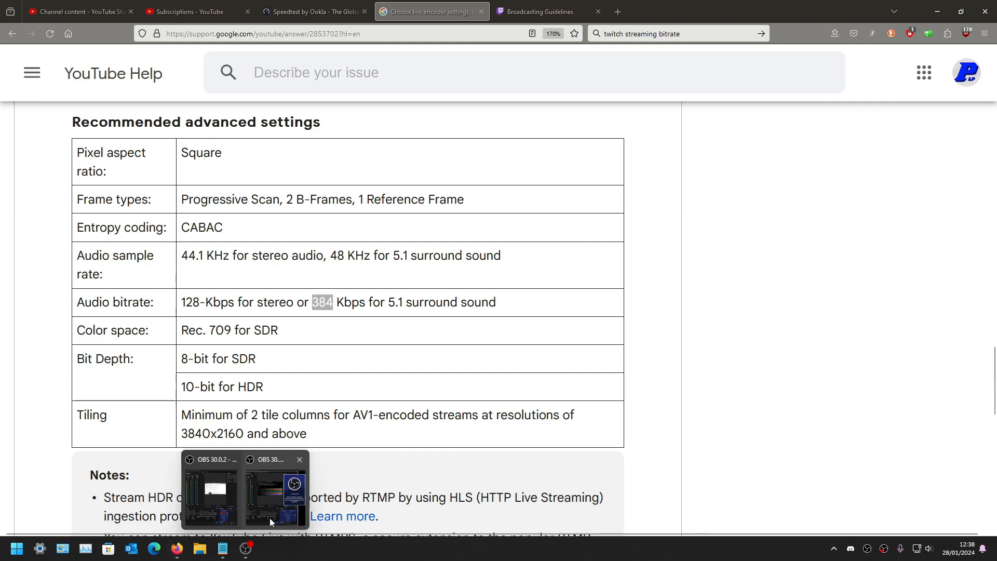
Step: Switch back to OBS, set Track 1's audio bitrate to 128, accept the settings and minimize the browser
click(280, 514)
click(709, 157)
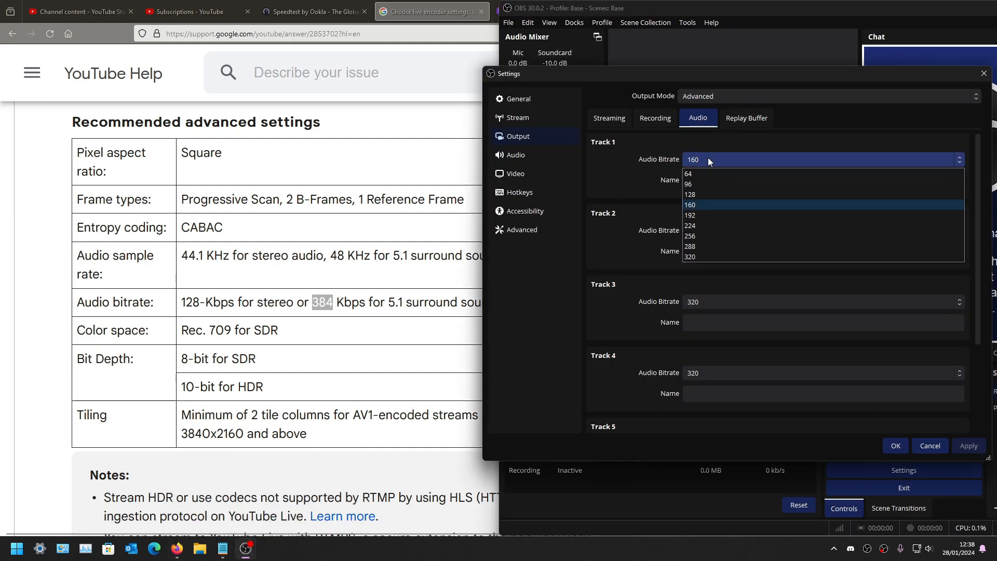
click(707, 195)
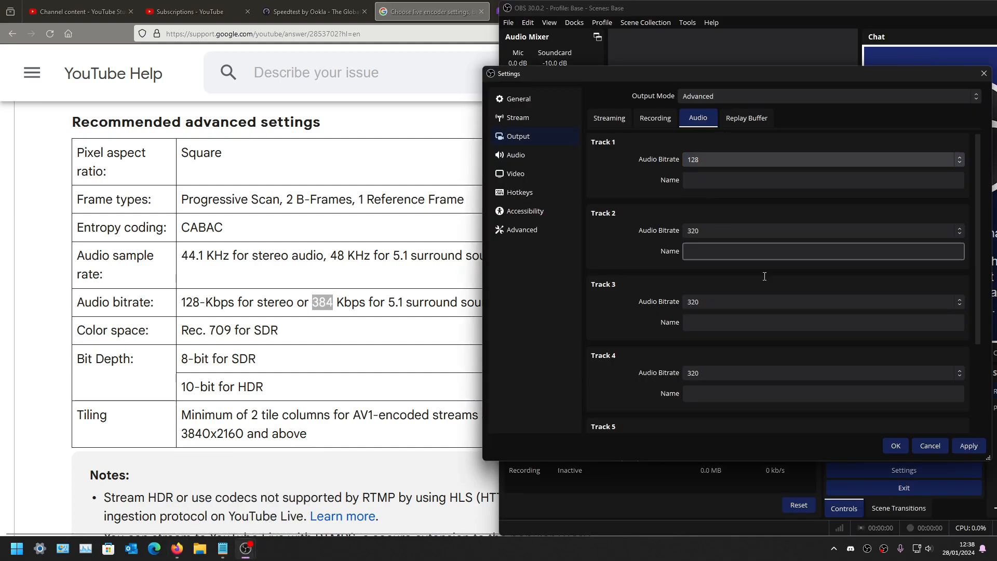
click(895, 444)
click(391, 193)
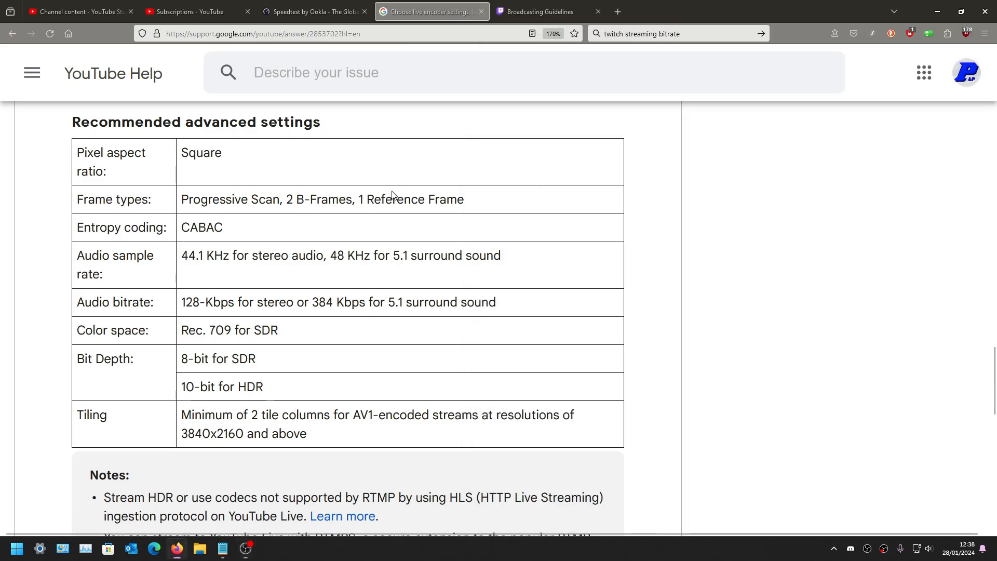
click(933, 9)
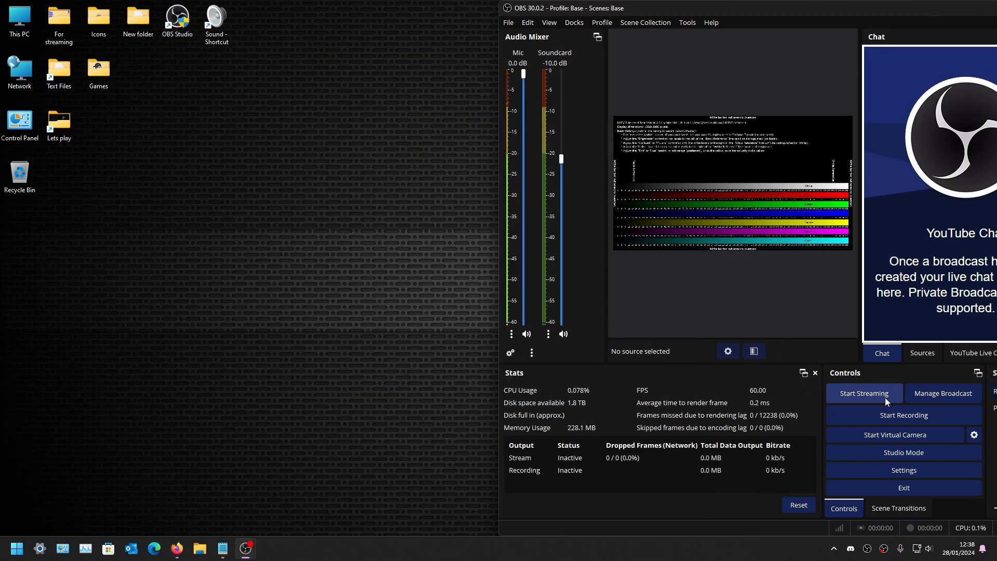
Step: In the advanced streaming output settings, keep CBR rate control, set the video bitrate to 4500 Kbps and apply it
click(880, 471)
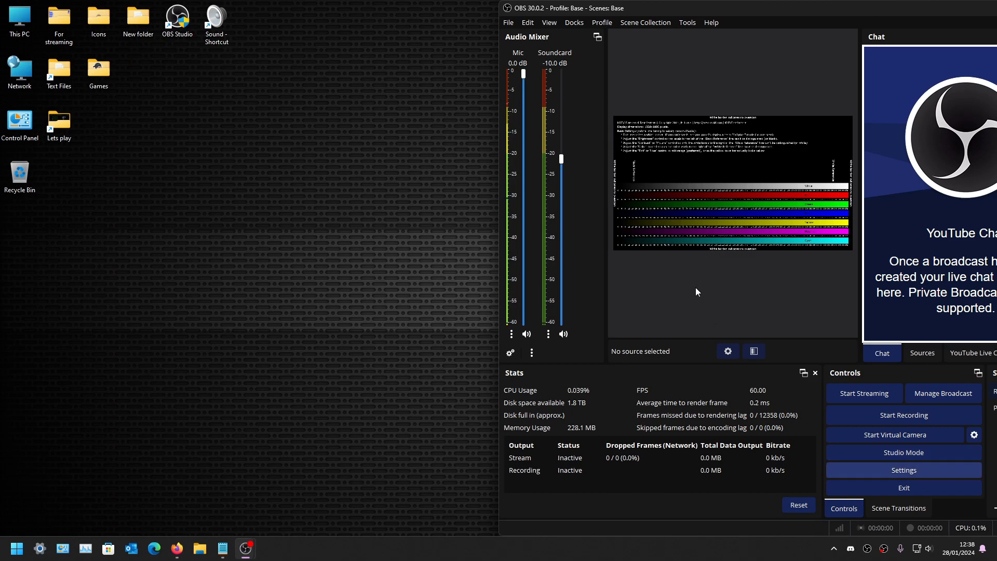
click(529, 139)
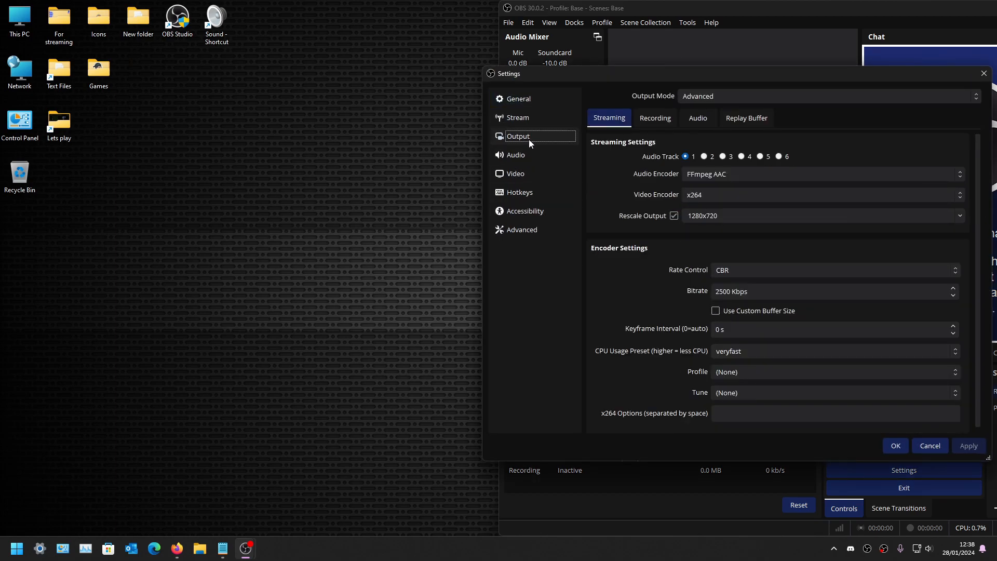
click(664, 119)
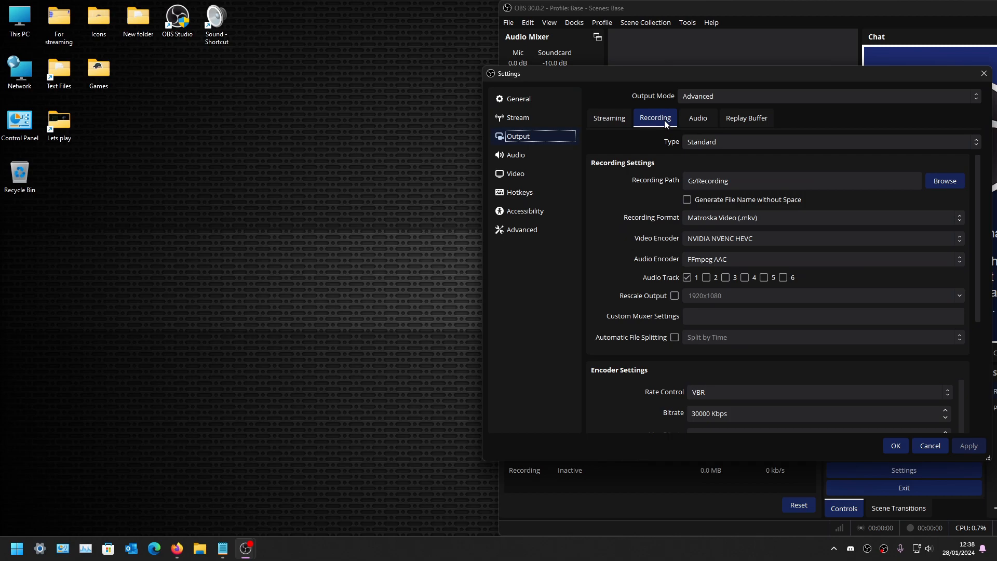
click(702, 119)
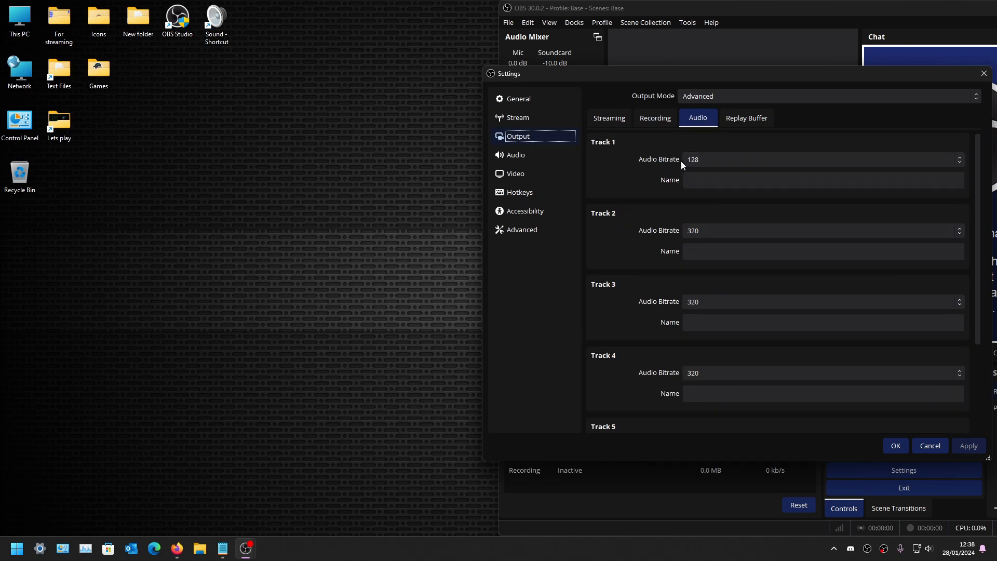
click(613, 122)
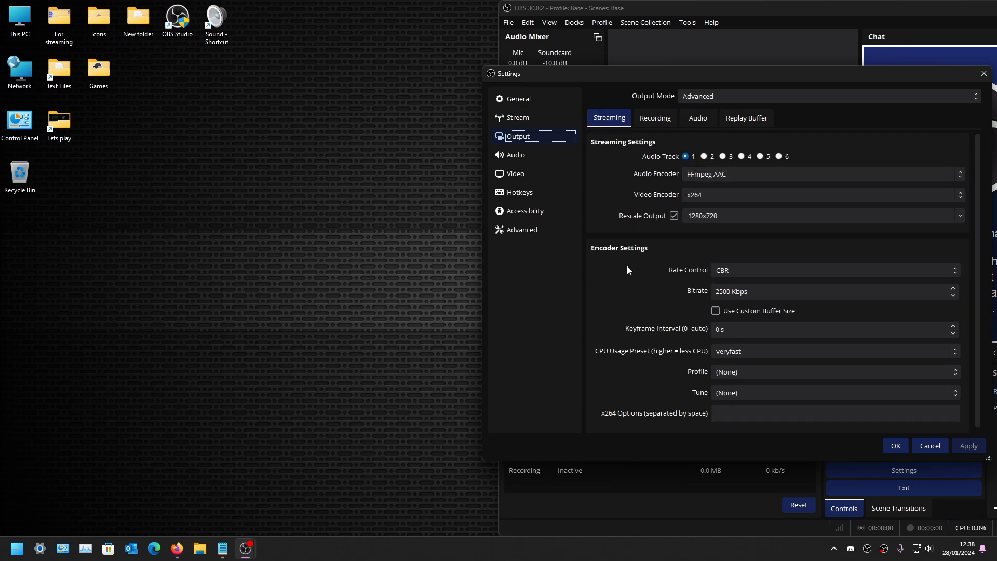
scroll(627, 266, down, 1)
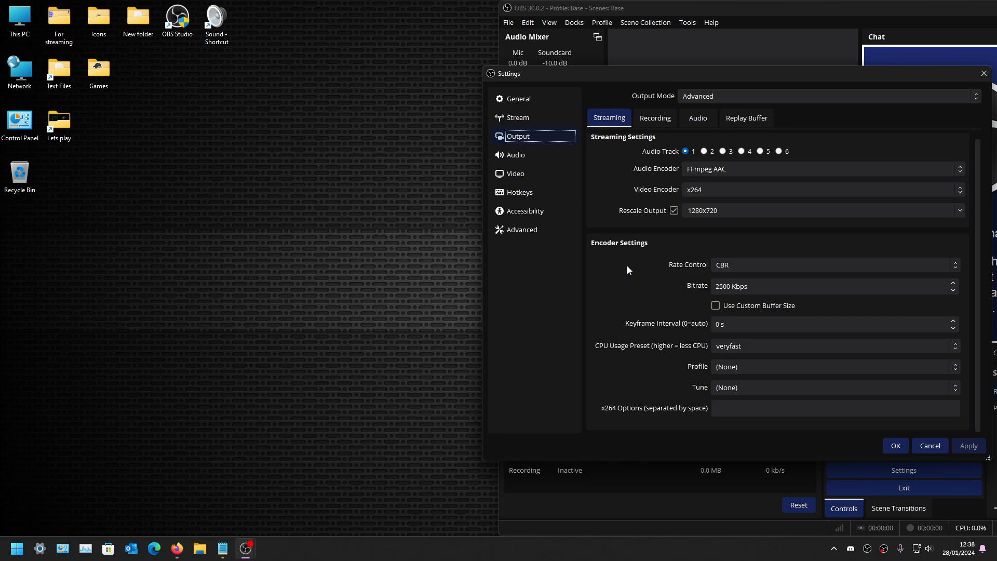
click(787, 265)
click(786, 263)
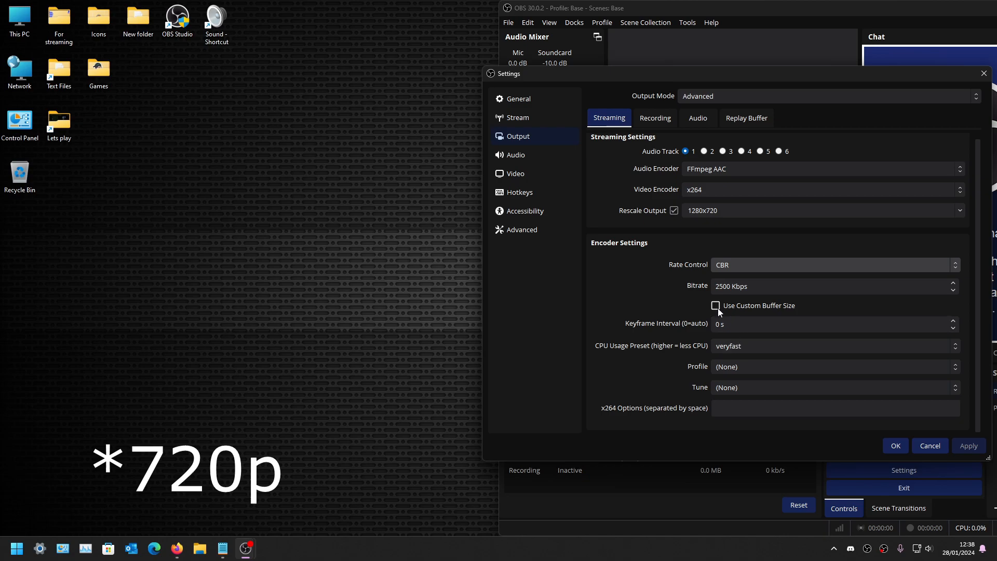
click(712, 286)
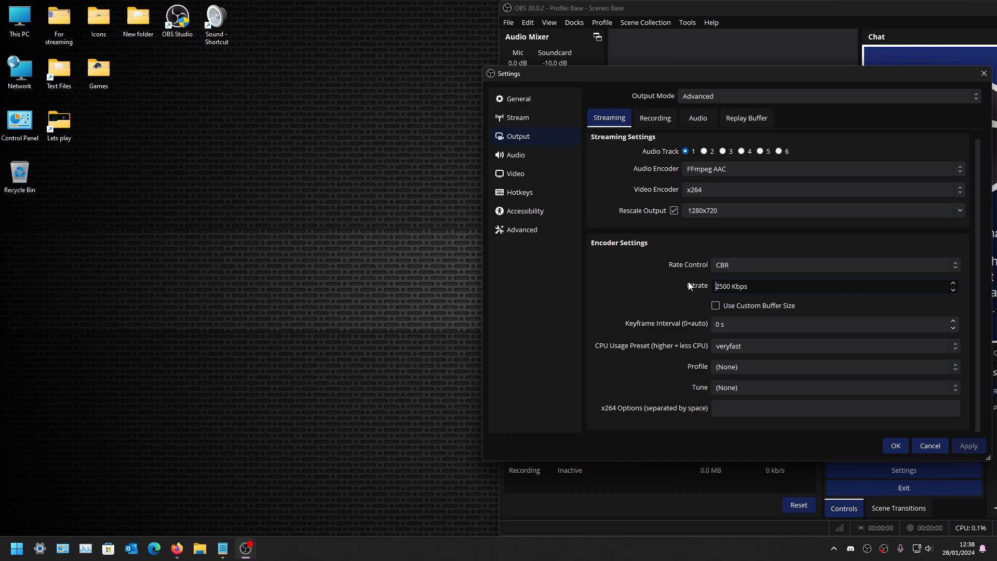
key(Delete)
text(4)
click(961, 447)
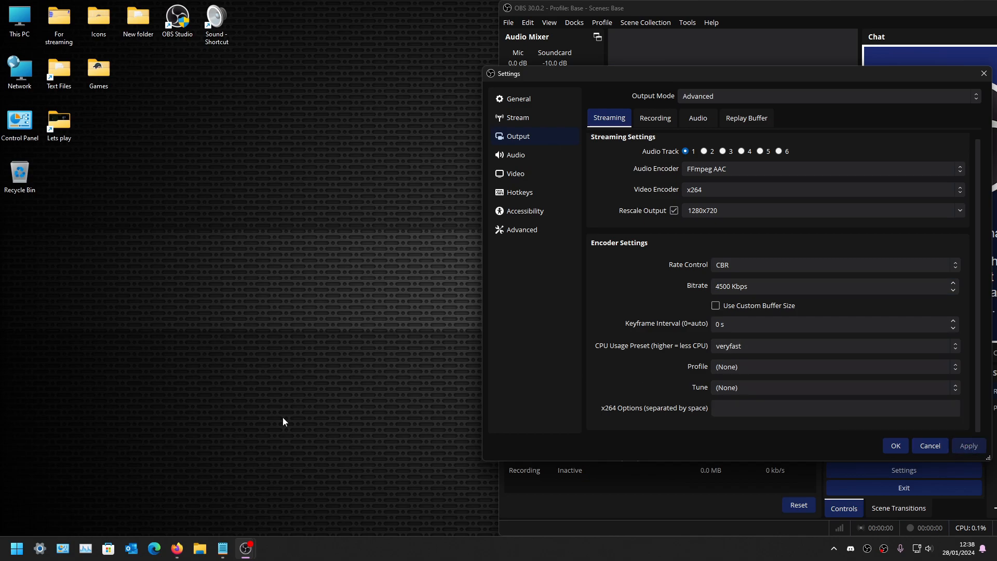
Step: Open the Windows Calculator and place it on the desktop beside the OBS settings window
click(17, 548)
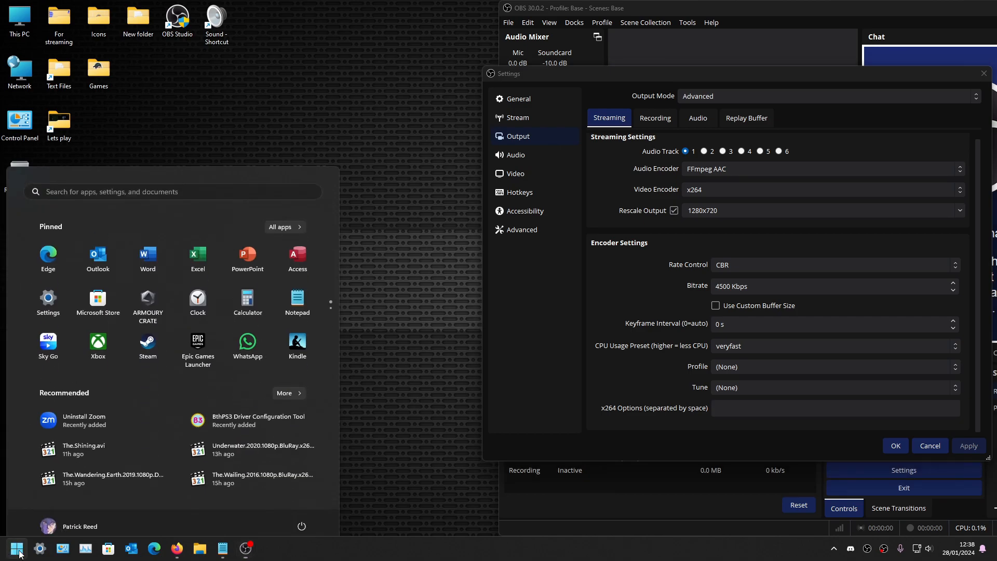
click(246, 296)
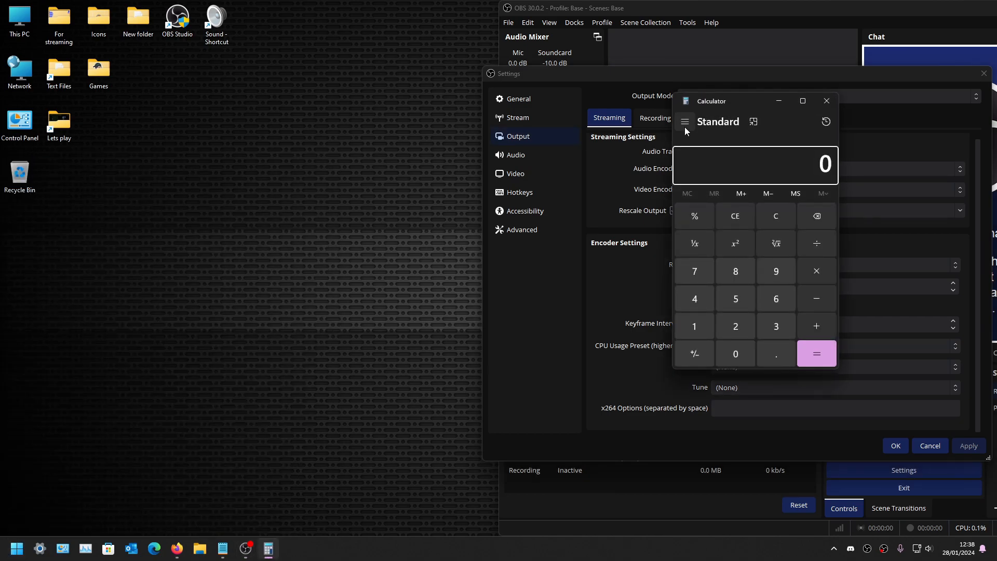
drag(752, 98, 343, 89)
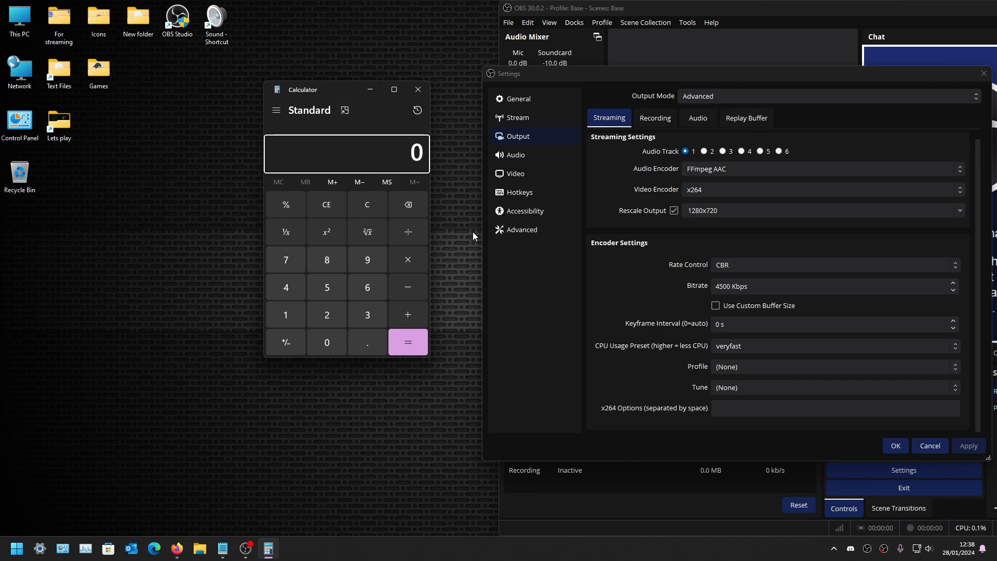
click(370, 286)
click(330, 350)
click(329, 350)
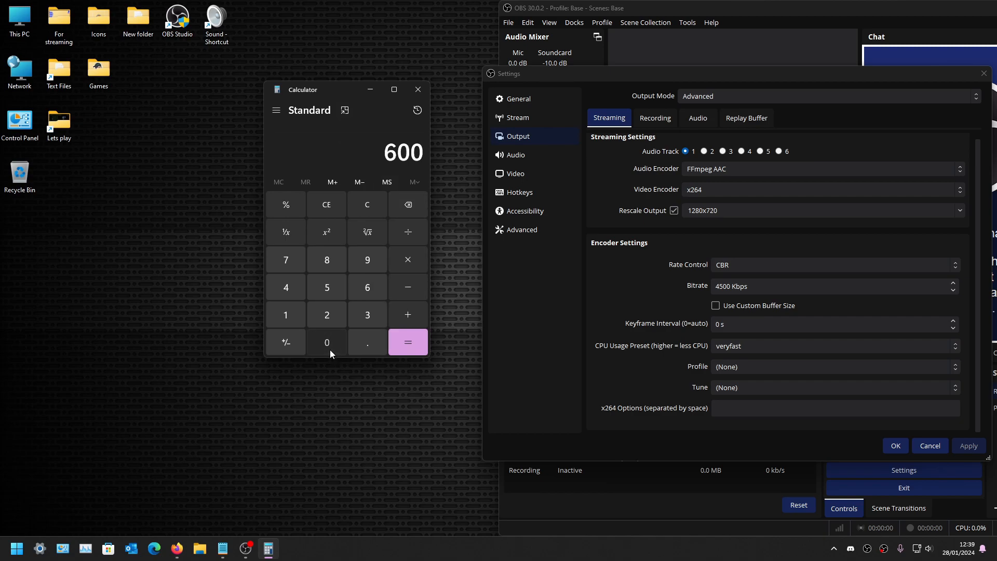
click(329, 350)
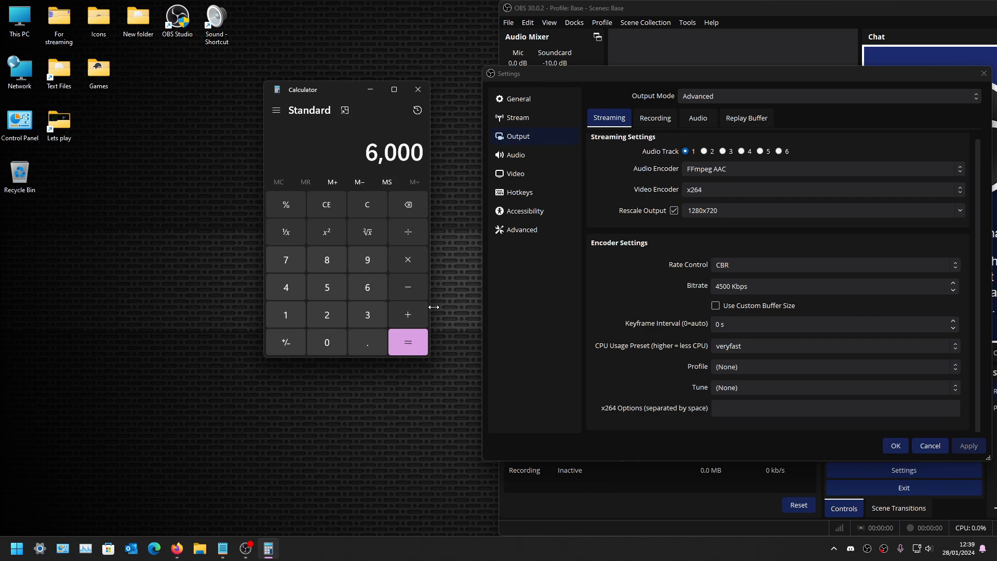
click(410, 287)
click(287, 287)
click(327, 287)
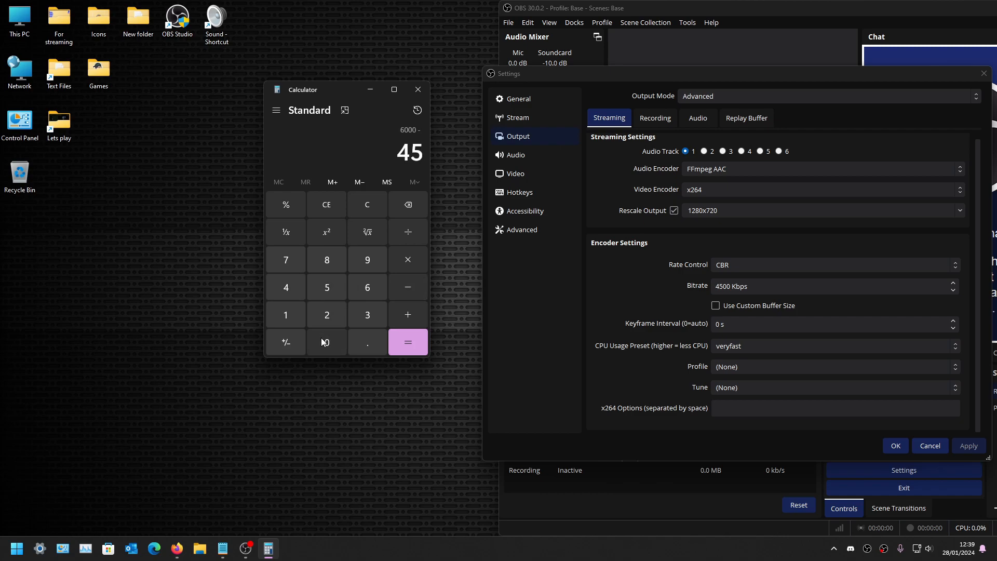
click(322, 342)
click(401, 341)
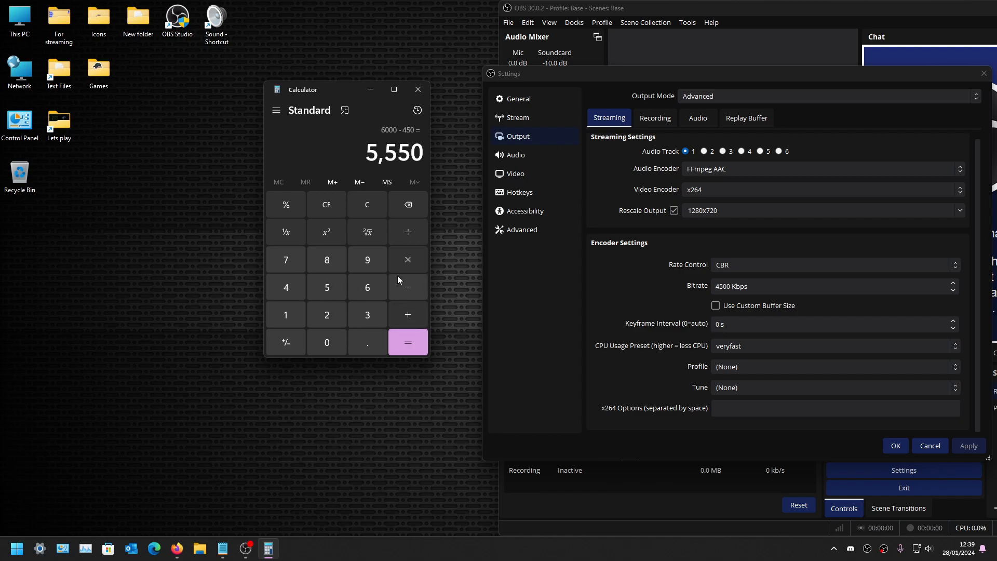
click(338, 204)
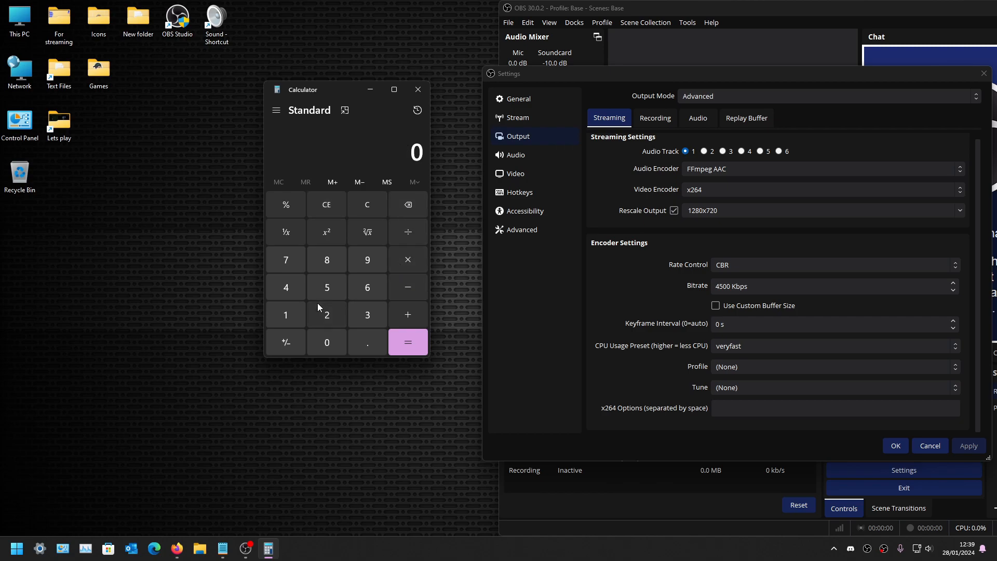
Step: Calculate 6000 minus 4500 in the calculator
click(365, 285)
click(324, 345)
click(324, 346)
click(324, 346)
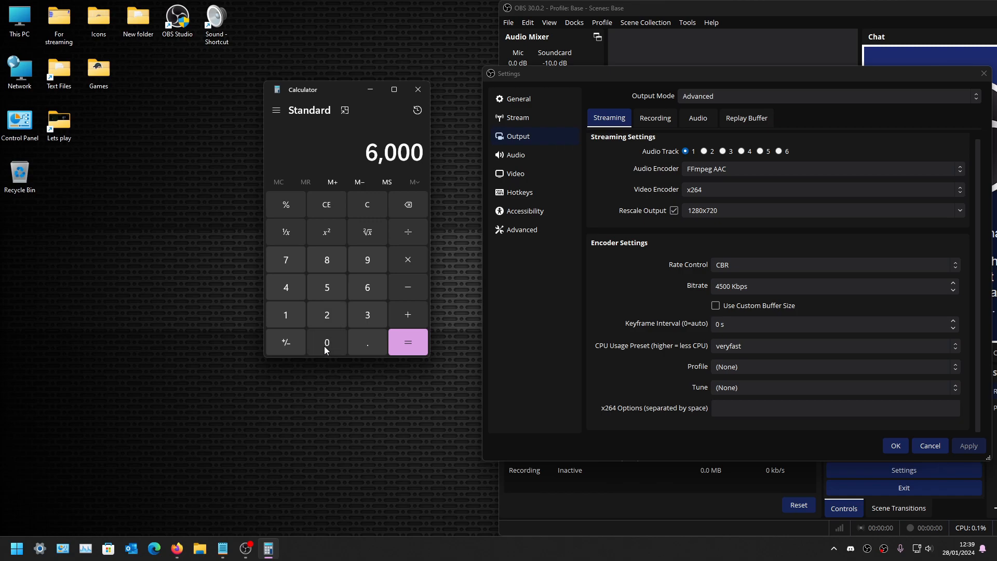
click(419, 292)
click(285, 287)
click(327, 288)
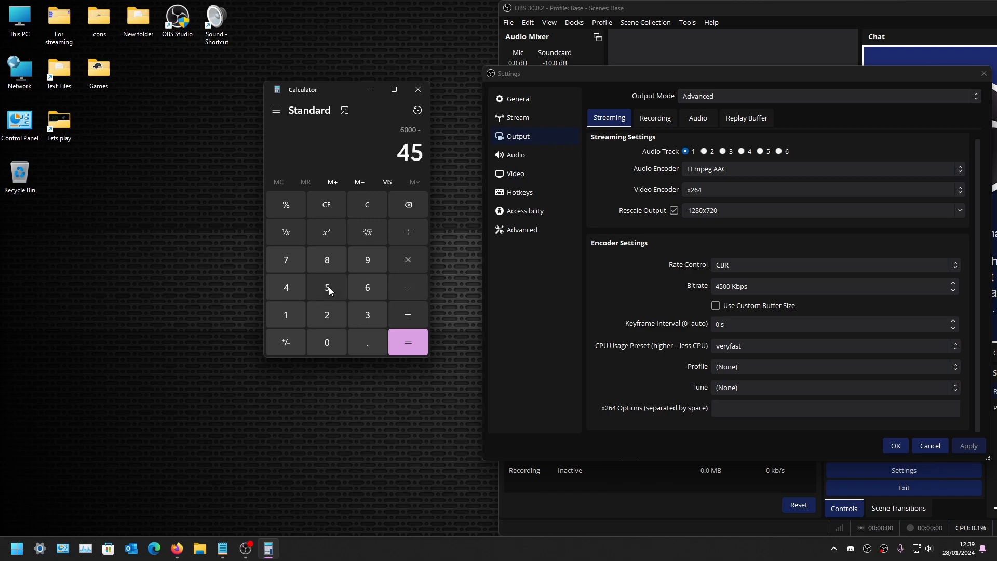
click(325, 347)
click(325, 347)
click(410, 339)
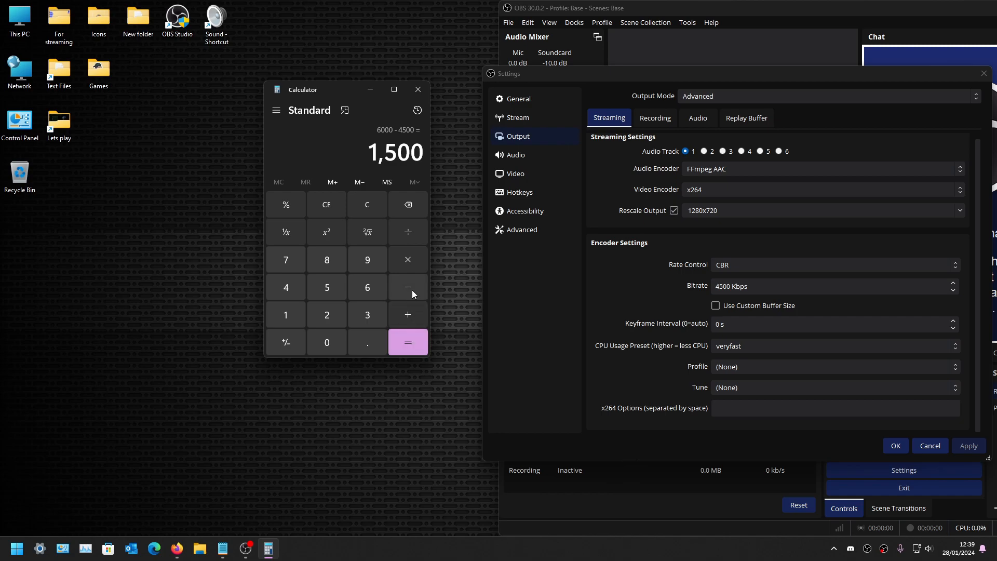
Step: Check Track 1's audio bitrate in the OBS output settings and subtract 128 from the calculator's current result
click(698, 119)
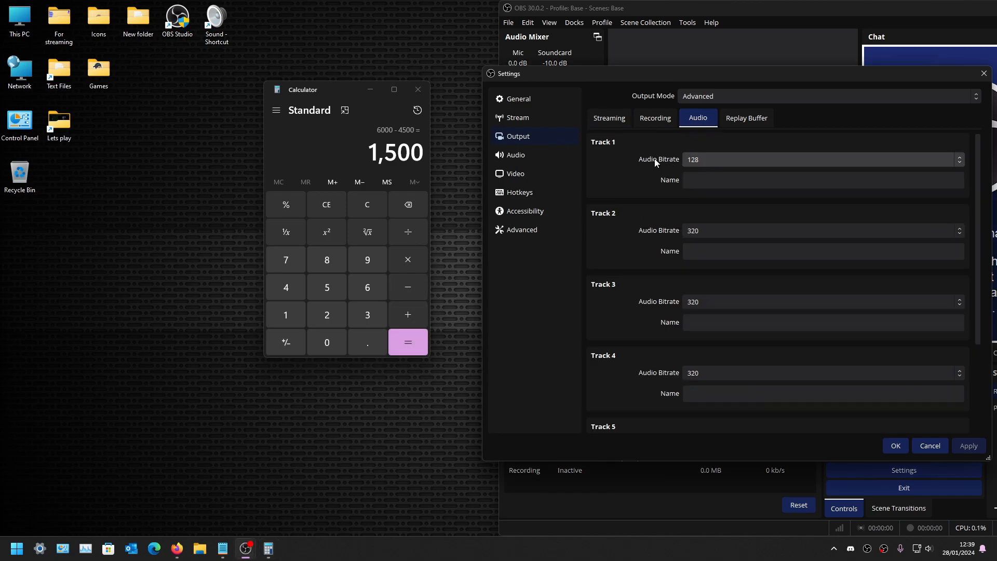
click(606, 121)
click(408, 288)
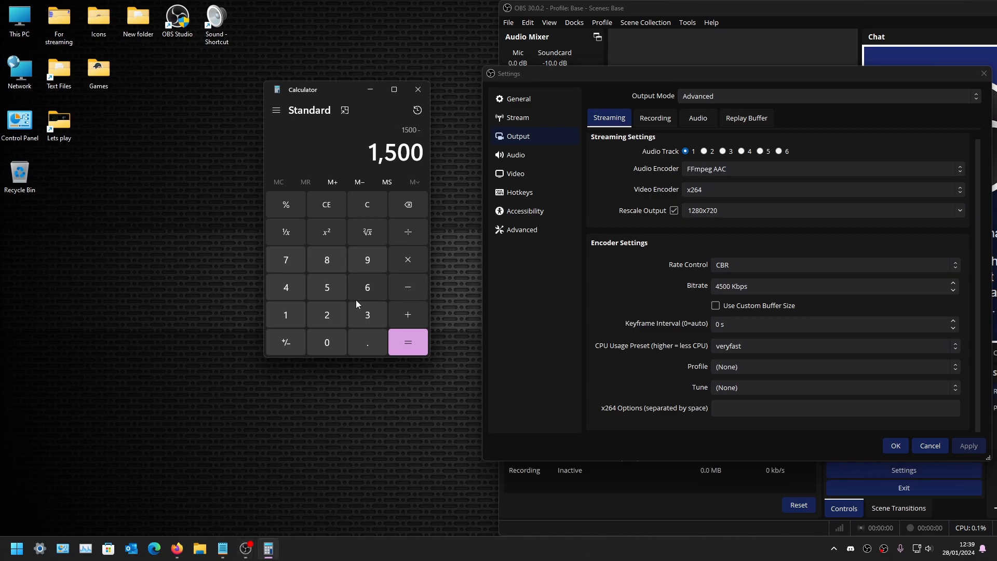
click(289, 312)
click(324, 314)
click(329, 253)
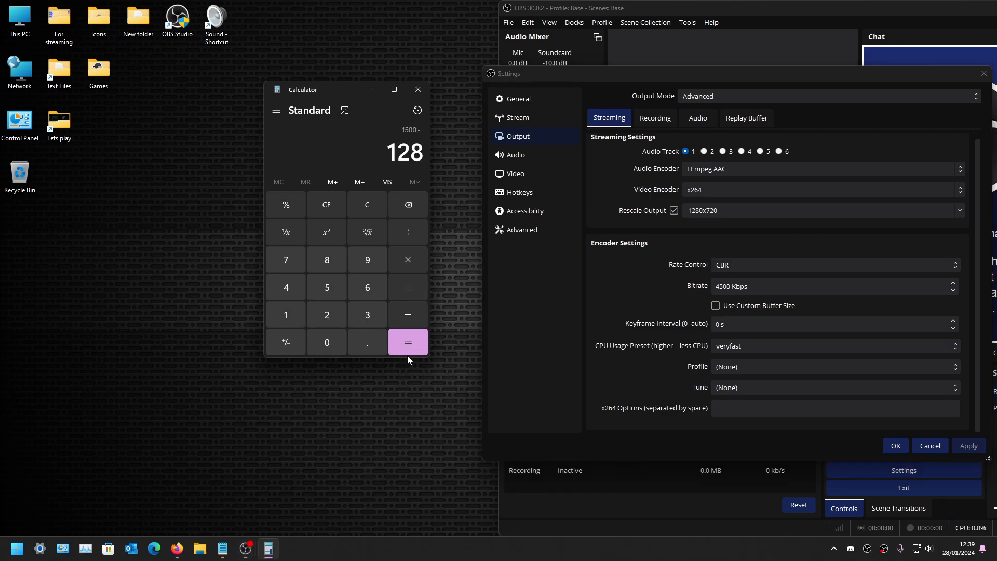
click(407, 341)
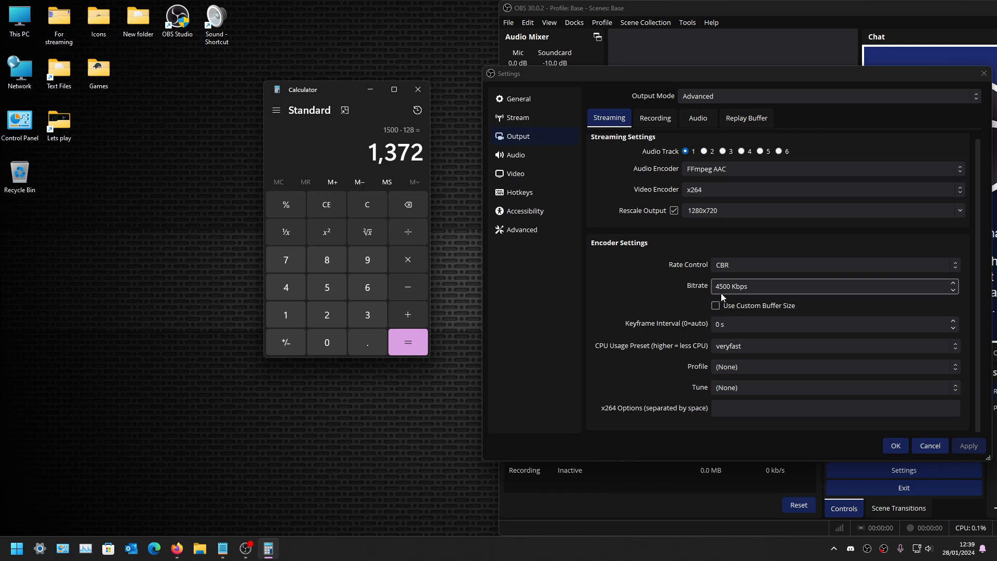
Step: Enable a custom buffer size for the stream encoder and set it to 1372
click(715, 306)
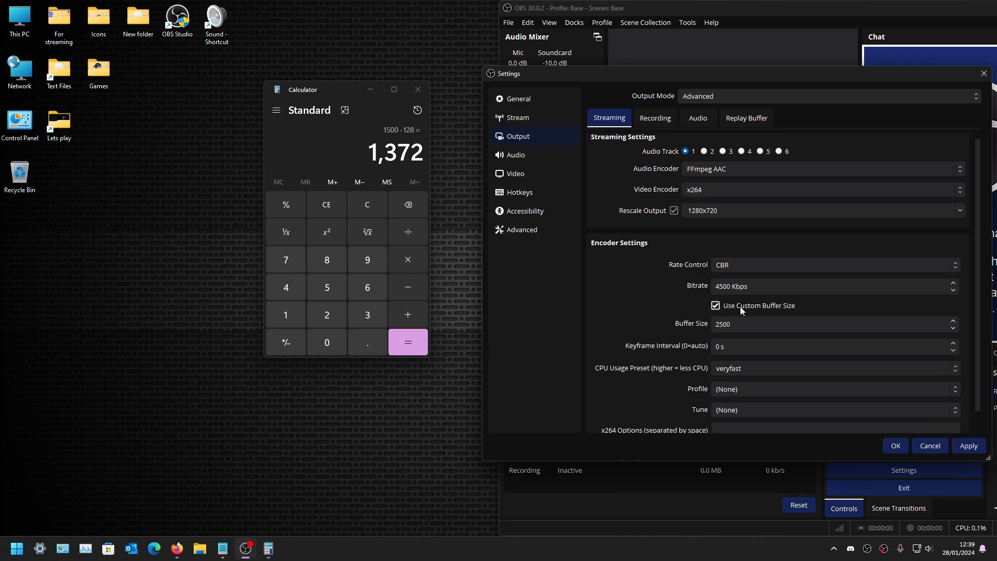
drag(735, 325, 685, 327)
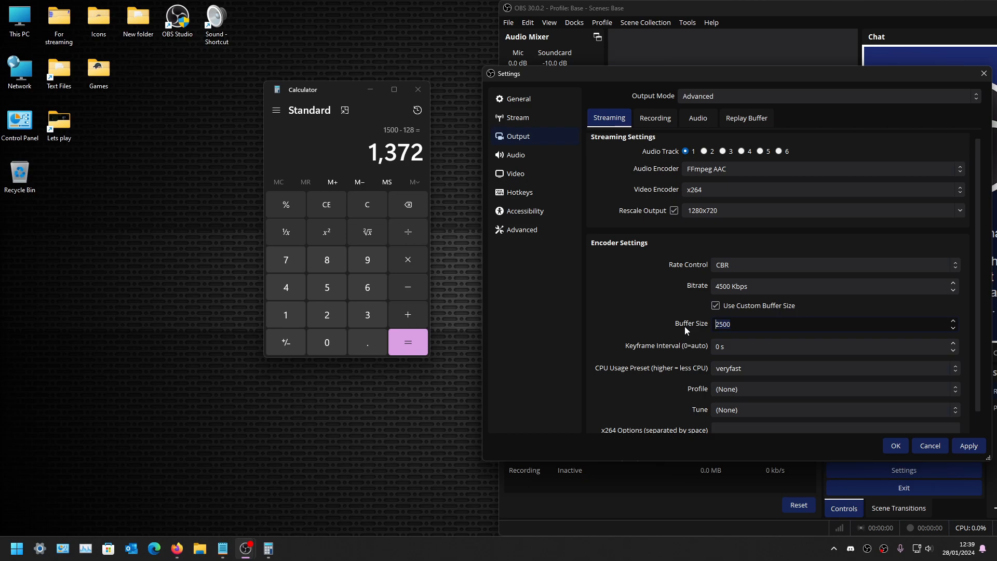
text(1372)
click(744, 345)
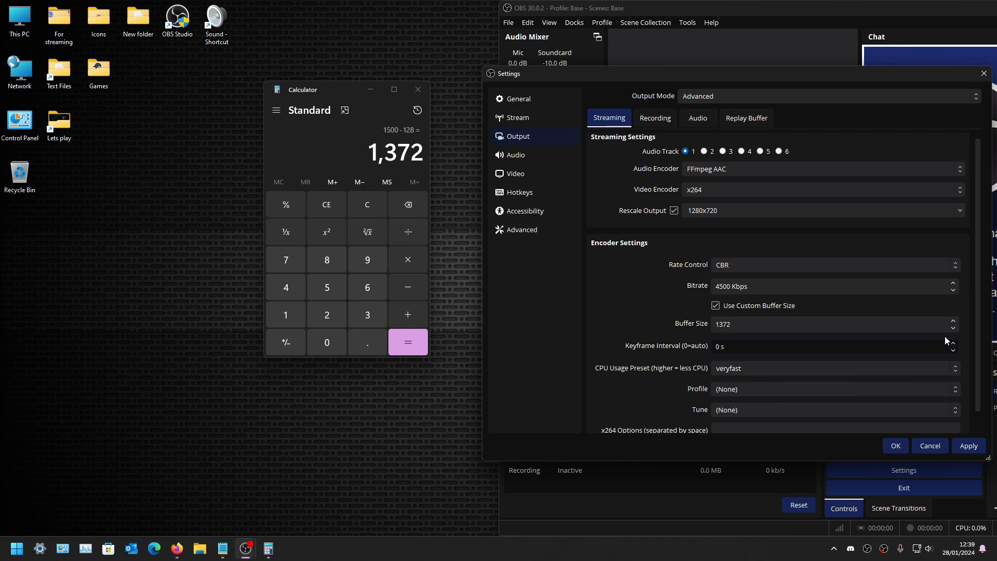
Step: Switch to Firefox and look up the recommended keyframe interval on the YouTube Help page and in Twitch's Broadcasting Guidelines
click(177, 548)
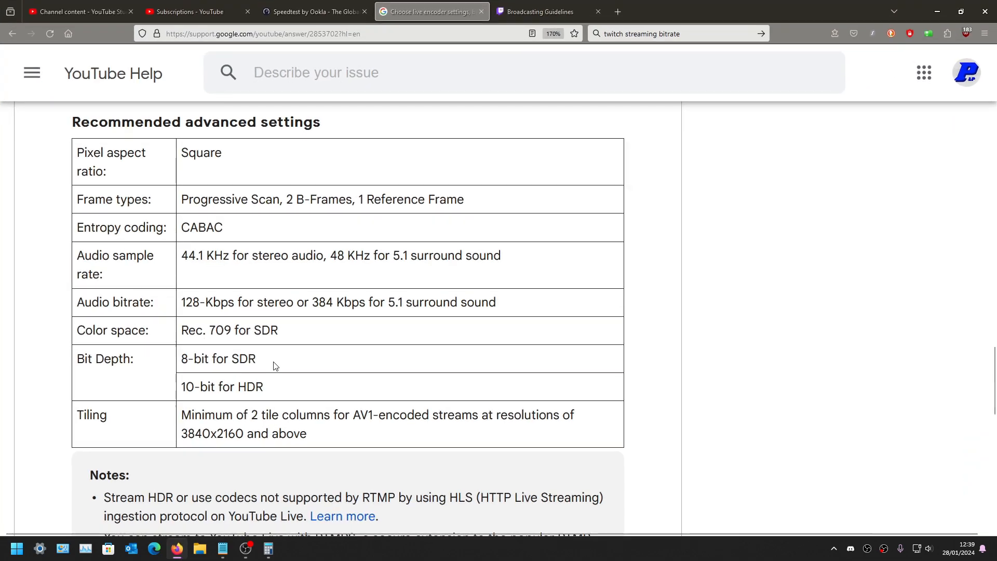
scroll(249, 303, up, 6)
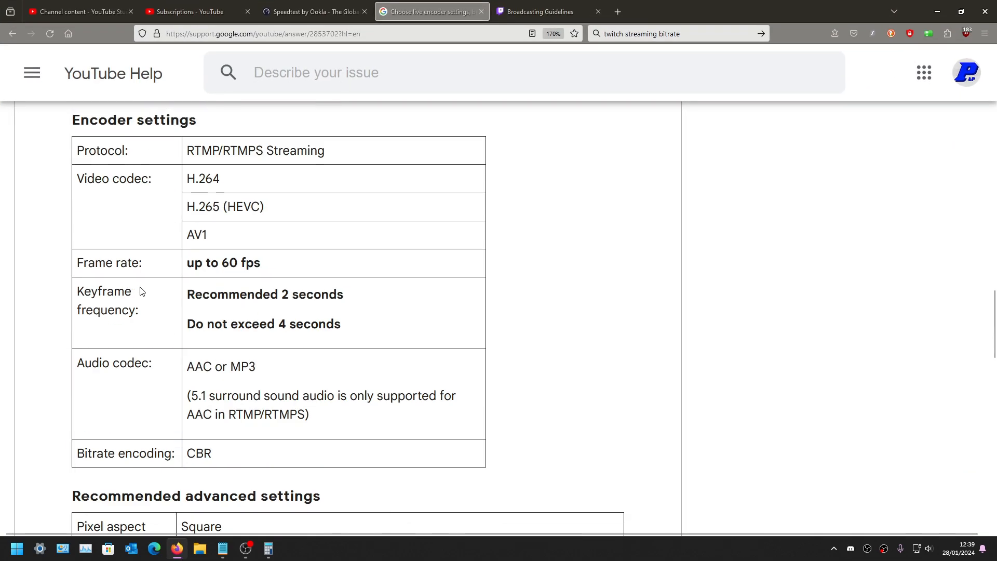
click(550, 11)
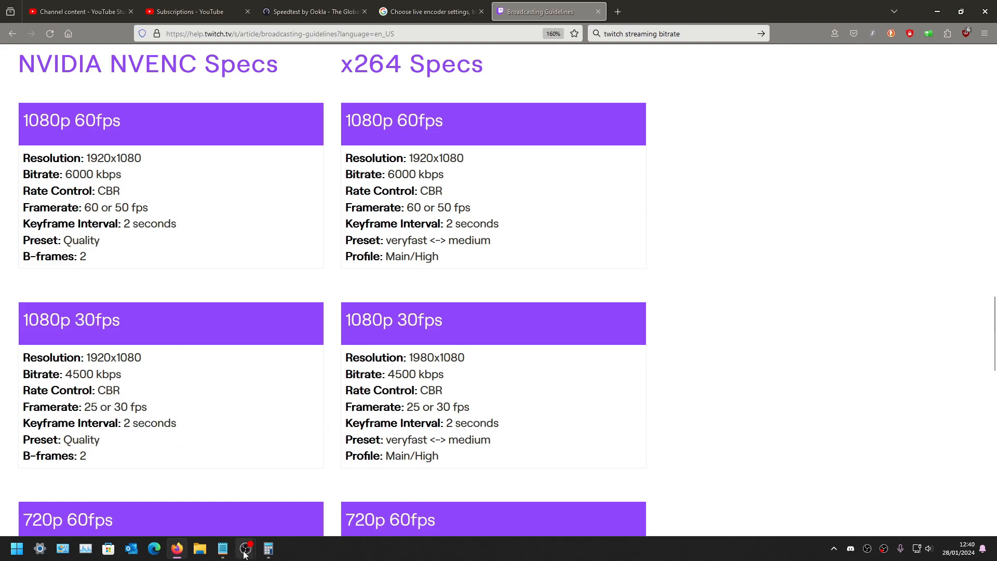
Step: Switch back to OBS, set the stream encoder's keyframe interval to 2 s and apply the settings
mouse_move(246, 548)
click(282, 514)
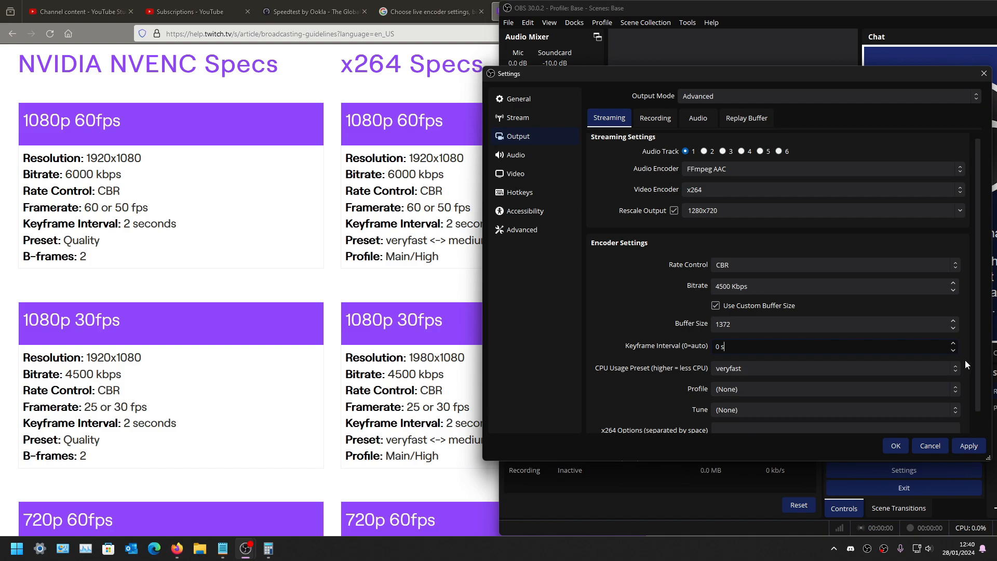
scroll(958, 347, up, 2)
click(969, 446)
Step: Set the x264 stream encoder's profile to main and keep its tune option at (None)
scroll(639, 300, down, 2)
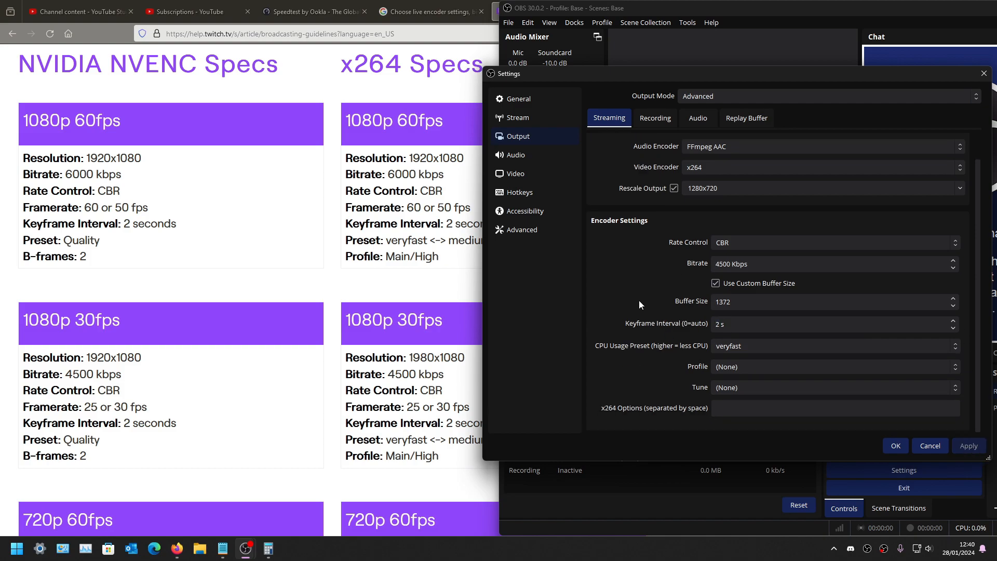
click(743, 365)
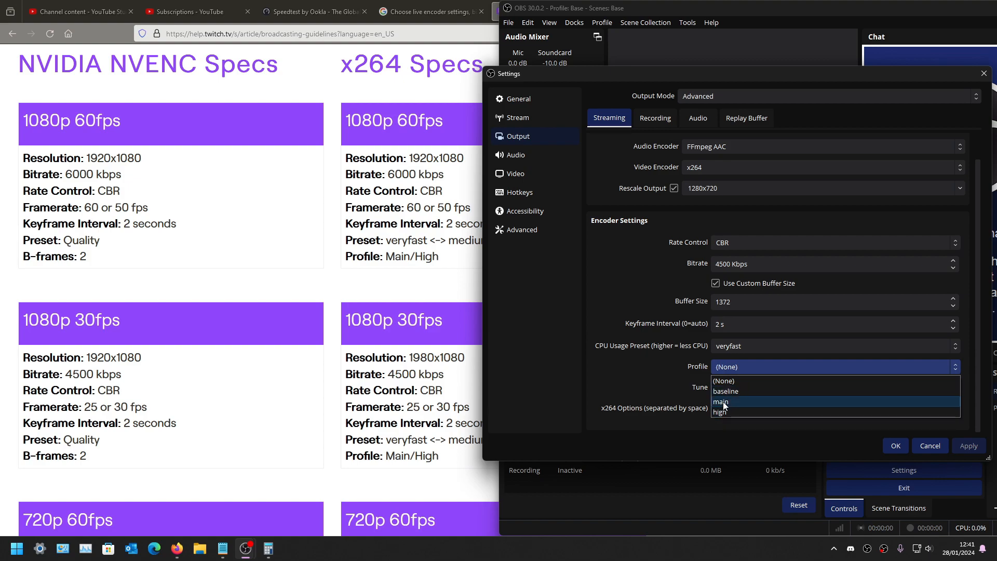
click(725, 402)
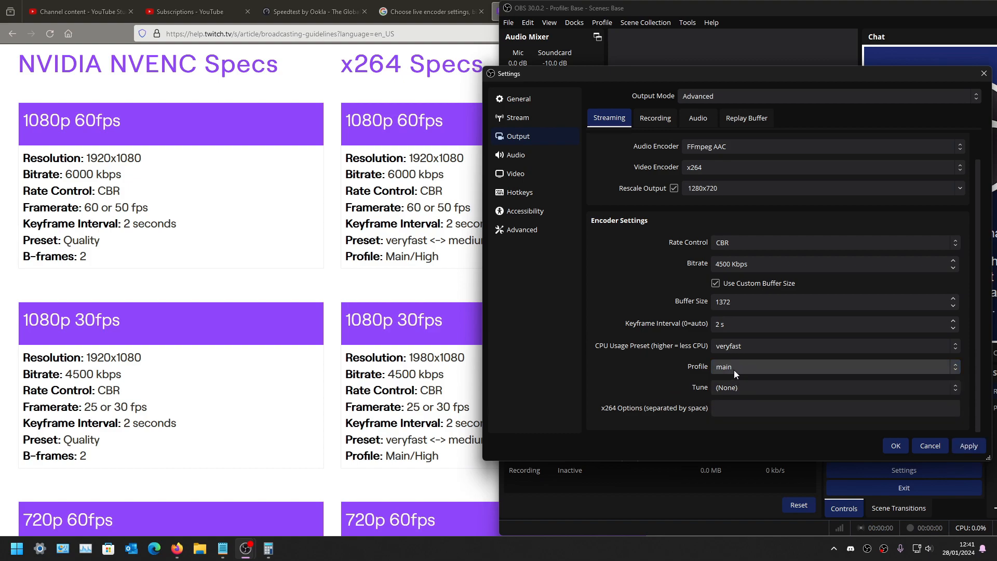
click(746, 388)
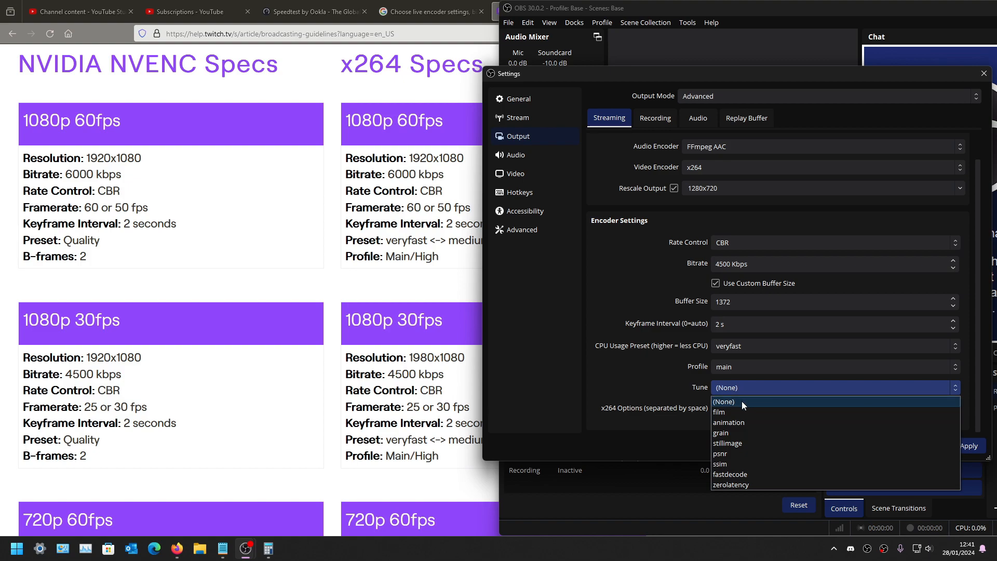
click(741, 401)
click(743, 389)
click(743, 390)
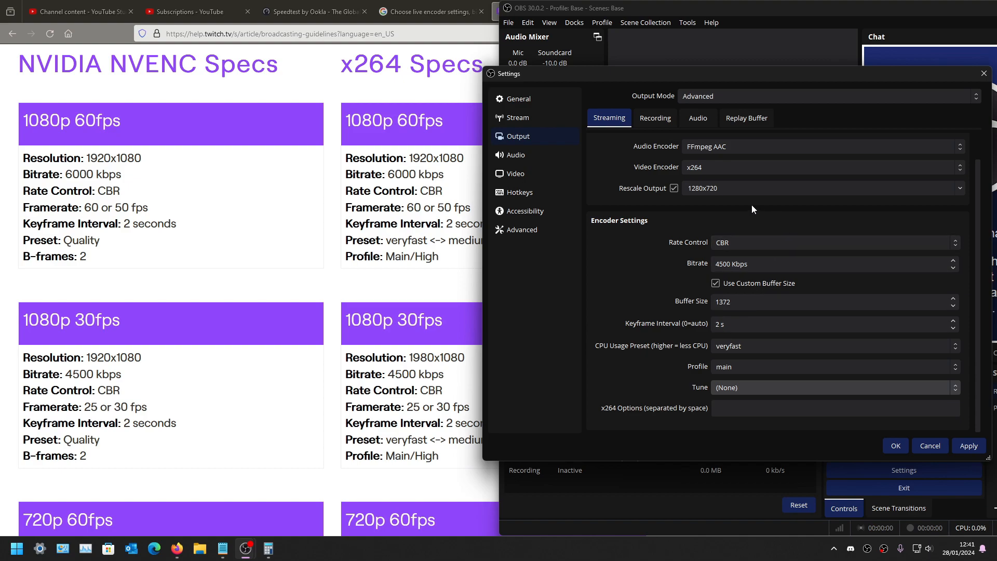
Step: Turn off output rescaling for the stream and clear the calculator
click(673, 188)
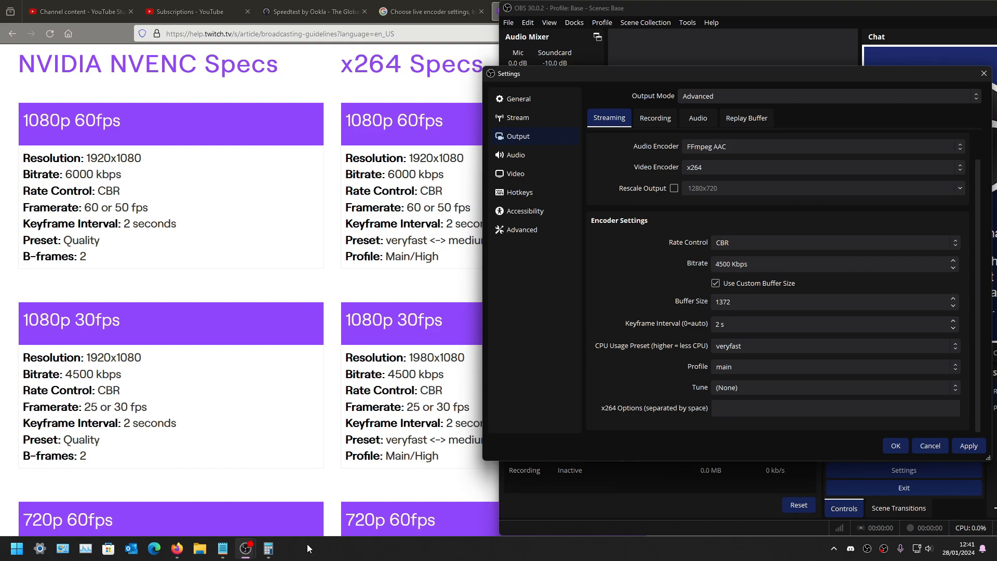
click(271, 556)
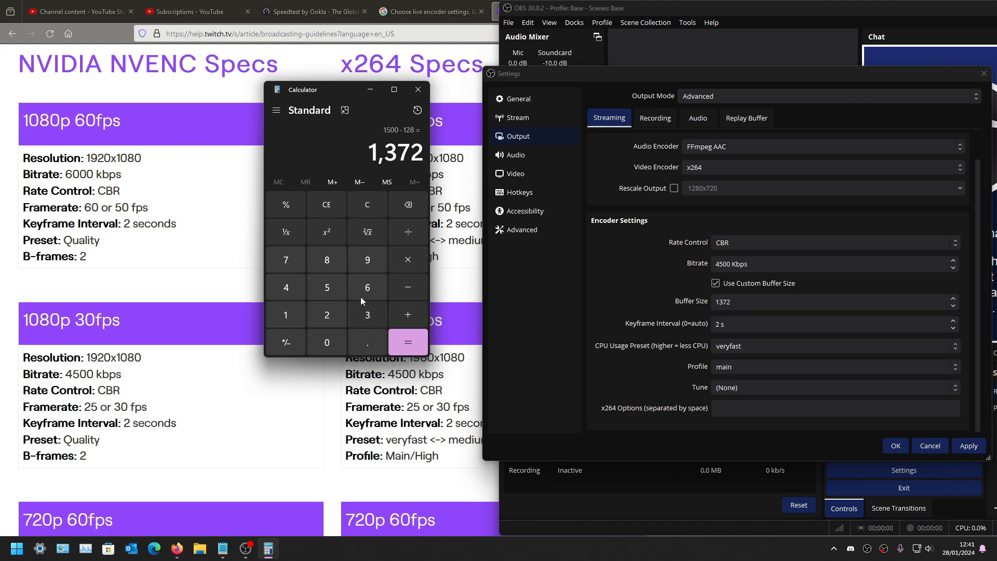
click(368, 203)
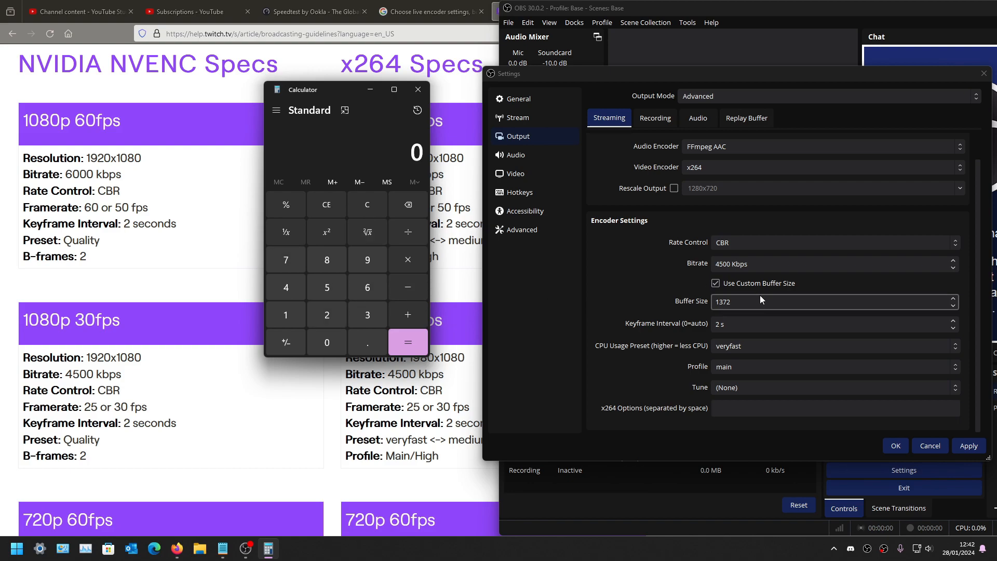
Step: Set the x264 stream encoder's buffer size to 6000 and its bitrate to 6000 Kbps
click(742, 301)
drag(742, 301, 668, 295)
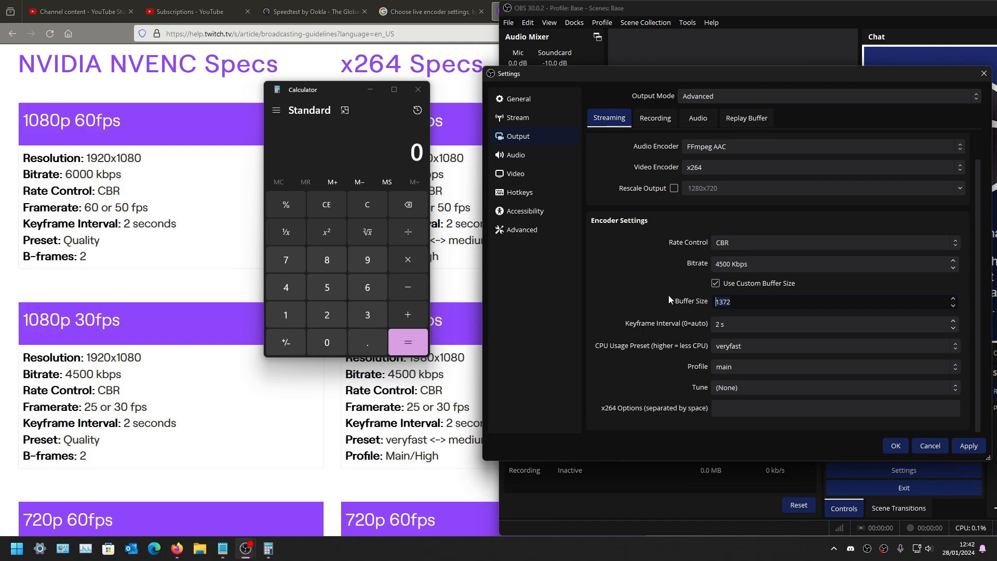
text(6000)
click(714, 263)
text(6)
key(Delete)
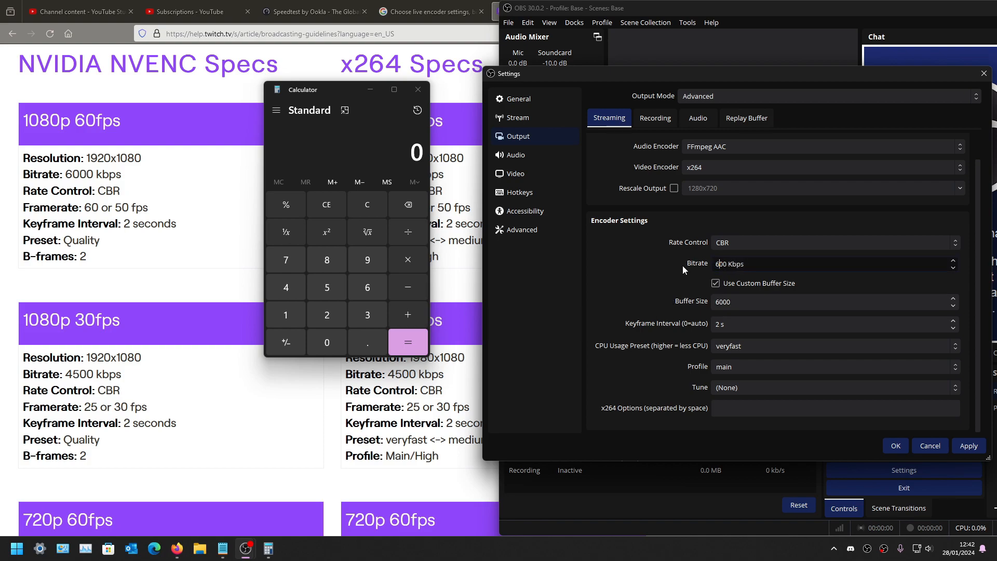
text(0)
Step: Change the custom buffer size to 1572, leave the x264 options empty and apply the settings
drag(735, 301, 692, 306)
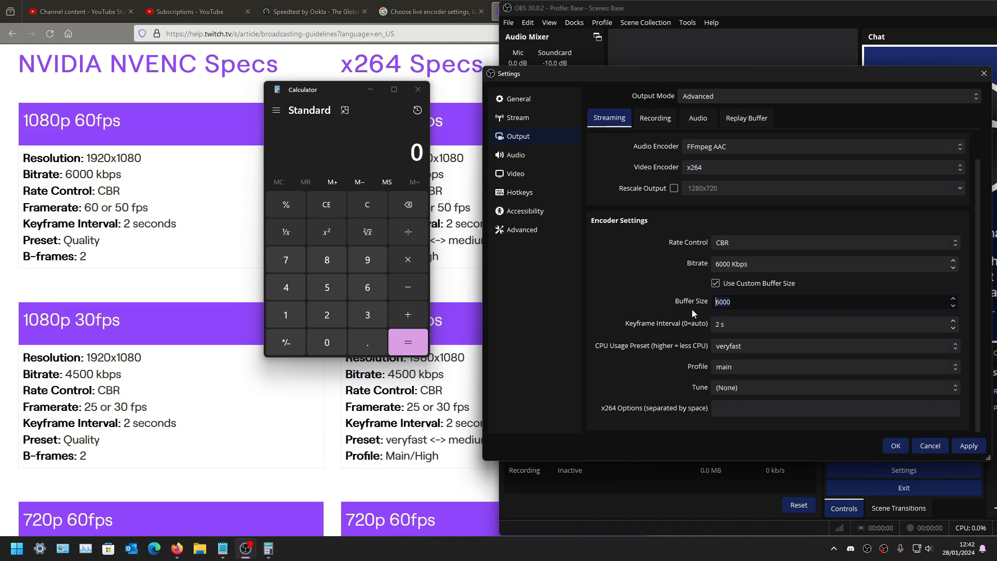
text(1372)
key(Delete)
text(572)
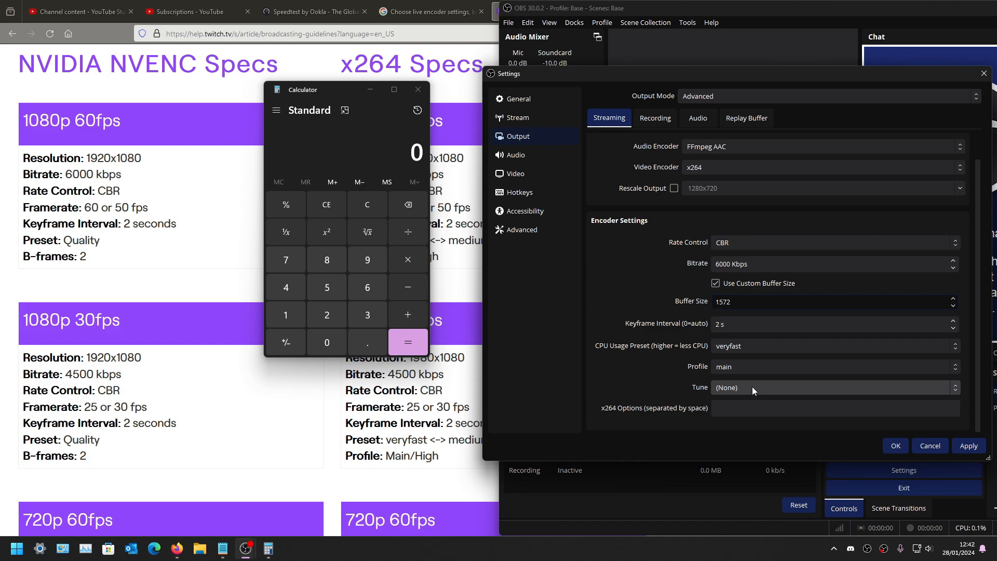
click(744, 410)
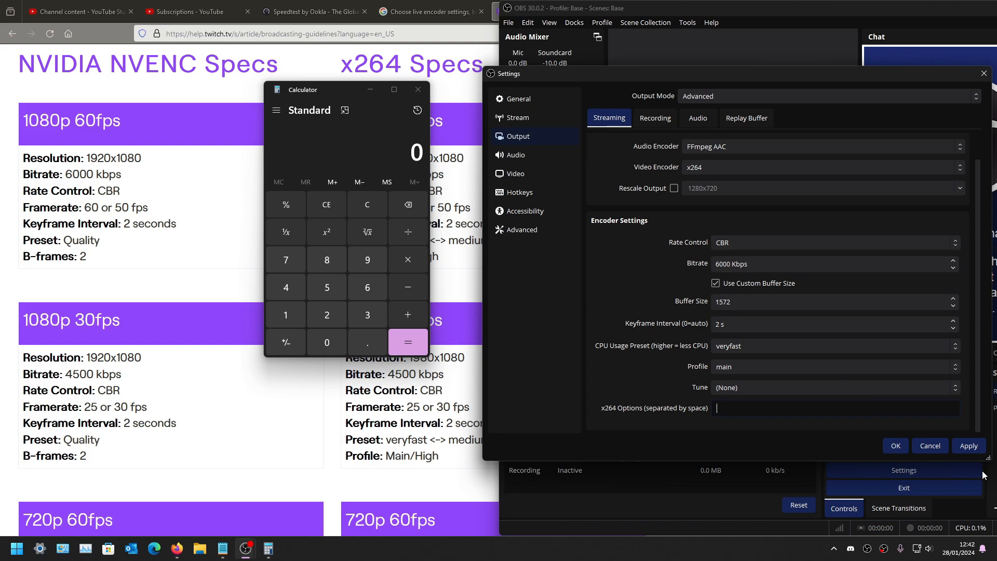
click(968, 445)
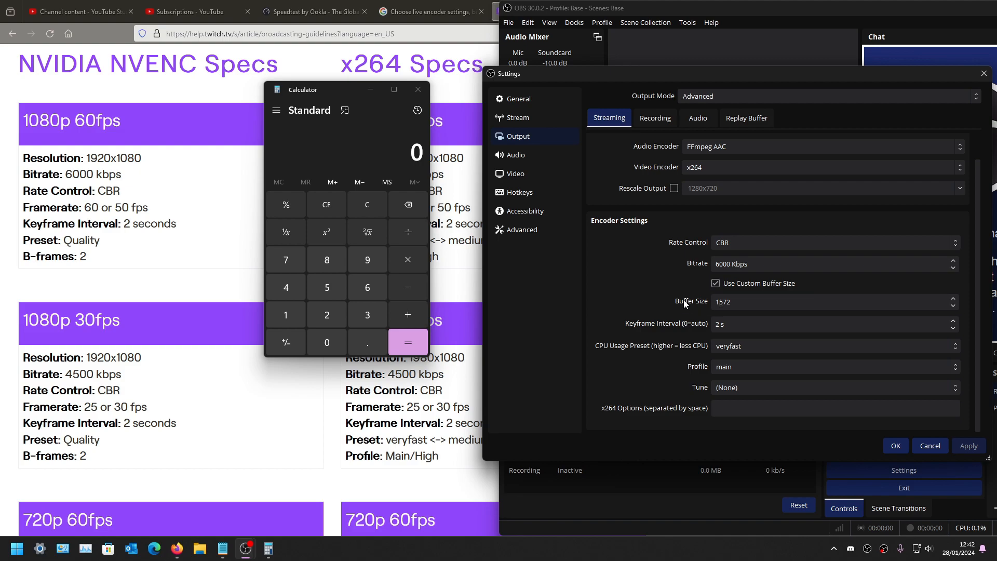
Step: Switch the stream's video encoder to NVIDIA NVENC HEVC with a 4500 Kbps bitrate and a 2 s keyframe interval
scroll(684, 302, up, 1)
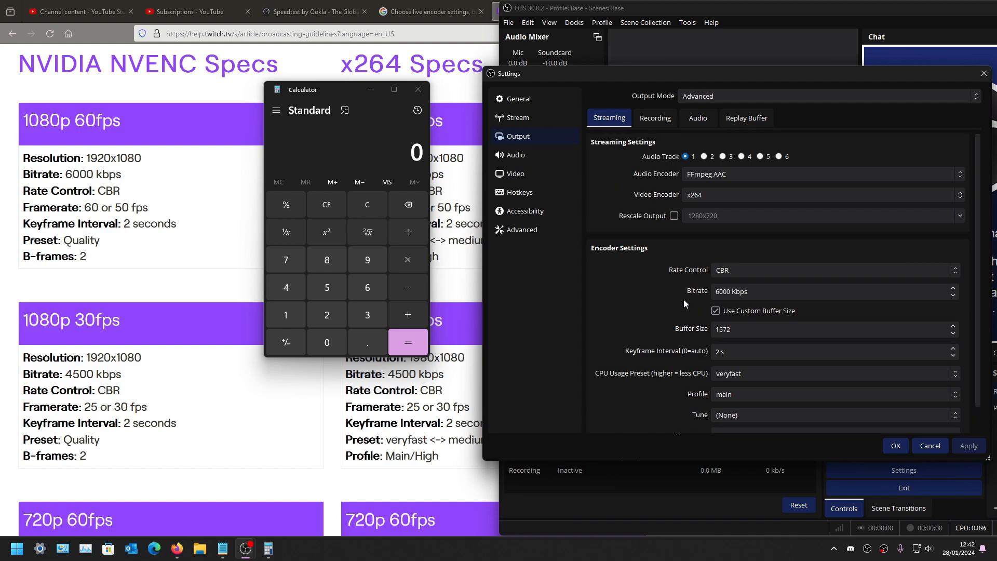
click(725, 193)
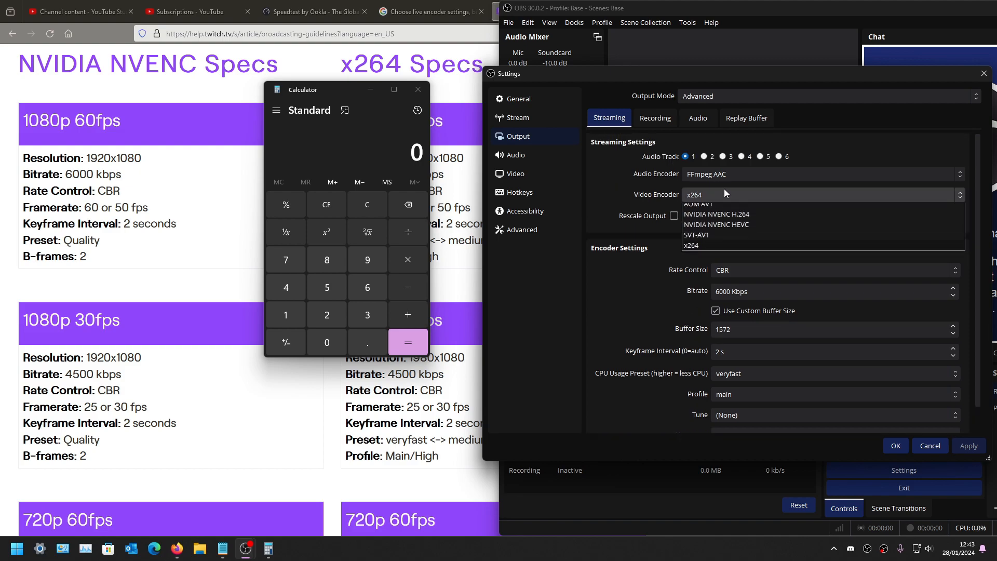
click(720, 230)
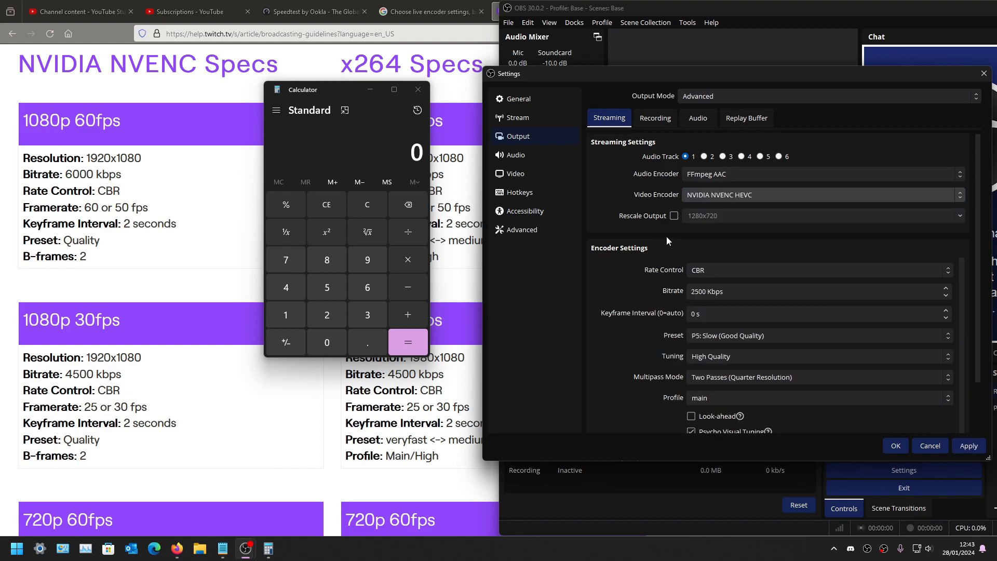
click(701, 291)
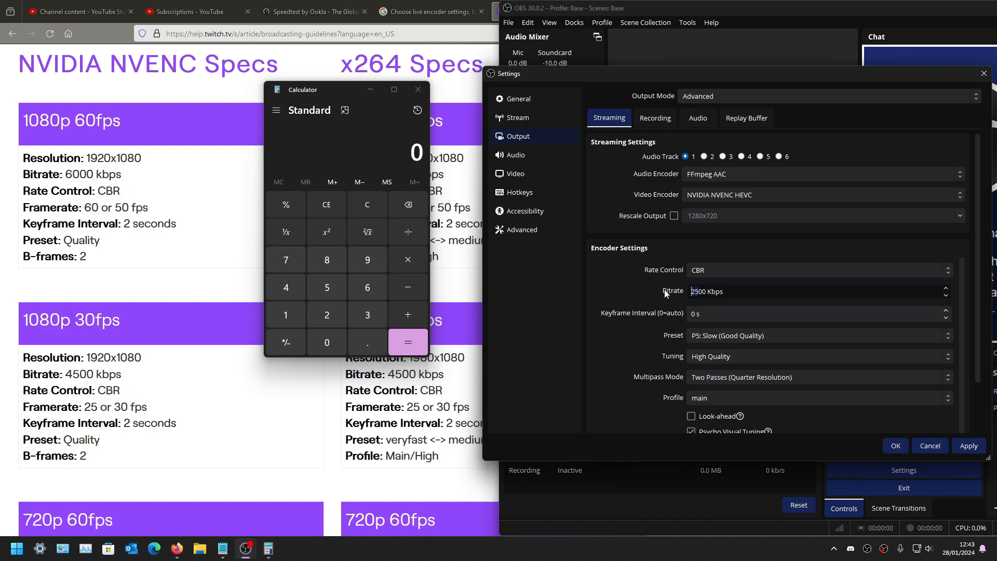
text(5)
key(BackSpace)
text(45)
click(946, 311)
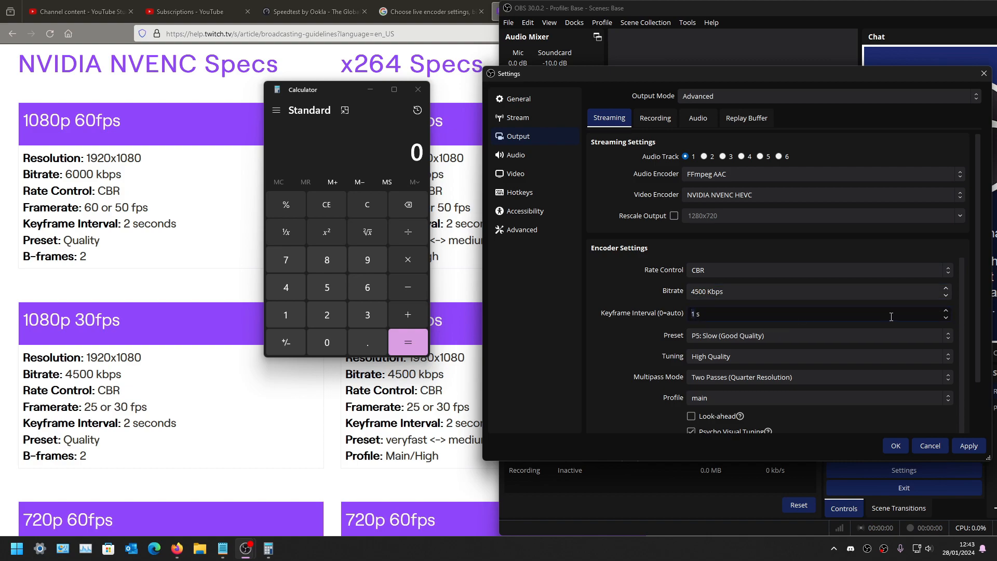
click(946, 311)
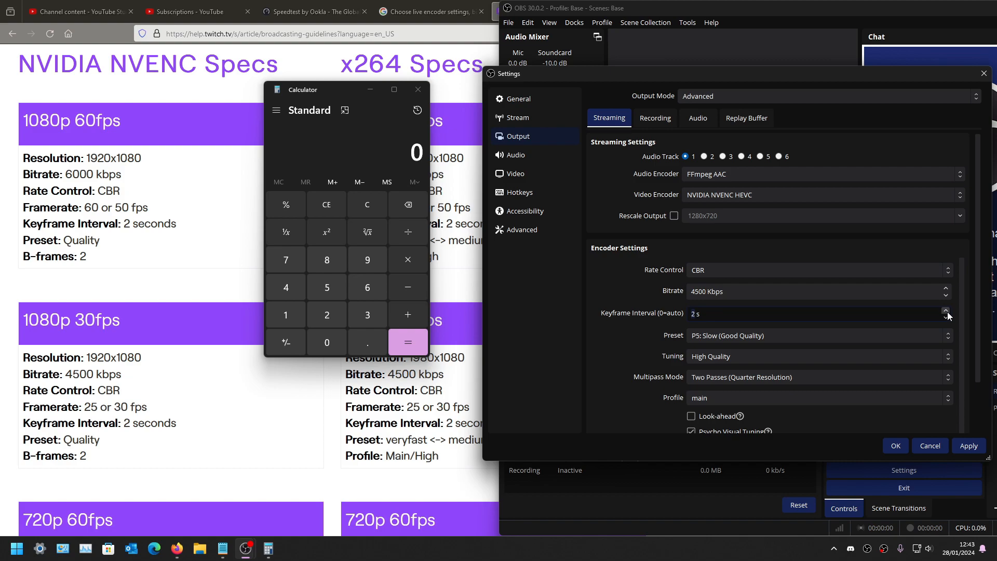
Step: Review the available preset and multipass mode options of the NVIDIA NVENC HEVC encoder
click(749, 336)
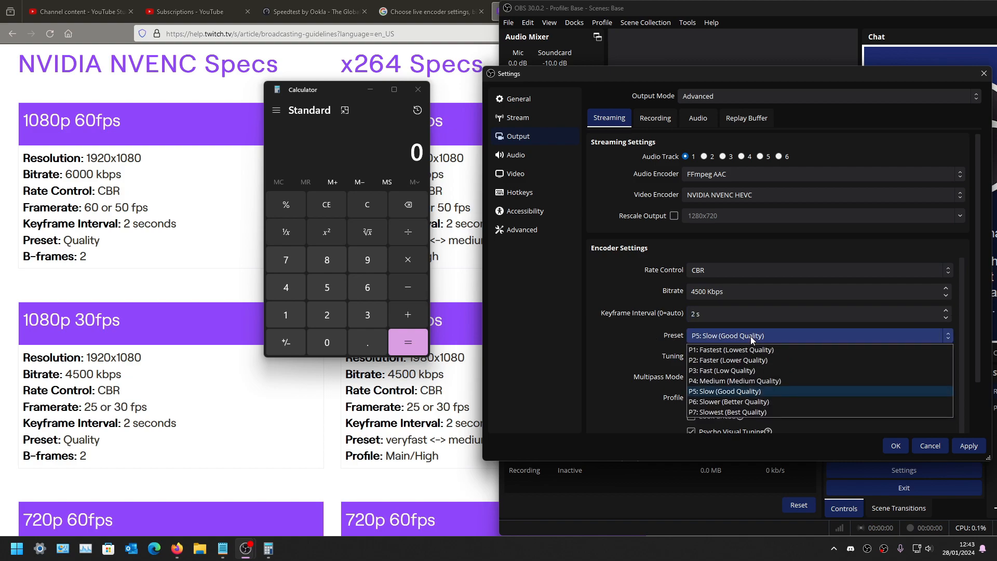
click(750, 335)
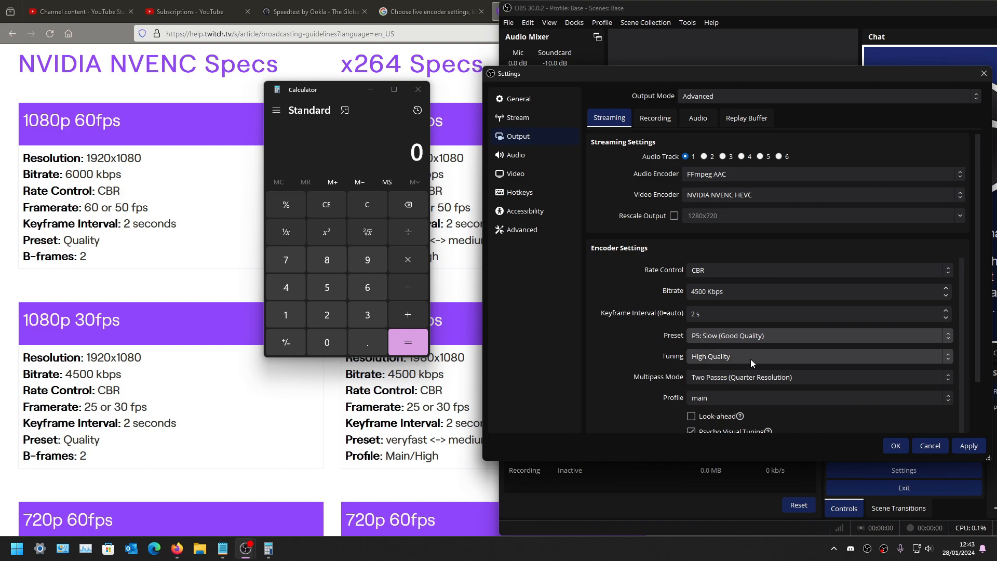
scroll(641, 357, down, 2)
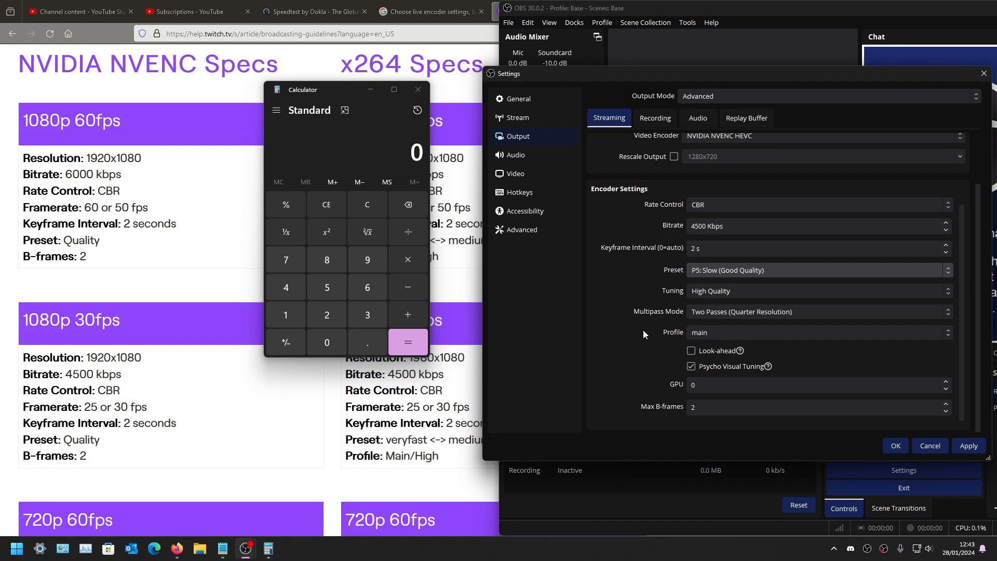
click(746, 312)
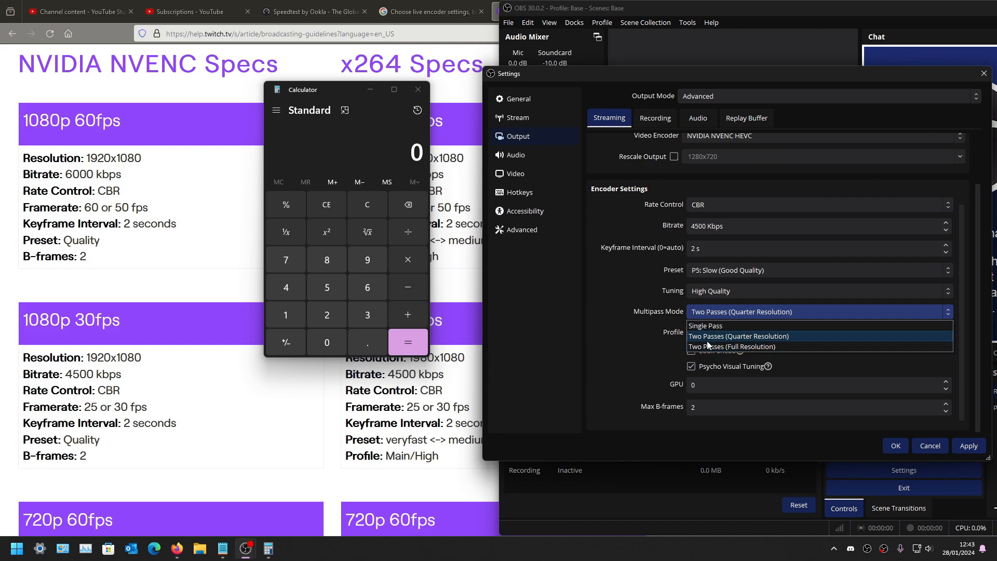
click(647, 335)
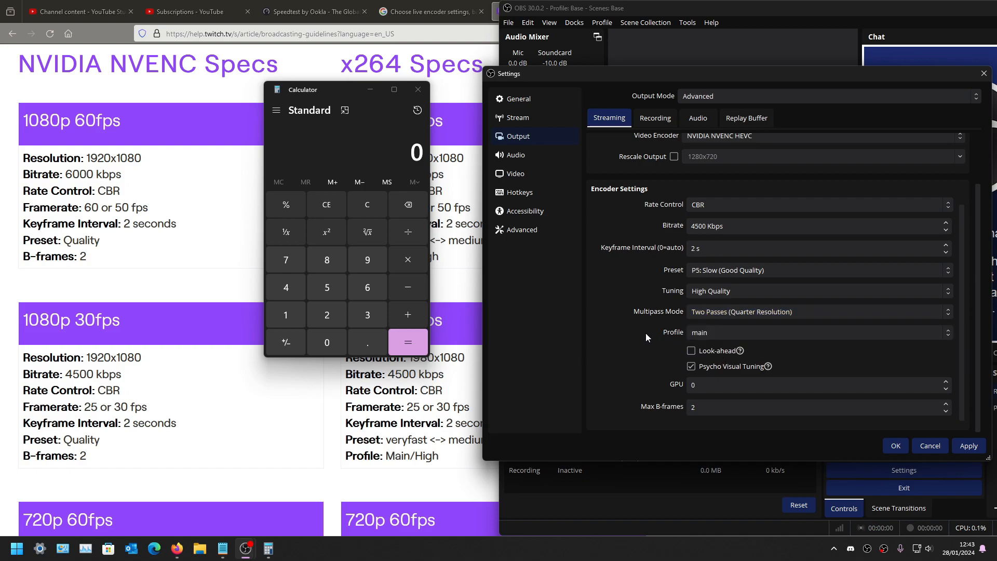
Step: Keep the NVENC HEVC profile at main, enable Look-ahead and apply the settings
click(702, 334)
click(702, 334)
click(960, 444)
scroll(627, 267, up, 2)
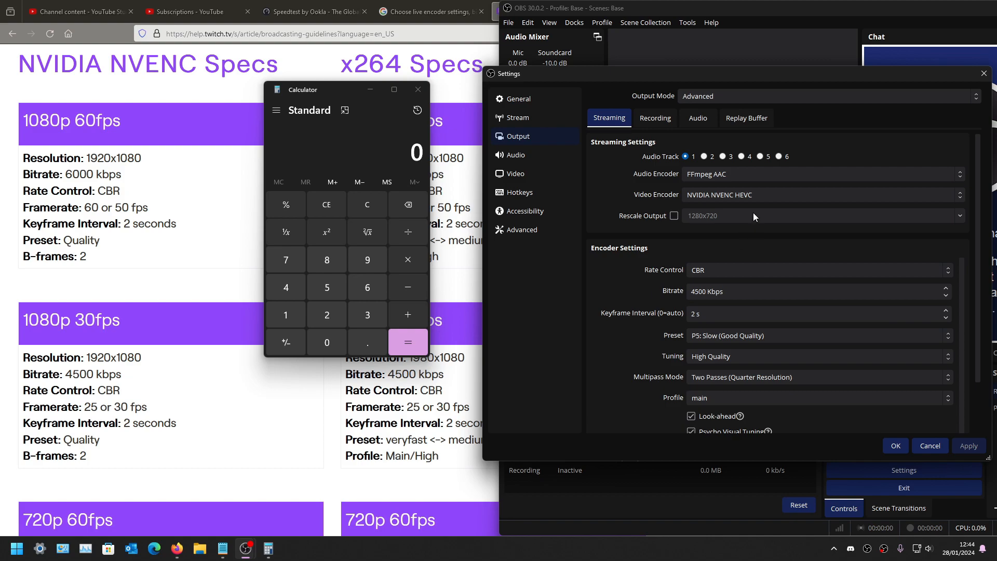
click(675, 216)
click(674, 216)
Step: Switch the stream's video encoder to AOM AV1 with a 6000 Kbps bitrate and a 2 s keyframe interval, and apply the settings
click(725, 194)
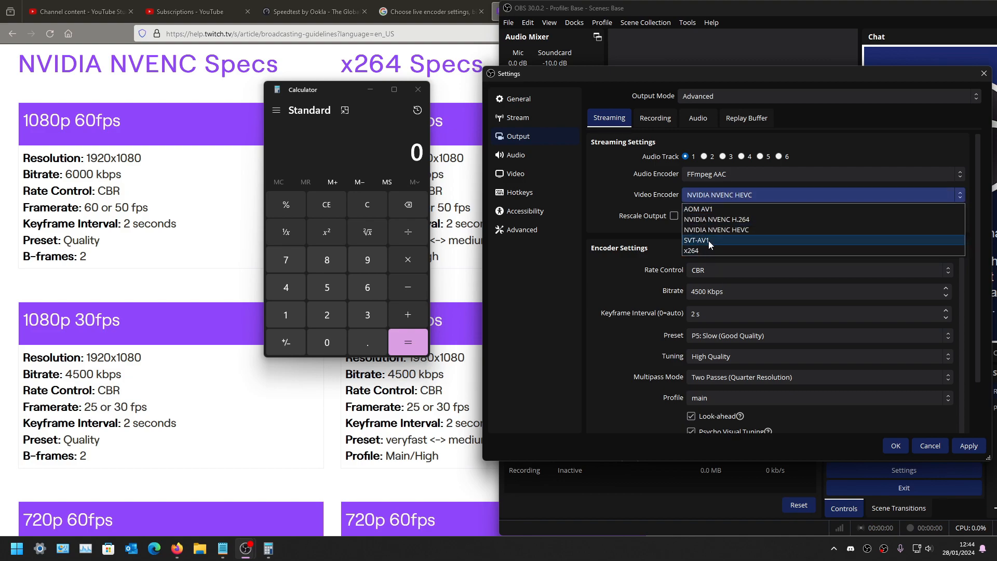
click(710, 210)
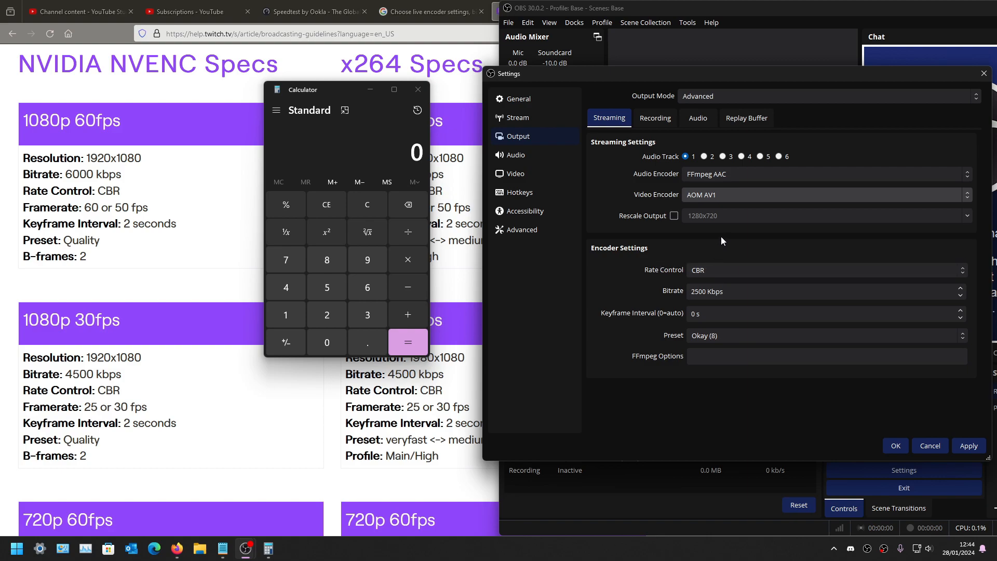
click(702, 293)
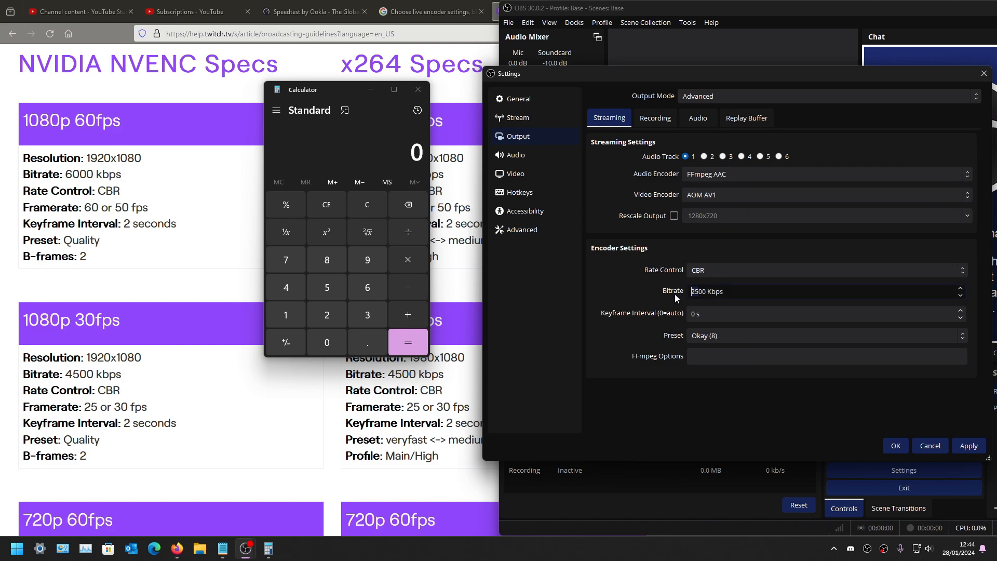
key(Delete)
key(Delete)
text(60)
click(961, 311)
click(961, 310)
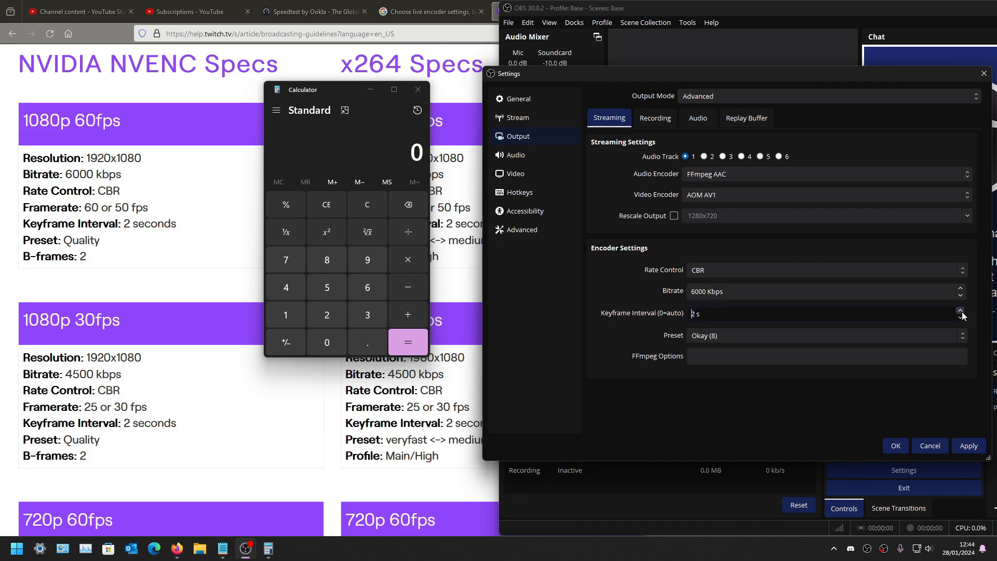
click(969, 446)
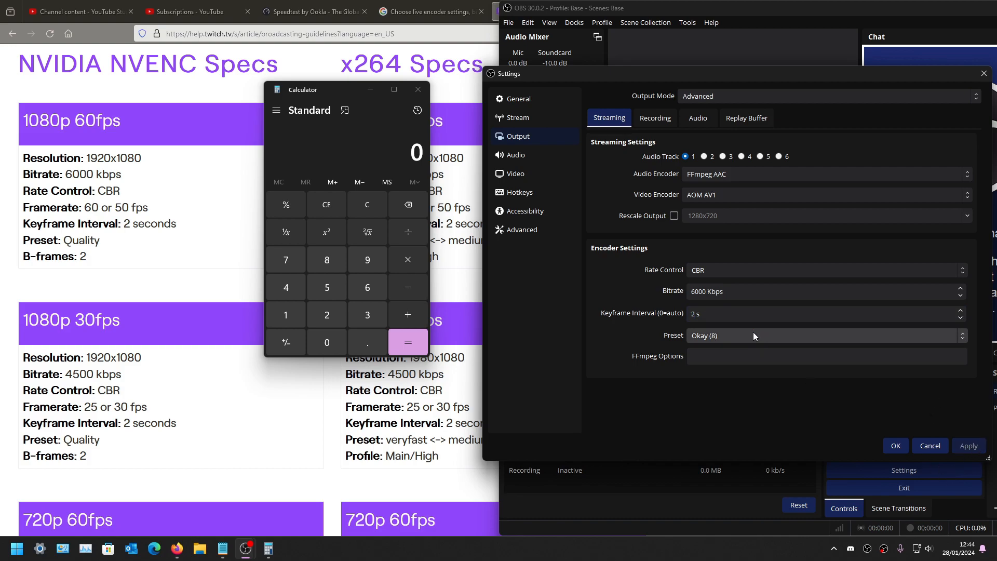
Step: Review the preset options of the AOM AV1 encoder and the list of available stream video encoders
click(753, 335)
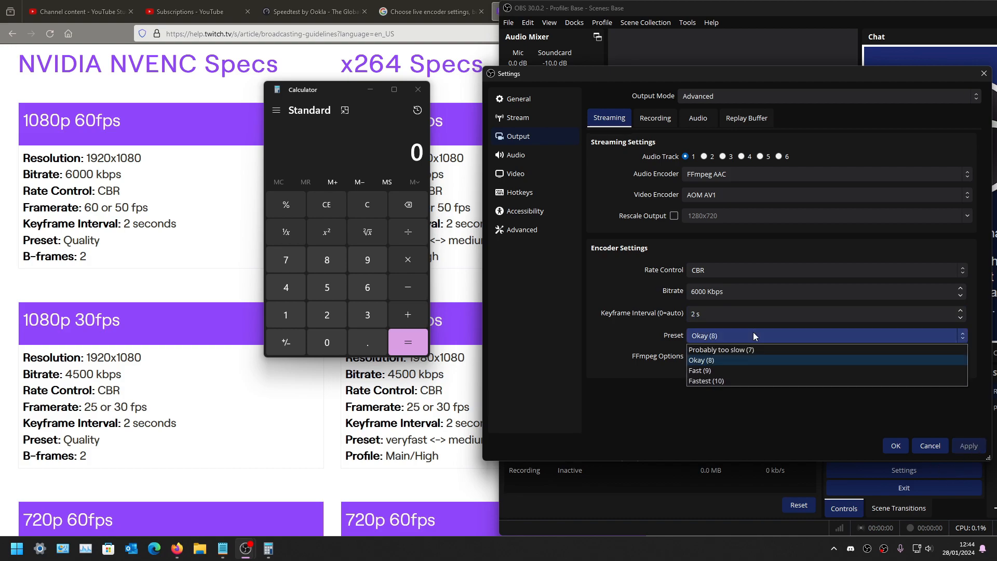
click(753, 333)
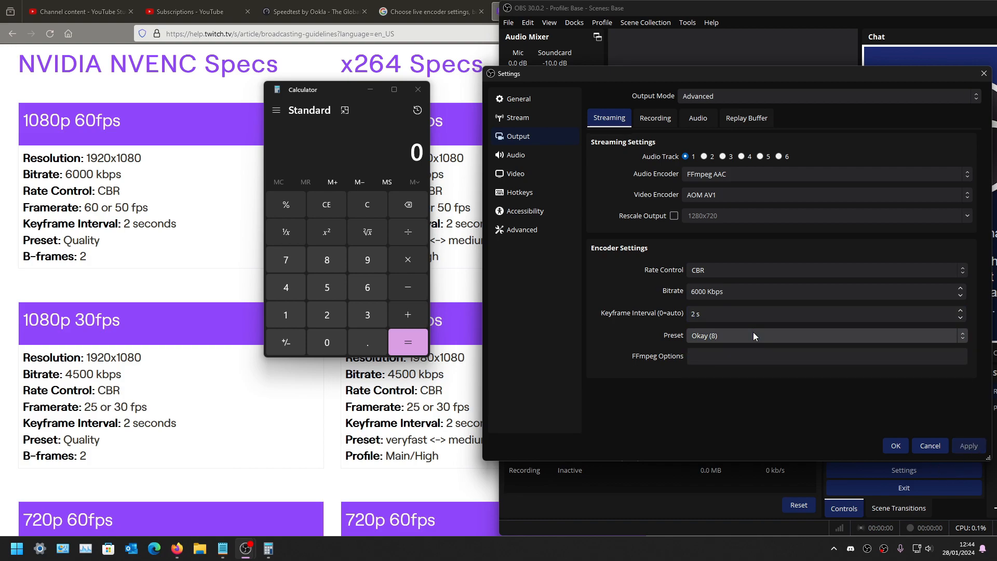
click(702, 195)
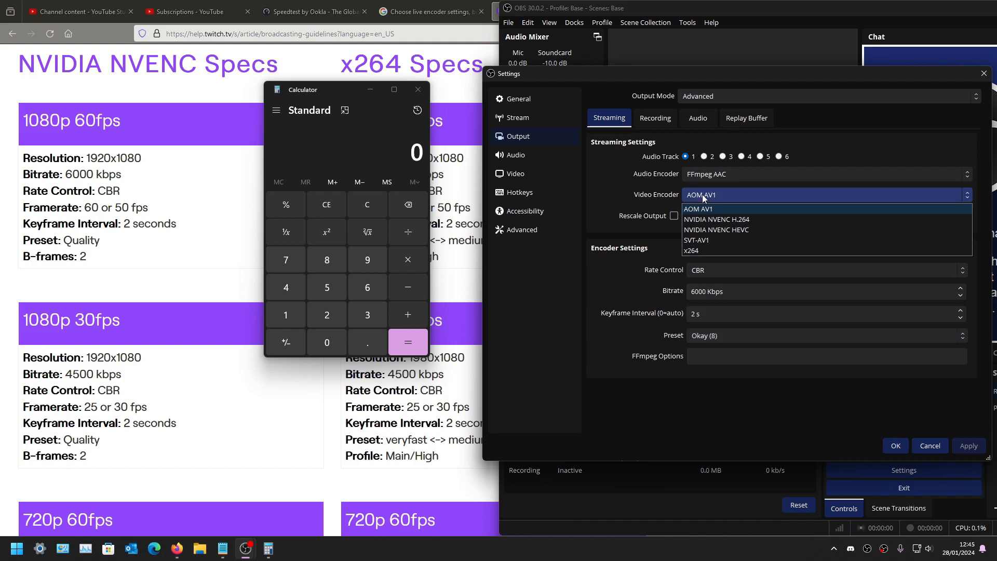
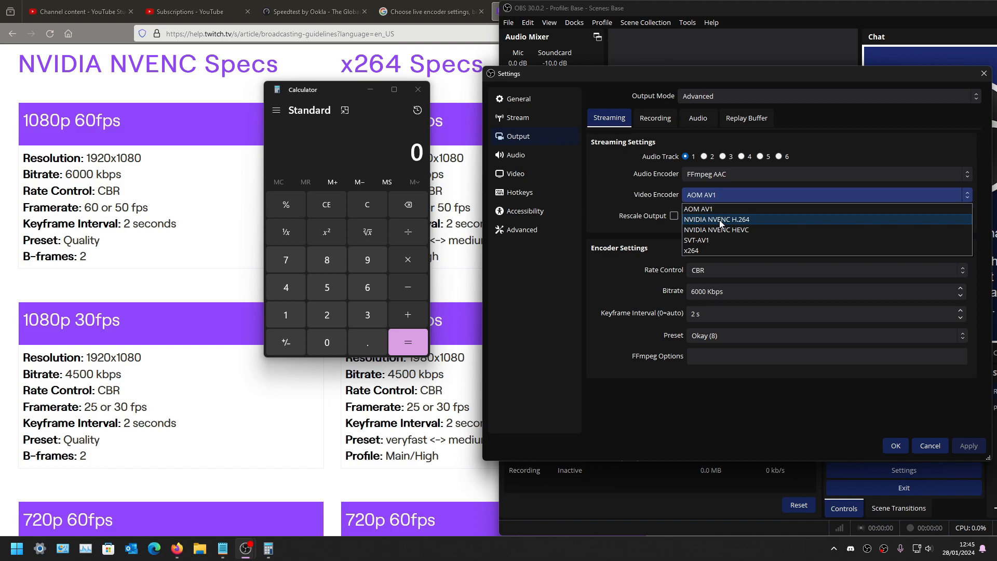
click(622, 210)
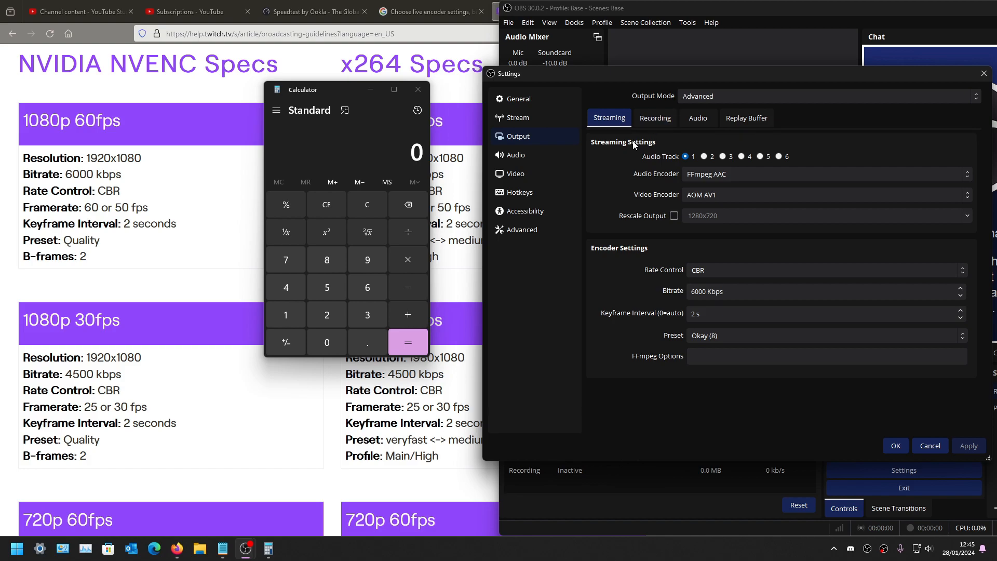
Step: Assign the ] hotkey to both Start Streaming and Stop Streaming, apply it and close the settings
click(527, 192)
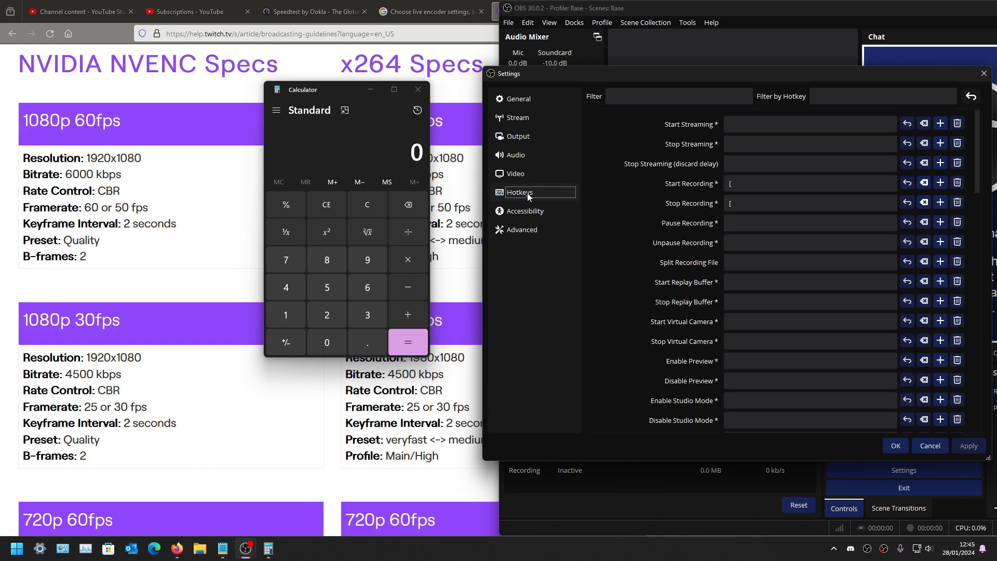
click(735, 117)
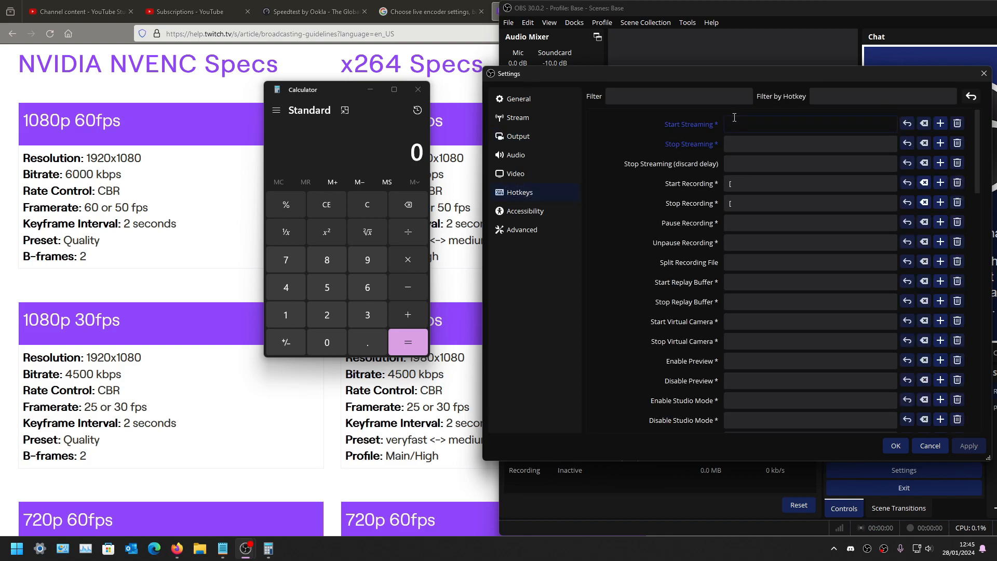
key(bracketright)
click(730, 144)
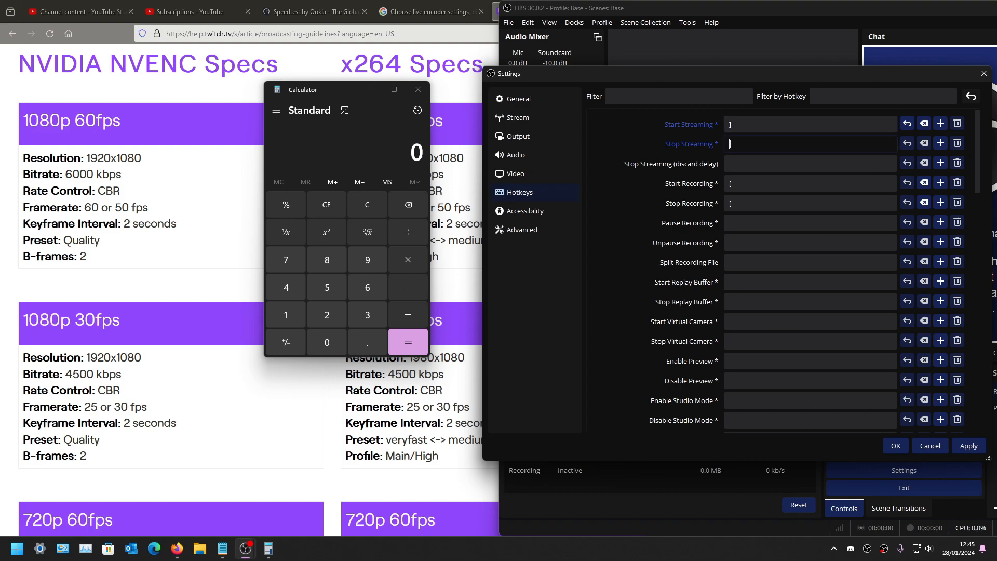
key(bracketright)
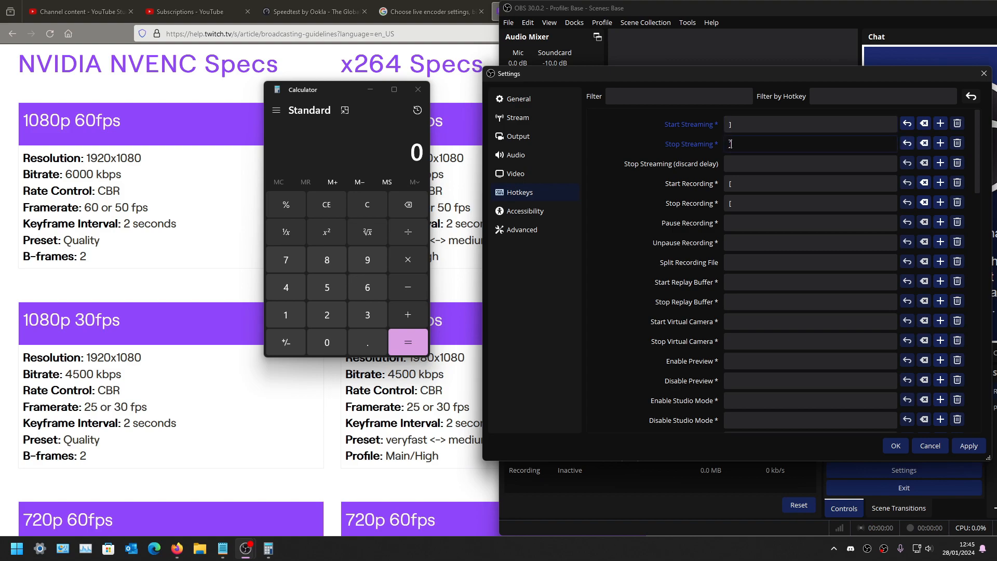
click(983, 444)
click(895, 446)
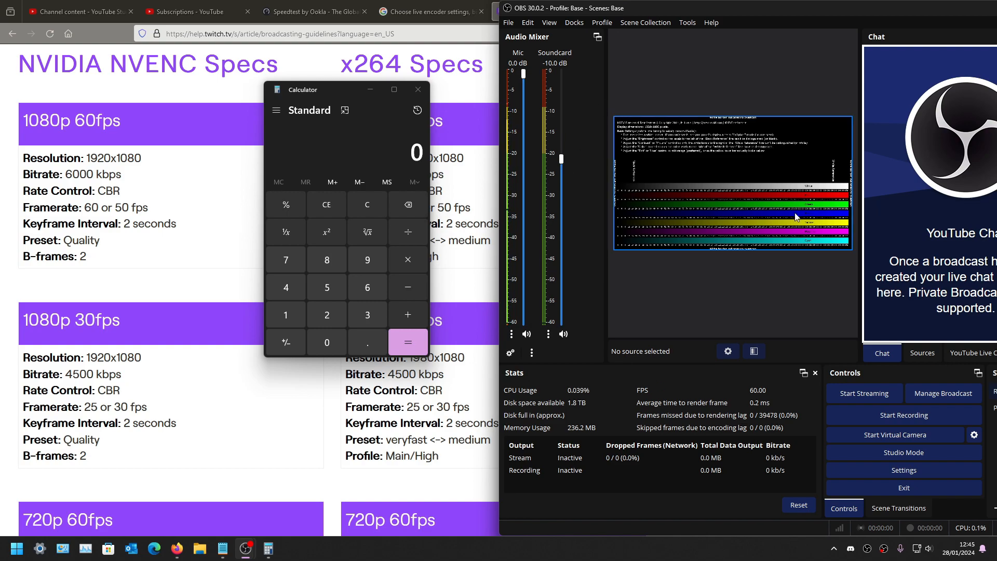
Step: Reopen the output settings and compare the recording settings with the streaming settings
click(889, 471)
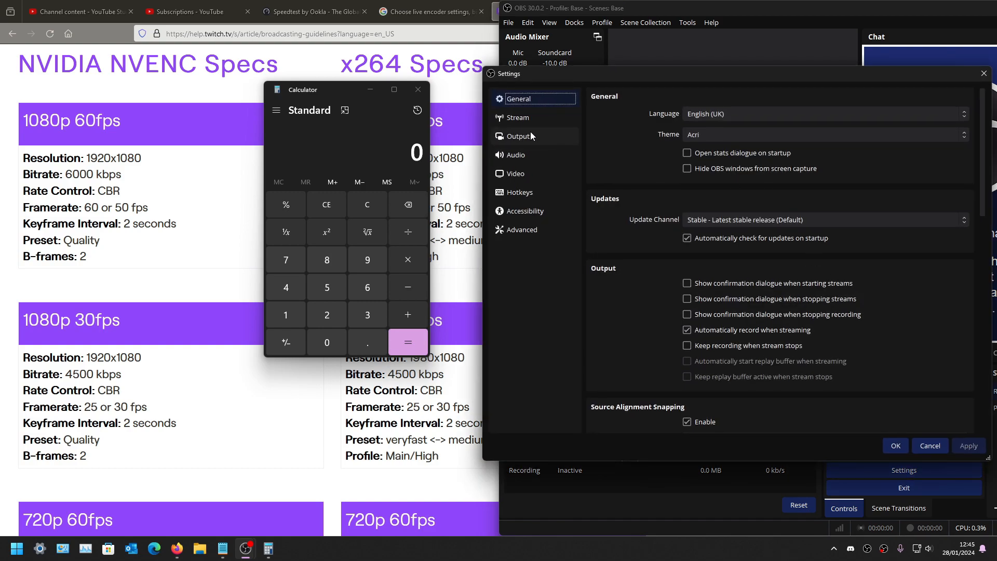
click(532, 134)
click(665, 119)
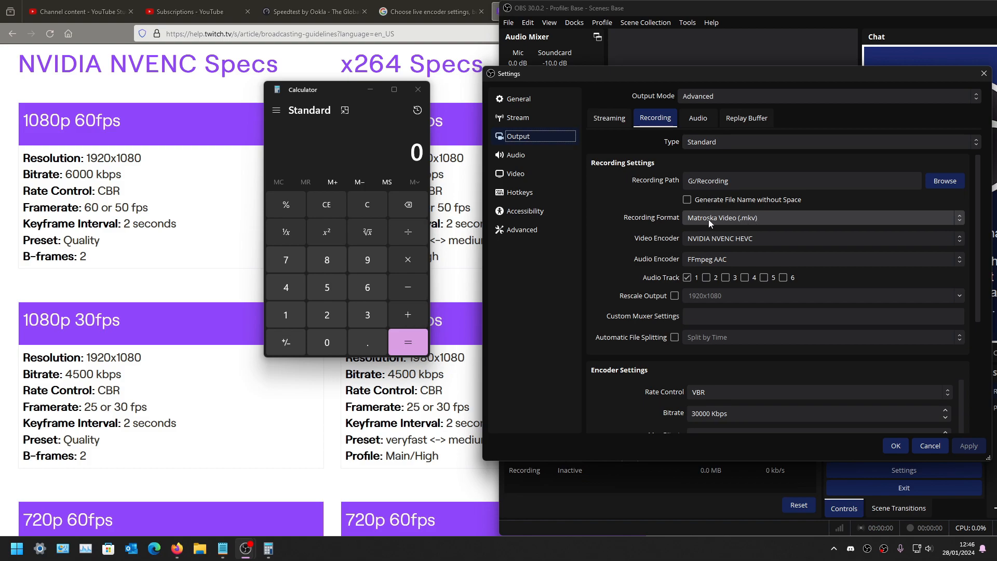
click(613, 124)
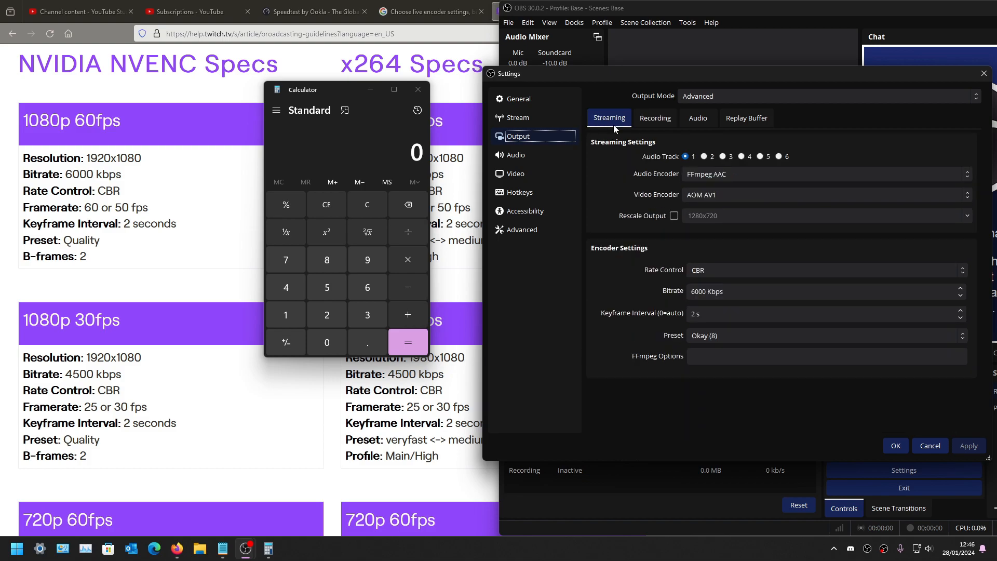
click(657, 120)
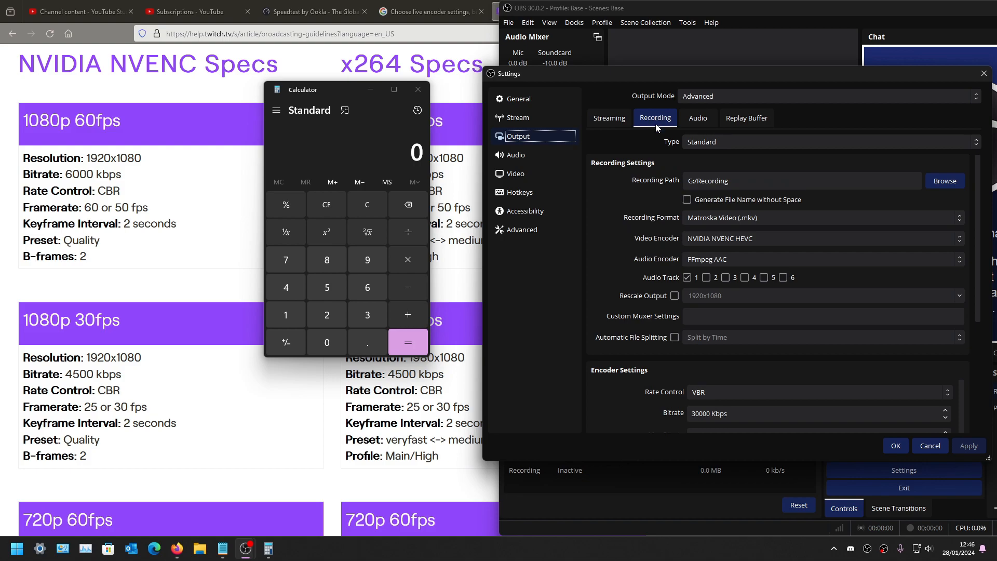
Step: Set the recording's video encoder to (Use stream encoder) and check it against the streaming encoder settings
click(746, 240)
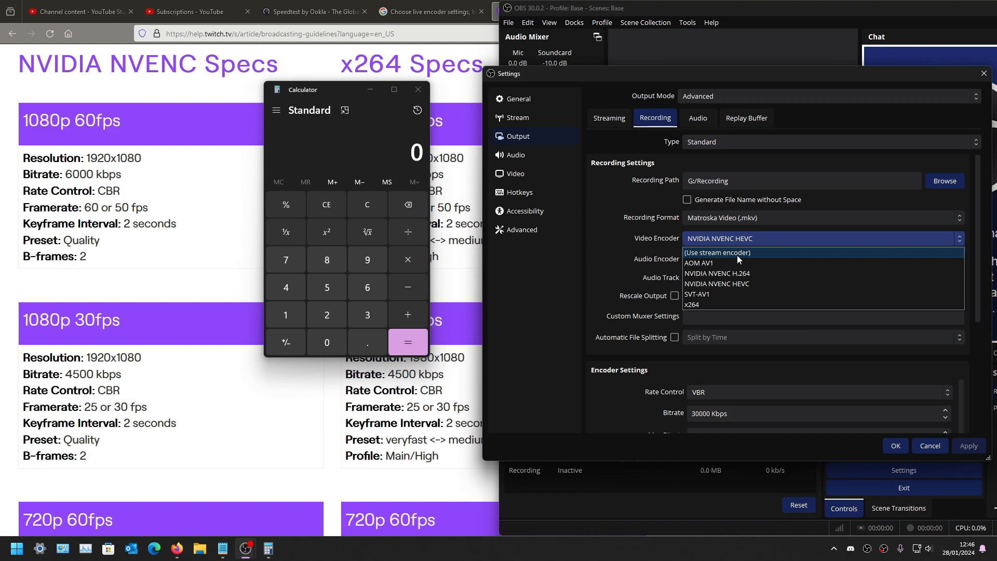
click(737, 254)
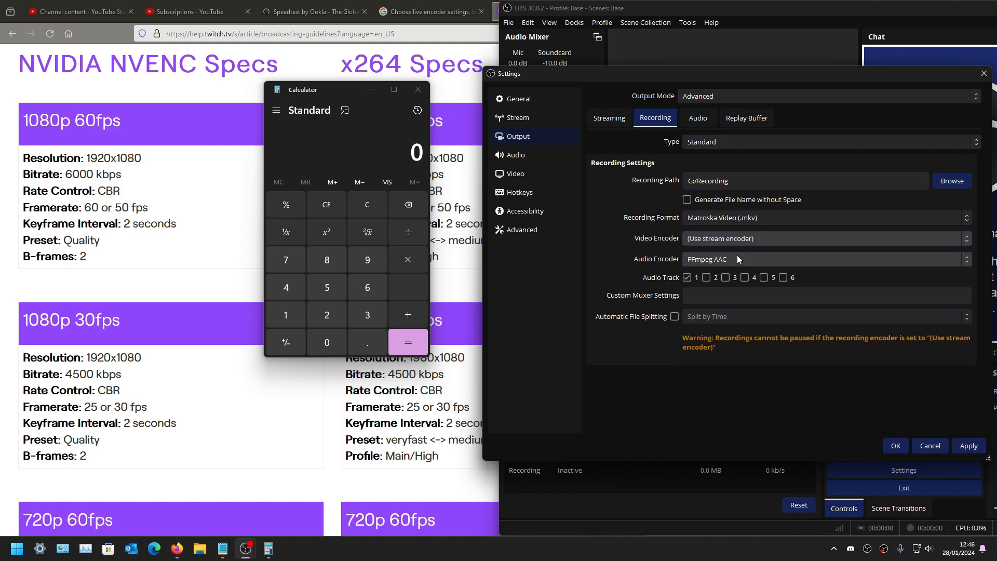
click(620, 121)
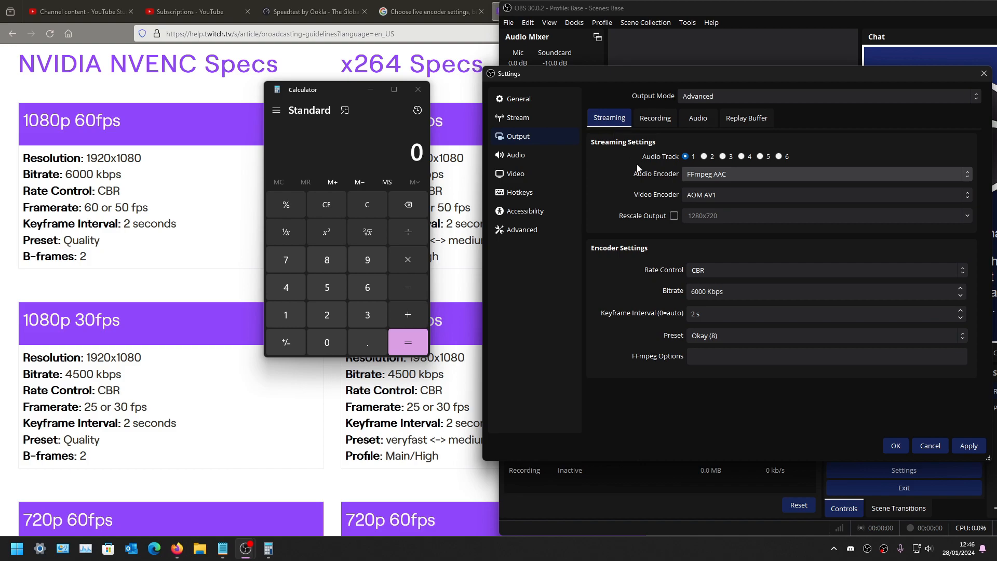
click(656, 118)
Step: Set the recording's video encoder to NVIDIA NVENC HEVC, check its encoder settings, apply and close the settings
click(780, 238)
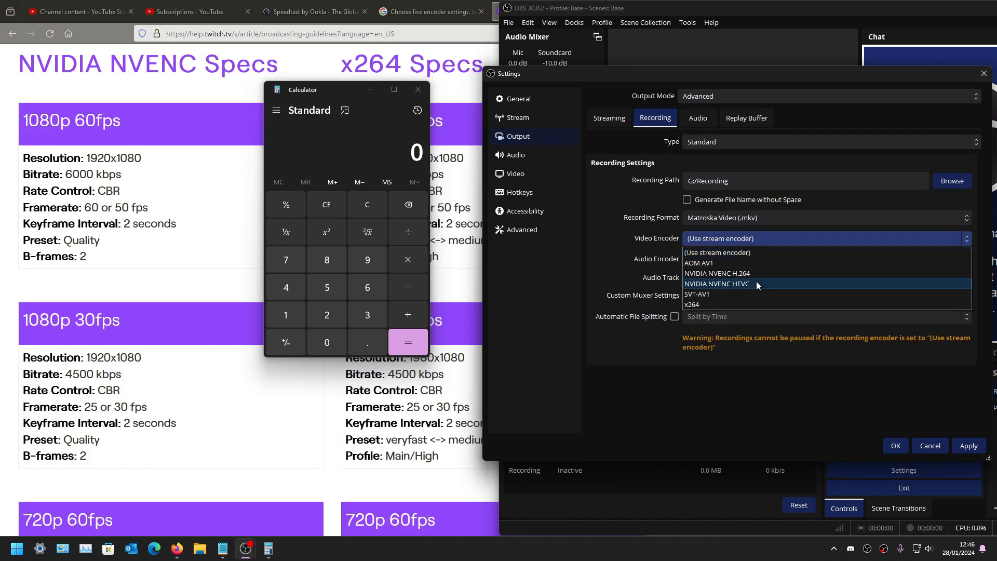
click(756, 284)
scroll(614, 249, down, 3)
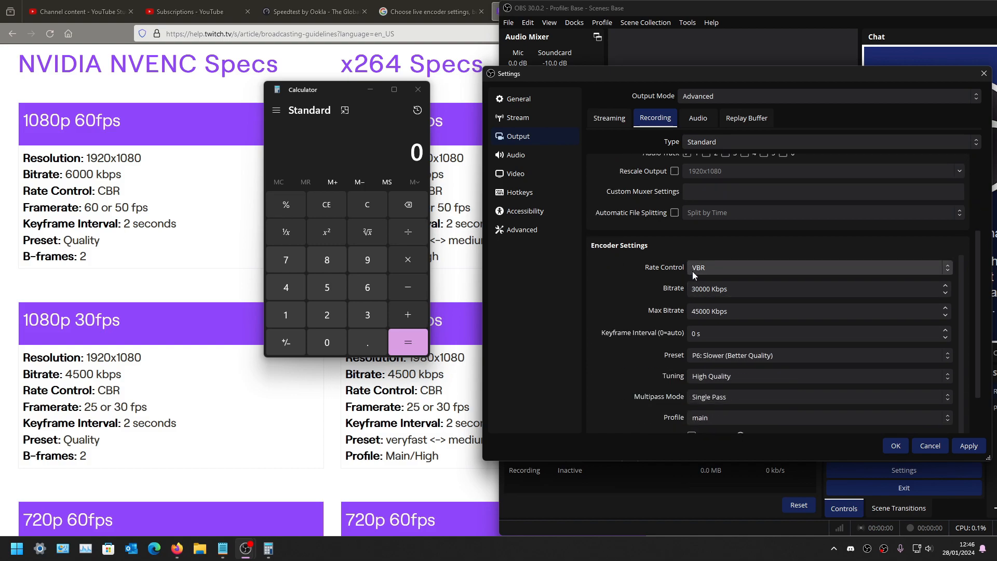
scroll(637, 351, down, 3)
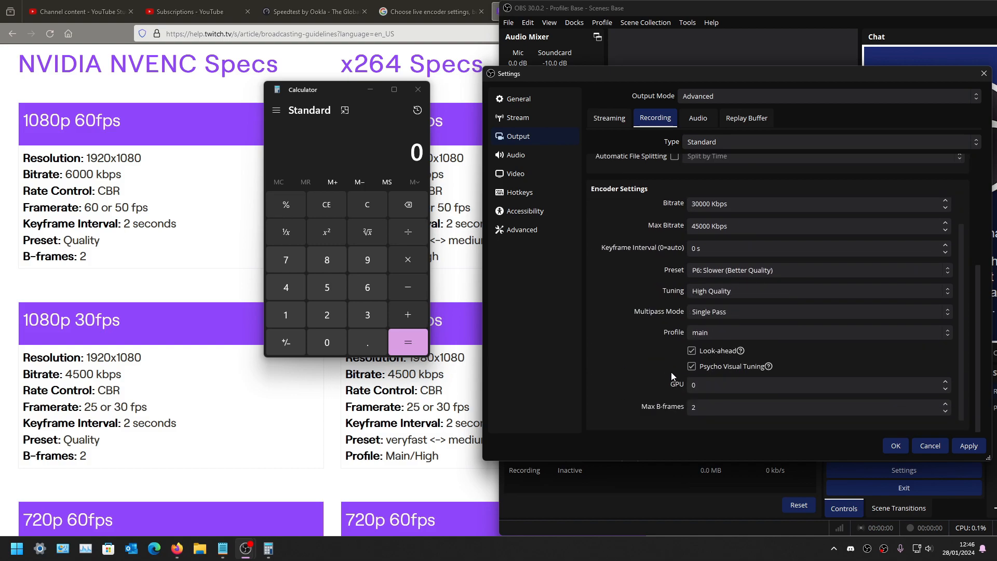
click(969, 447)
click(894, 446)
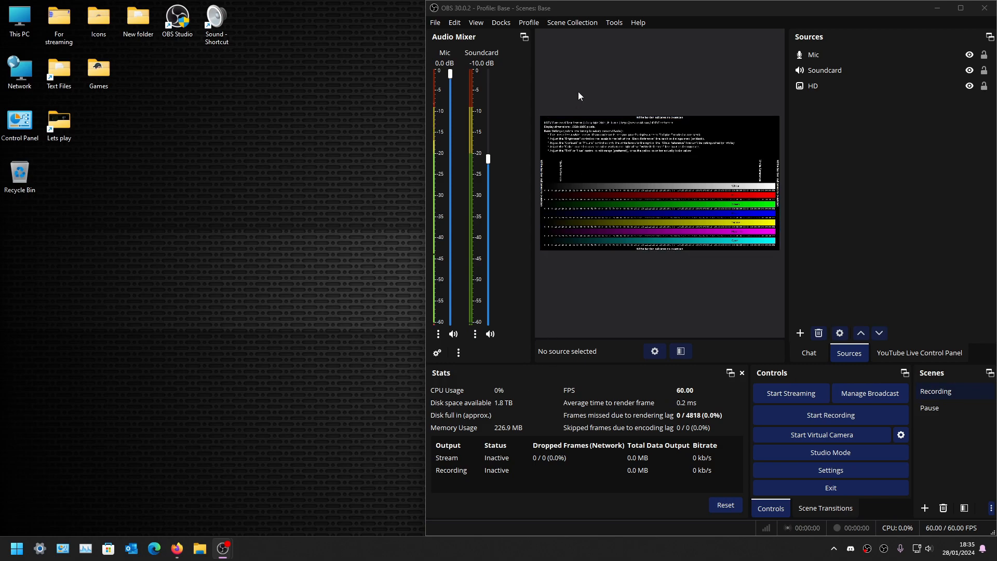
Step: Duplicate the Base scene collection under the name "Rec + Stream"
click(577, 22)
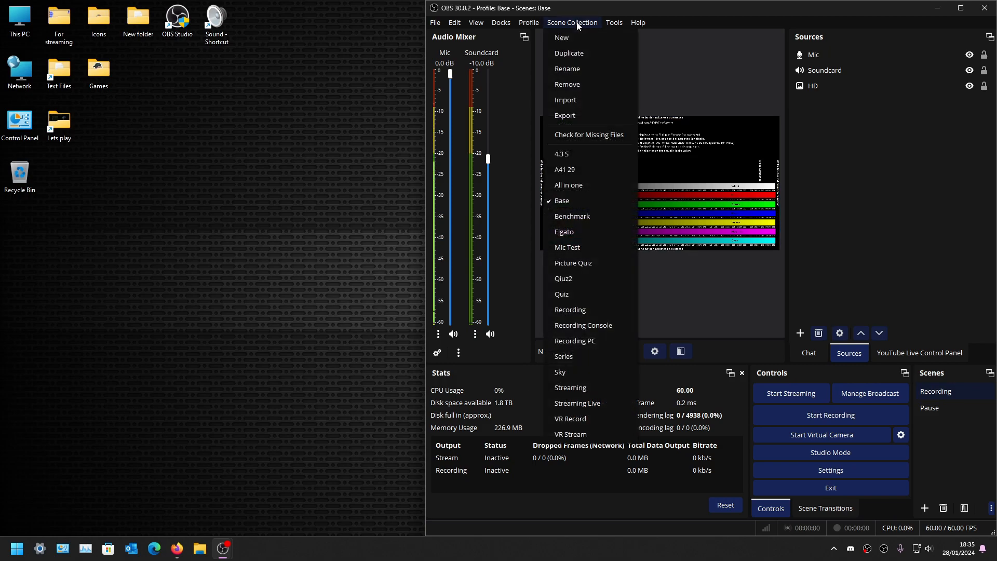
click(581, 59)
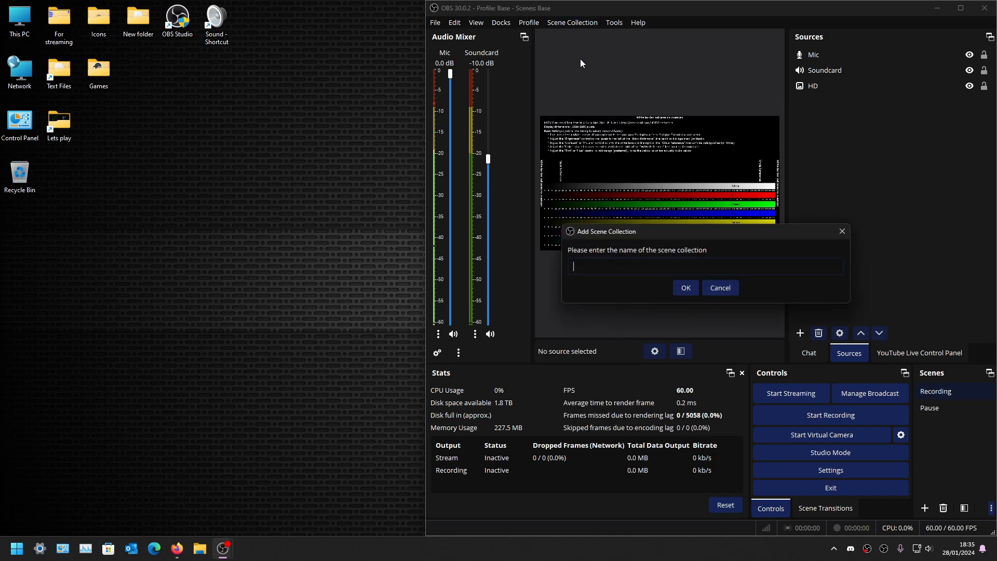
text(Rec + Stream)
click(690, 288)
Step: Duplicate the Base profile under the name "Rec + Streaming"
click(530, 21)
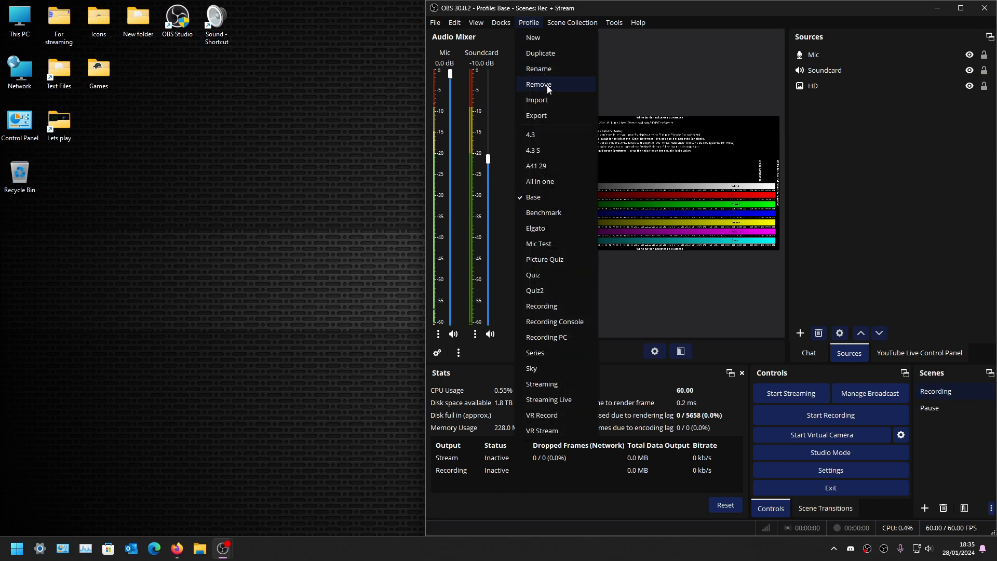
click(545, 53)
text(R)
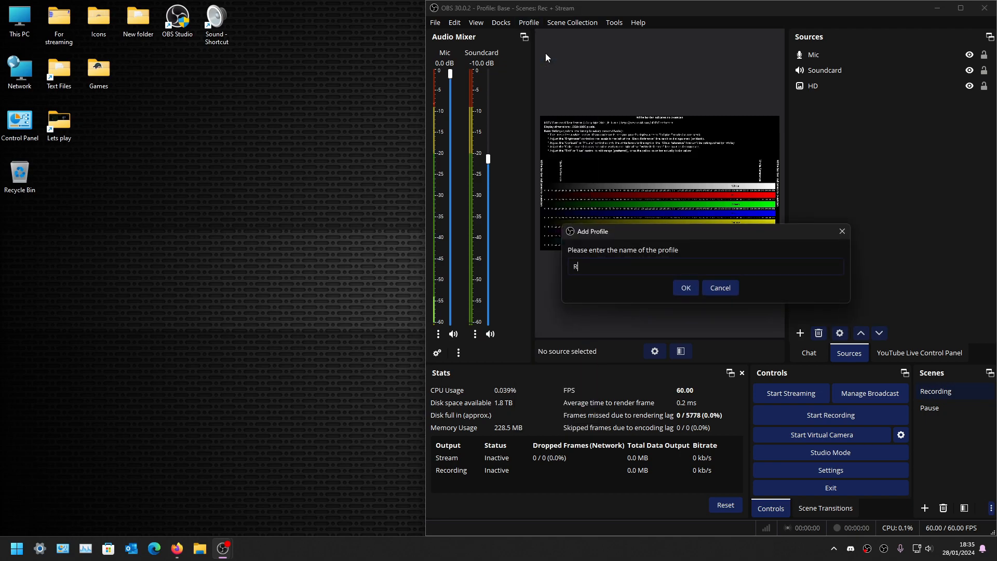
text(ec + Streaming)
key(Return)
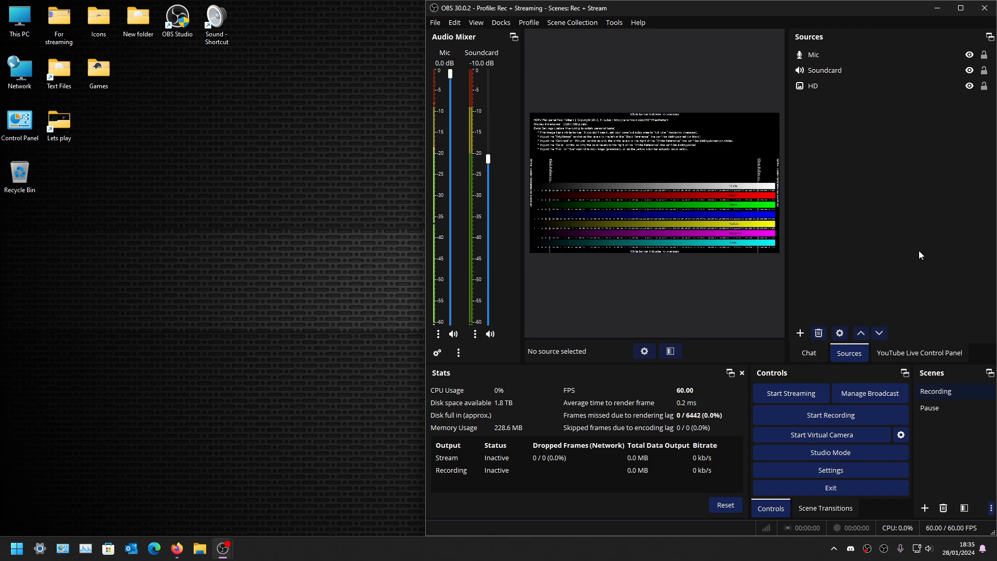
Step: Add a Window Capture source with its default name and properties to the Recording scene, and hide it
click(799, 333)
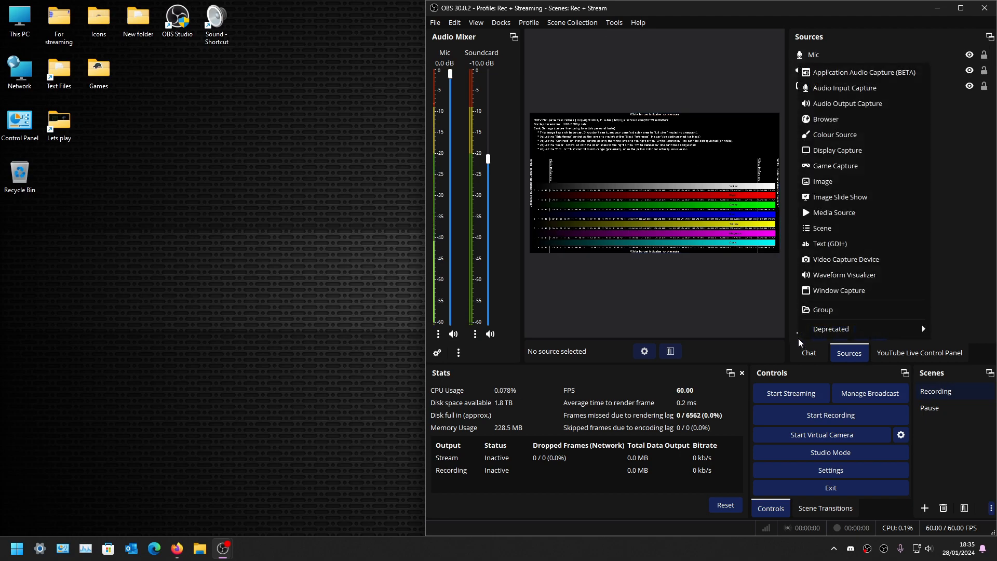
click(821, 293)
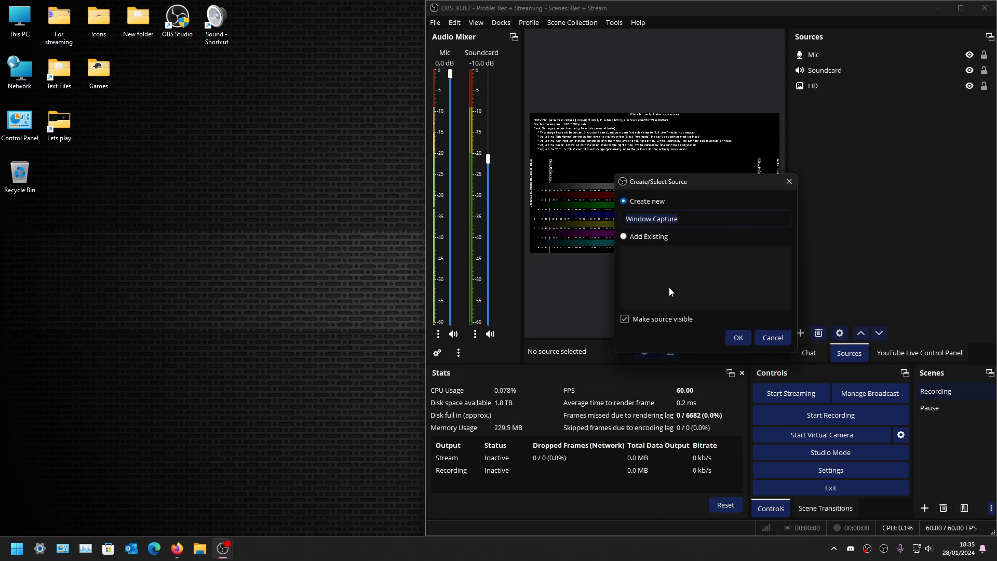
click(740, 339)
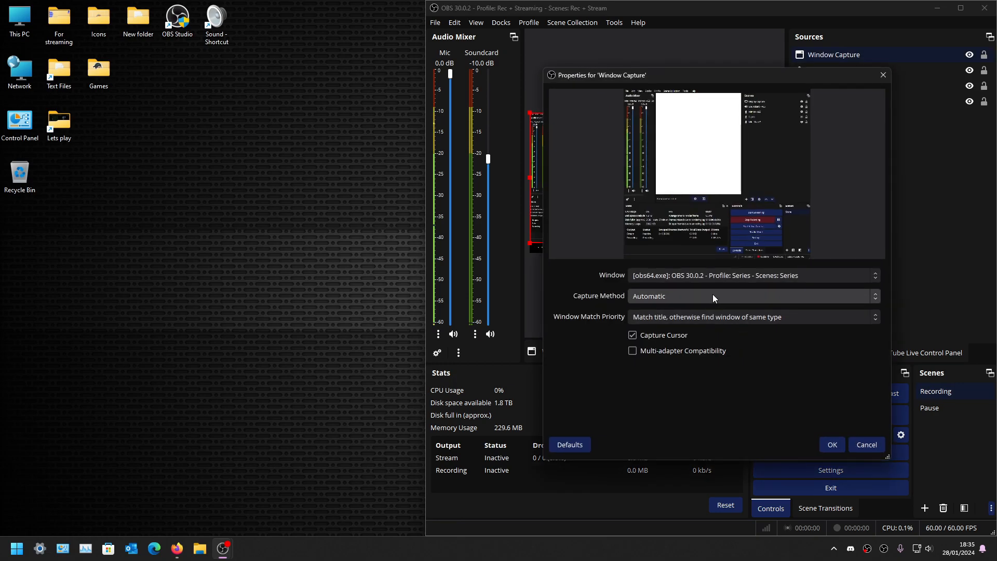
click(832, 445)
click(969, 55)
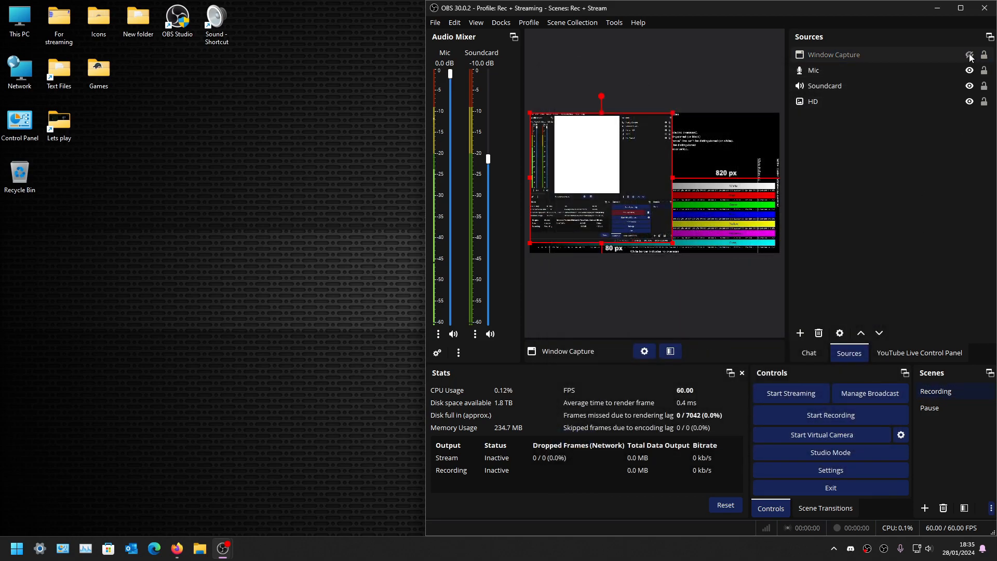
Step: Add a Display Capture source to the Recording scene that captures the PL2530H 1920x1080 primary monitor
click(801, 334)
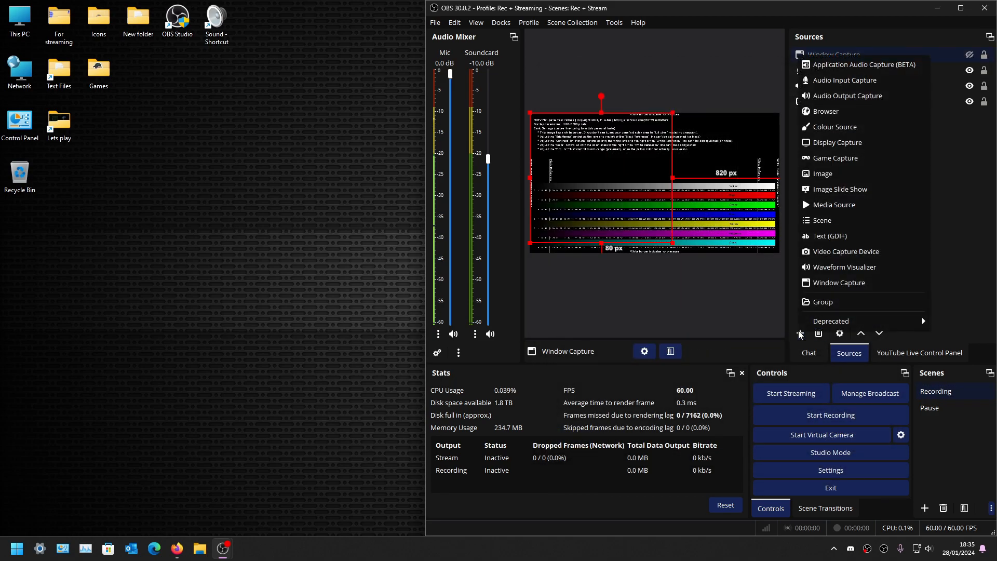
click(842, 150)
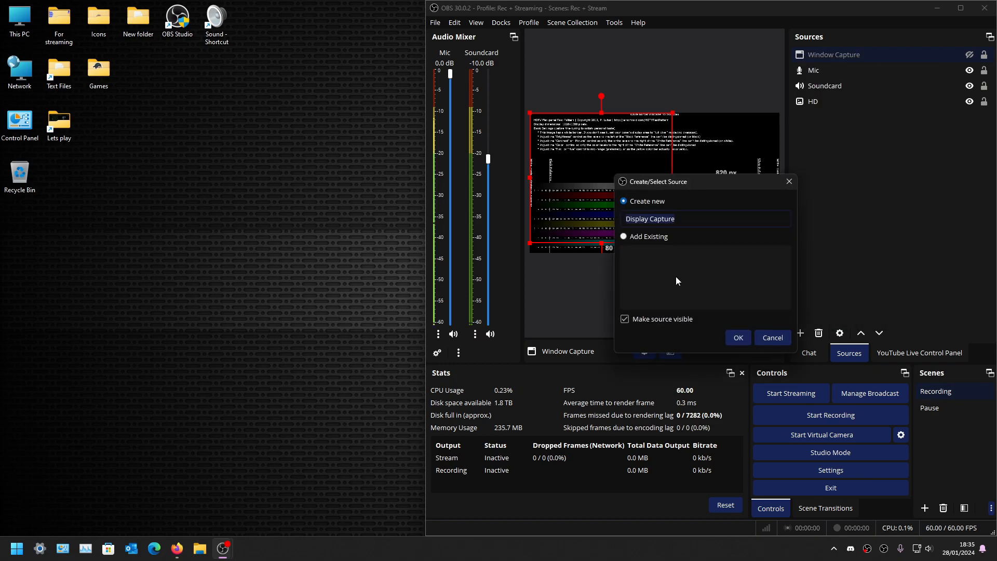
click(738, 338)
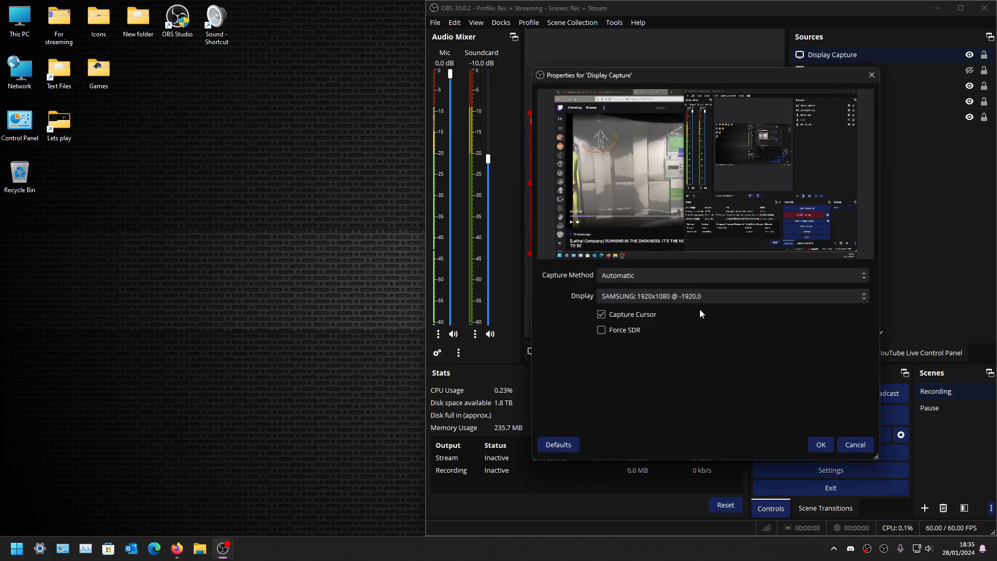
click(674, 292)
click(673, 320)
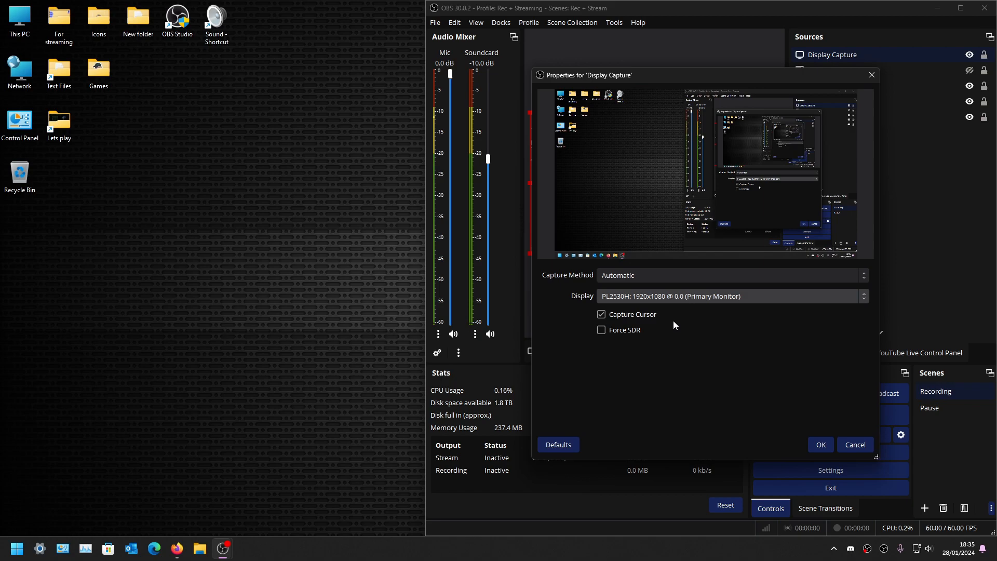
click(820, 445)
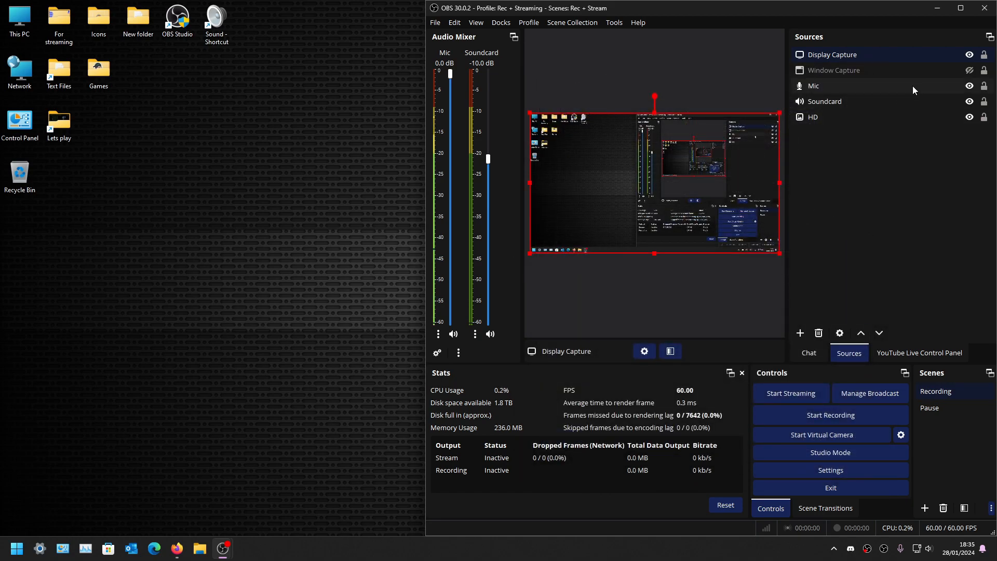
Step: Hide the Display Capture source and add a Game Capture source with its default name and properties to the Recording scene
click(968, 54)
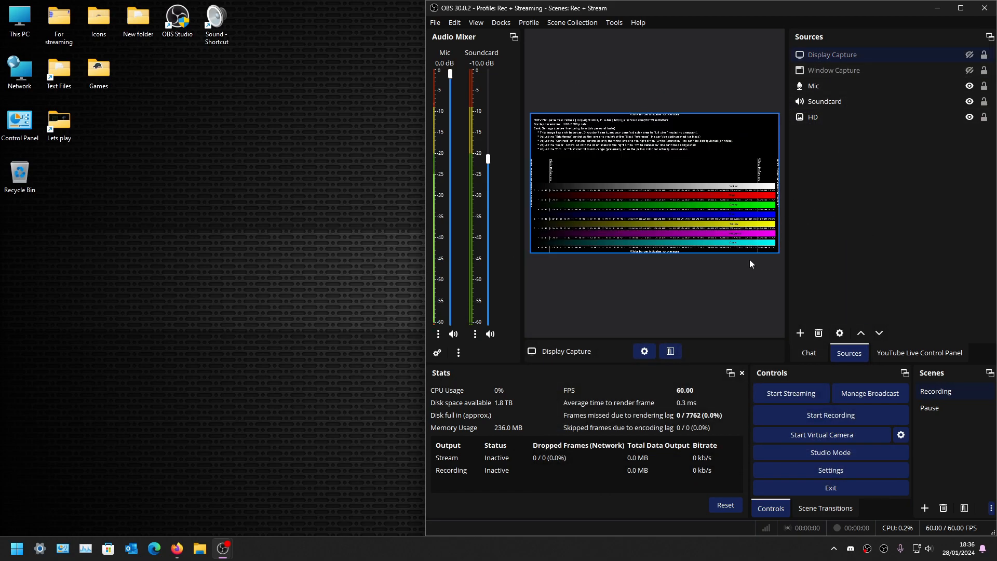
click(800, 332)
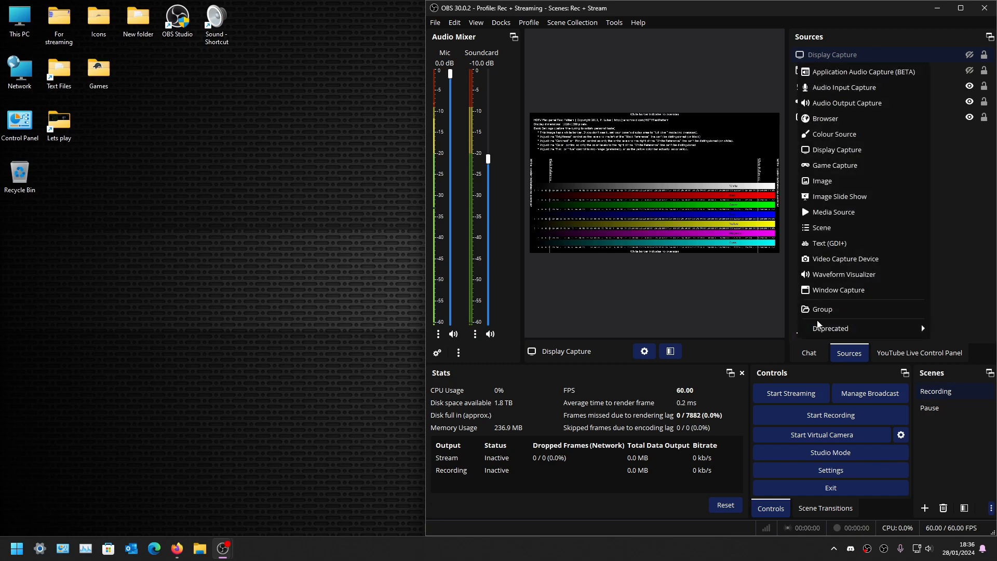
click(826, 166)
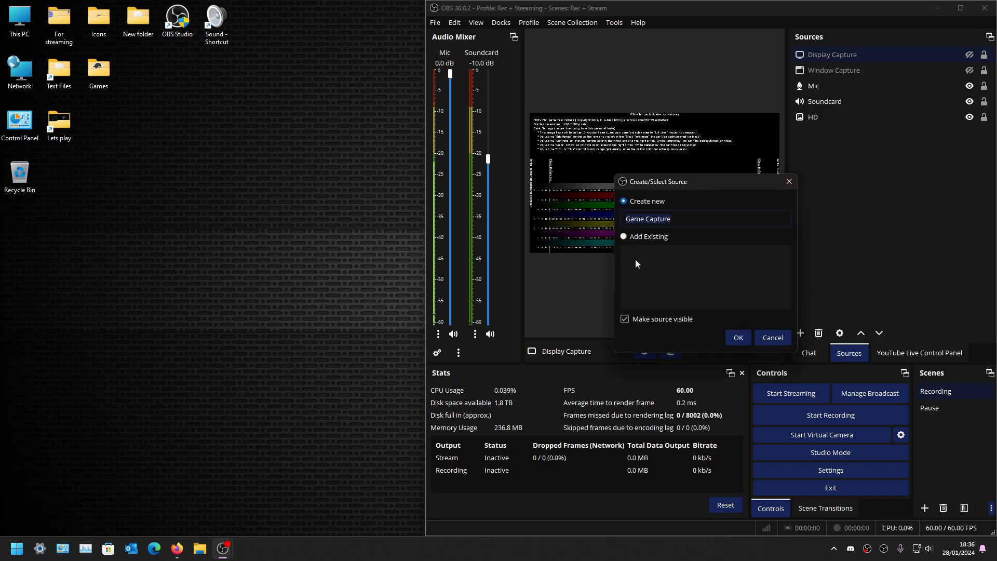
click(745, 339)
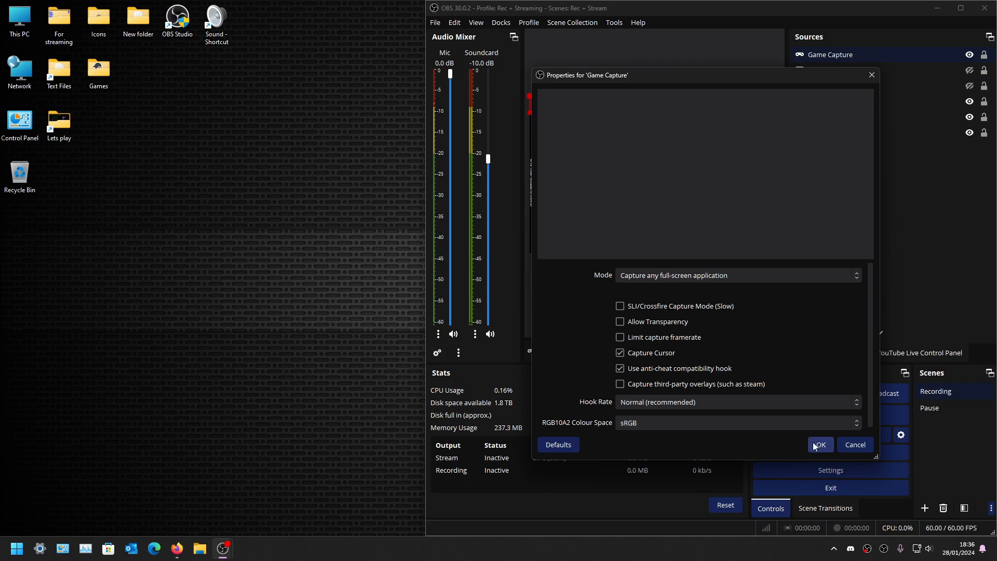
click(823, 441)
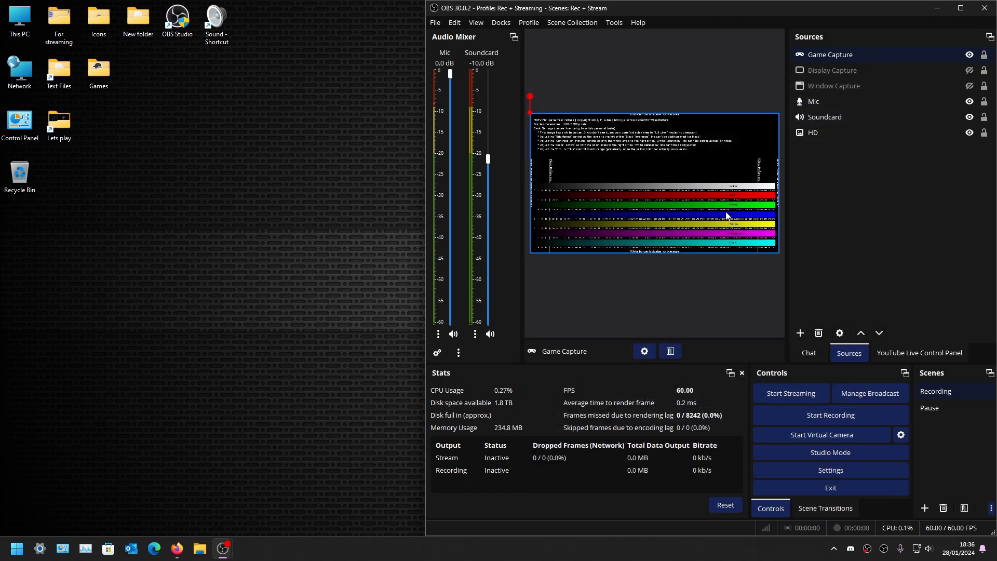
Step: Fit the Game Capture source to the screen
right_click(820, 55)
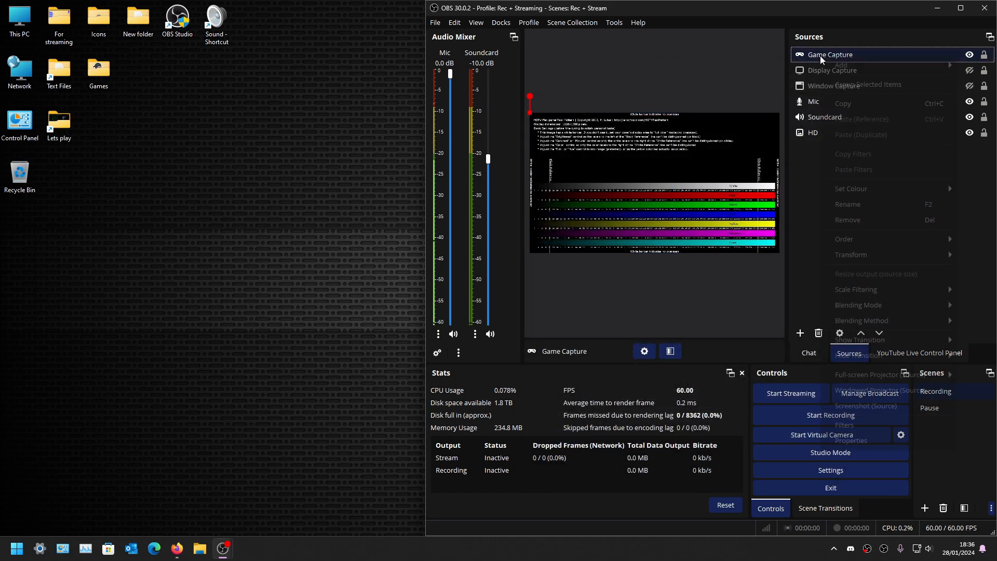
mouse_move(854, 256)
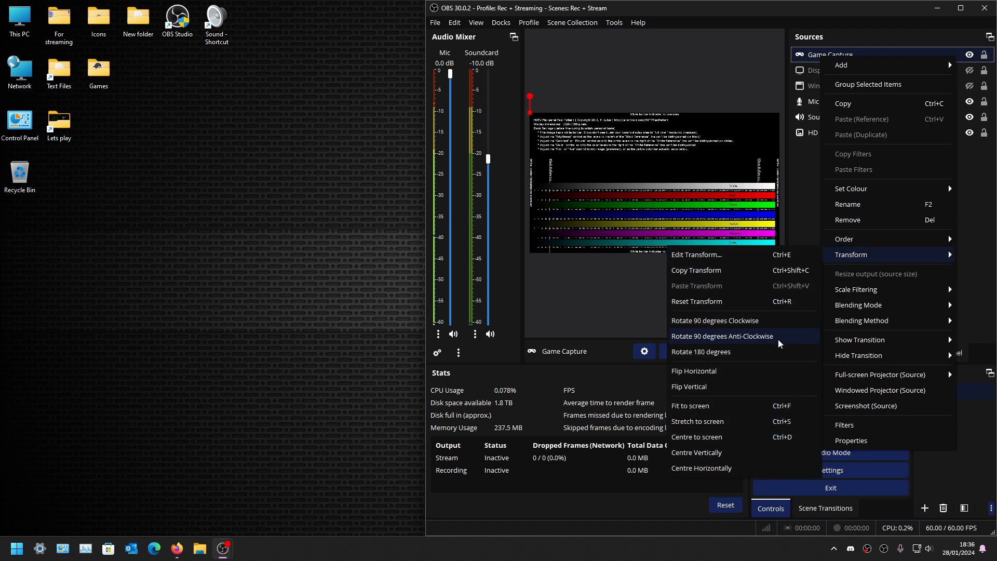
click(765, 412)
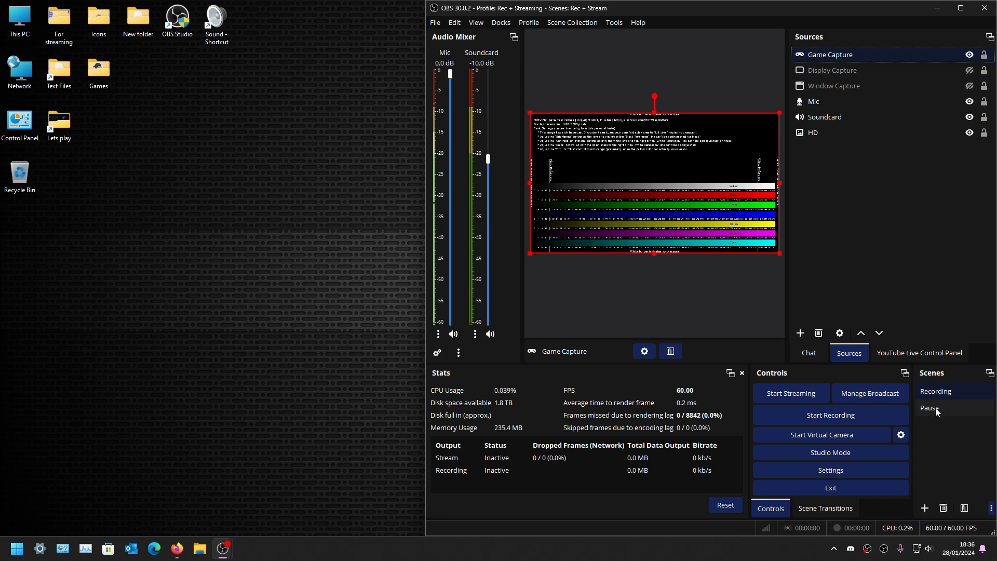
Step: Review the profile's stream, output, recording, audio track and video settings
click(827, 475)
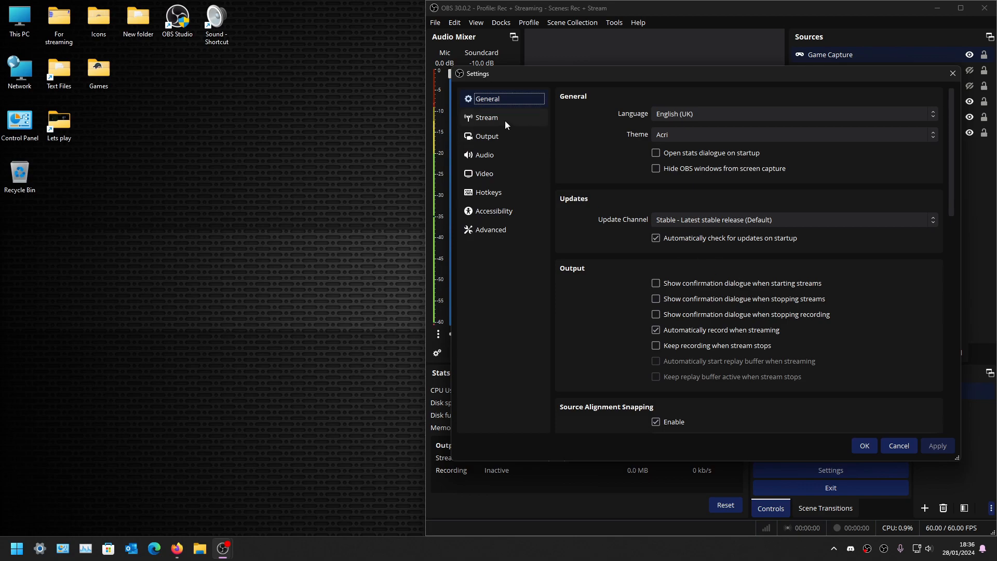
click(505, 121)
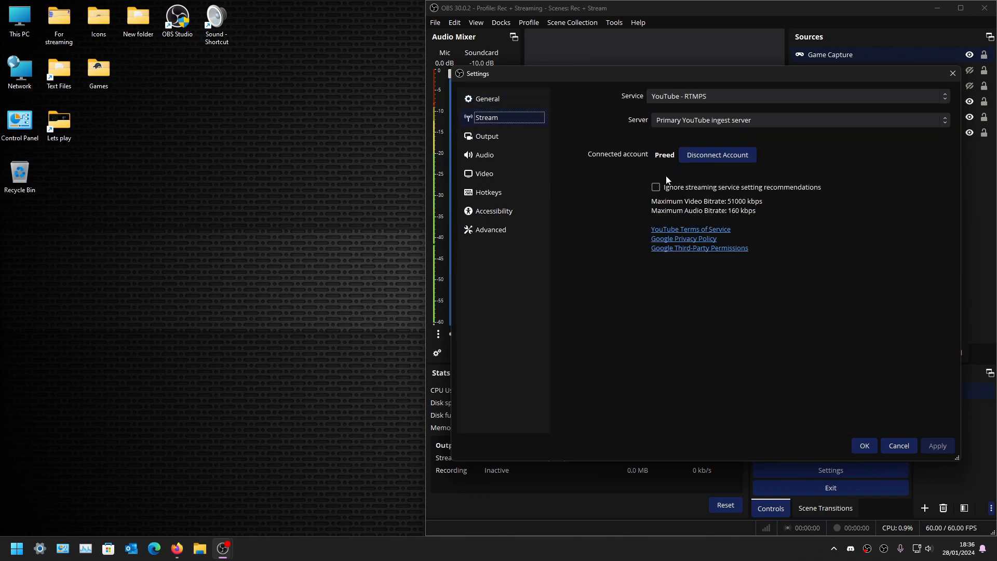
click(498, 137)
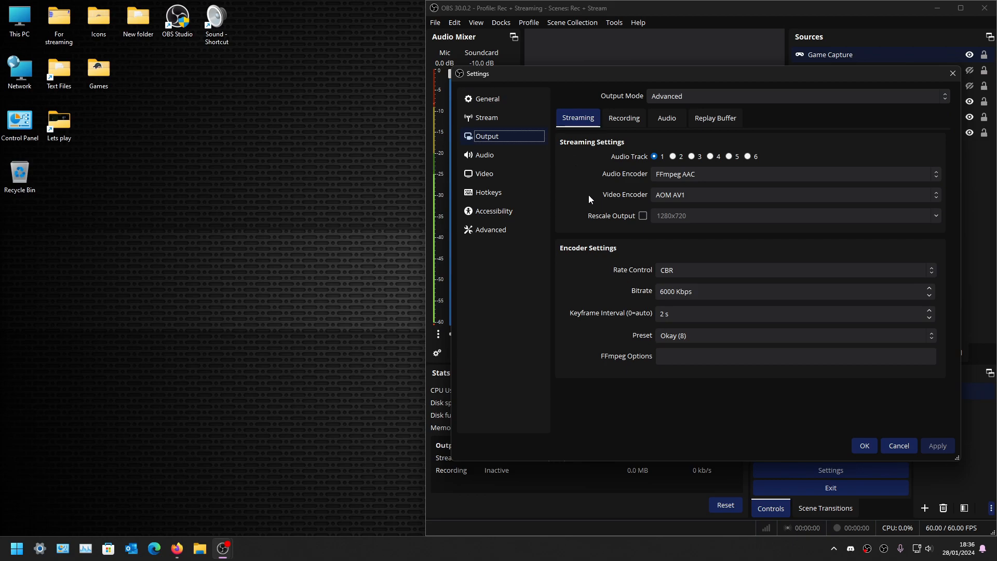
click(622, 120)
scroll(620, 232, down, 5)
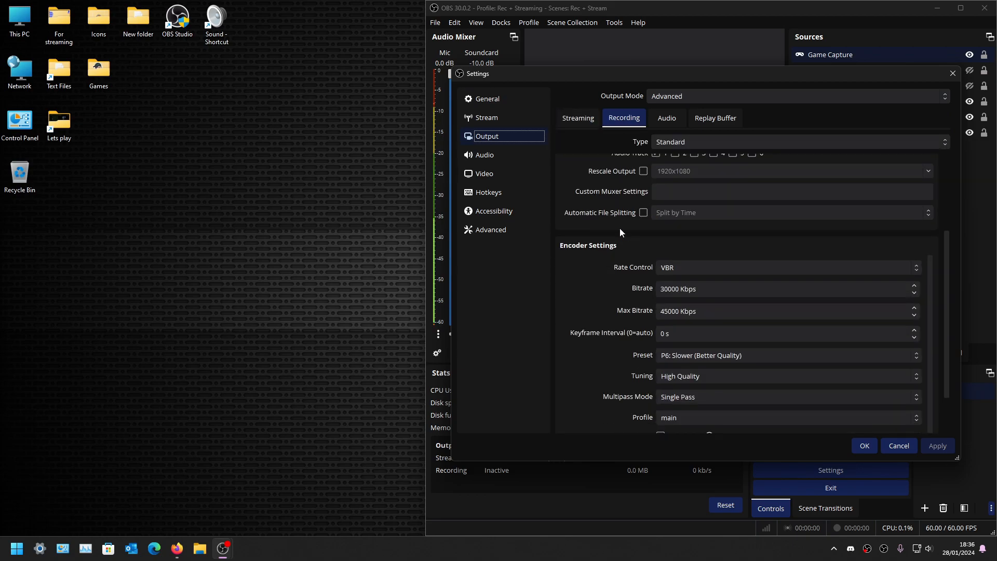
scroll(592, 227, up, 5)
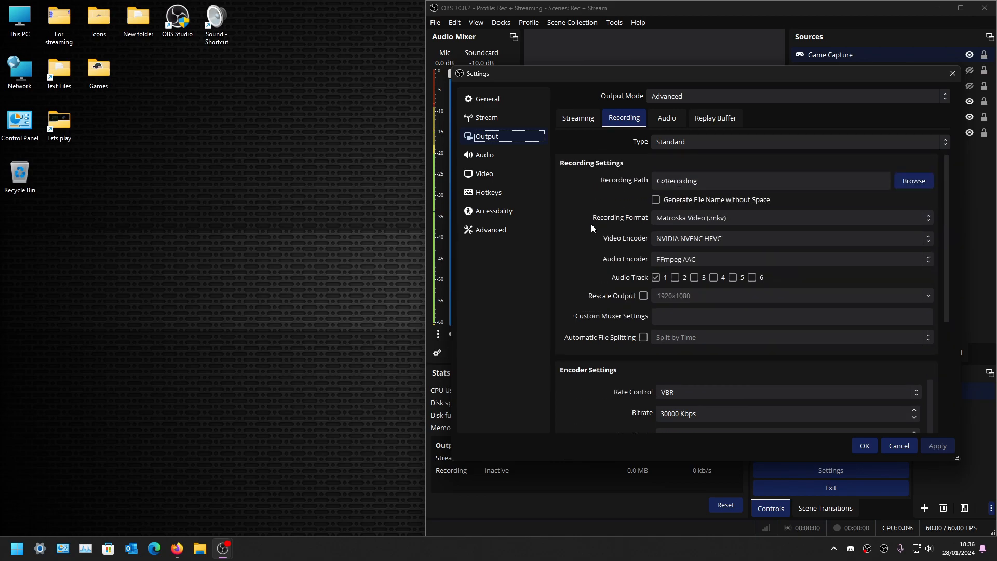
click(494, 164)
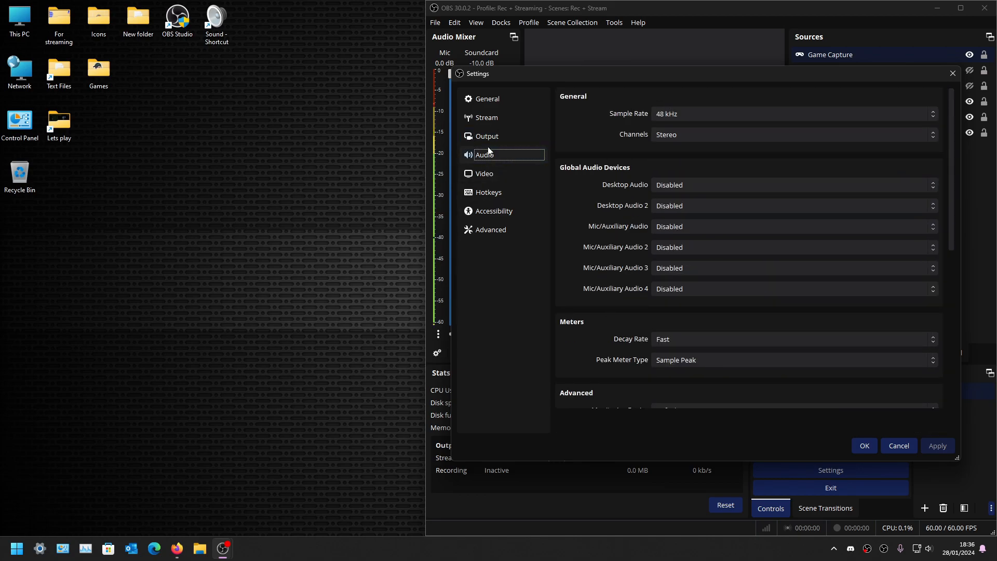
click(487, 136)
click(666, 118)
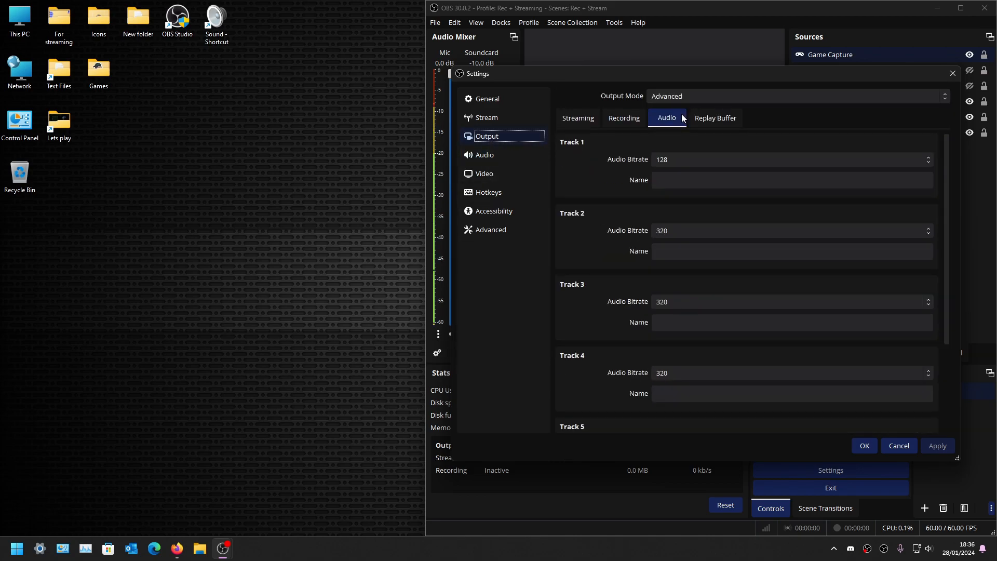
click(498, 174)
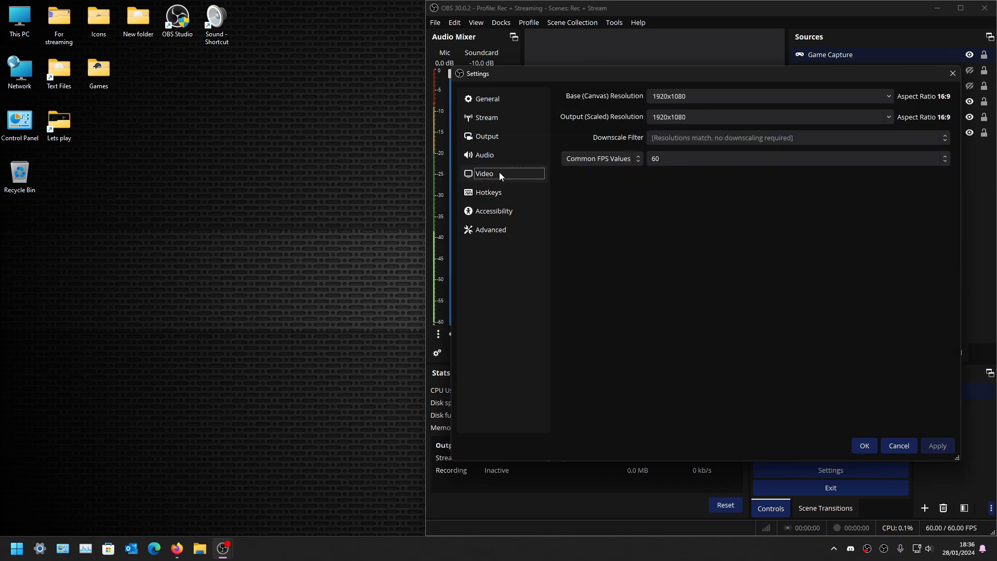
Step: Assign # as the hotkey for both muting and unmuting the Mic, and save the settings
click(503, 195)
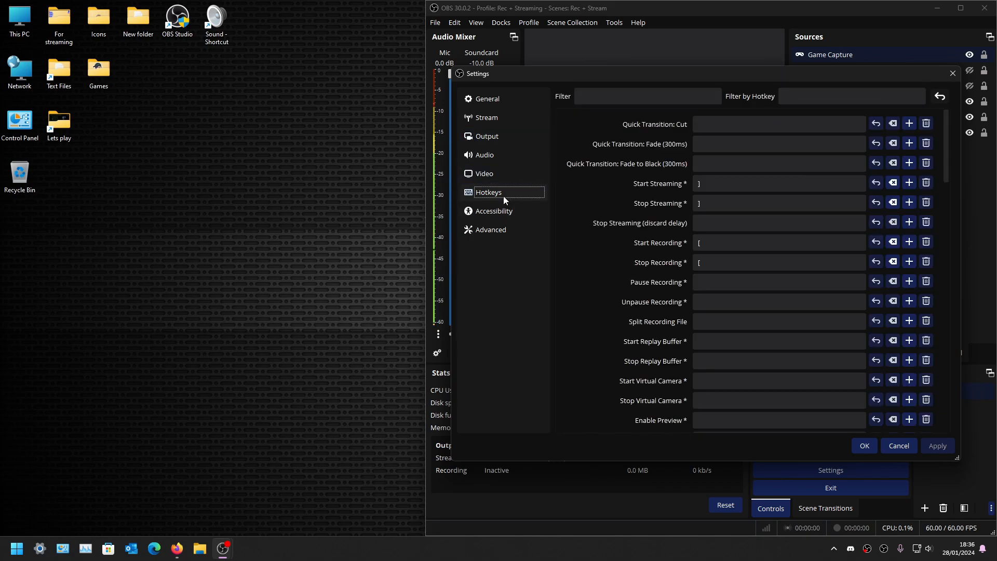
scroll(610, 241, down, 1)
scroll(611, 241, down, 15)
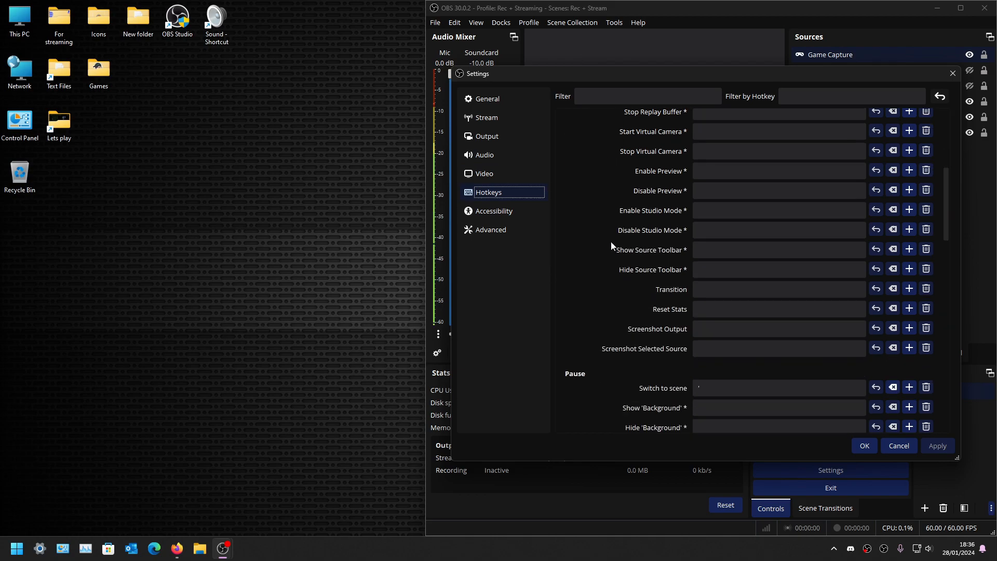
scroll(611, 243, down, 3)
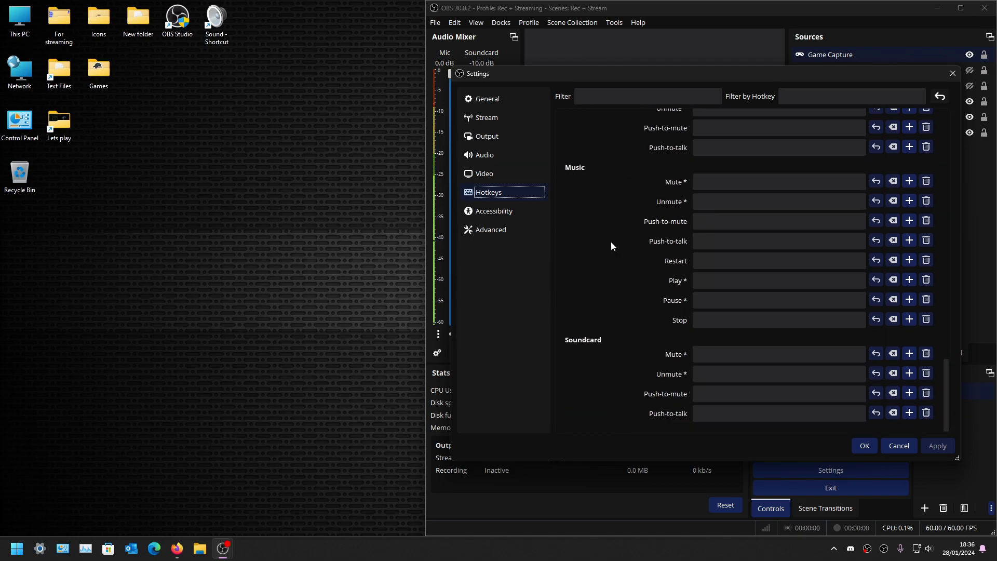
click(710, 181)
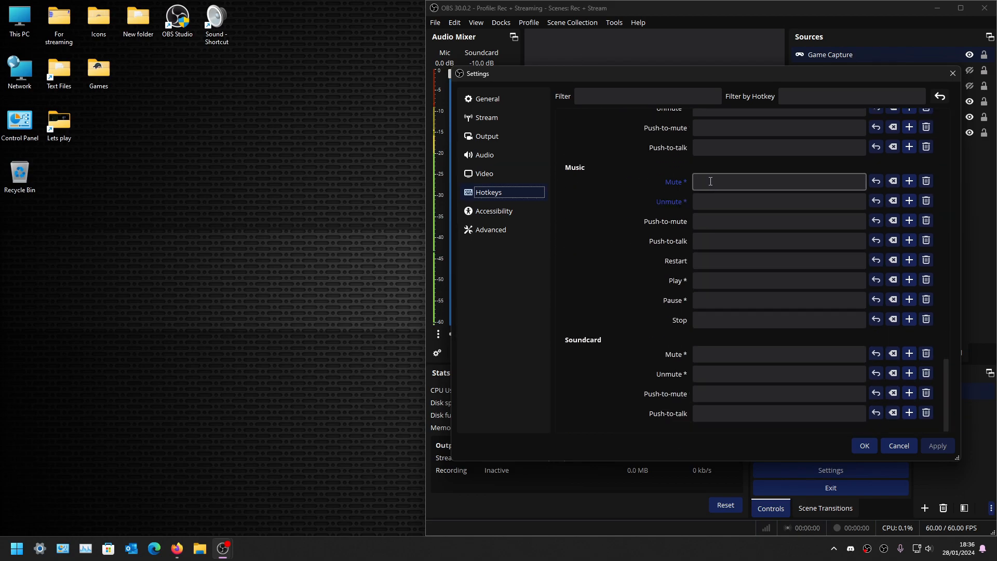
scroll(711, 181, up, 3)
click(707, 248)
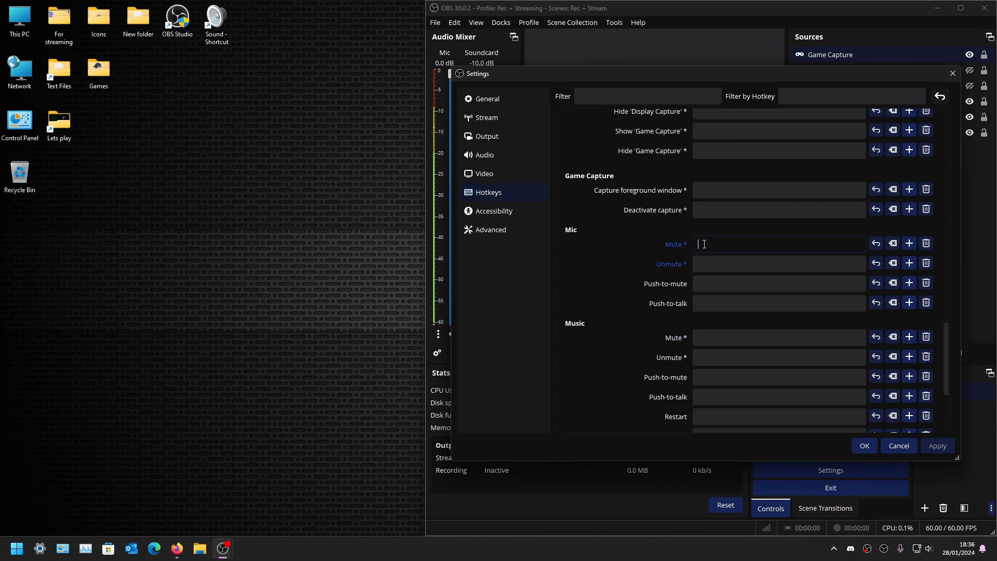
key(numbersign)
click(718, 263)
key(numbersign)
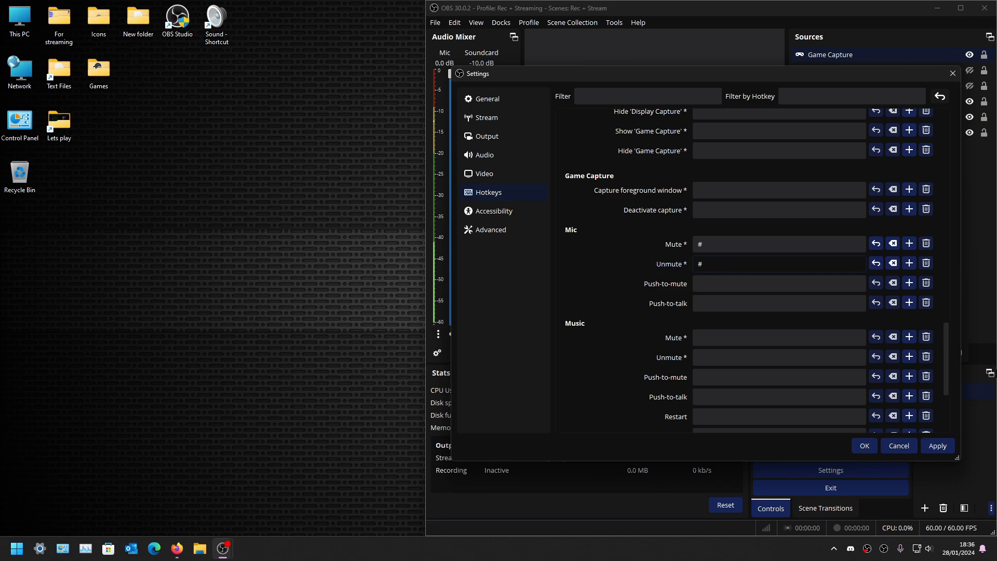
click(945, 447)
click(488, 230)
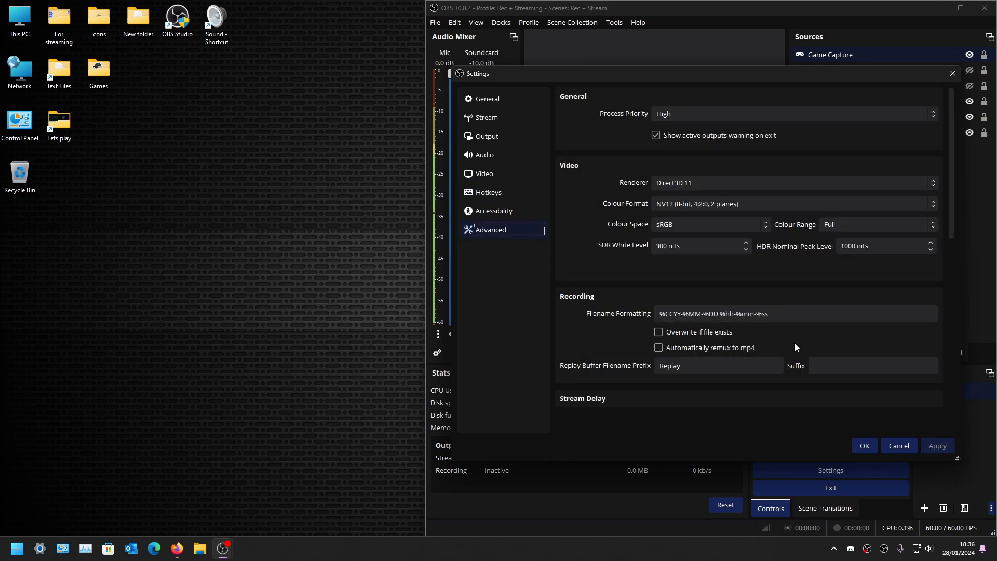
click(864, 445)
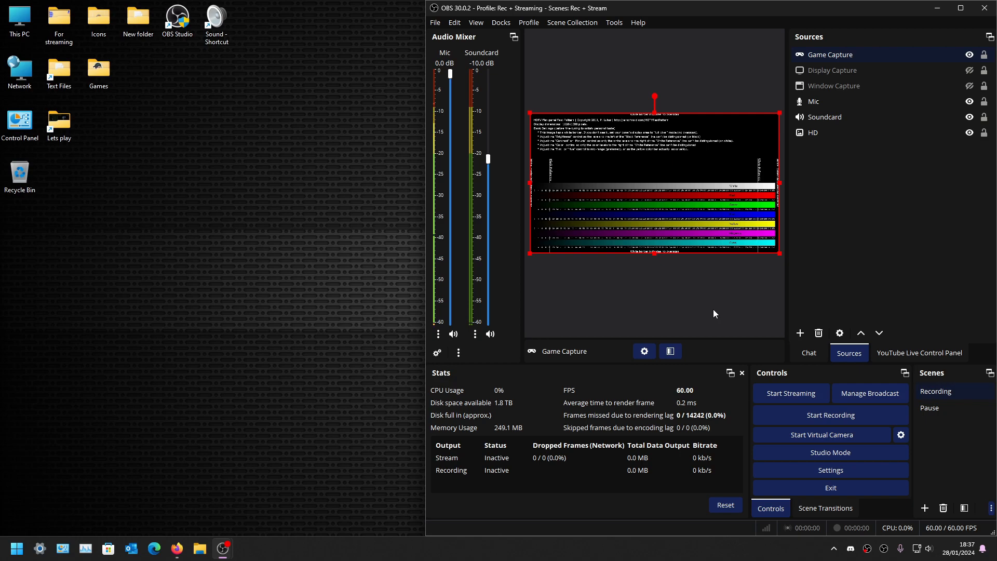
click(570, 22)
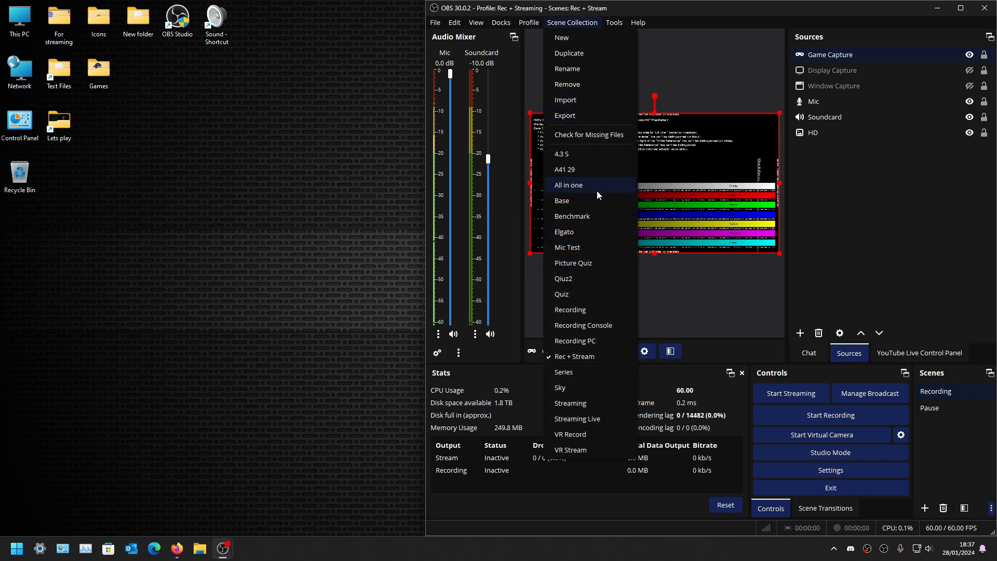
click(533, 22)
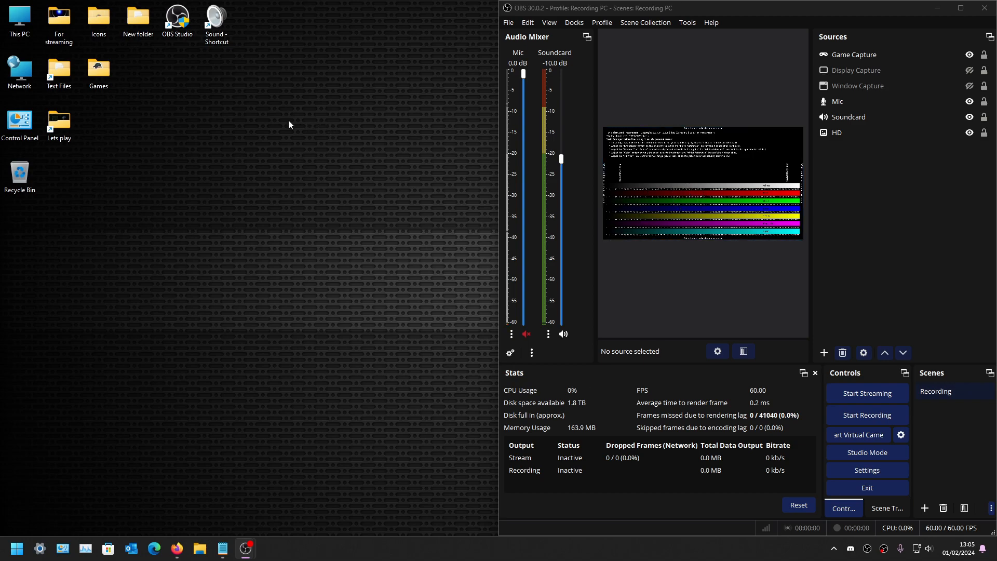
Step: Launch a second OBS Studio instance and place its window beside the one already running
double_click(179, 23)
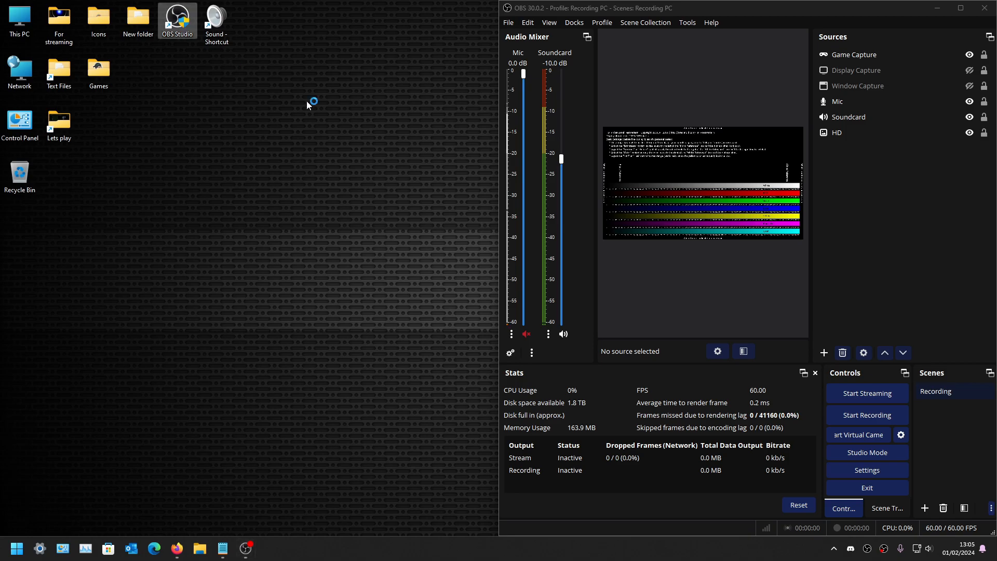
click(547, 283)
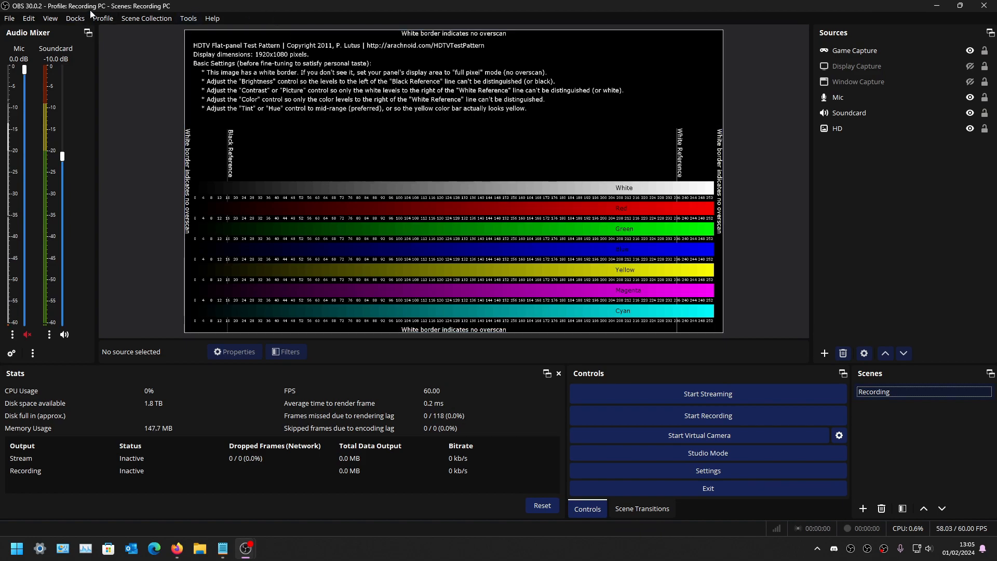
drag(285, 5, 25, 97)
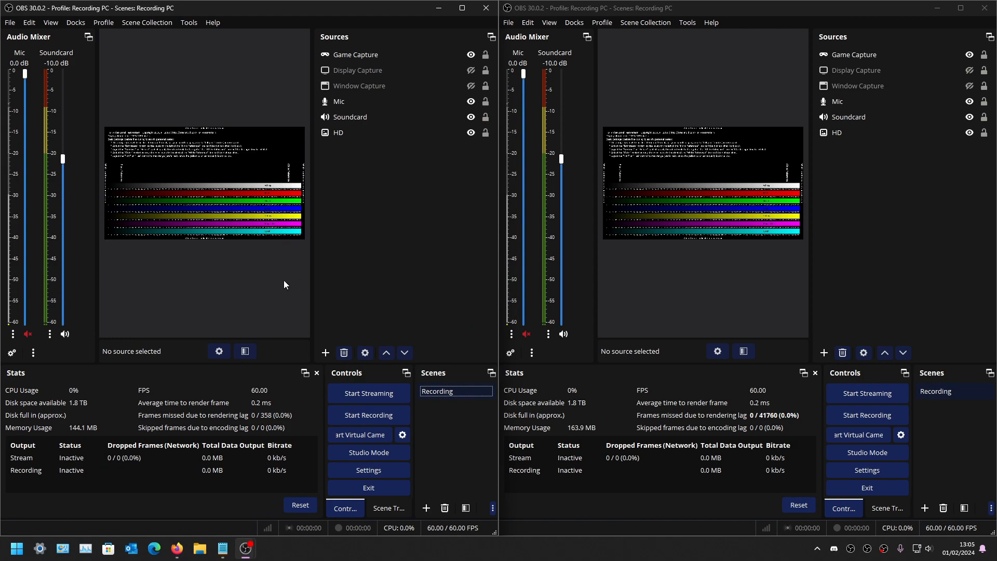
Step: Switch the second instance to the Base scene collection and the Base profile
click(154, 23)
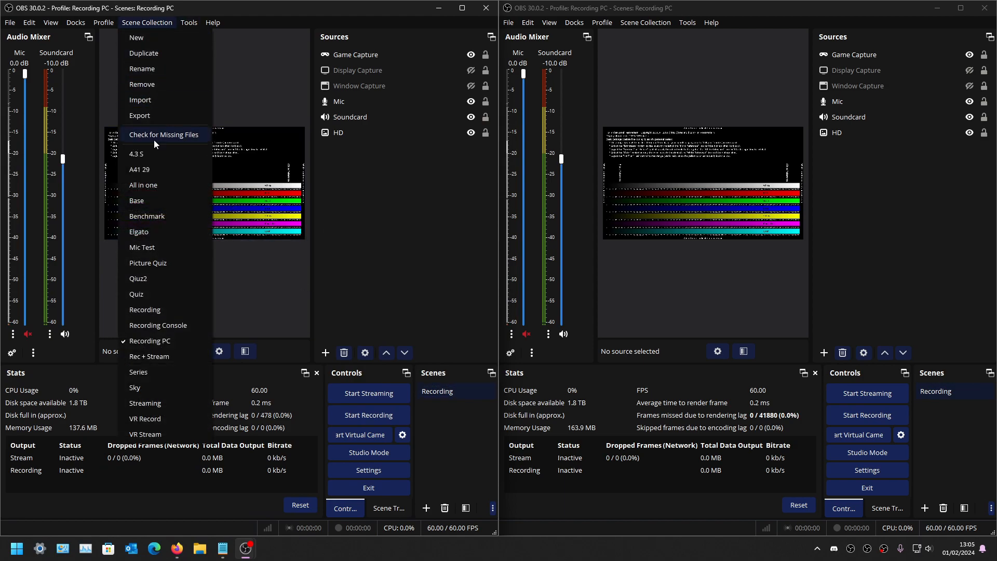
click(151, 200)
click(103, 24)
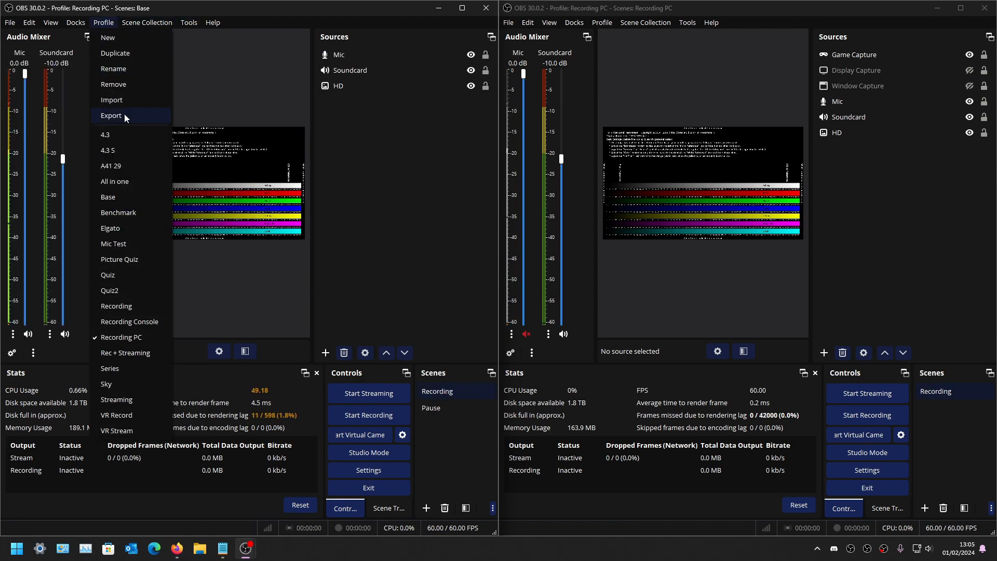
click(123, 195)
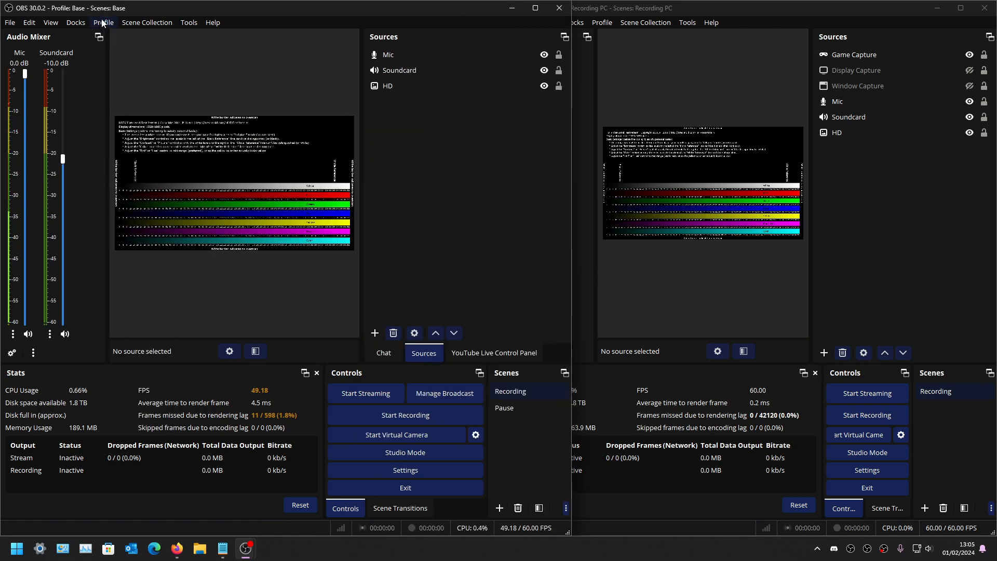
Step: Duplicate the Base profile under the name "Streaming PC"
click(103, 24)
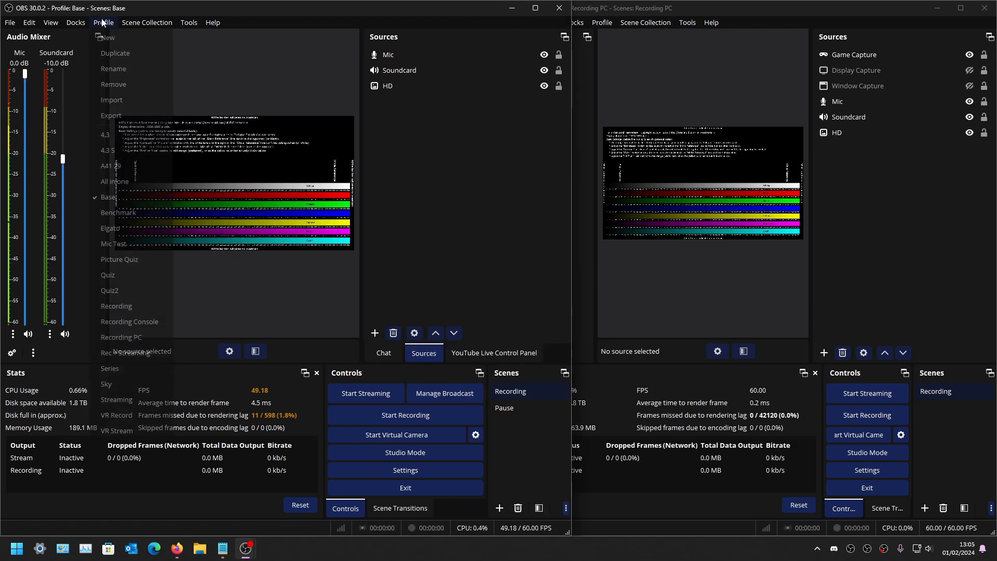
click(129, 56)
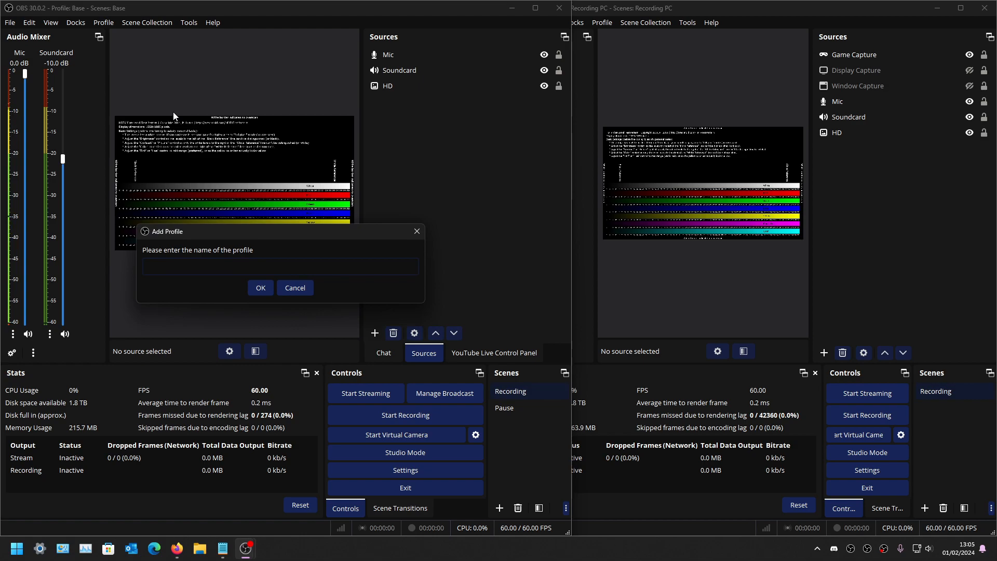
text(Streaming PC)
click(260, 288)
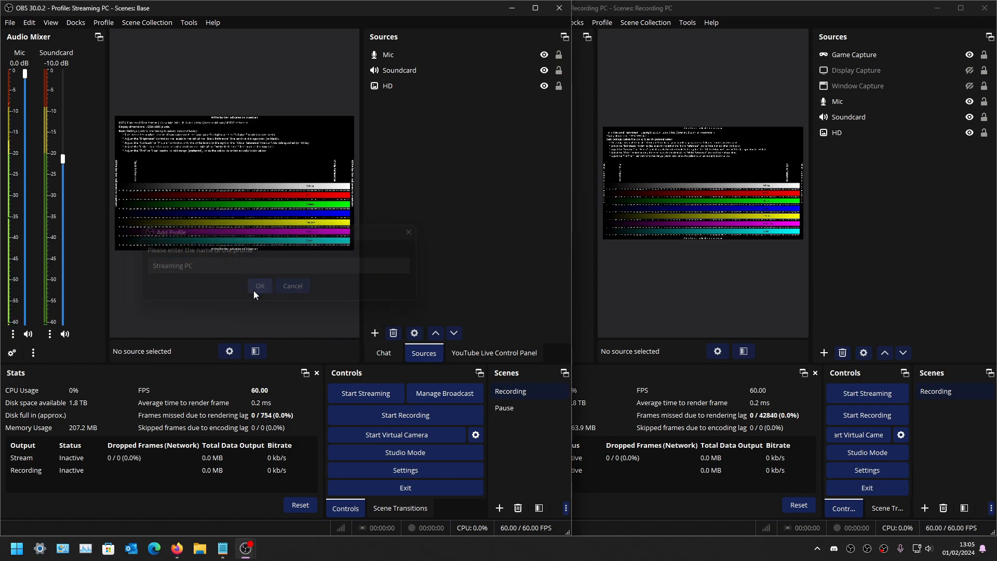
Step: Duplicate the Base scene collection under the name "Streaming PC"
click(138, 22)
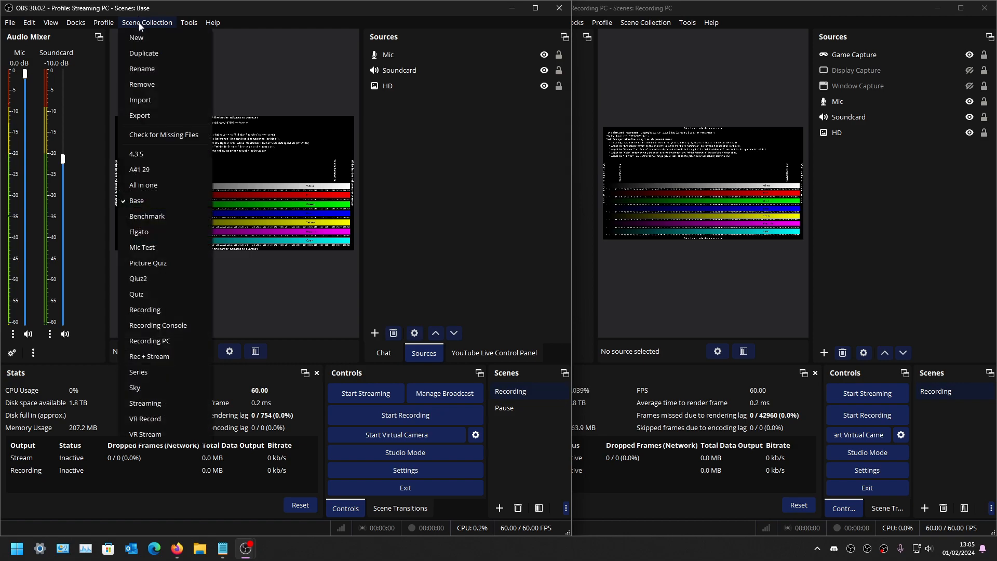
click(149, 54)
text(St)
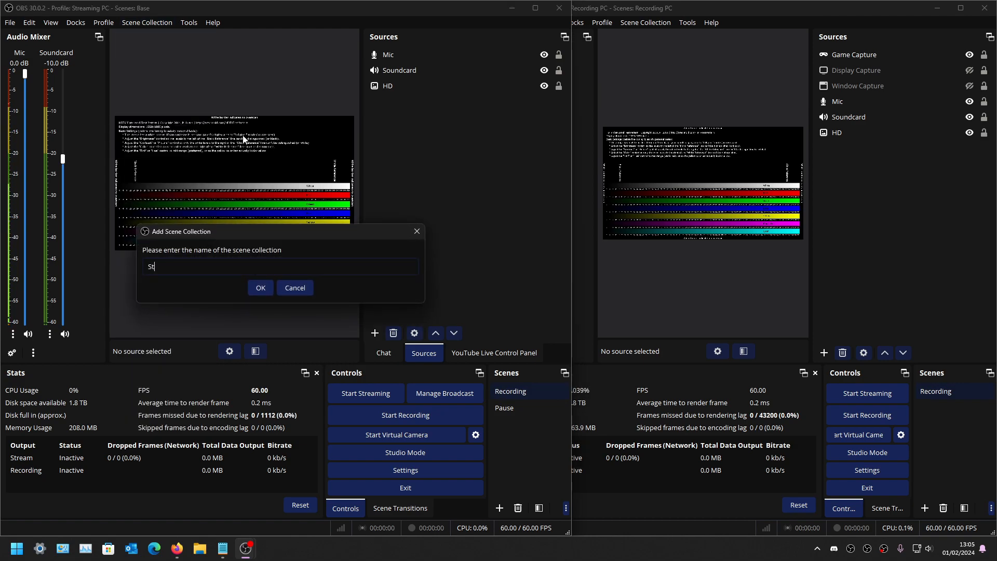
text(reaming Pc)
key(BackSpace)
click(260, 289)
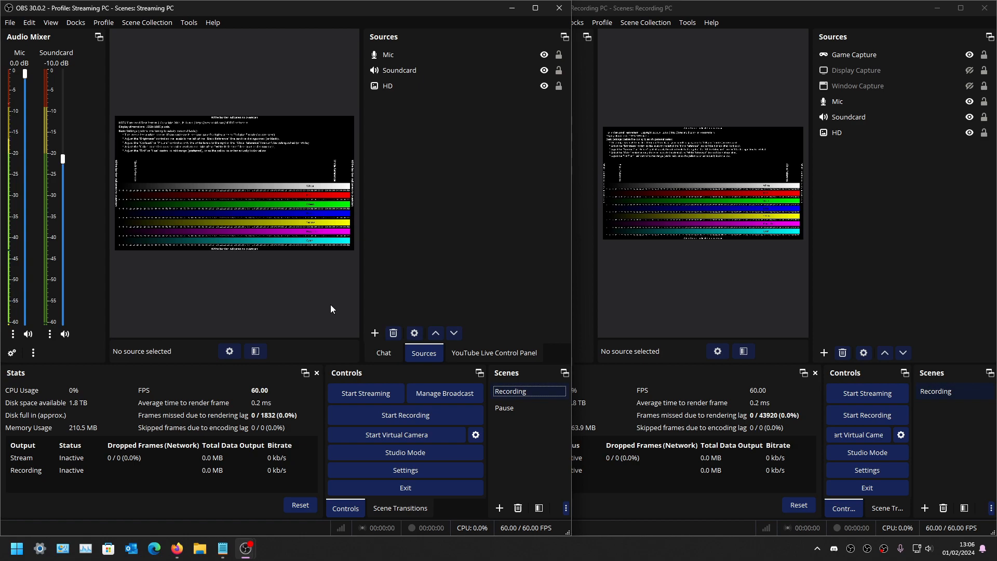
Step: Clear the Start Recording and Stop Recording hotkeys in the Streaming PC instance and save the settings
click(388, 470)
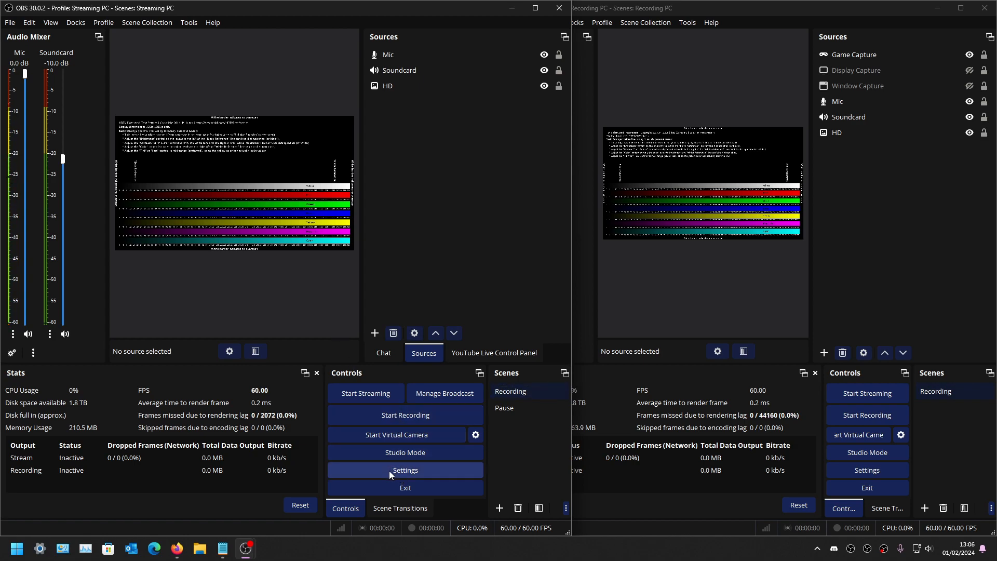
click(72, 198)
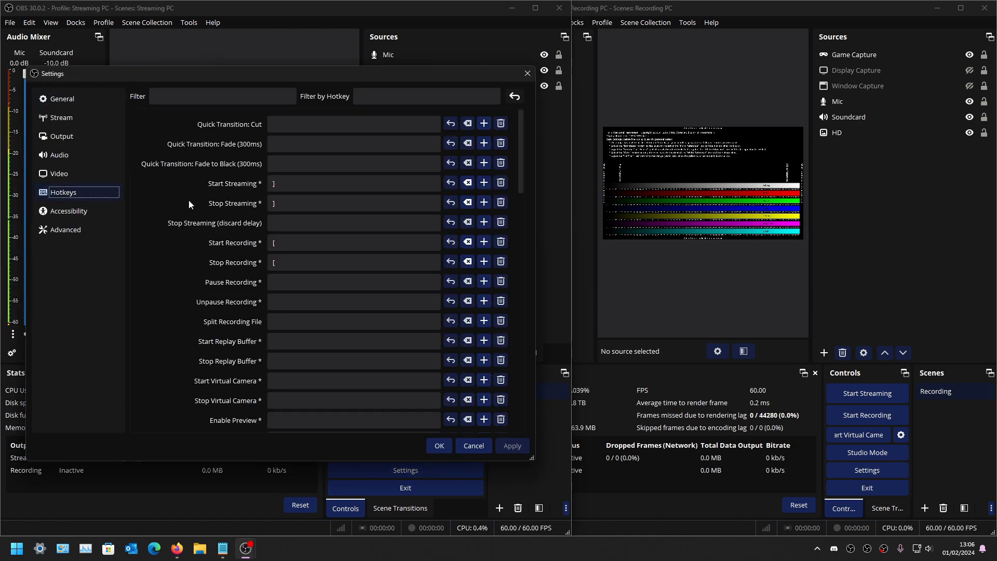
click(467, 242)
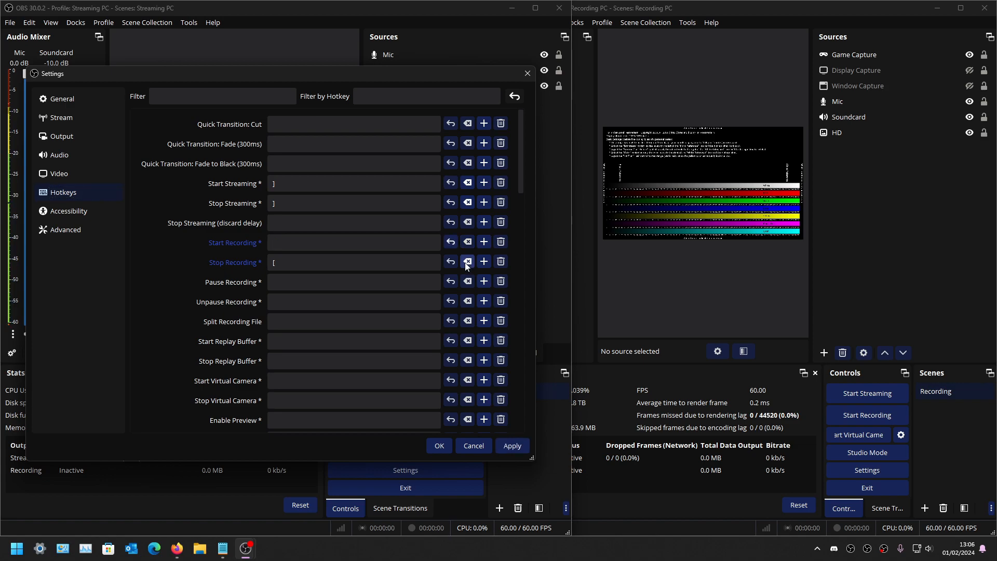
click(467, 261)
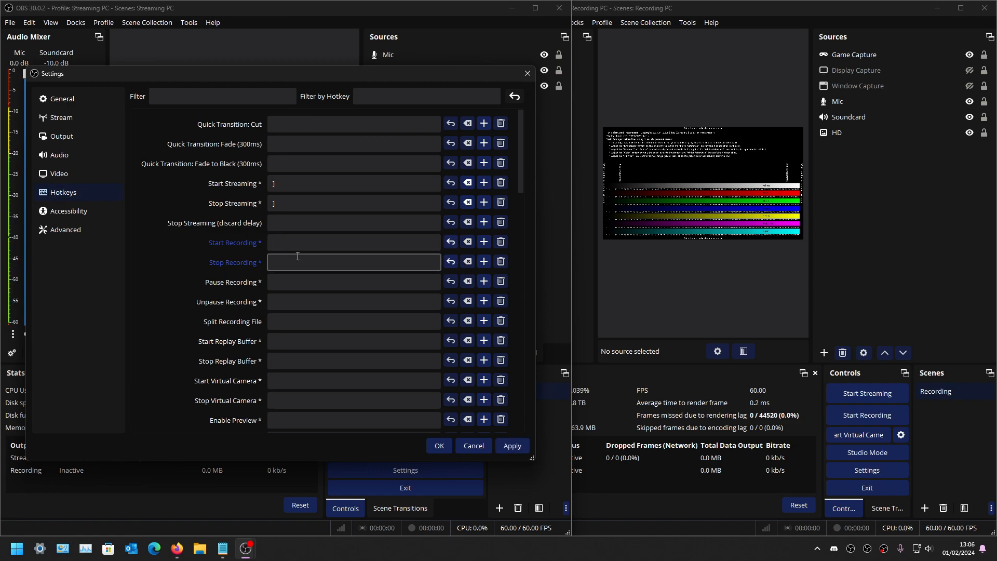
click(444, 447)
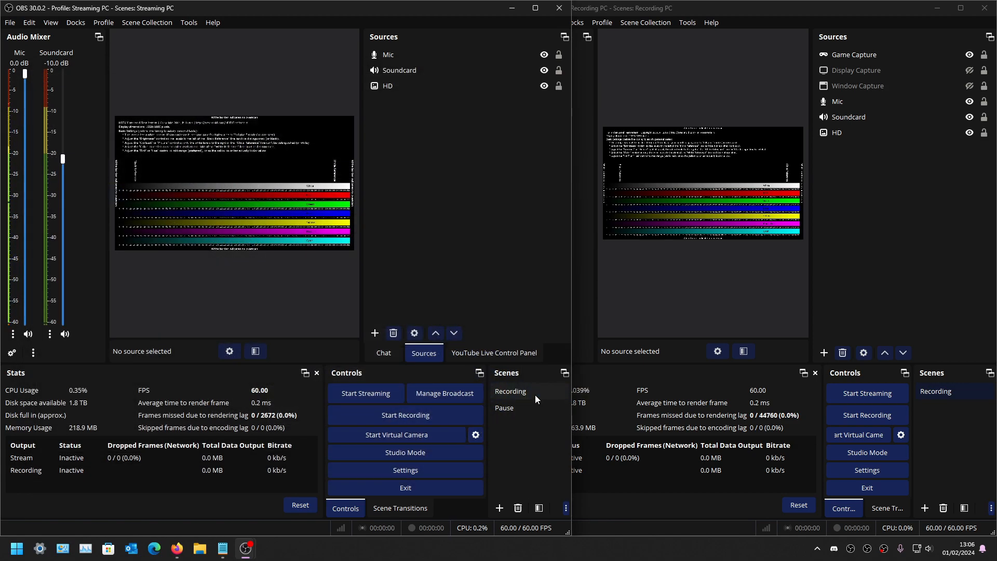
Step: Assign # as the hotkey for both muting and unmuting the Mic in the Streaming PC instance, and save the settings
click(680, 384)
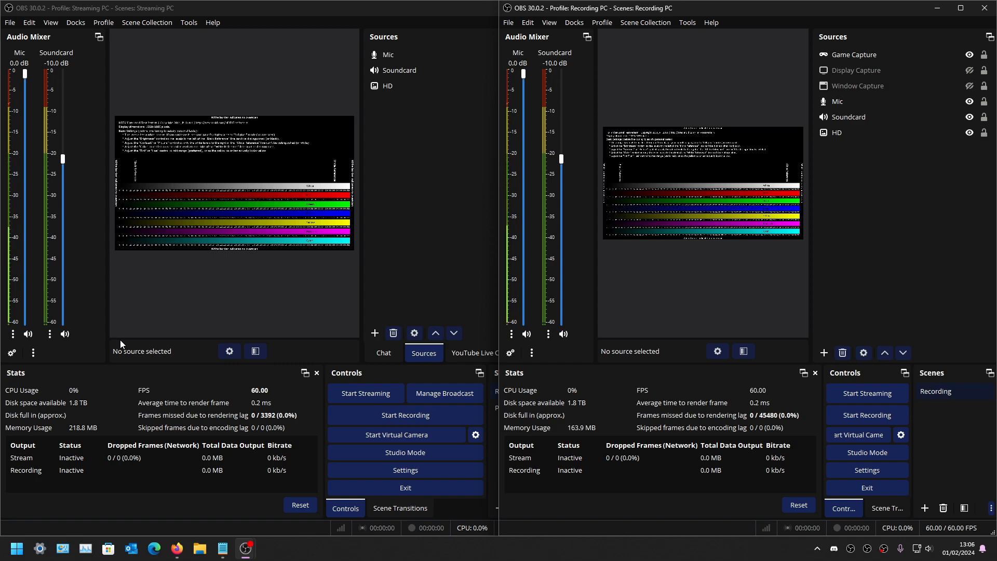
key(ctrl+shift+m)
click(379, 468)
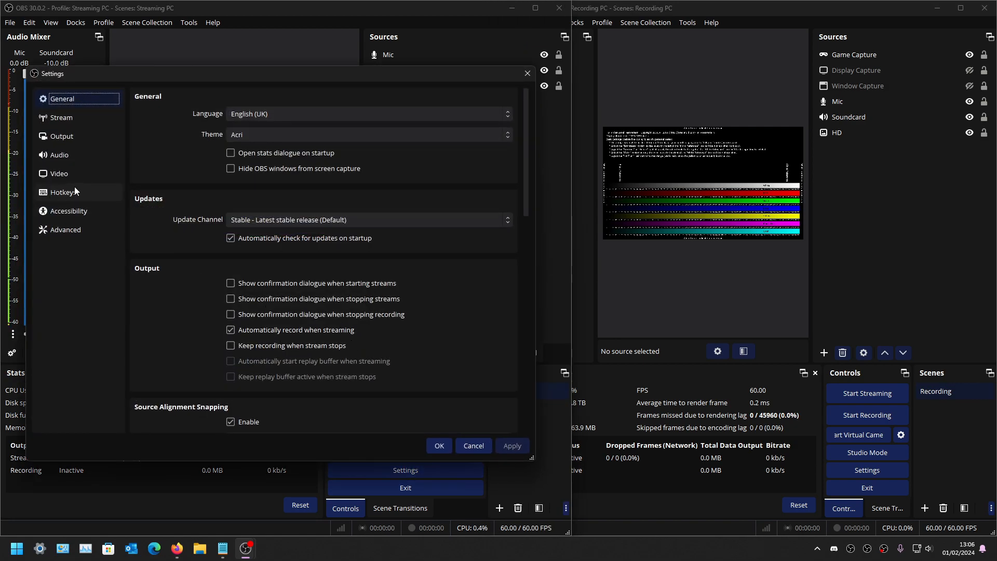
click(75, 191)
scroll(219, 269, down, 10)
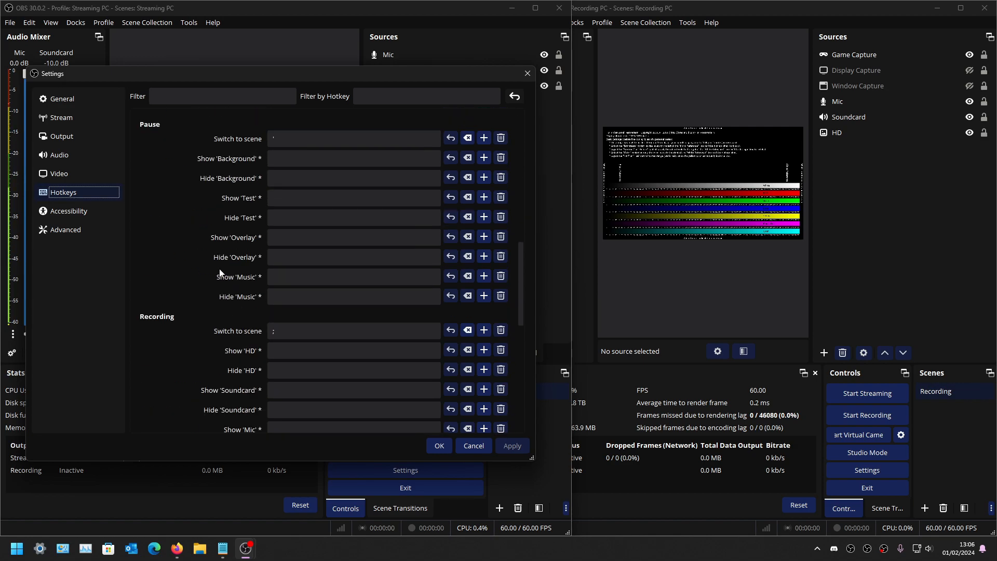
scroll(219, 271, down, 6)
click(294, 304)
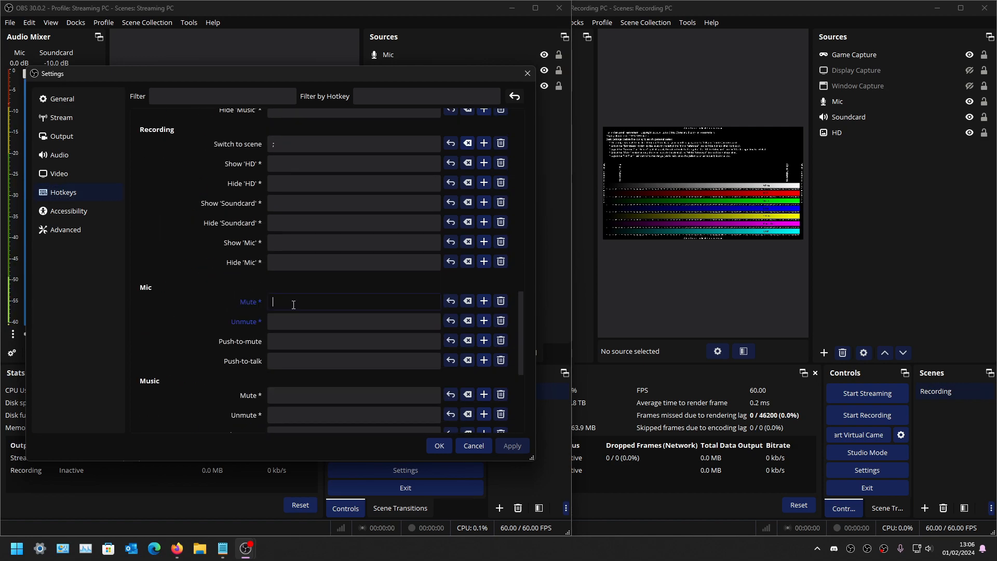
key(numbersign)
click(284, 319)
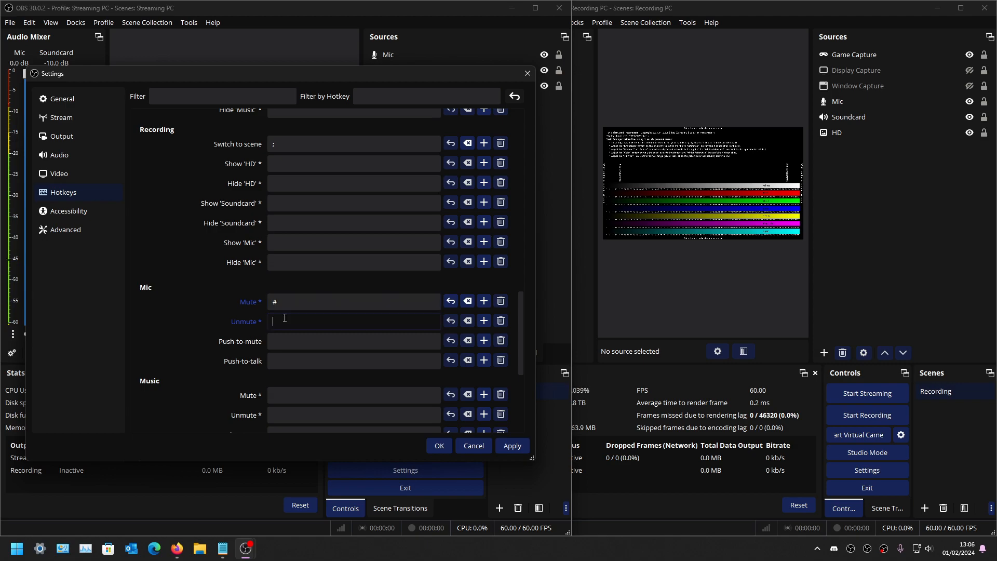
key(numbersign)
click(436, 446)
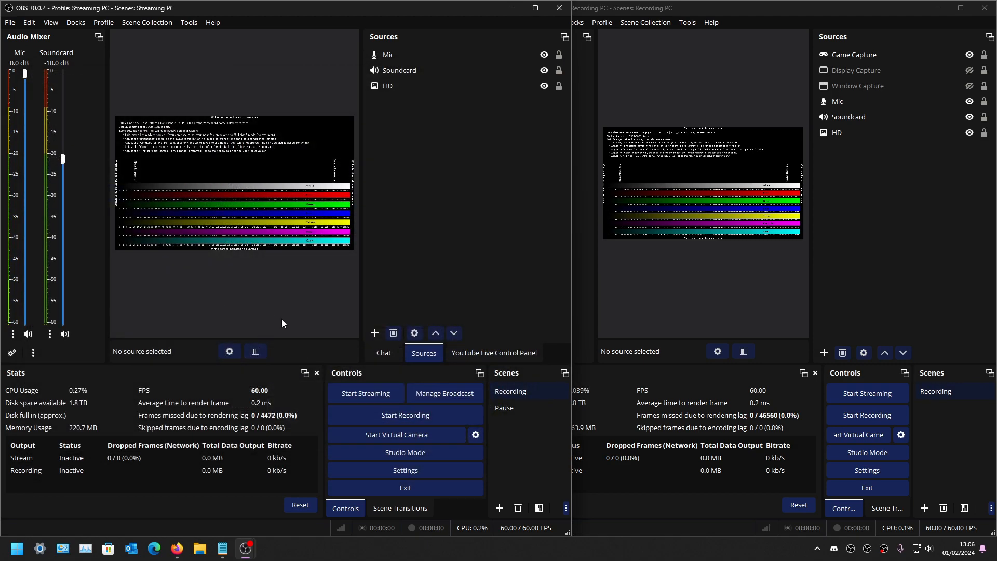
Step: With the Recording PC instance active, test the Mic hotkey by muting and unmuting the Mic in both instances
click(622, 400)
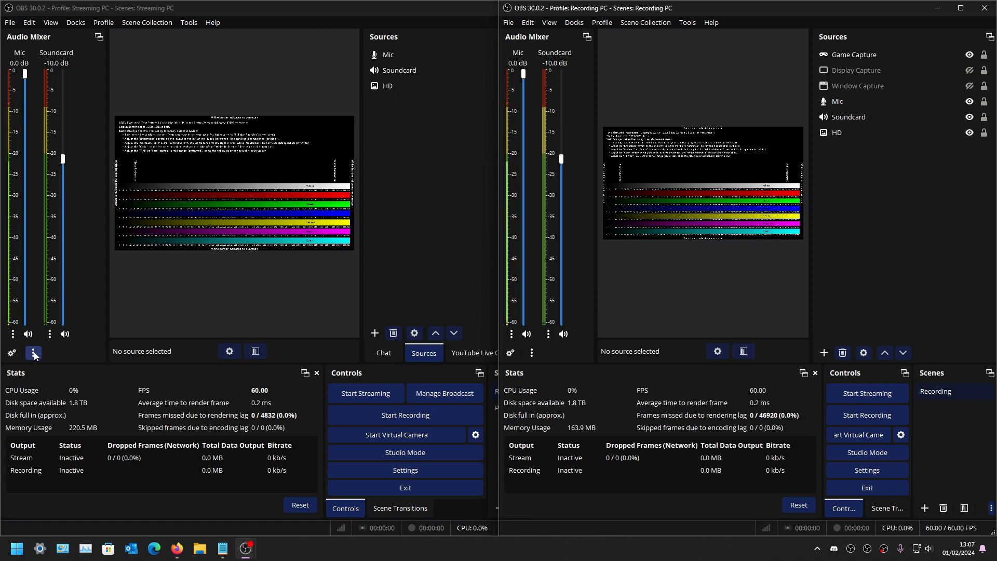
key(ctrl+m)
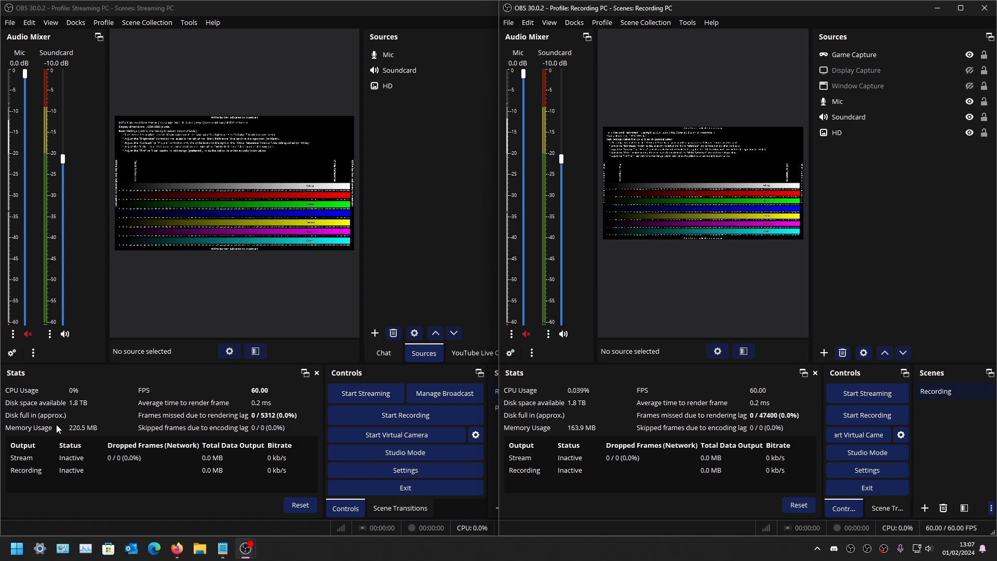
key(ctrl+m)
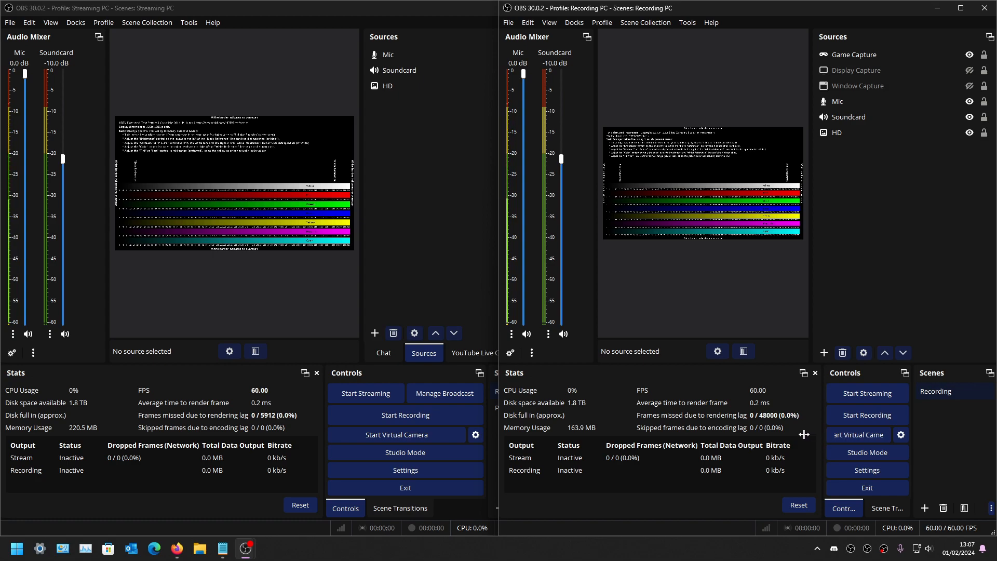
Step: Start the virtual camera in the Recording PC instance and add a new Video Capture Device source to the Streaming PC instance's Recording scene
click(882, 434)
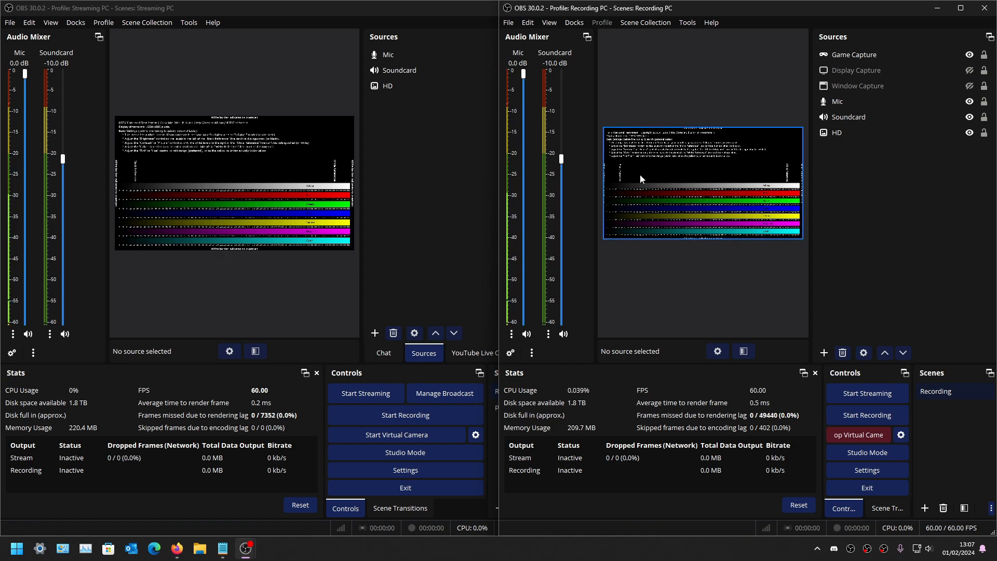
click(375, 332)
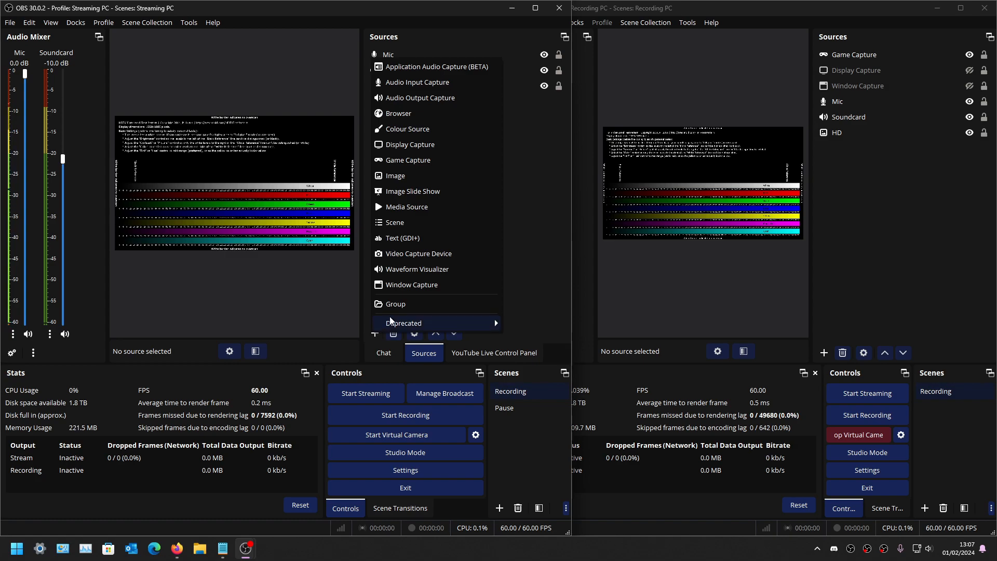
click(409, 252)
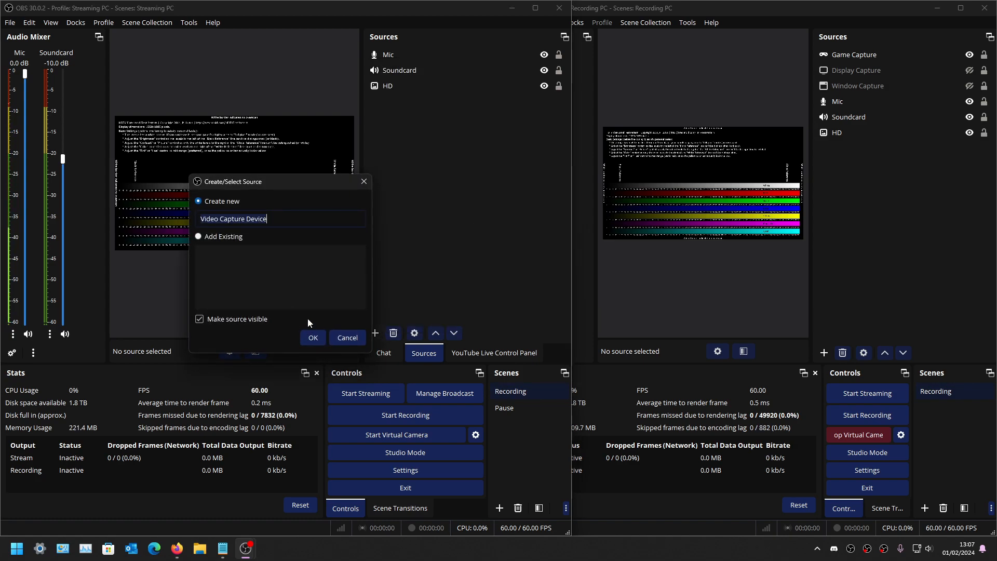
click(316, 336)
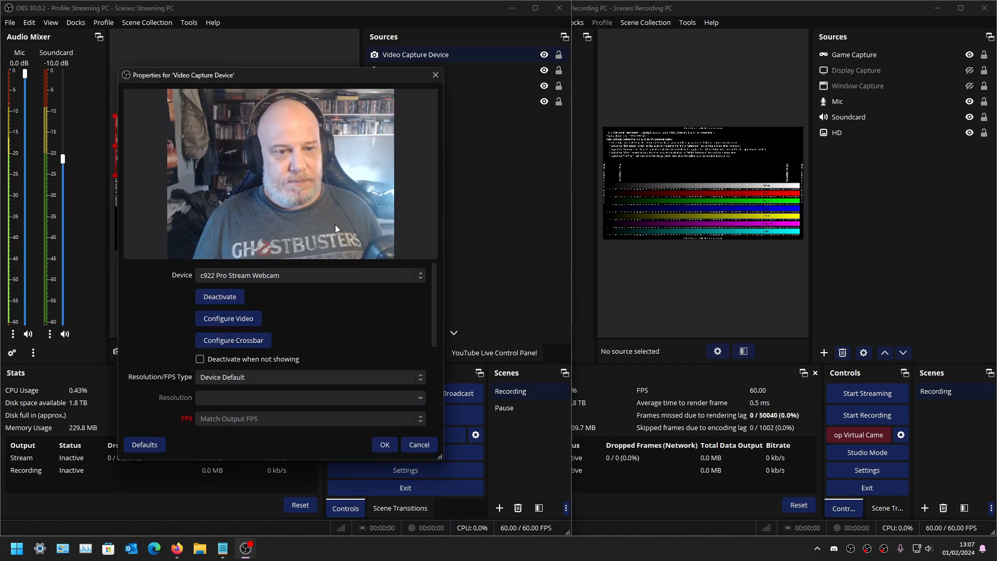
click(302, 272)
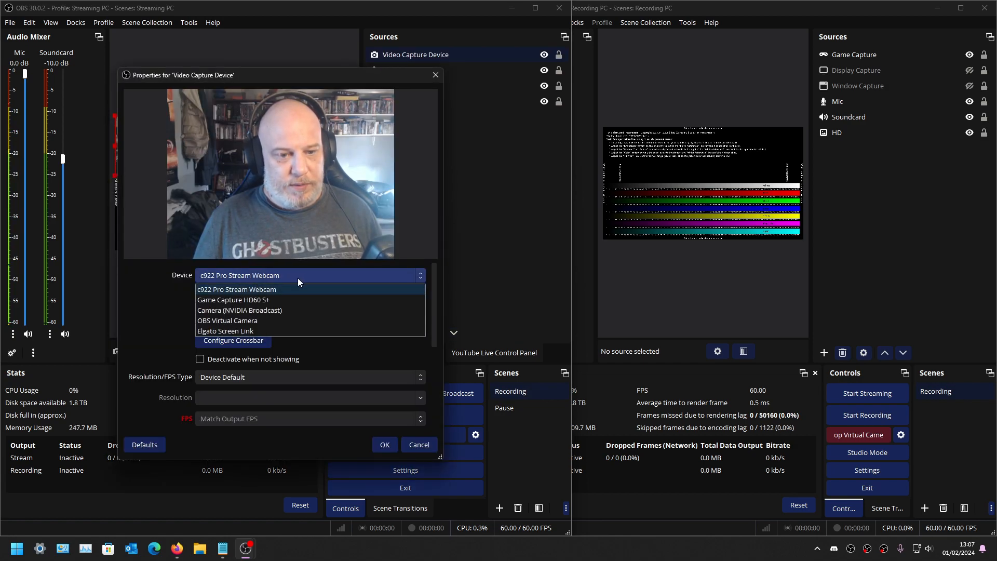
Step: Set the Streaming PC video capture device to OBS Virtual Camera and apply the source properties
click(285, 320)
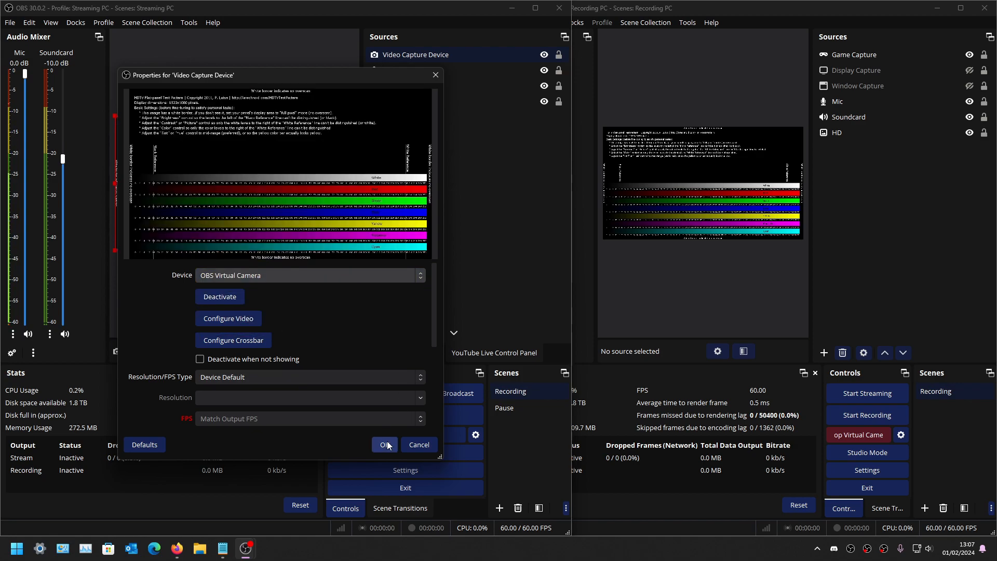
click(384, 445)
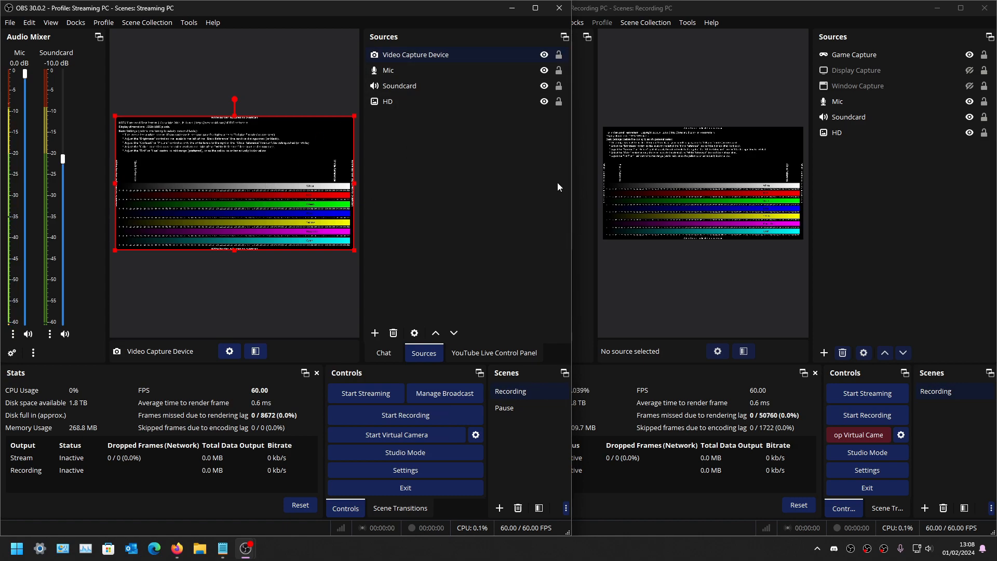
Step: Maximize the Recording PC and Streaming PC windows to compare their test patterns at full size
click(959, 11)
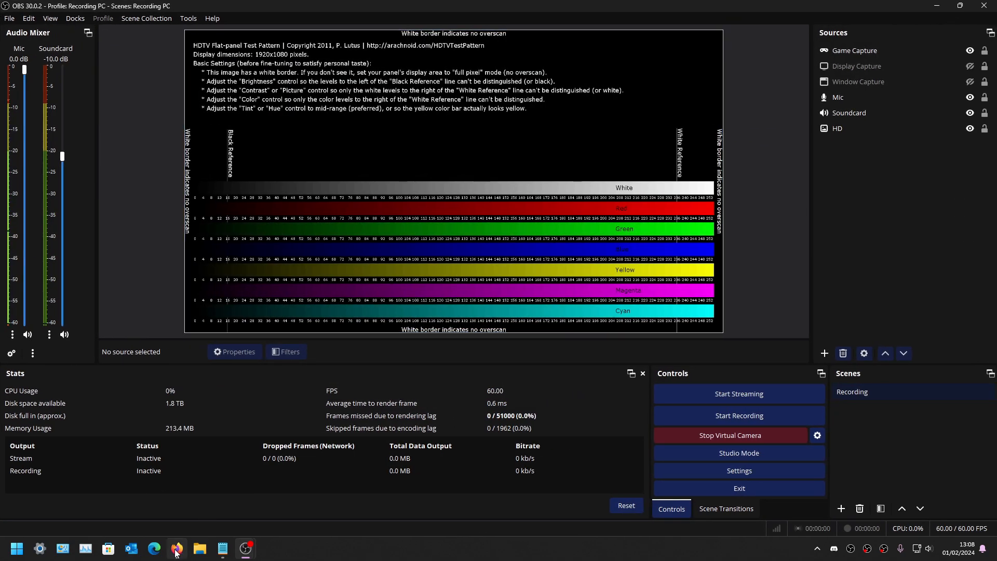
mouse_move(240, 546)
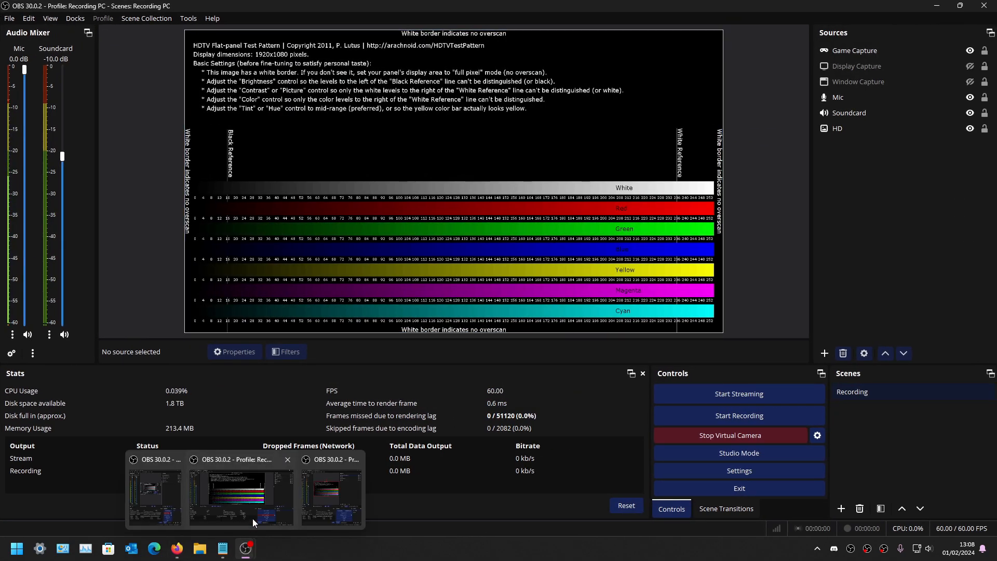
click(333, 496)
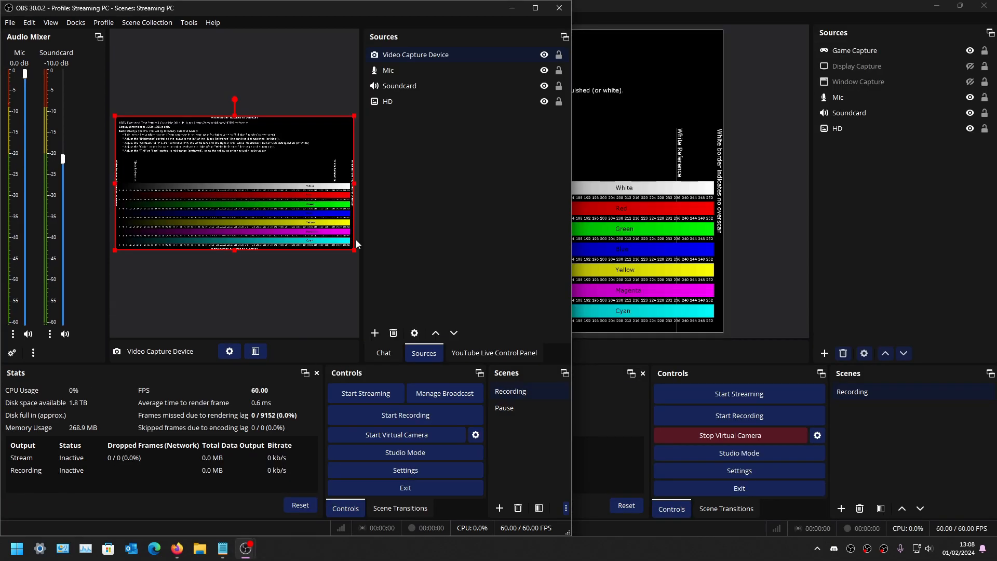
click(534, 8)
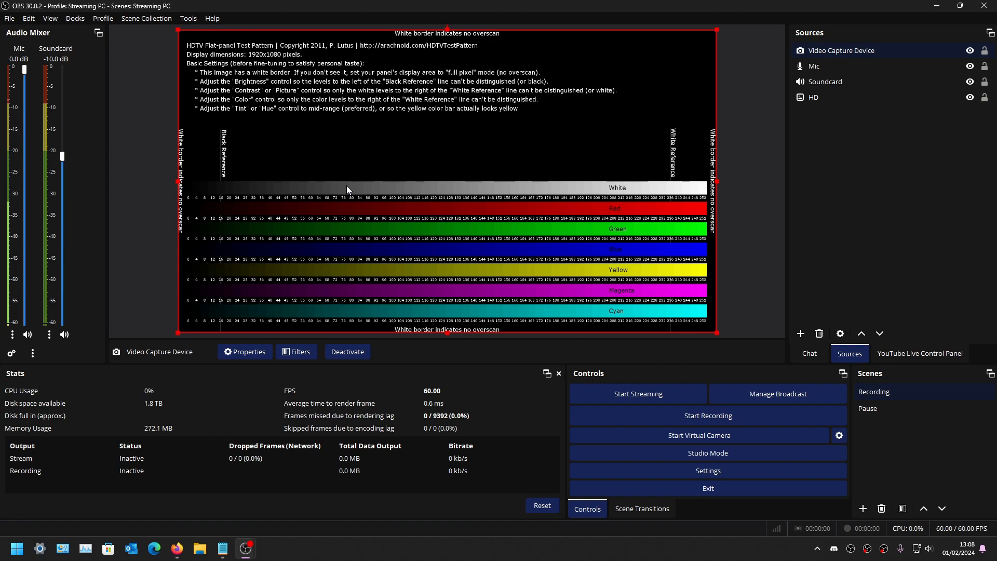
Step: In the video capture device's properties, set a custom resolution of 1920x1080 at 60 FPS
right_click(830, 51)
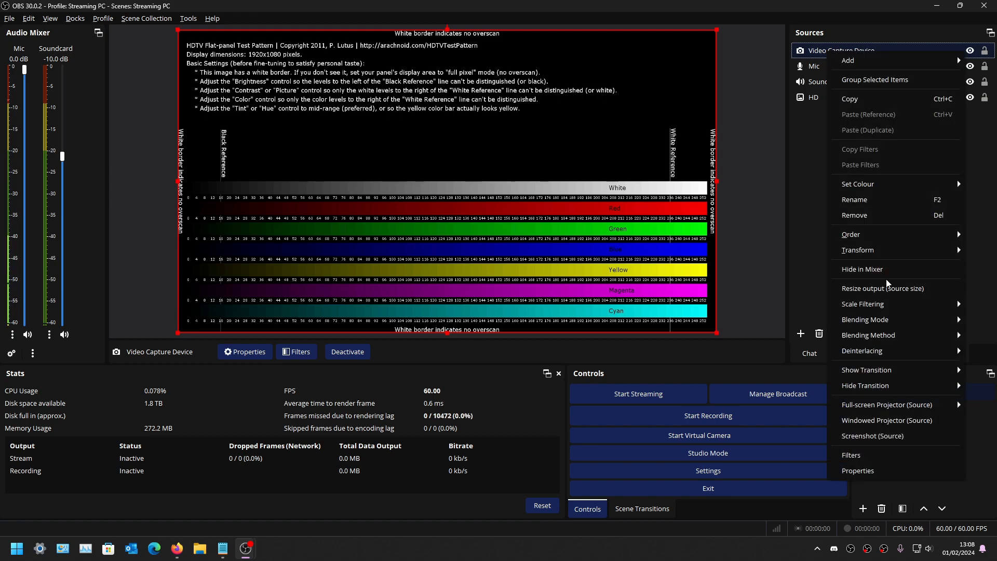
click(864, 469)
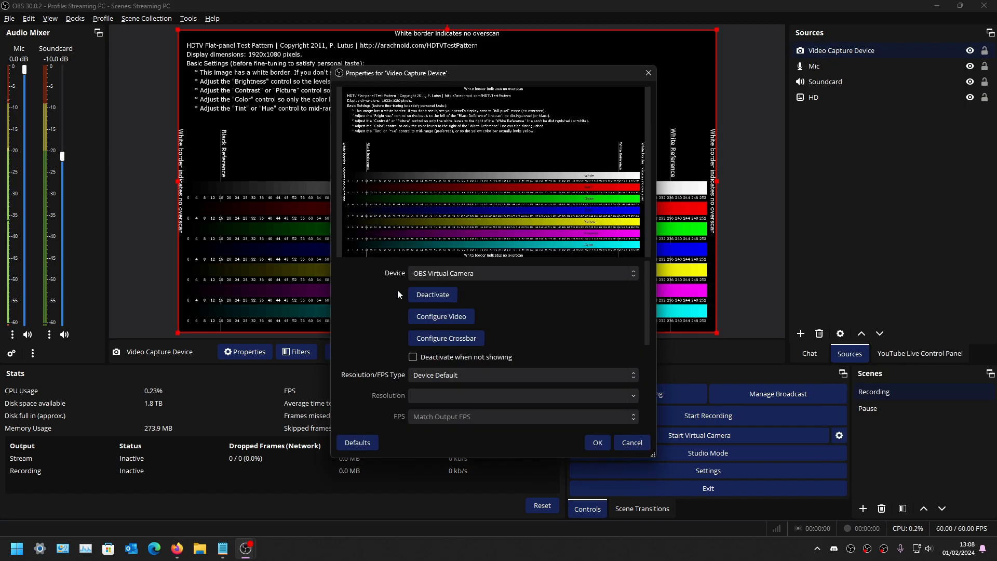
scroll(379, 294, down, 3)
click(462, 278)
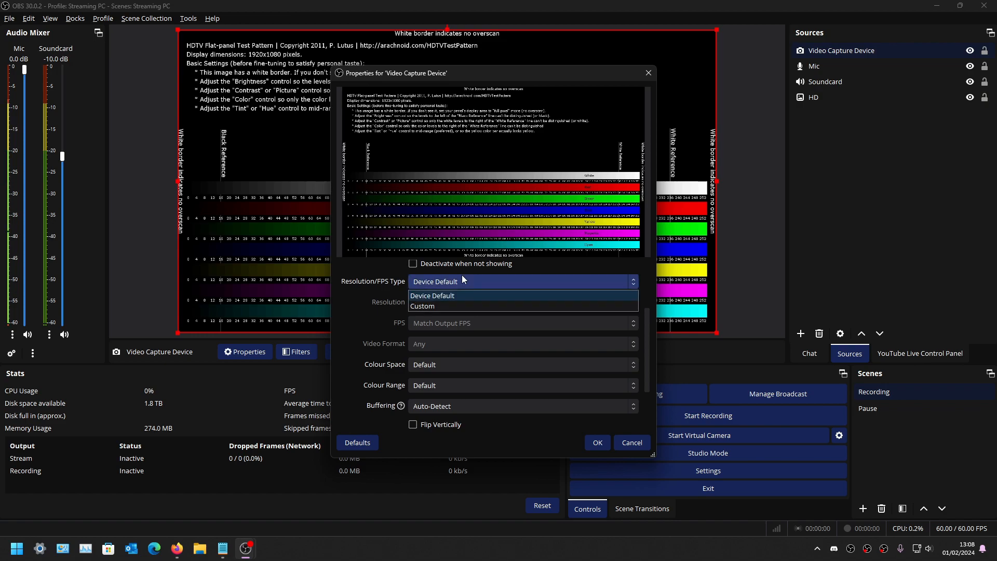
click(445, 304)
click(630, 302)
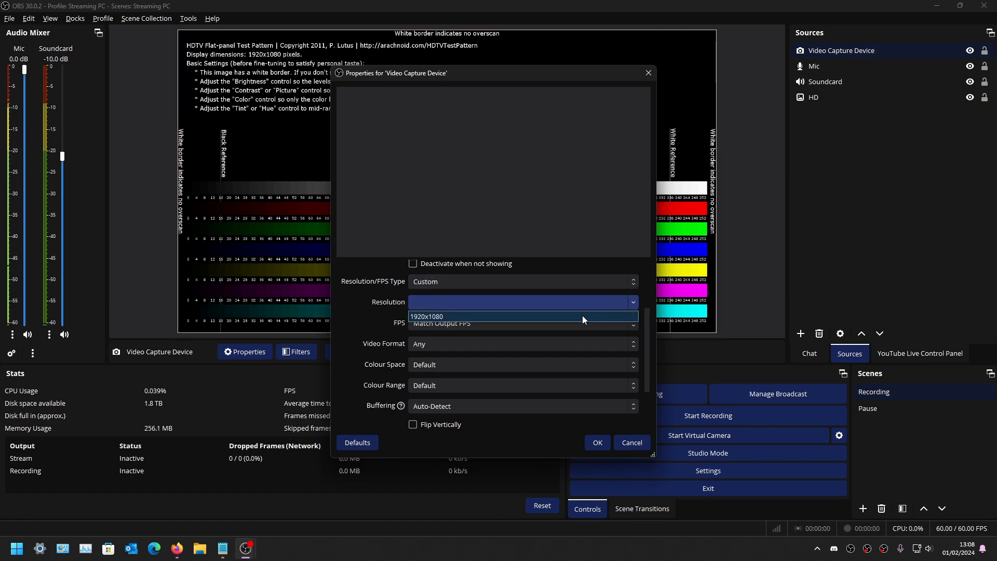
click(581, 317)
click(578, 323)
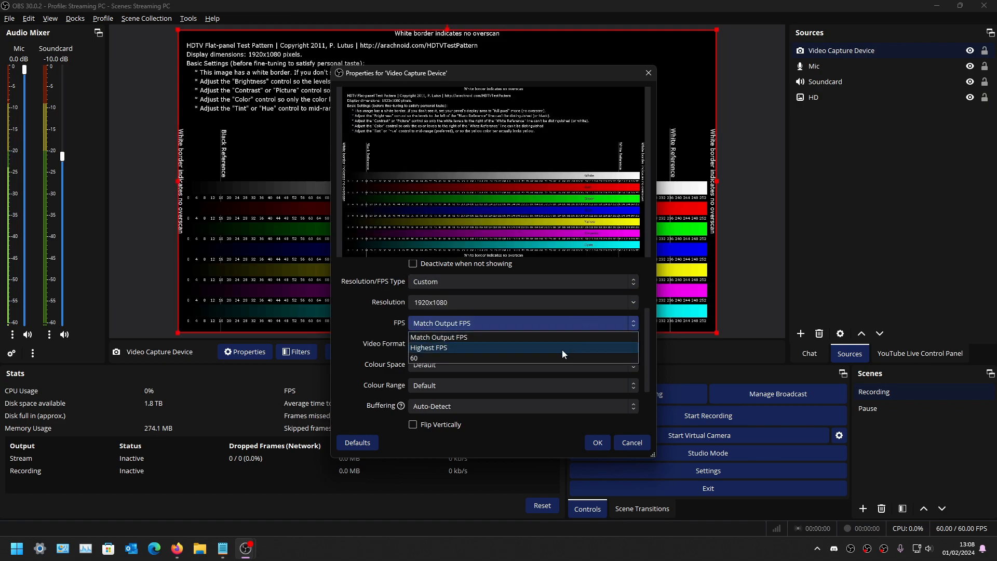
click(533, 360)
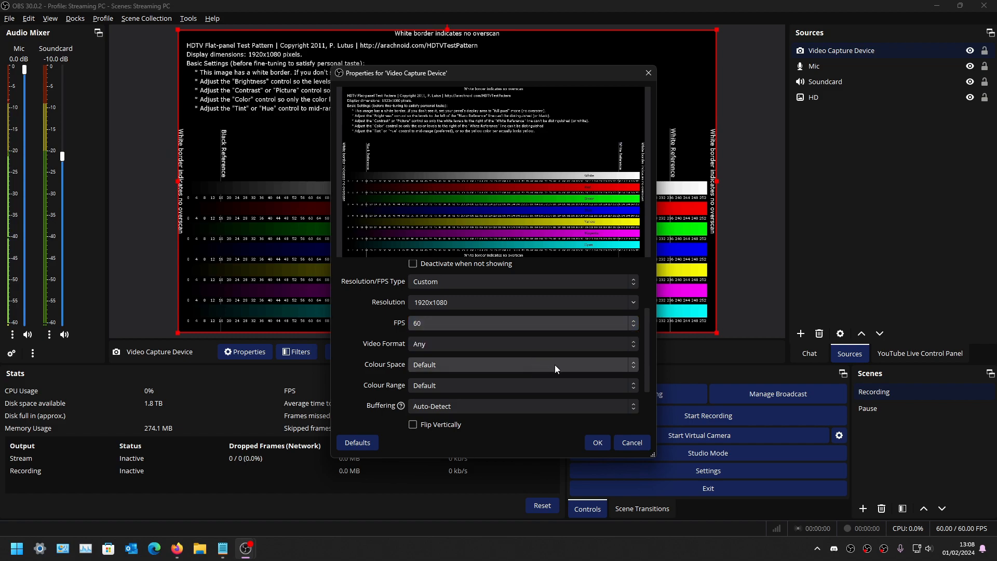
Step: Set the capture device's video format to NV12 and colour space to Rec. 709, and apply the properties
click(523, 347)
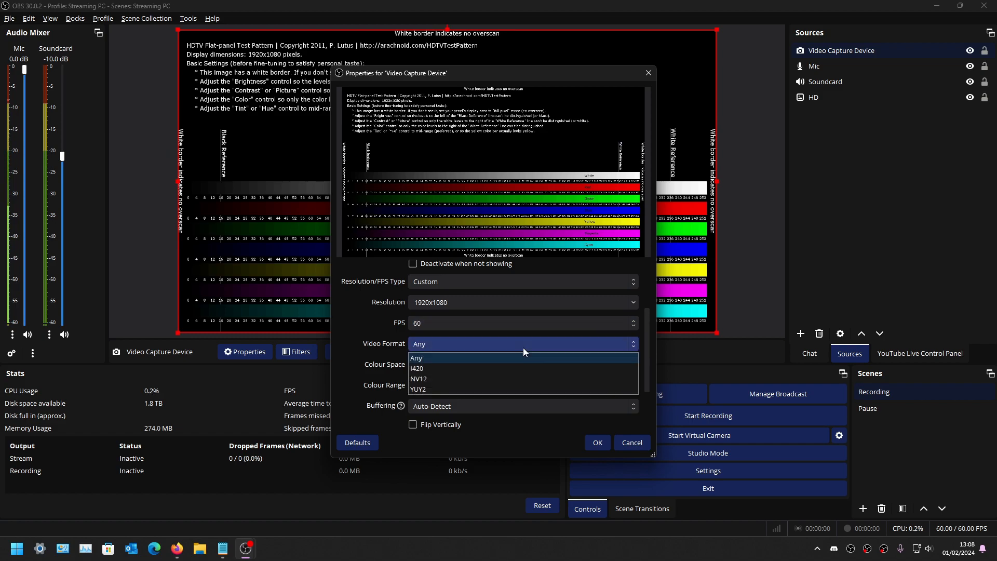
click(512, 379)
click(473, 359)
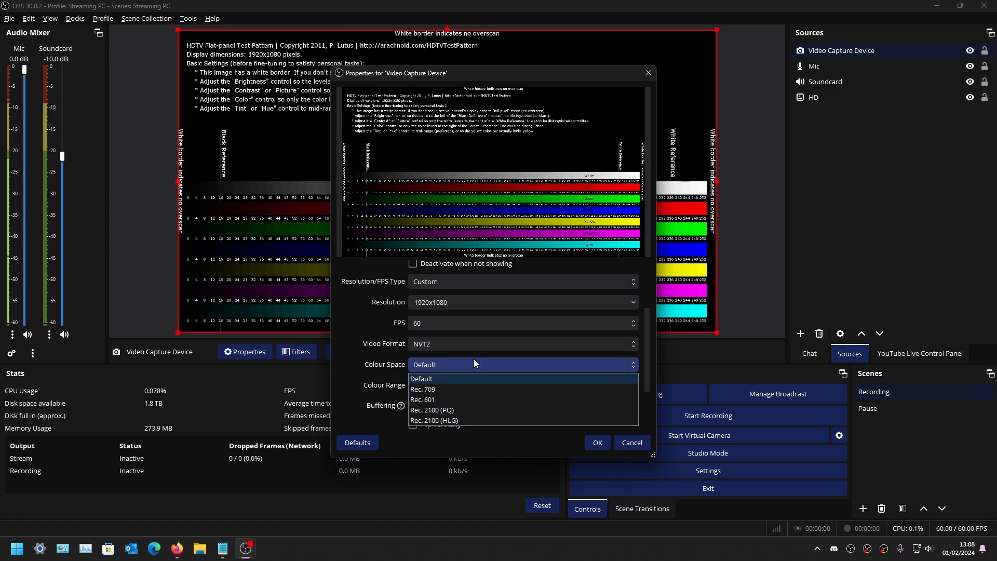
click(464, 389)
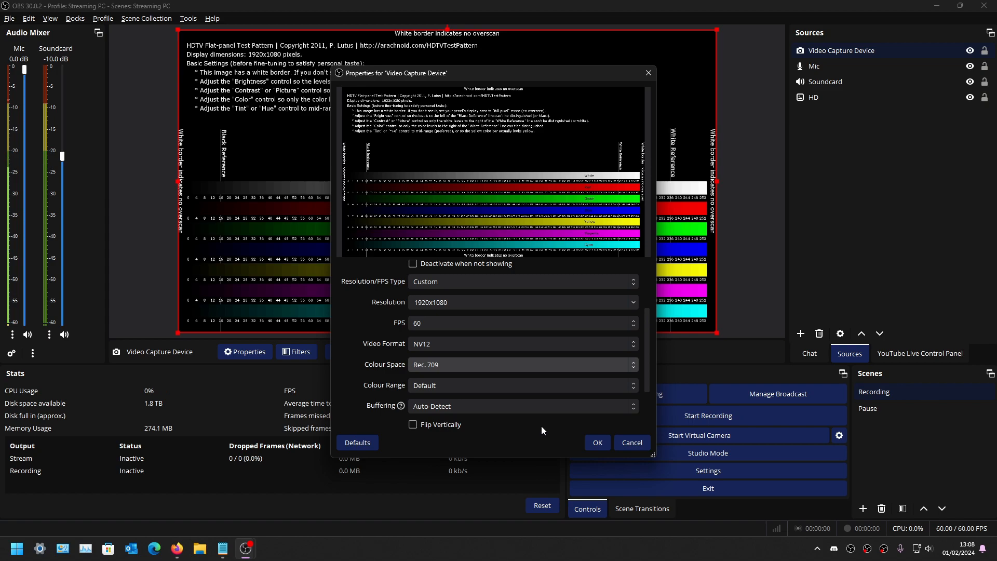
click(597, 442)
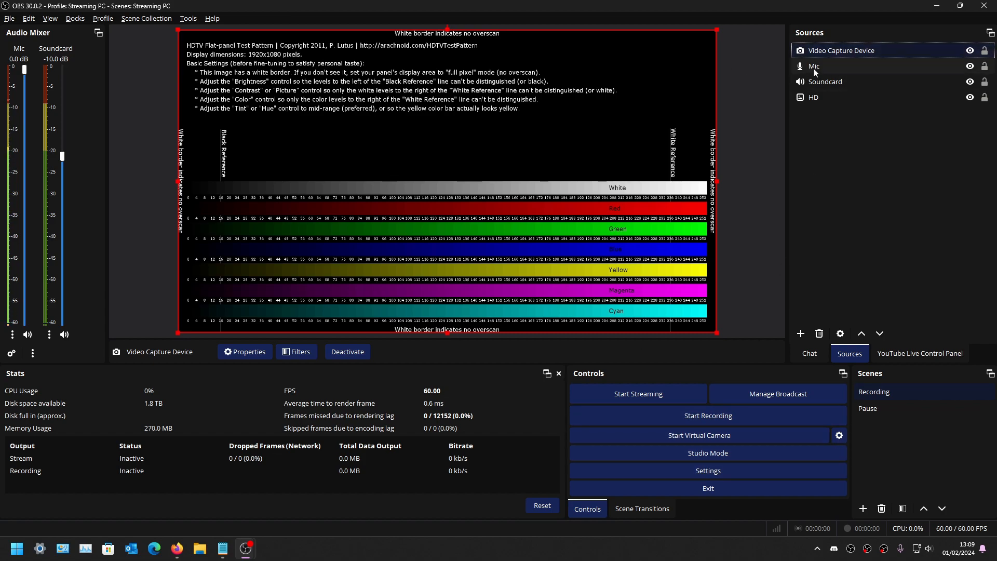
Step: Reopen the video capture device's properties, set the colour range to Full, and apply it
right_click(809, 51)
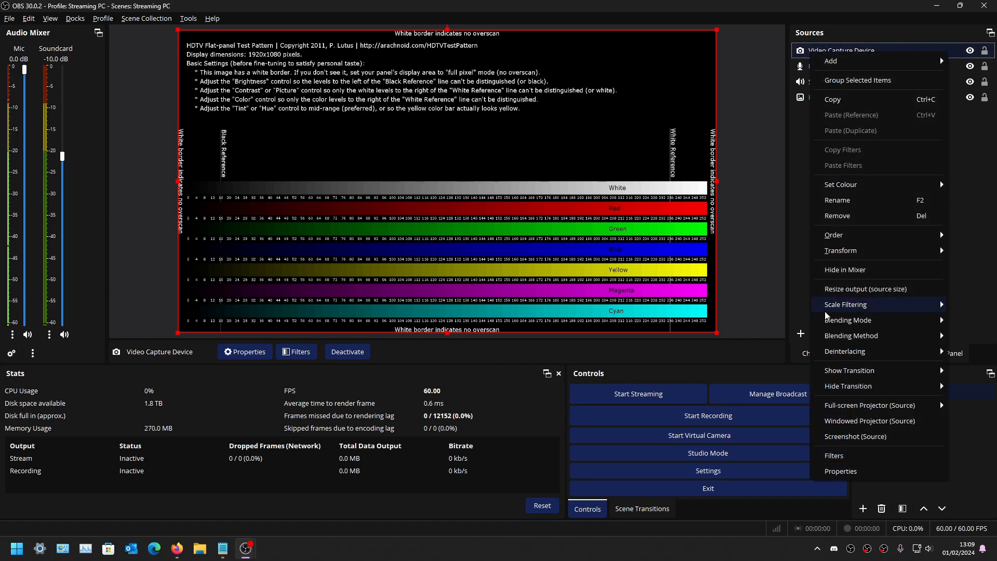
click(827, 471)
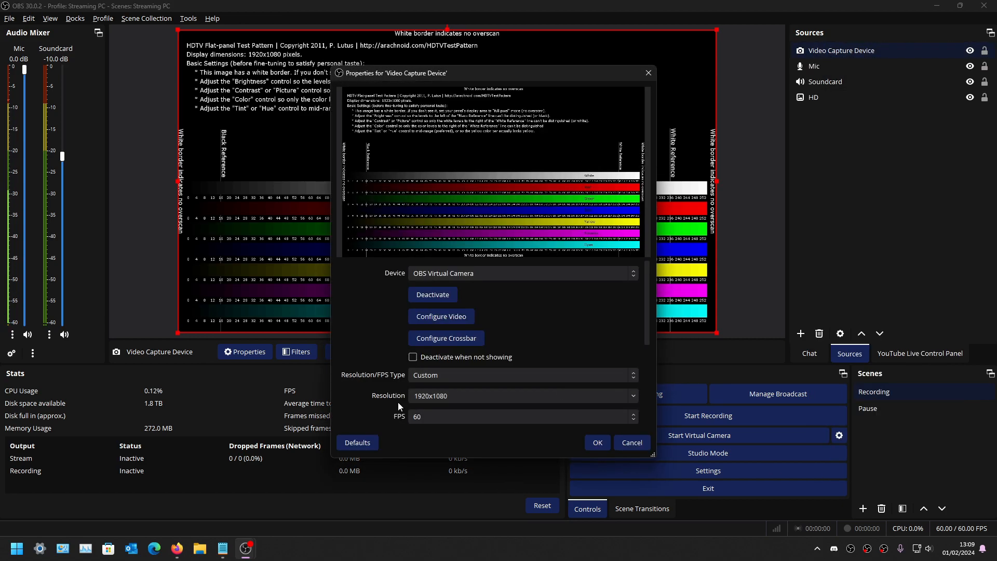
scroll(385, 379, down, 5)
click(438, 310)
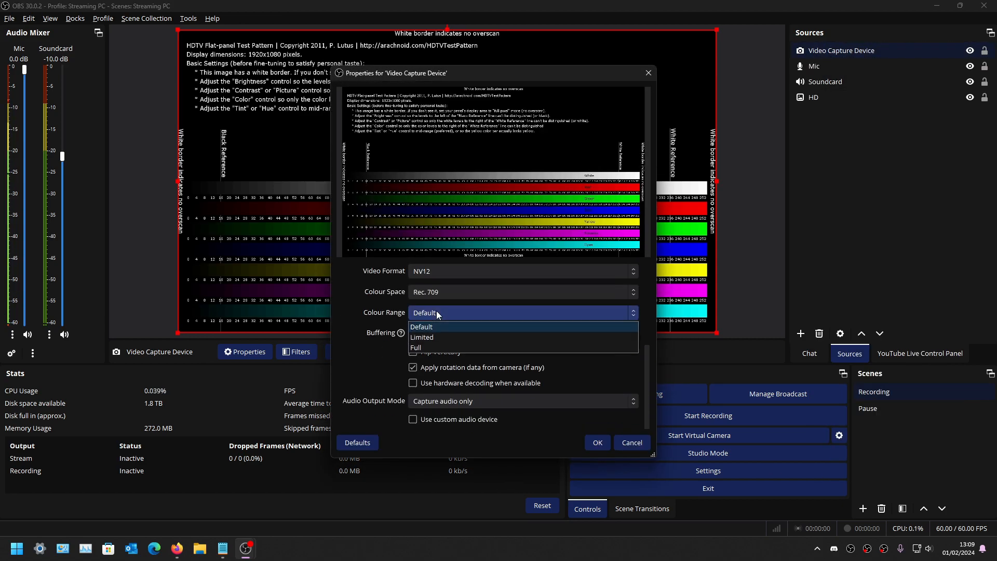
click(424, 348)
click(603, 441)
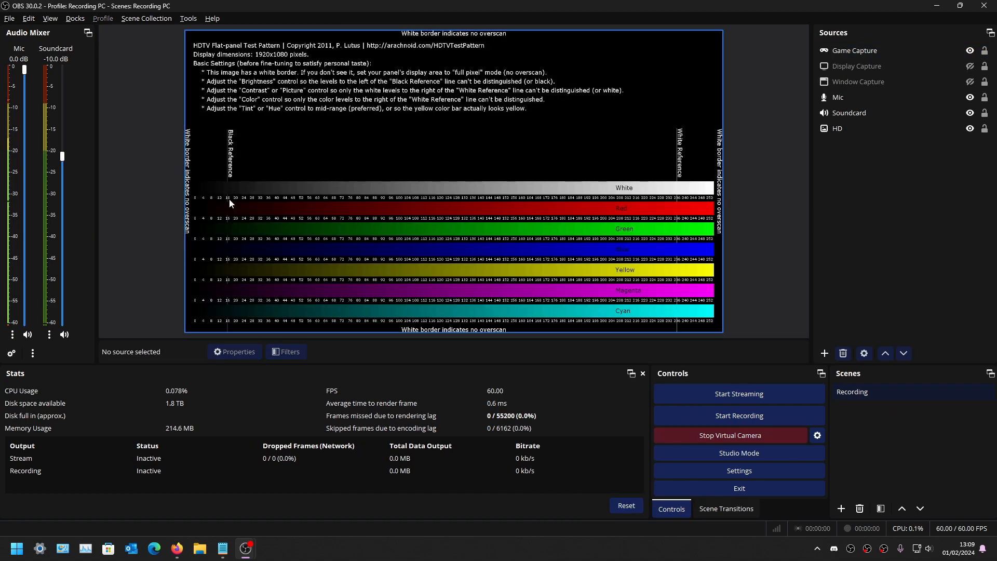
Step: In the Streaming PC instance, add a Colour Correction effect filter with its default name to the video capture device
key(alt+Tab)
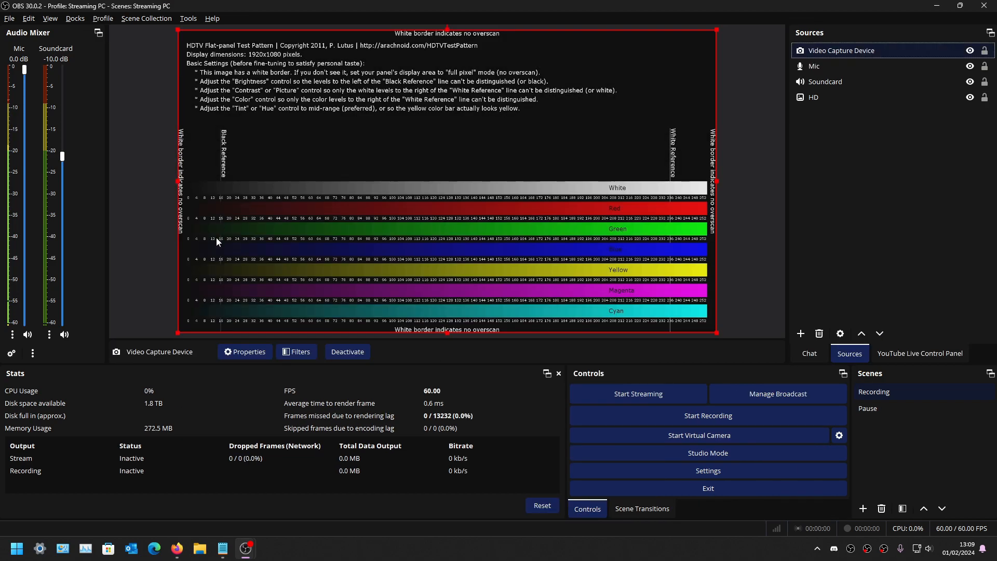
right_click(807, 48)
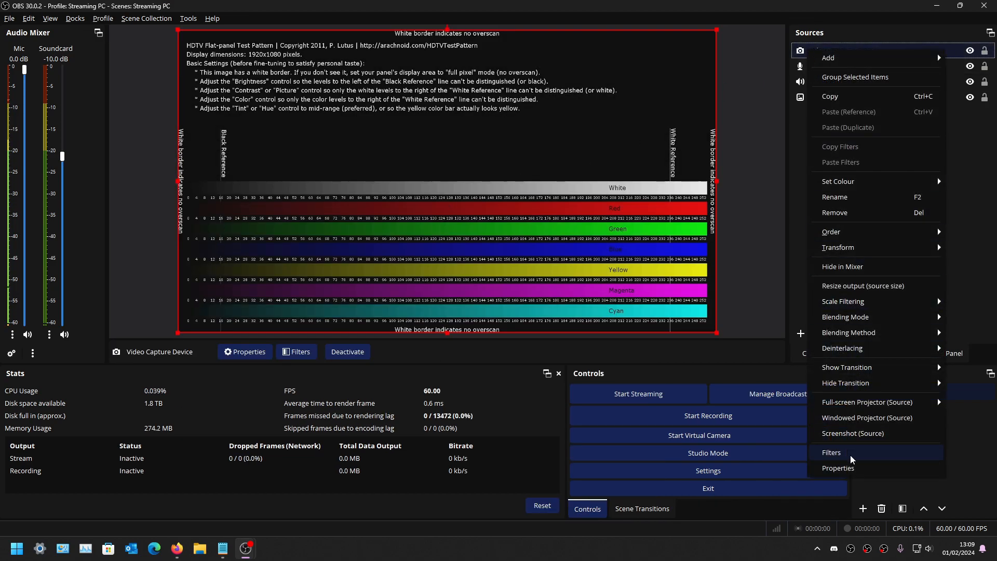
click(830, 511)
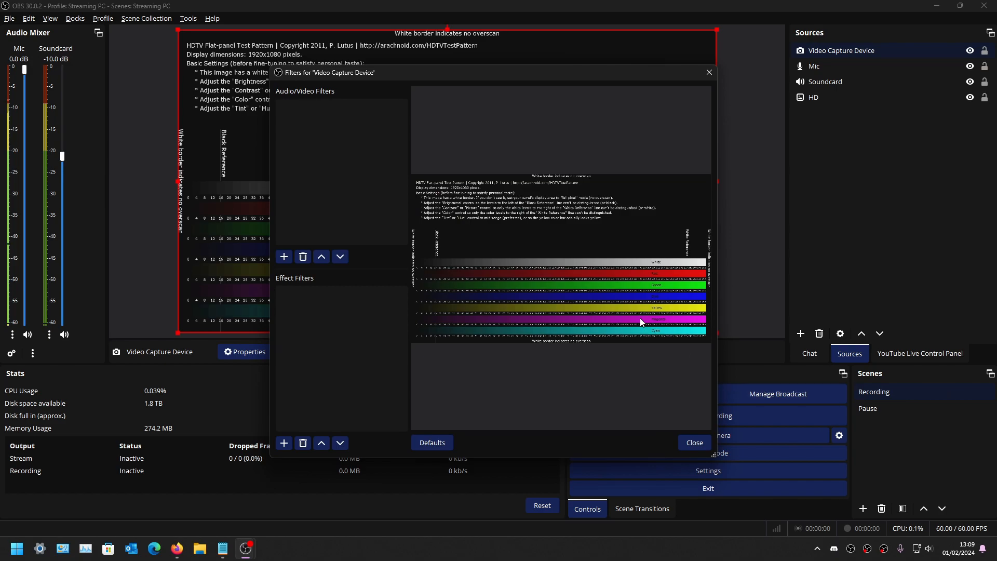
click(284, 441)
click(343, 297)
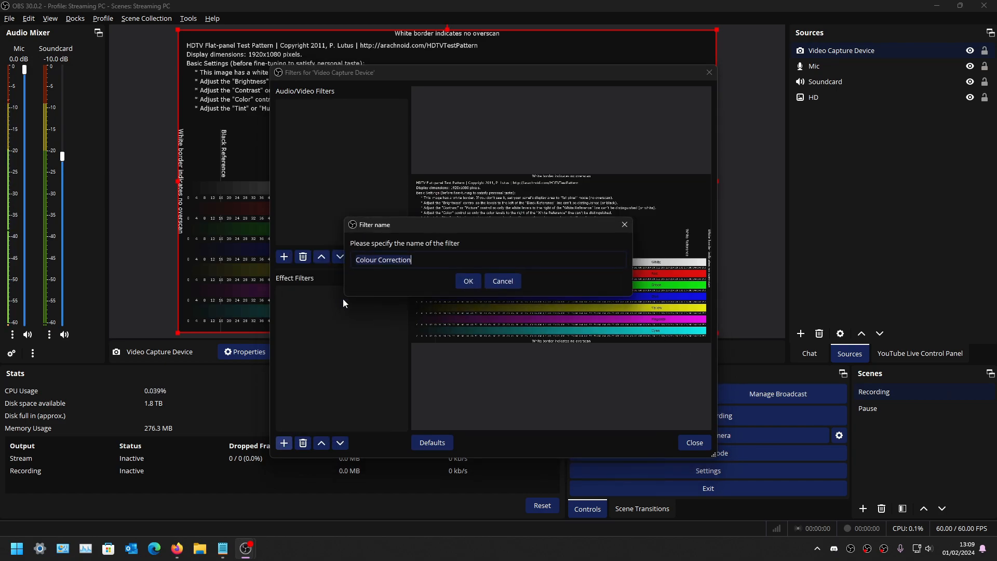
click(468, 281)
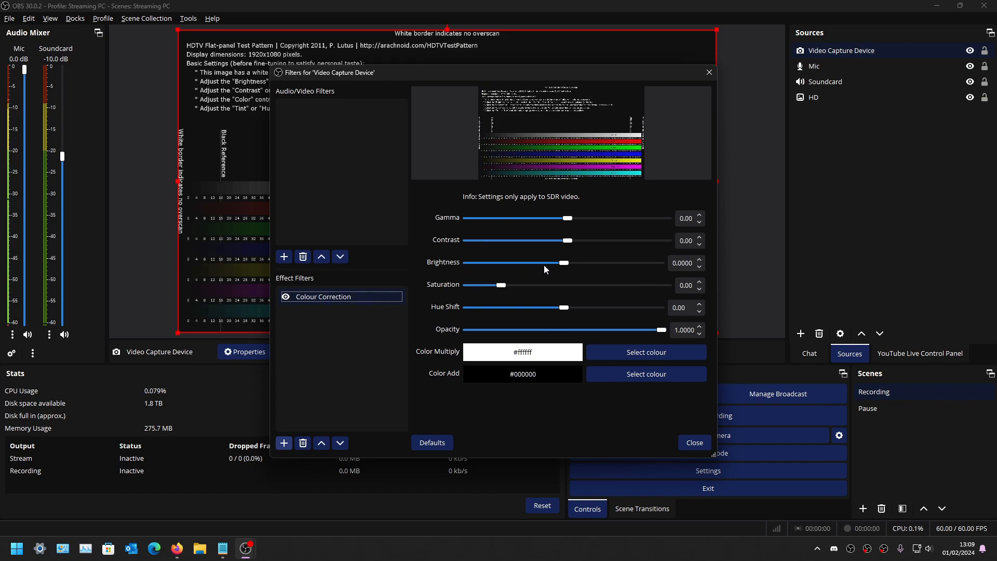
Step: Lower the Colour Correction filter's brightness in small decrements past -0.0056, and close the filter window
click(699, 267)
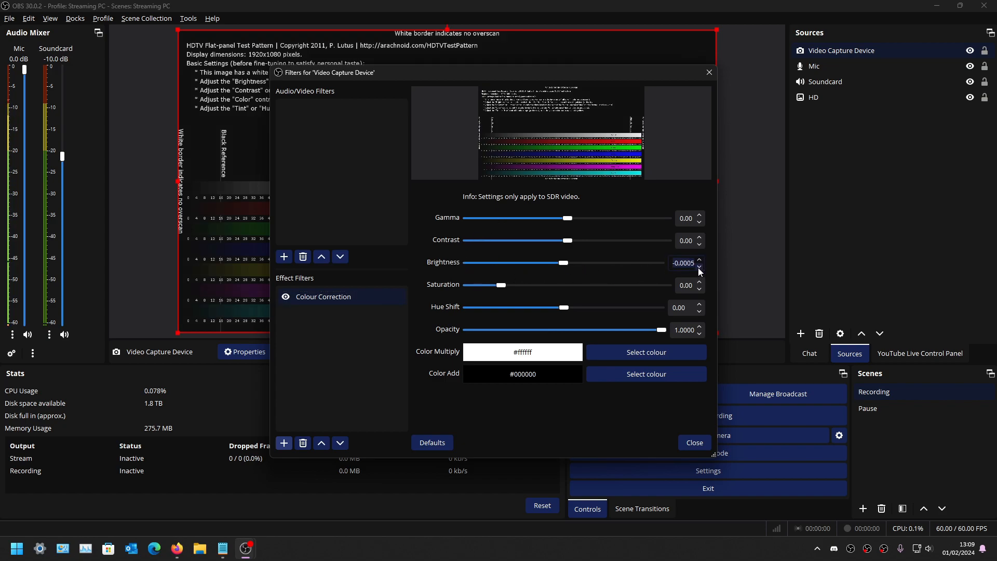
click(699, 267)
click(699, 267)
click(698, 266)
click(699, 267)
click(699, 267)
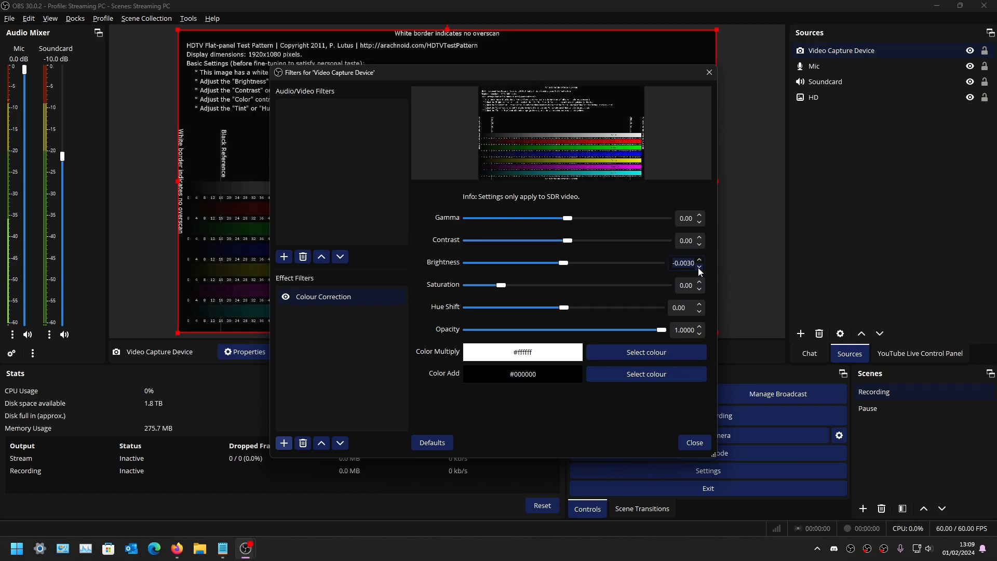
click(699, 267)
click(699, 267)
click(698, 267)
click(699, 267)
click(698, 267)
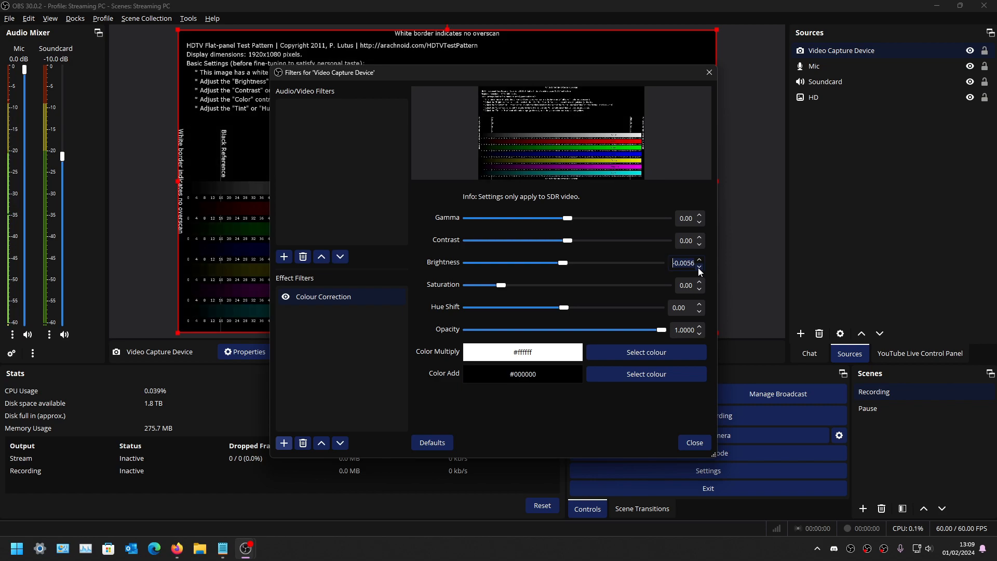
click(699, 267)
click(698, 267)
click(698, 267)
click(699, 266)
click(699, 267)
click(699, 266)
click(699, 267)
click(699, 267)
click(699, 267)
click(696, 443)
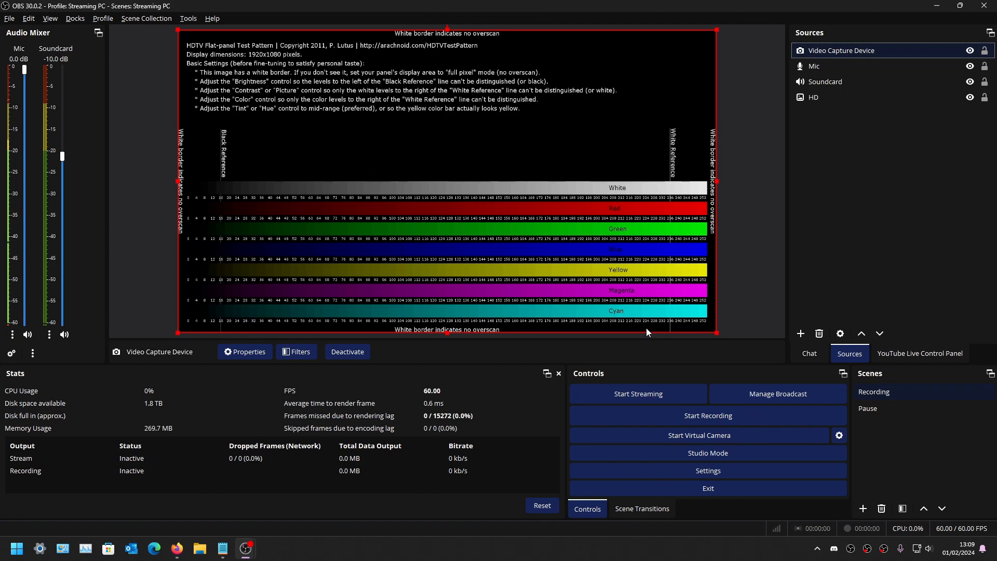
Step: Switch to the Recording PC instance, check its test pattern, and tile it side by side with the Streaming PC window
key(alt+Tab)
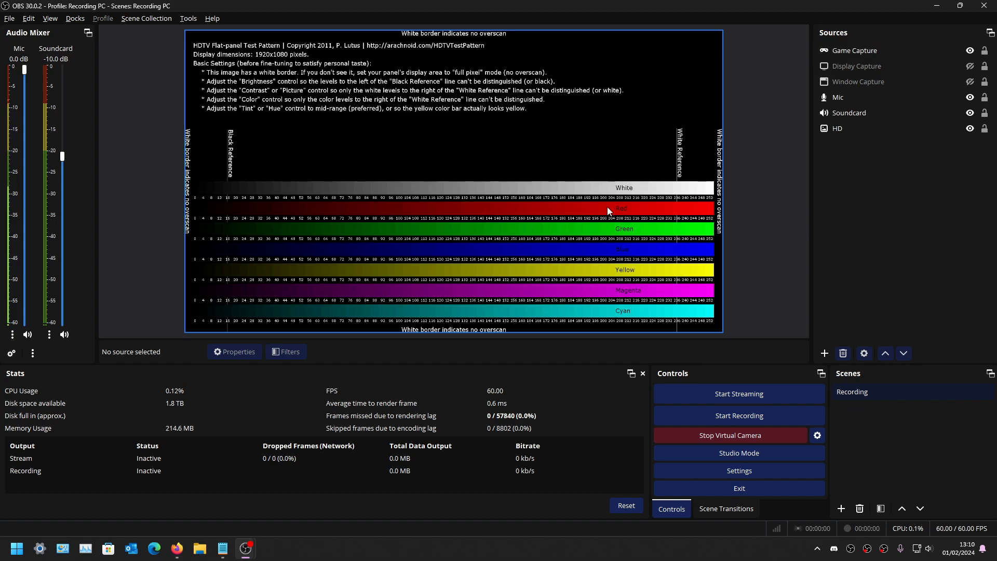
click(633, 251)
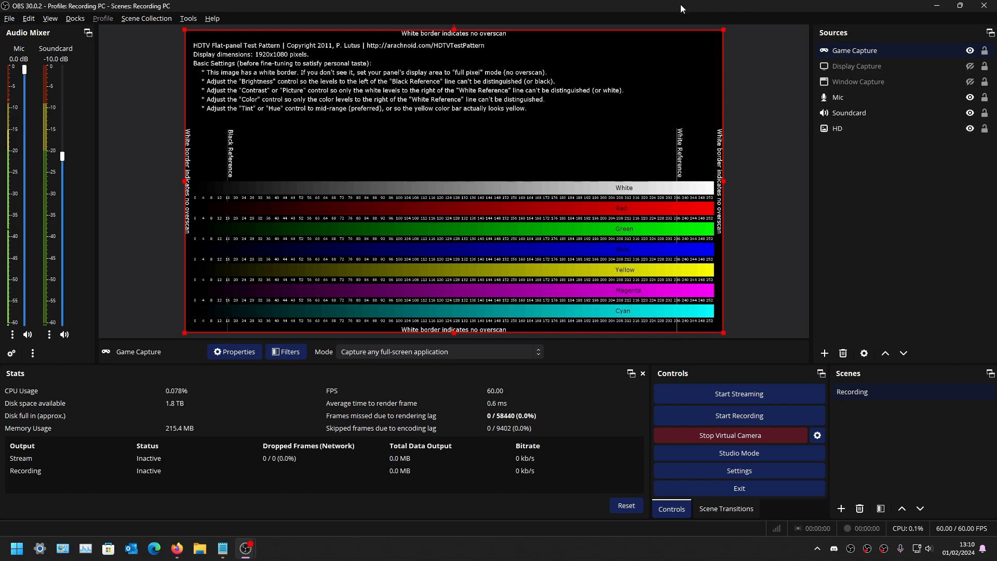
drag(681, 4, 995, 95)
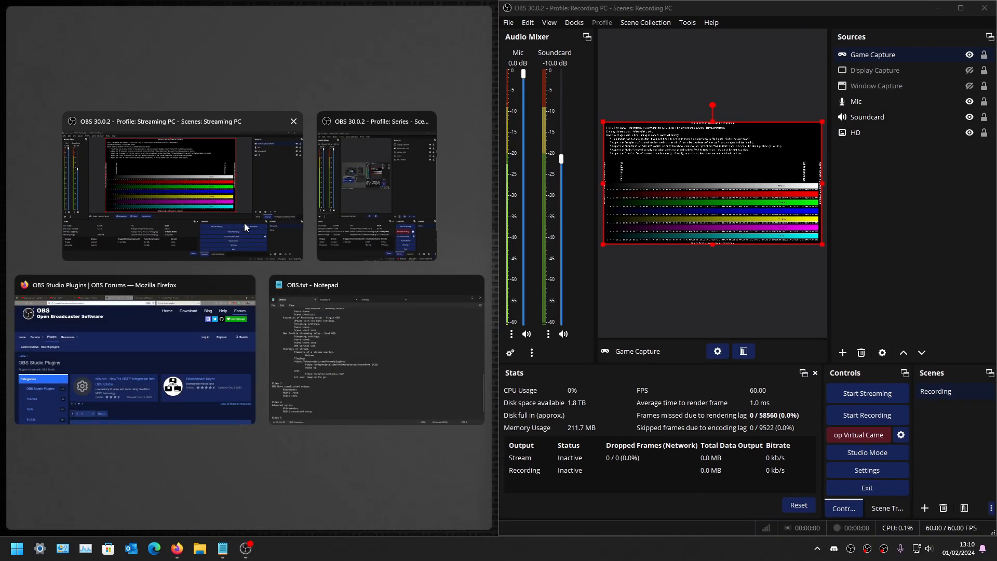
click(229, 191)
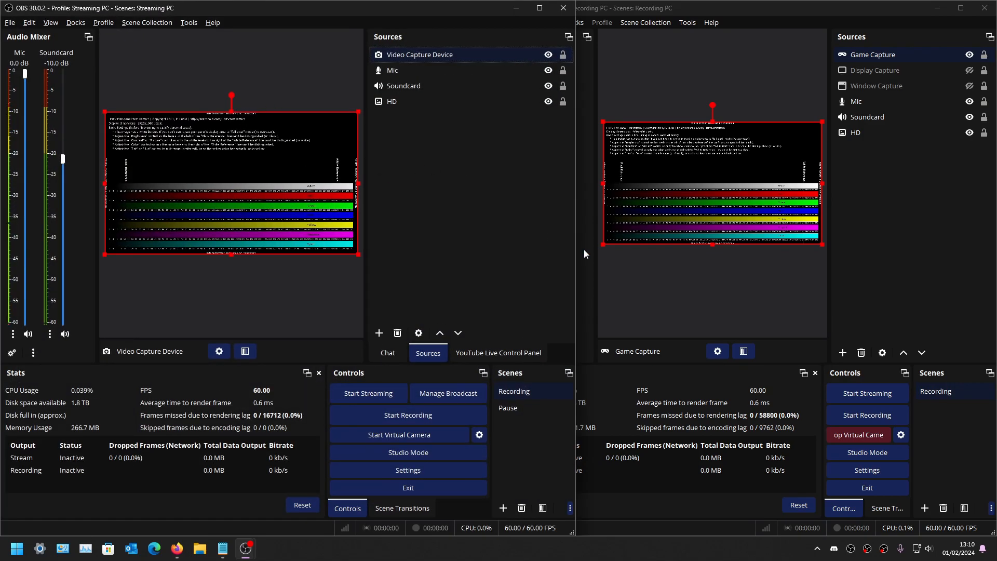
Step: In the Streaming PC instance's advanced settings, set the video colour space to Rec. 709 and save
click(514, 241)
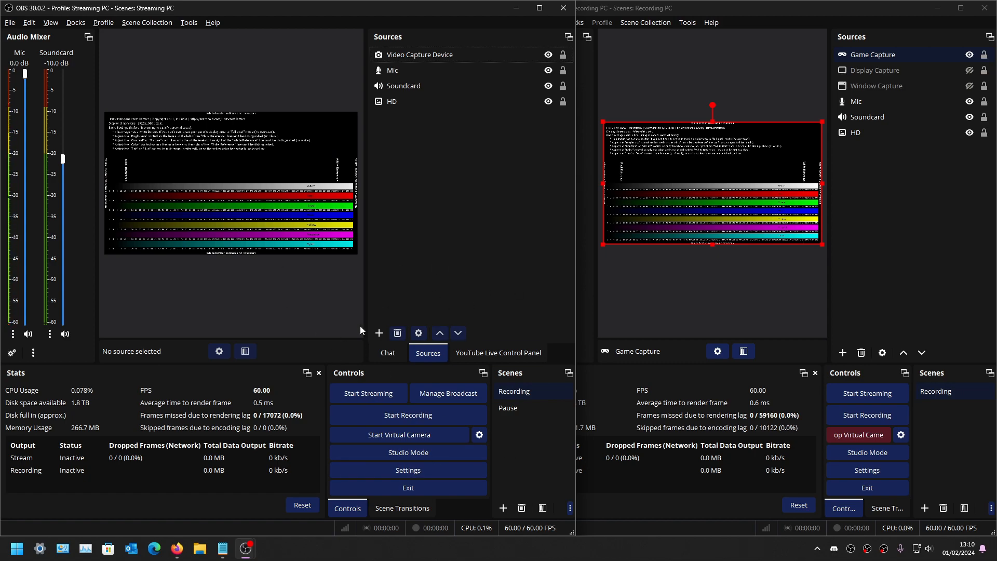
click(374, 471)
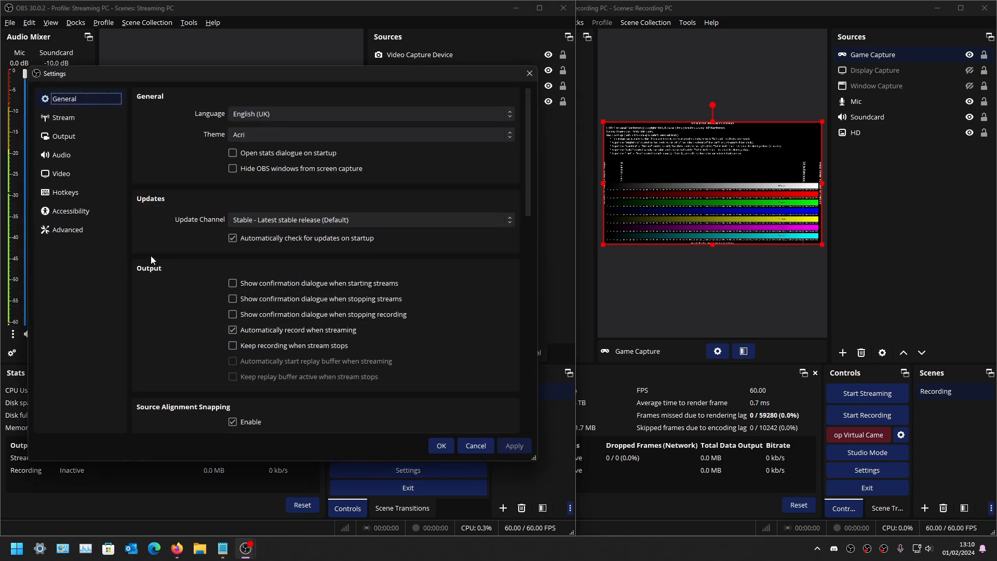
click(70, 230)
scroll(151, 271, down, 10)
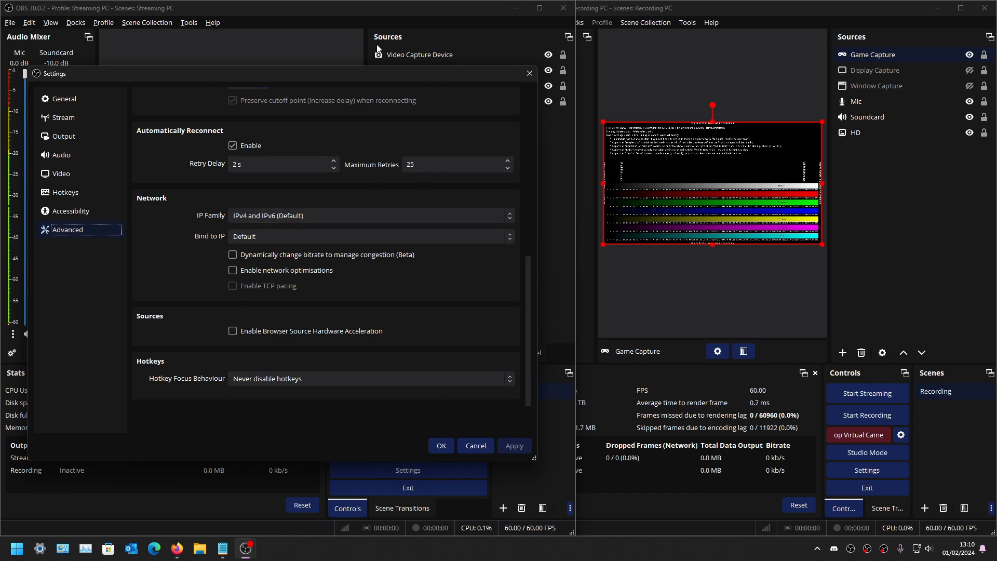
click(74, 175)
click(67, 234)
scroll(307, 254, up, 1)
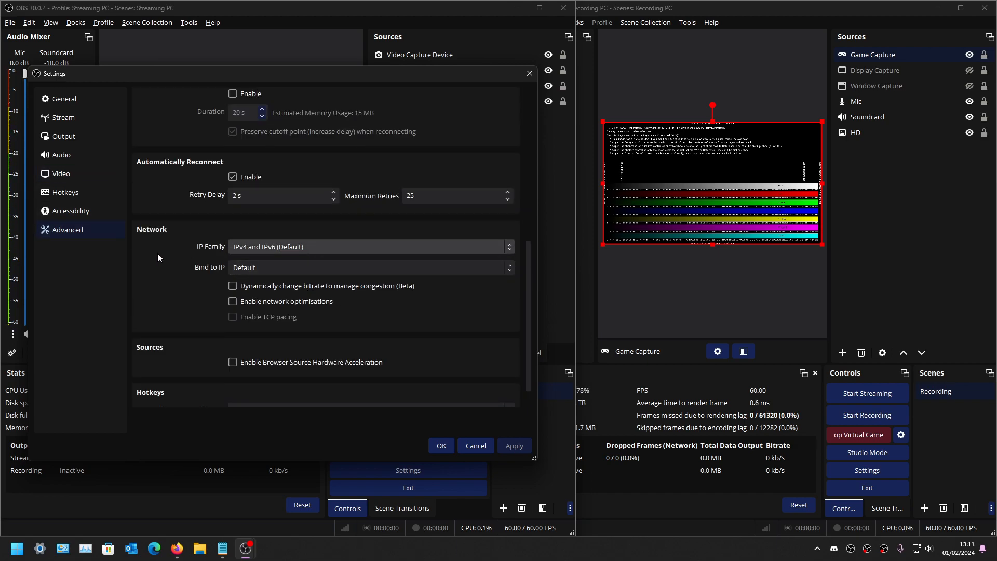
scroll(306, 249, up, 10)
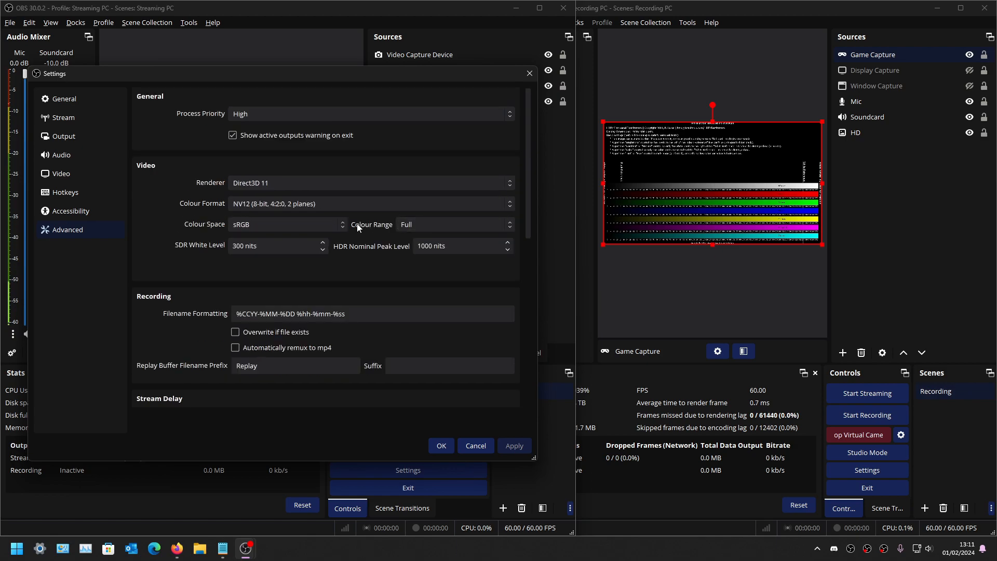
click(311, 225)
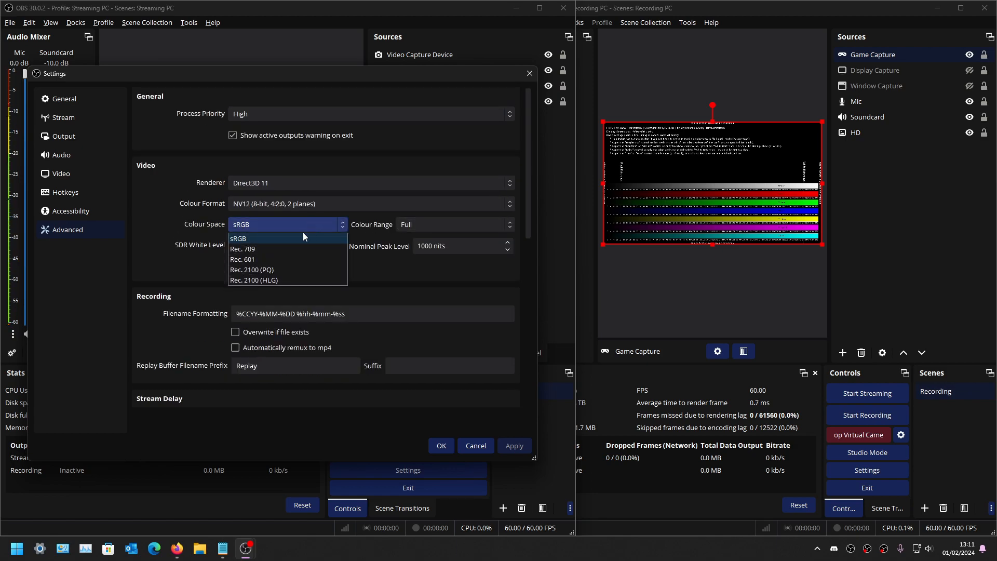
click(299, 249)
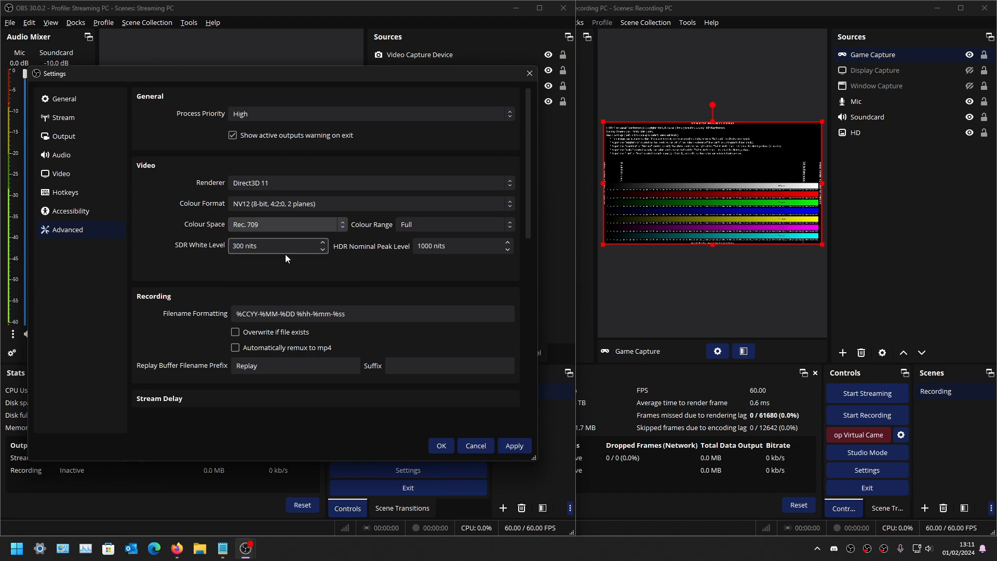
click(444, 447)
Step: Check the video format, colour space and colour range in the Video Capture Device's properties
right_click(402, 57)
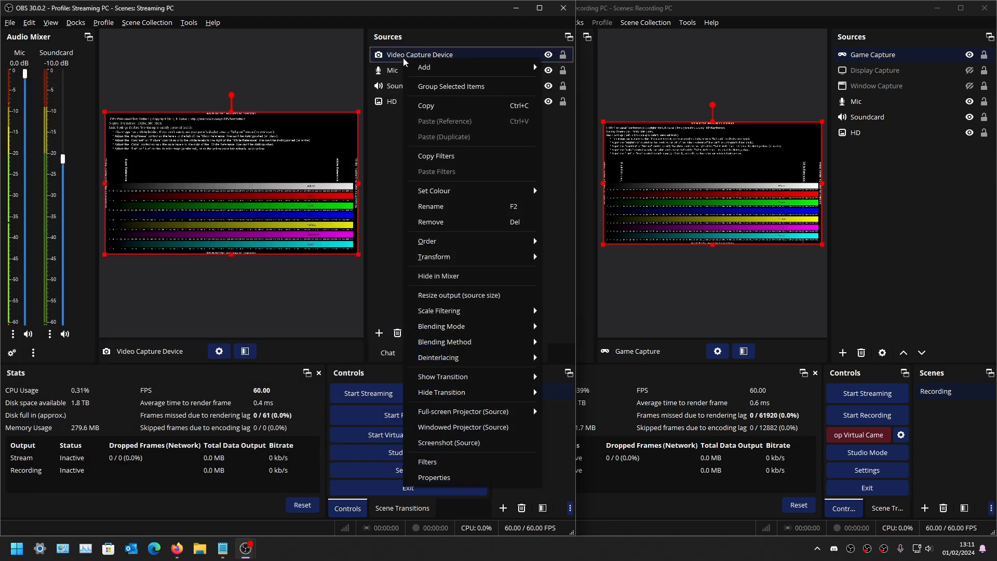
click(454, 477)
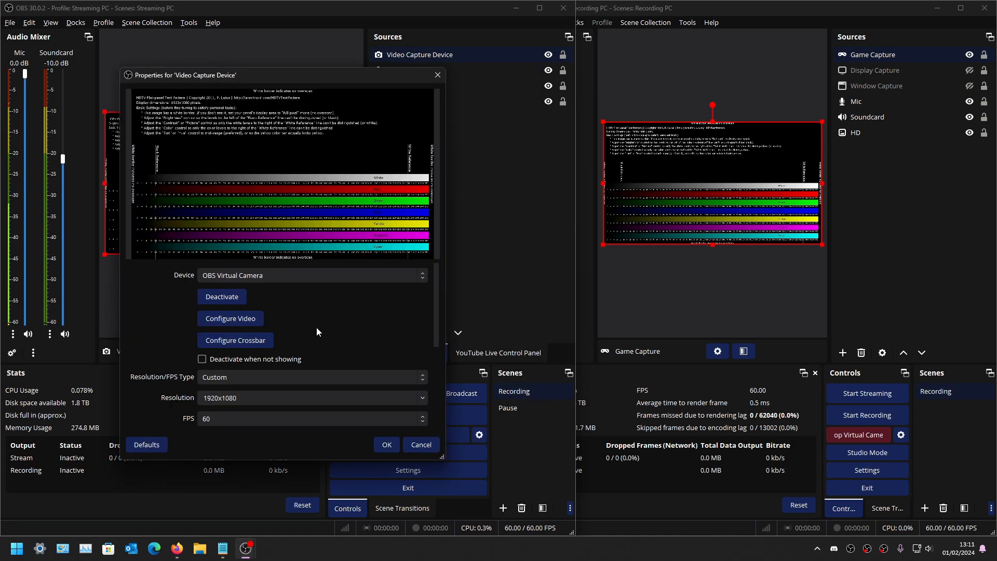
scroll(171, 311, down, 5)
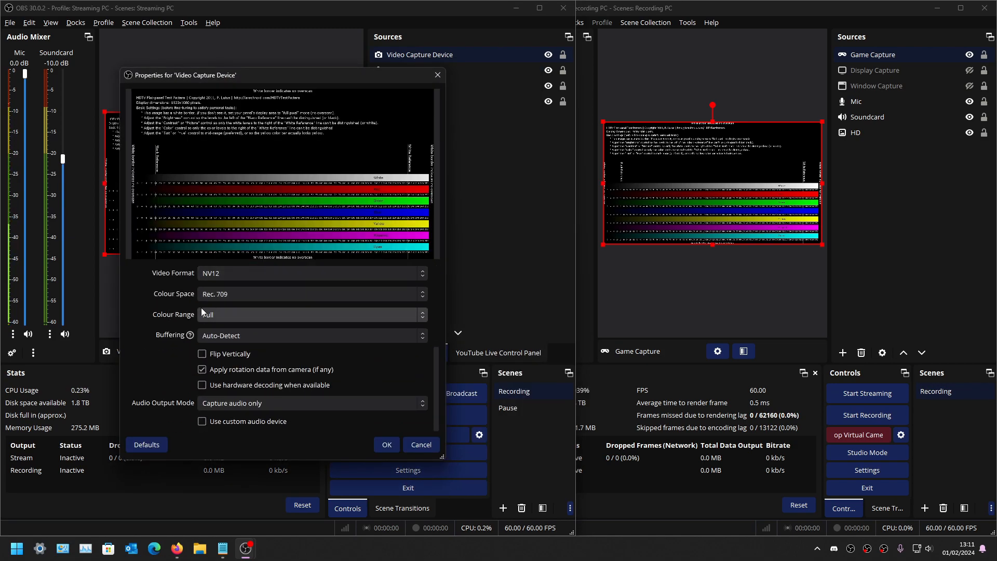
click(387, 444)
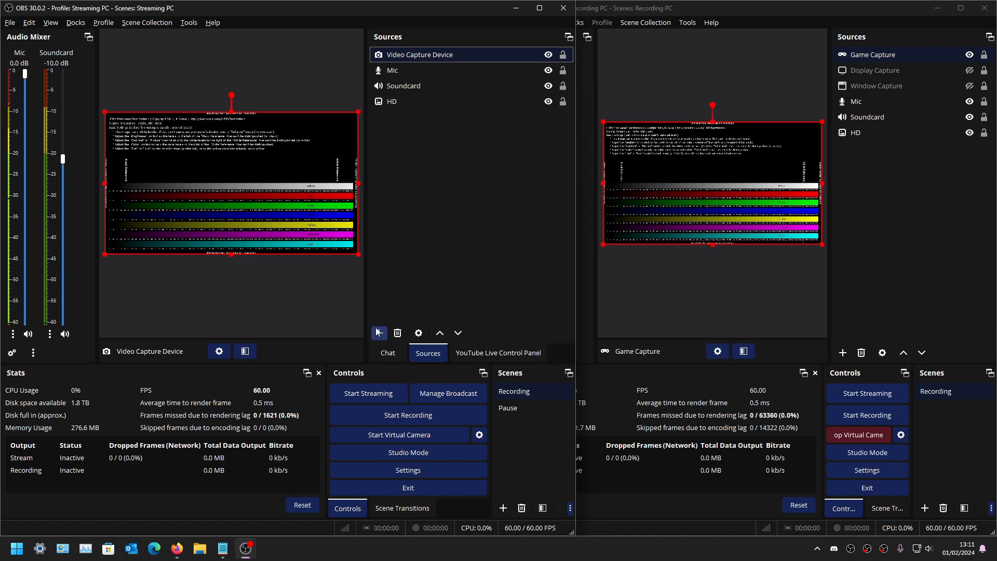
Step: Shrink the Video Capture Device to about 543 px from the canvas's right edge and 305 px from its bottom, and hide the HD source
drag(356, 254, 287, 207)
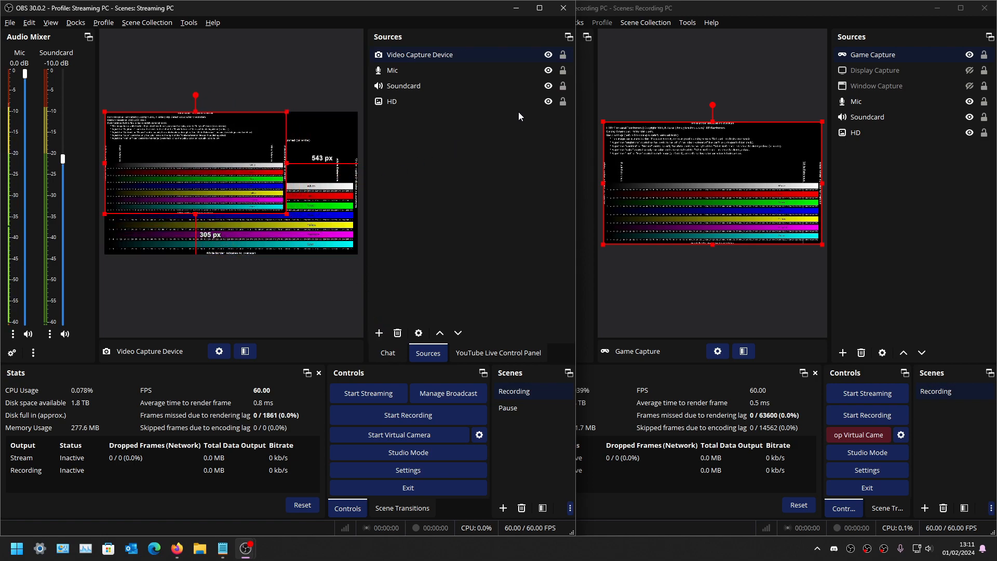
click(548, 102)
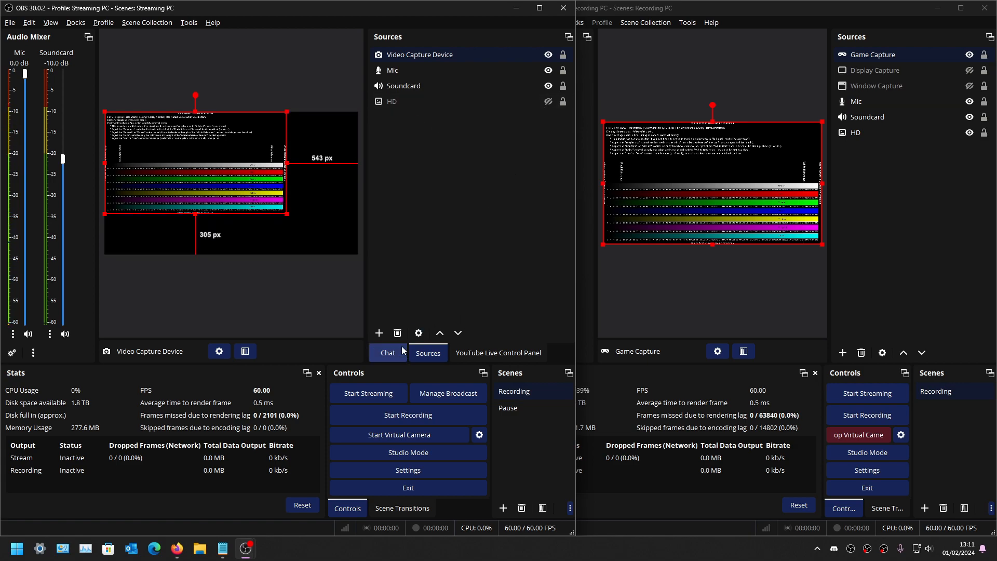
click(548, 102)
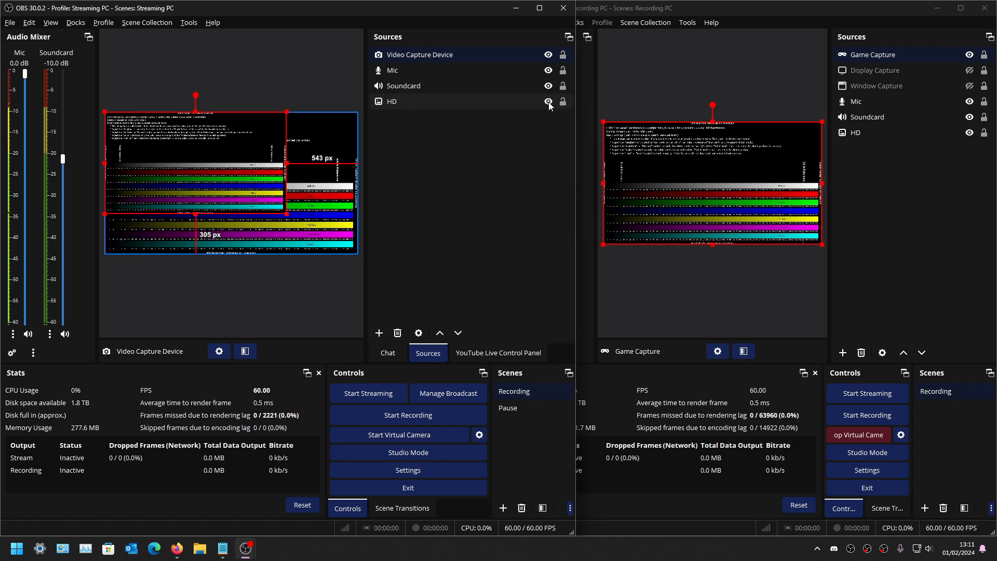
click(549, 103)
click(549, 102)
click(549, 103)
click(548, 102)
click(549, 103)
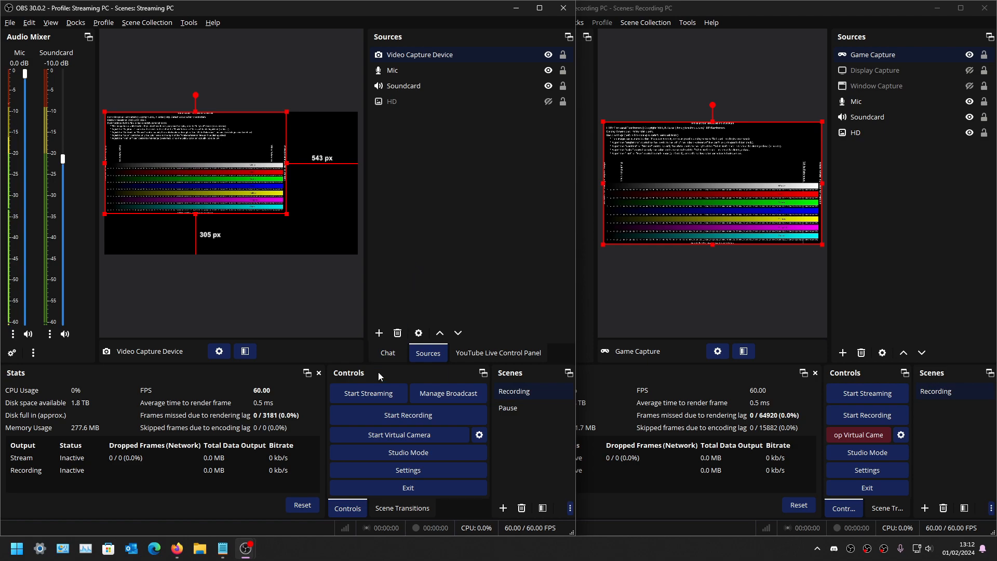
Step: Add a new image source named Stream1 to the Recording scene
click(379, 333)
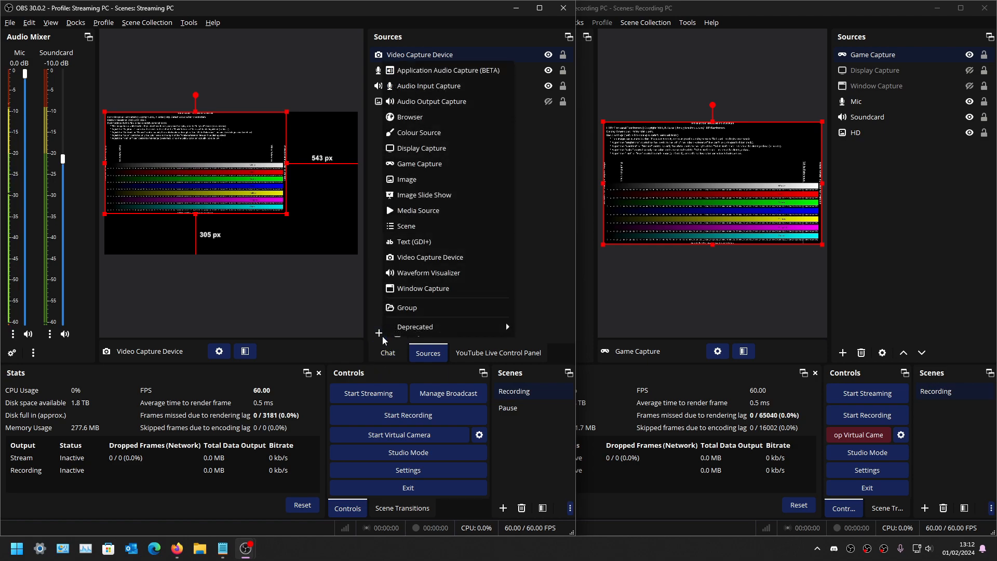
click(453, 181)
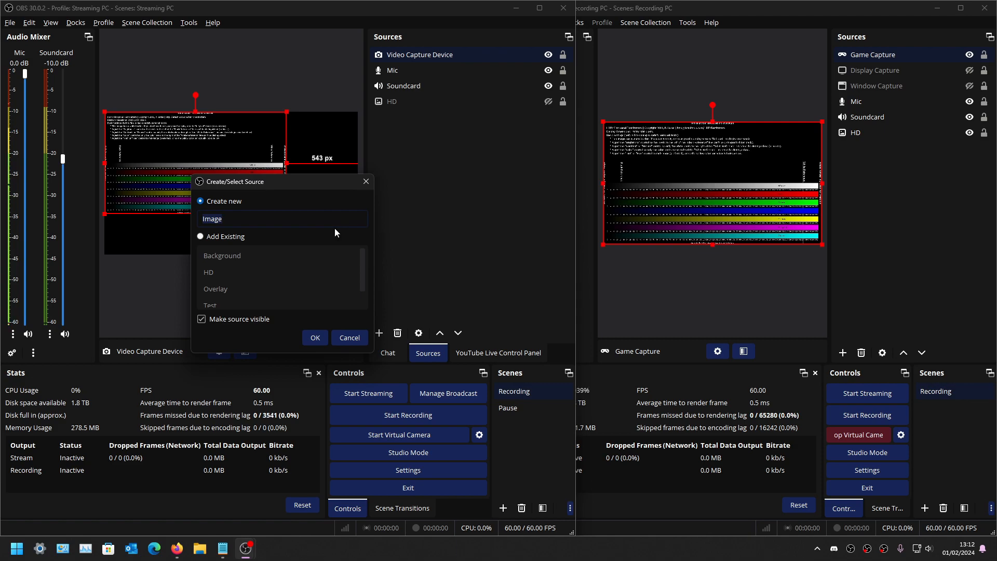
text(Stream1)
click(319, 337)
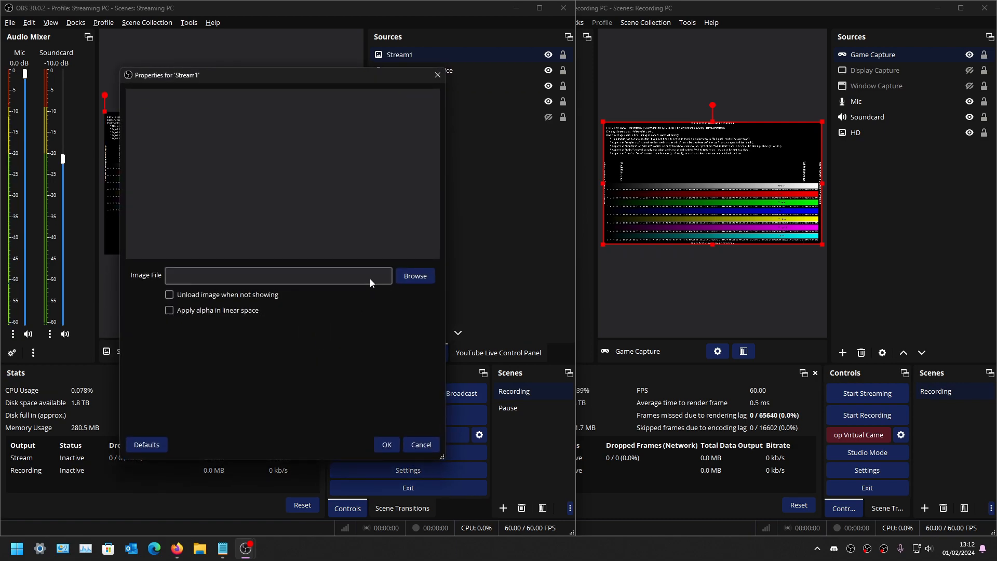
Step: Load Preed.png from the desktop's For streaming folder into Stream1 and move the image to the canvas's lower-right corner
click(418, 275)
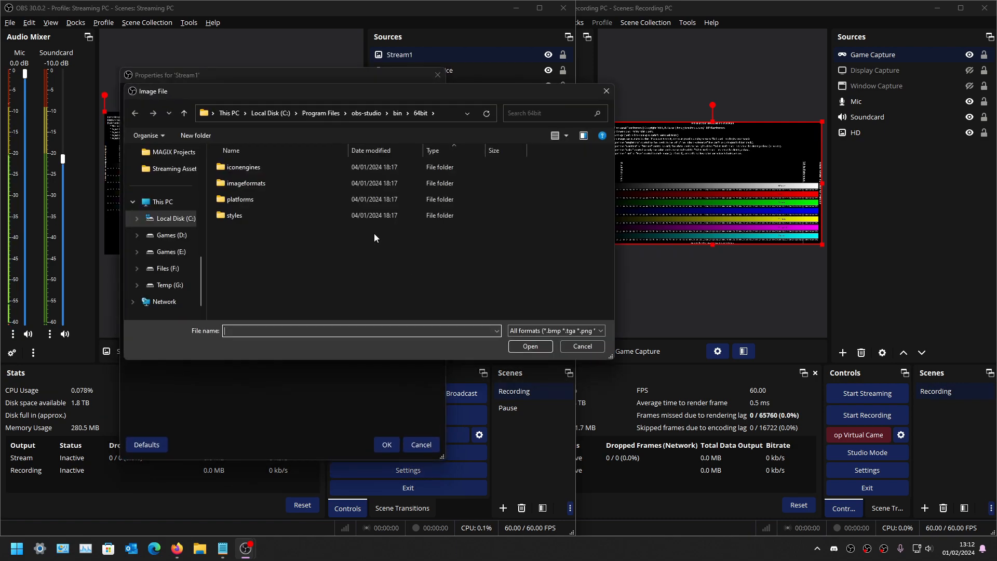
scroll(167, 229, up, 5)
click(167, 224)
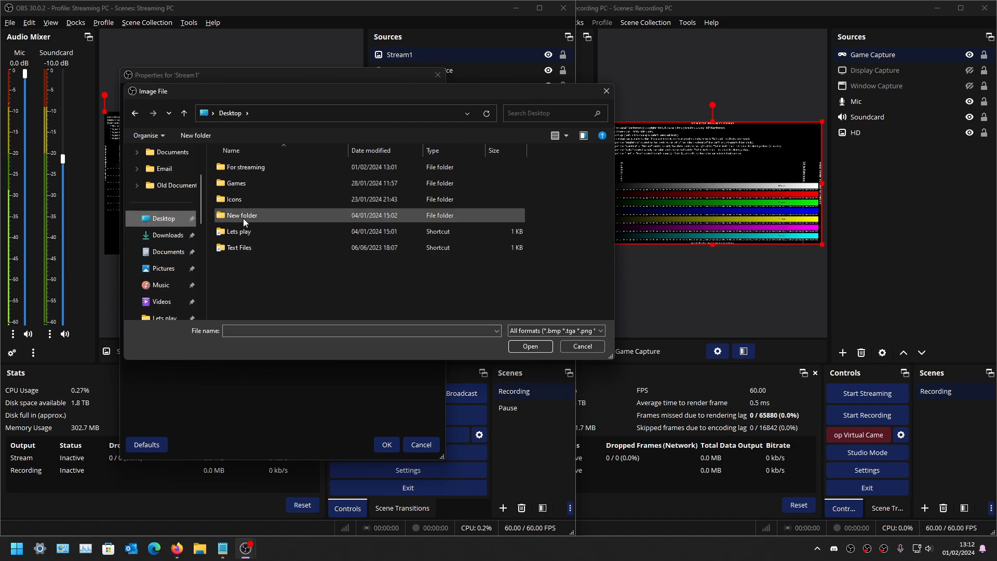
double_click(248, 168)
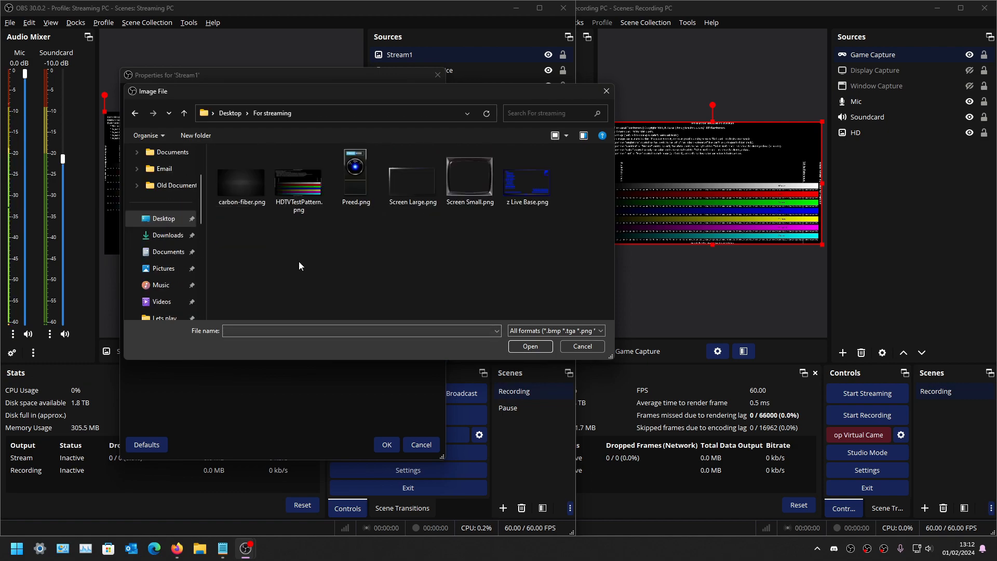
click(371, 192)
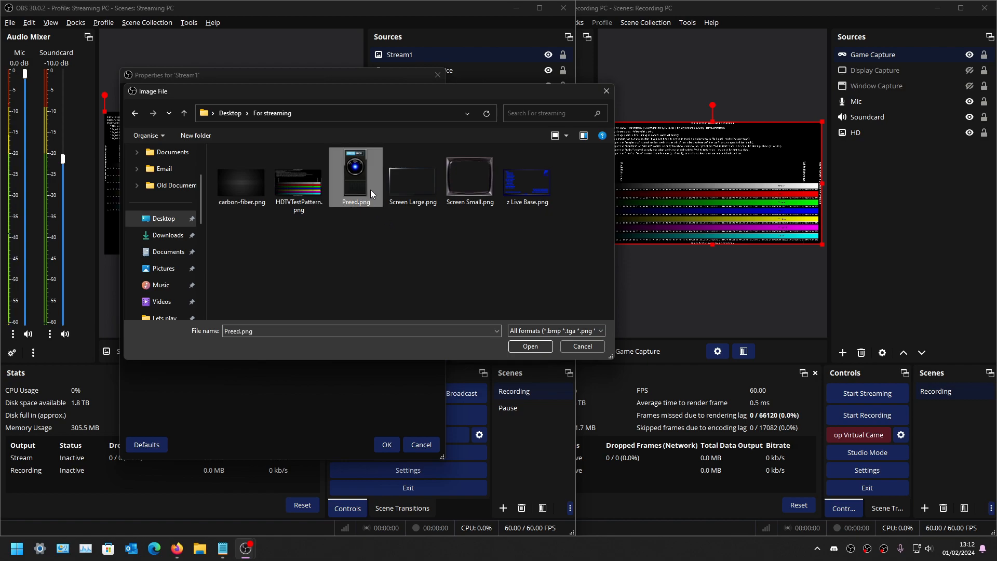
click(524, 347)
click(386, 445)
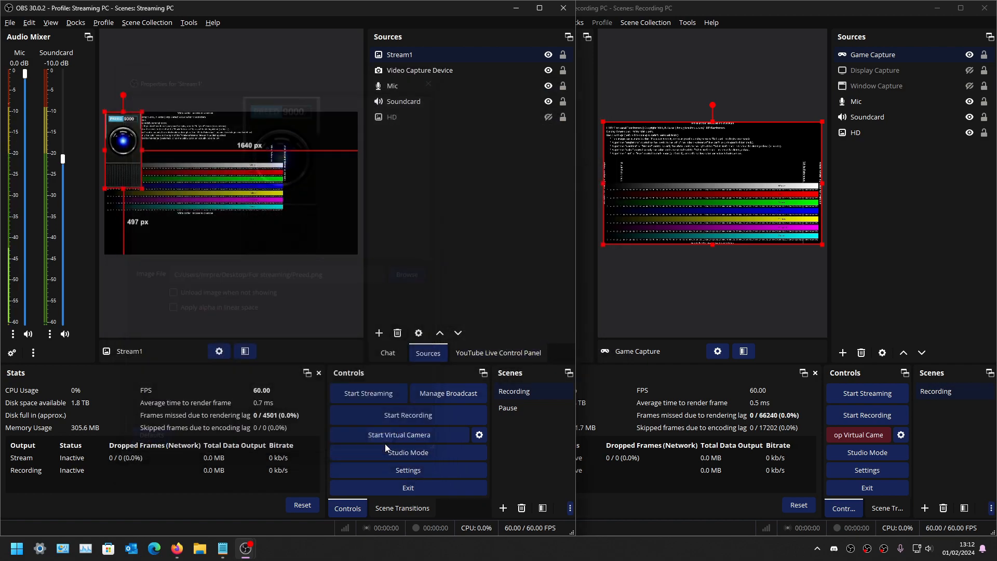
drag(118, 164, 336, 229)
Step: Maximise the Streaming PC window and add an image source named Stream2 using Screen Large.png
click(538, 9)
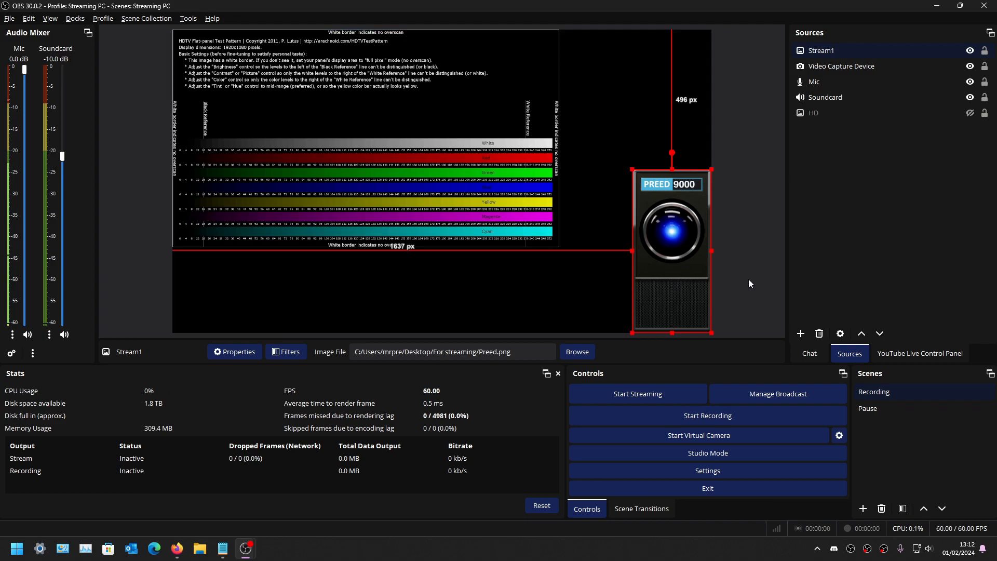
click(801, 334)
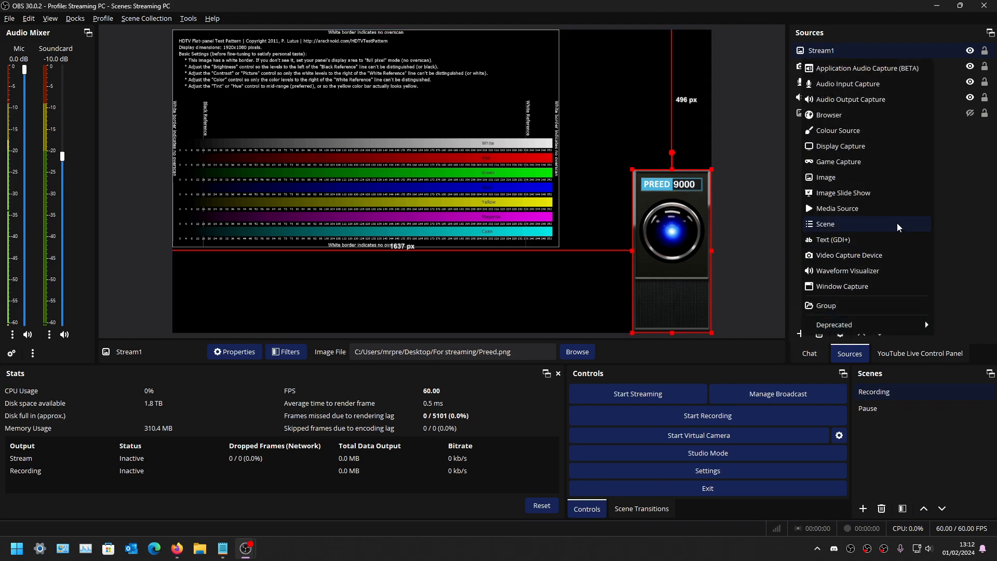
click(860, 178)
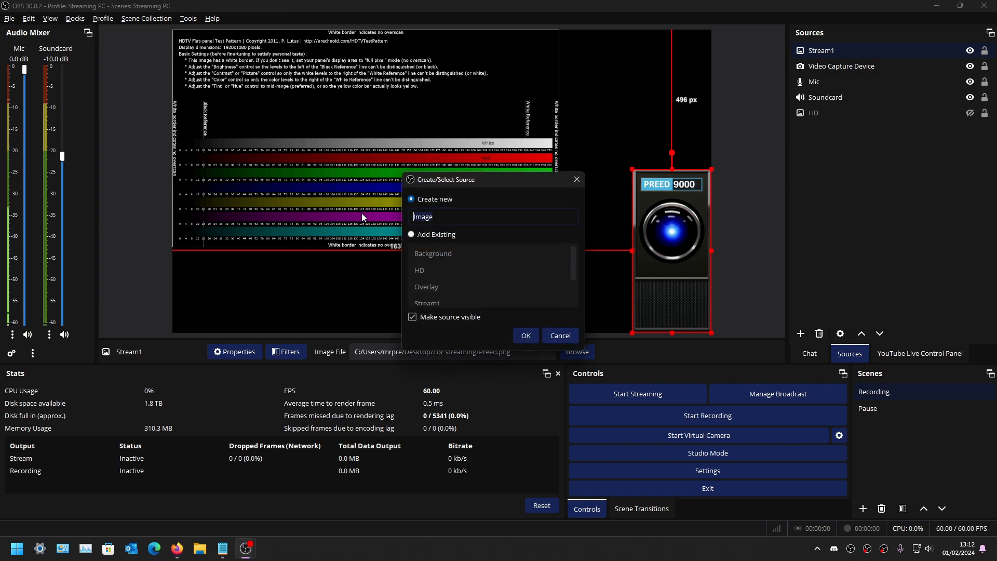
text(S)
text(eam2)
click(525, 336)
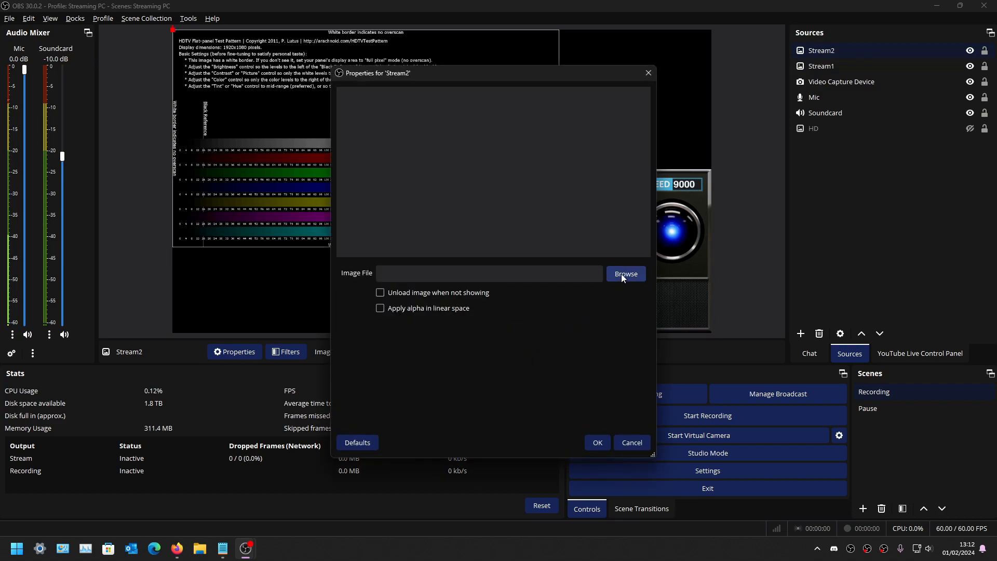
click(623, 274)
click(622, 182)
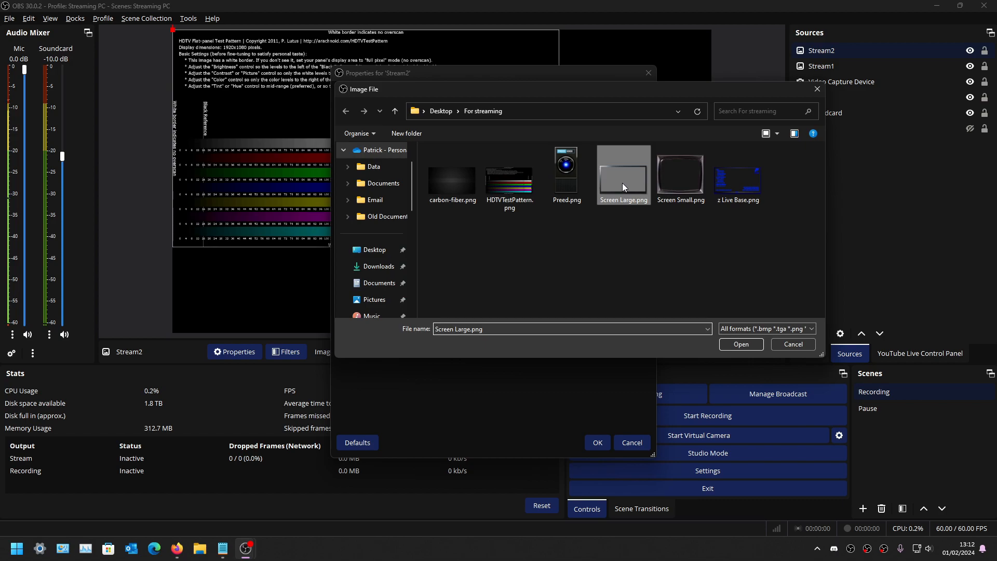
click(740, 344)
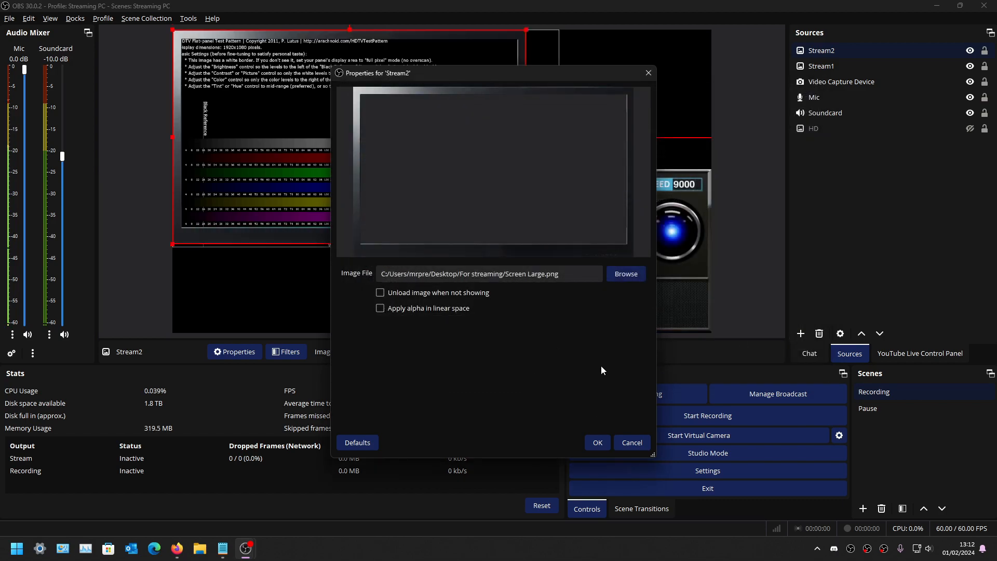
click(598, 442)
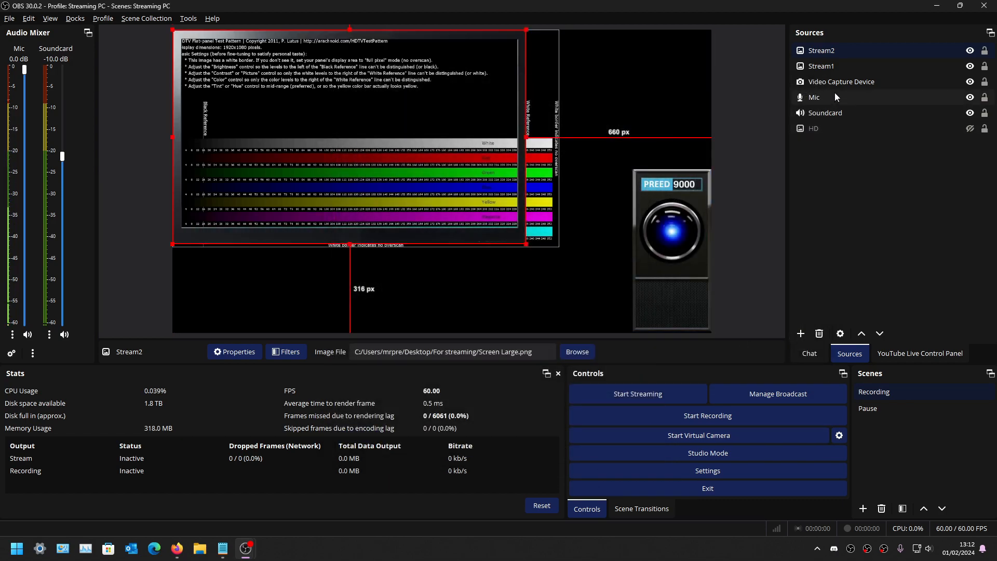
Step: Add a new image source named Stream 3 to the Recording scene
click(801, 335)
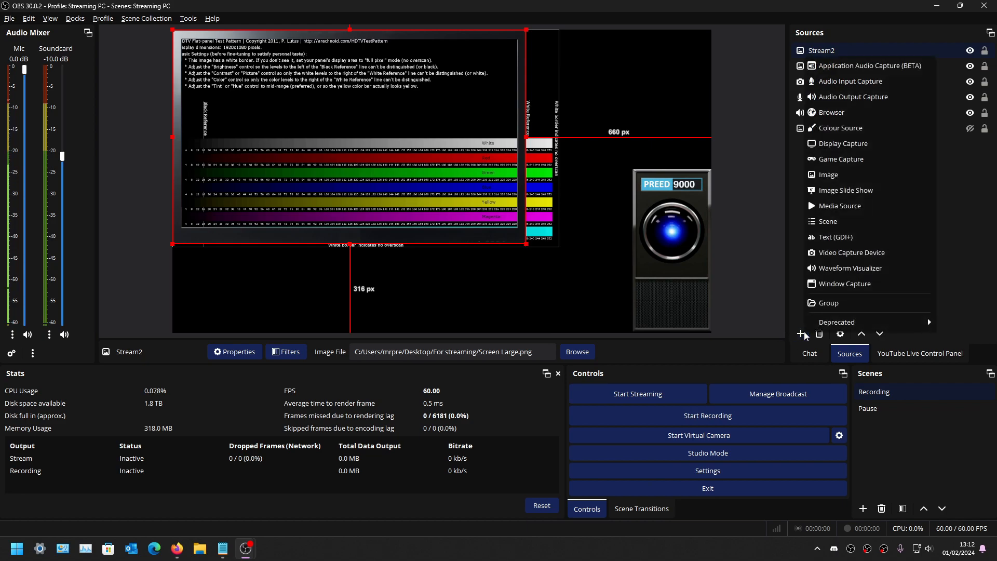
click(833, 176)
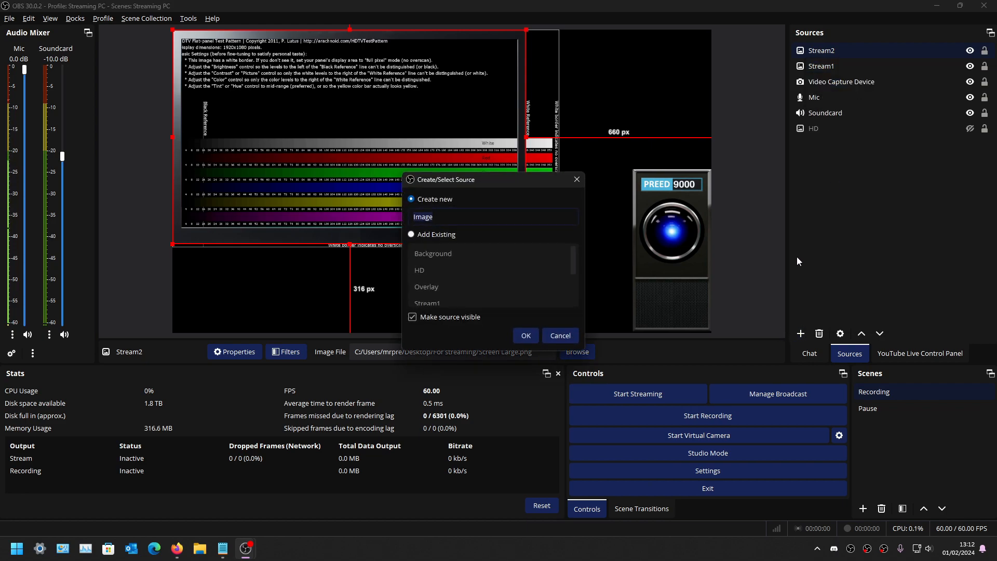
text(Stream 3)
click(525, 335)
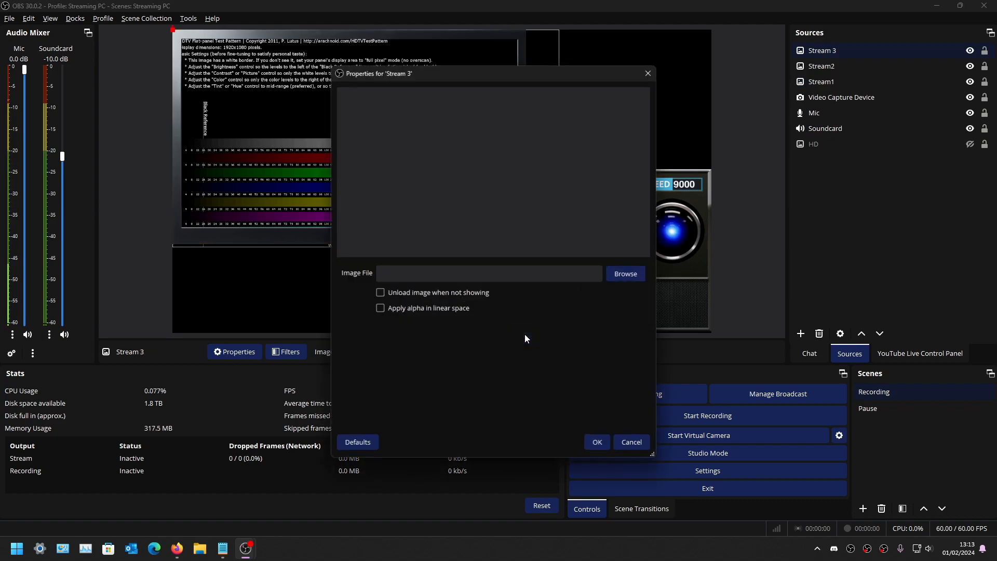
Step: Load Screen Small.png from the For streaming folder into Stream 3 and move the image to the canvas's upper-right corner
click(624, 273)
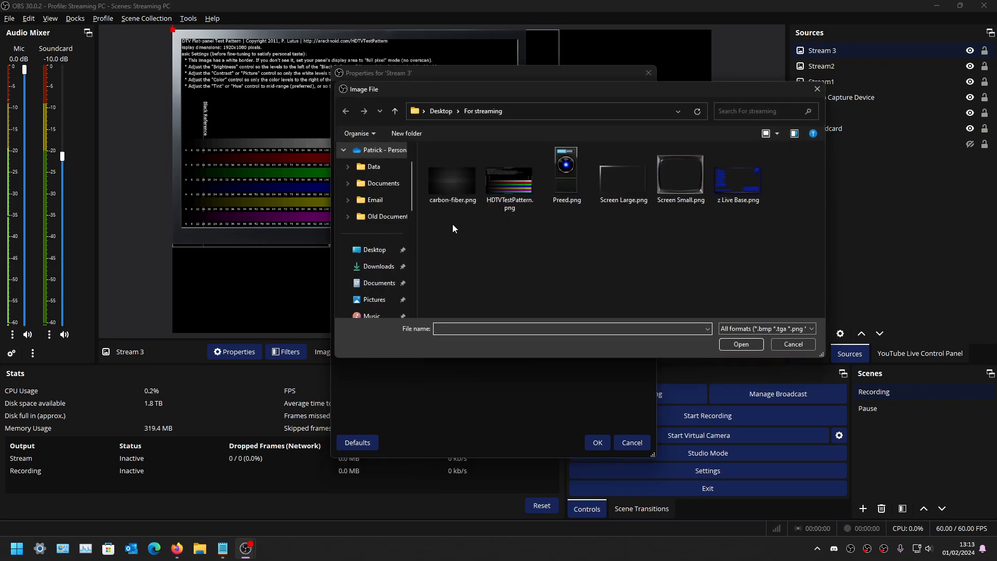
click(680, 177)
click(748, 346)
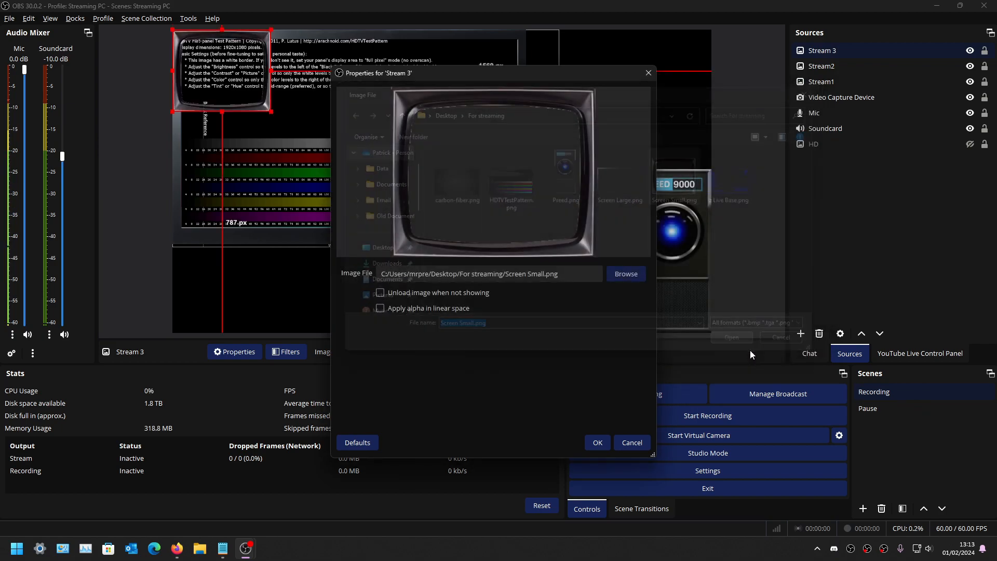
click(601, 444)
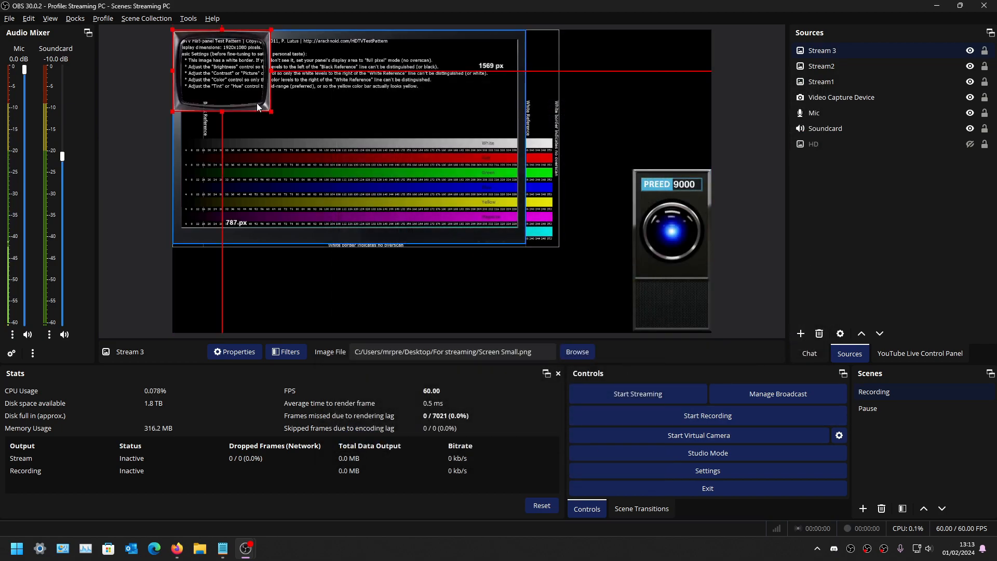
drag(246, 107, 686, 105)
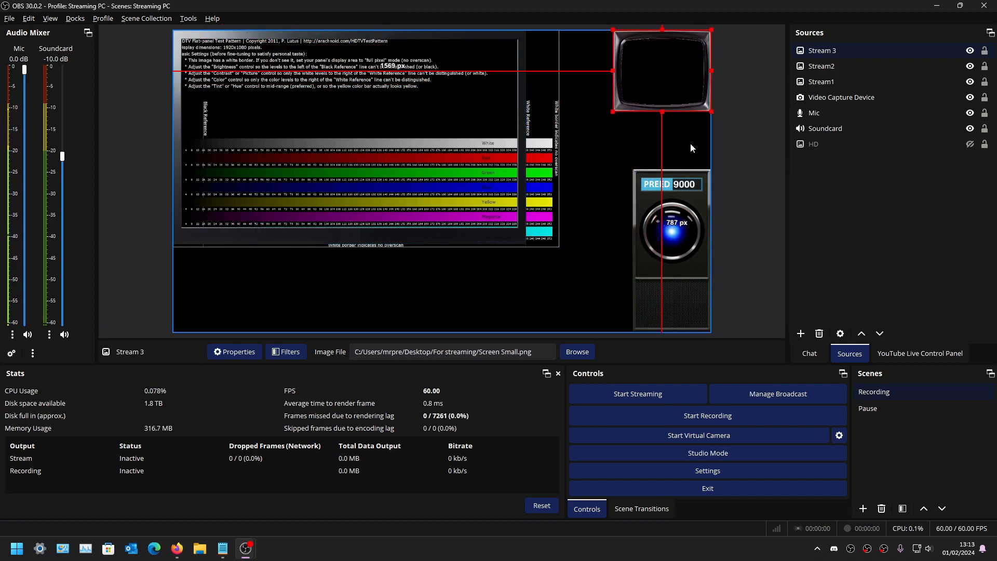
Step: Enlarge Stream1 and Stream 3 to a matching width and stack them, with Stream1 about 1542 px from the canvas's left edge and 301 px from its top
mouse_move(685, 194)
mouse_down()
mouse_move(672, 169)
mouse_move(683, 153)
mouse_move(689, 196)
mouse_up()
drag(631, 166, 619, 159)
right_click(619, 159)
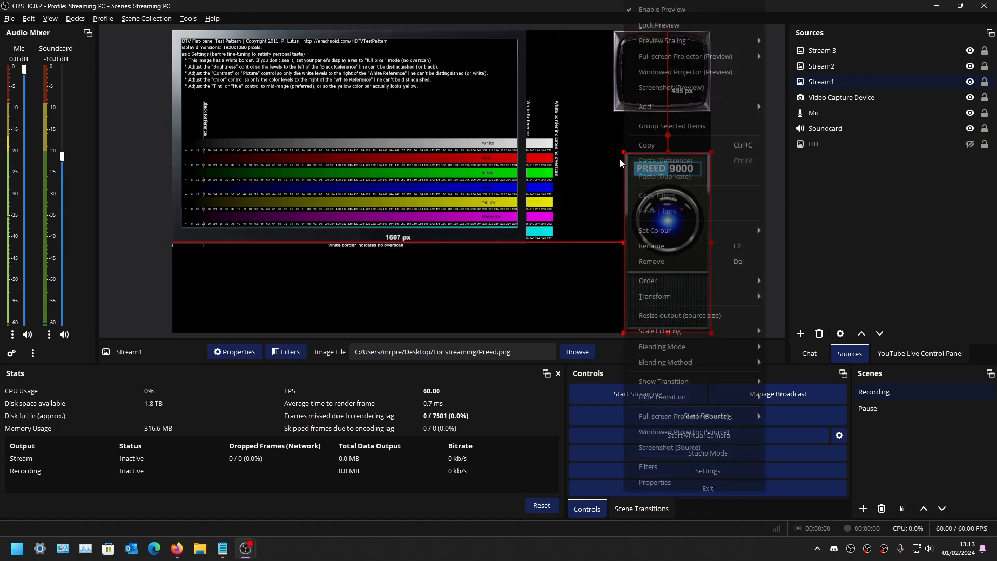
click(603, 180)
click(637, 165)
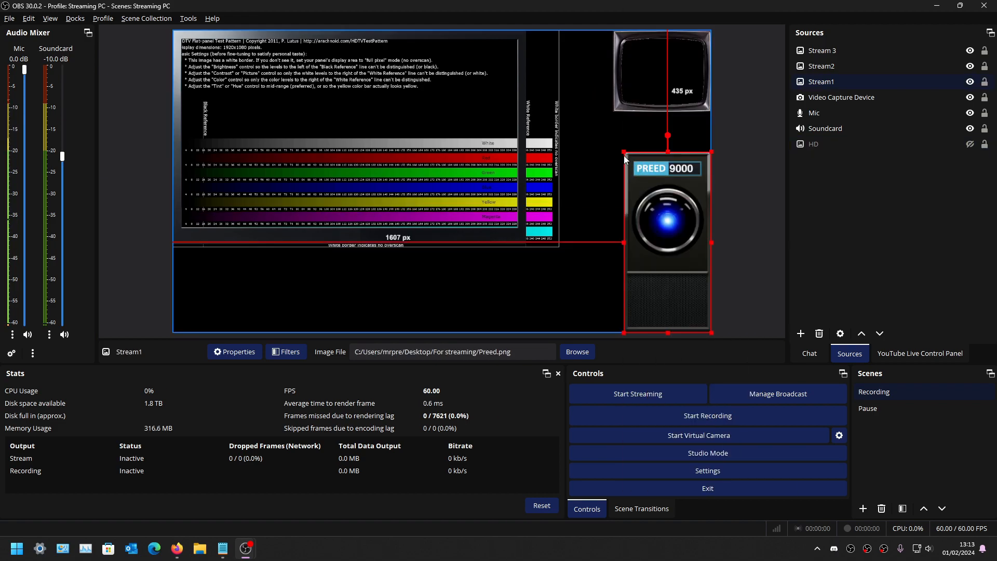
drag(624, 152, 607, 120)
click(627, 107)
click(631, 144)
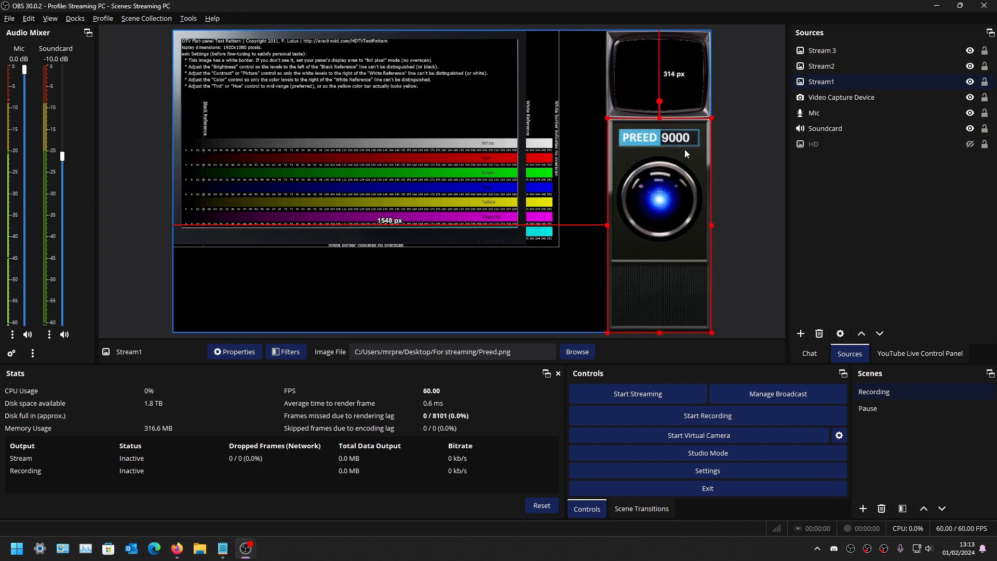
click(740, 149)
click(643, 144)
drag(607, 119, 605, 115)
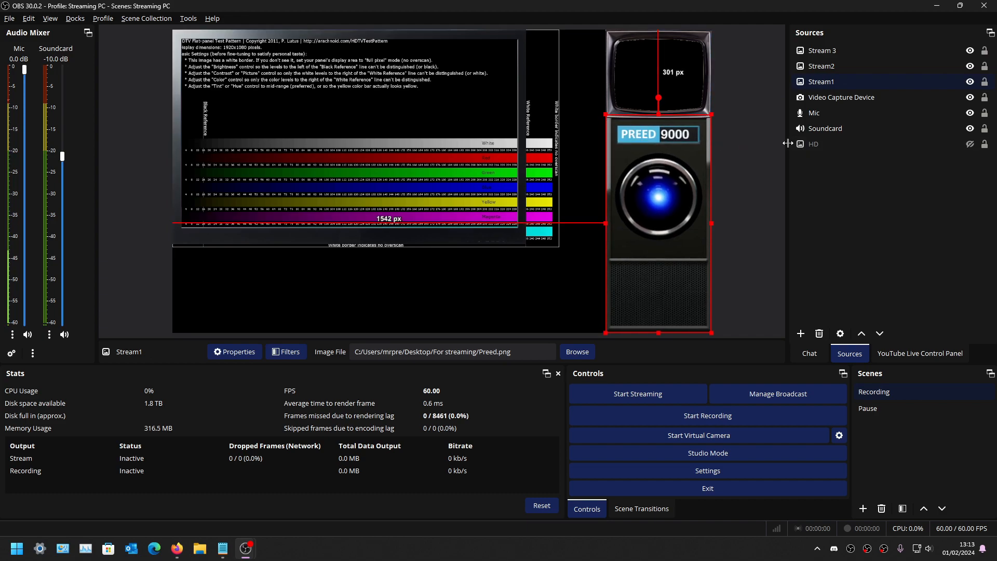
click(751, 148)
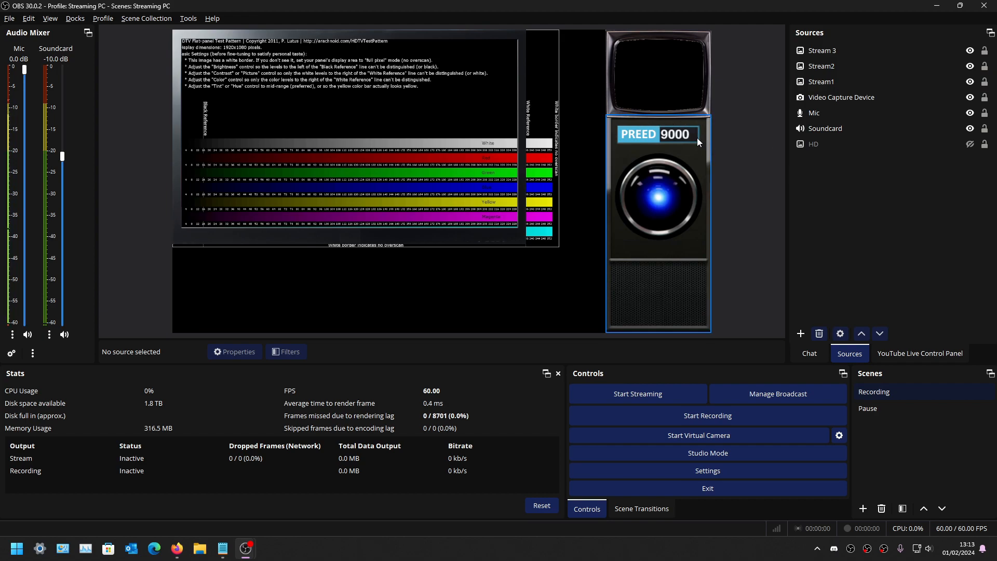
Step: Enlarge the Stream2 screen frame from the canvas's upper-left corner until it meets the Stream1 and Stream 3 column
click(511, 236)
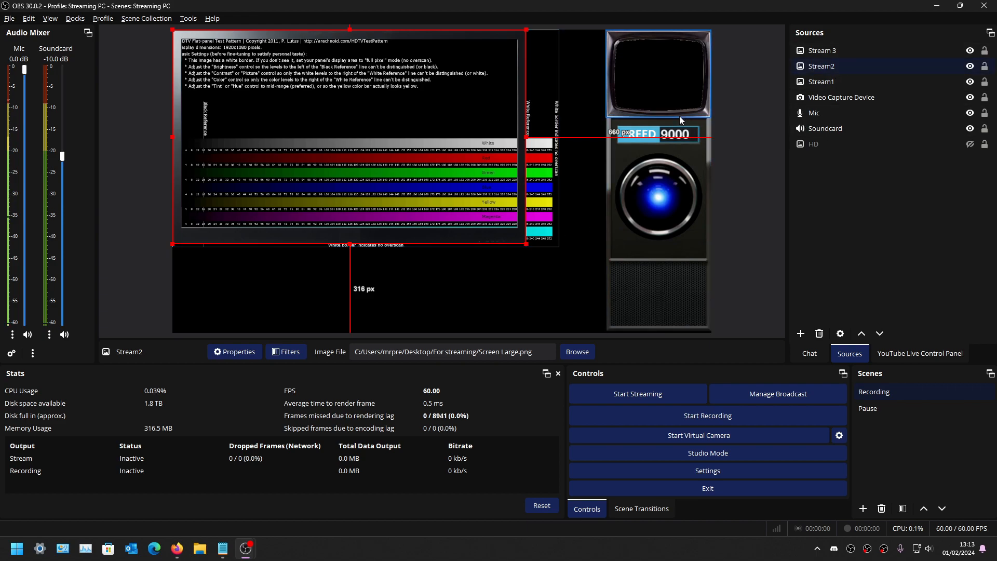
drag(526, 243, 569, 293)
click(783, 261)
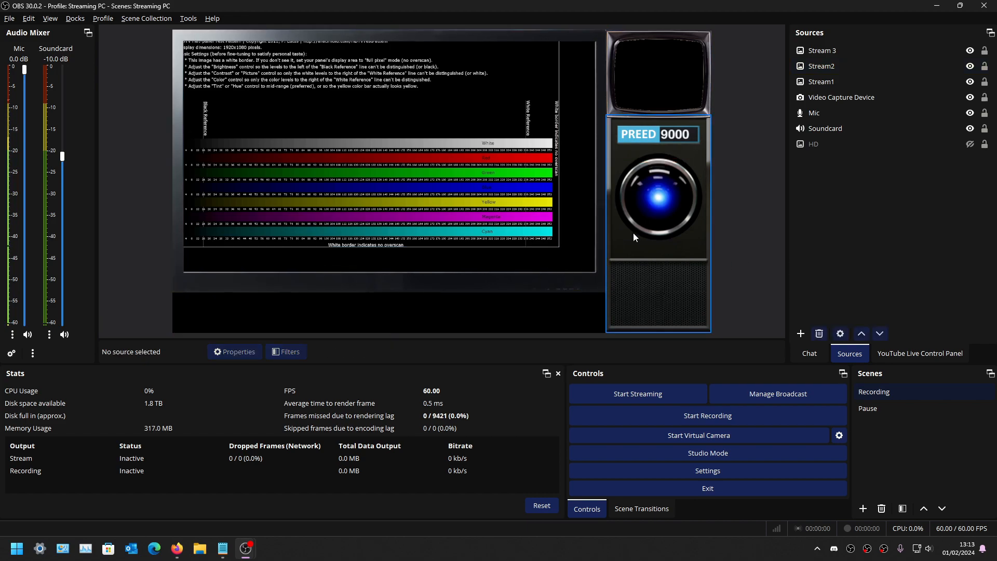
Step: Fit the Video Capture Device inside the large screen frame, about 37 px from the canvas's left, 35 px from its top and 409 px from its right
click(833, 101)
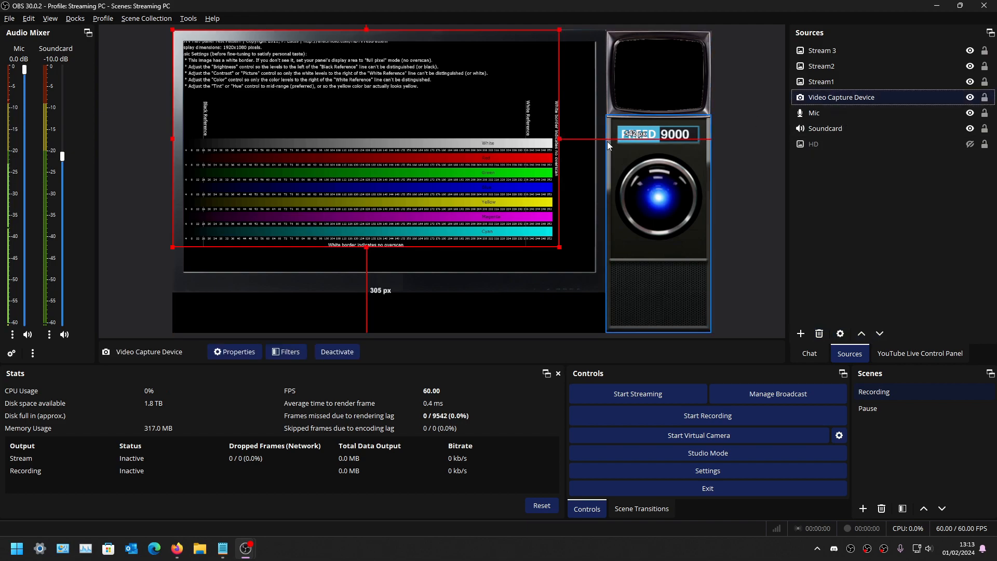
drag(510, 214, 520, 225)
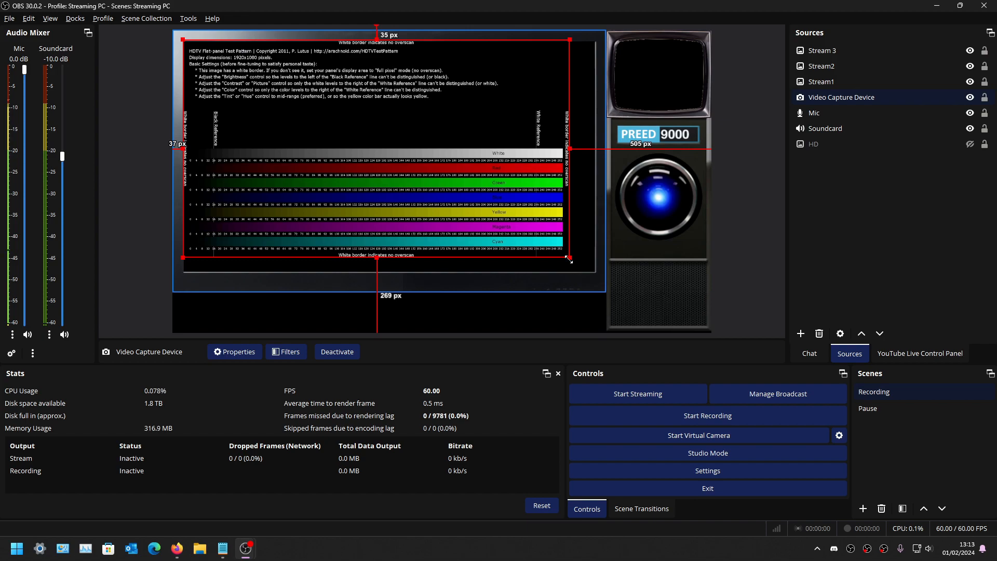
drag(569, 257, 590, 272)
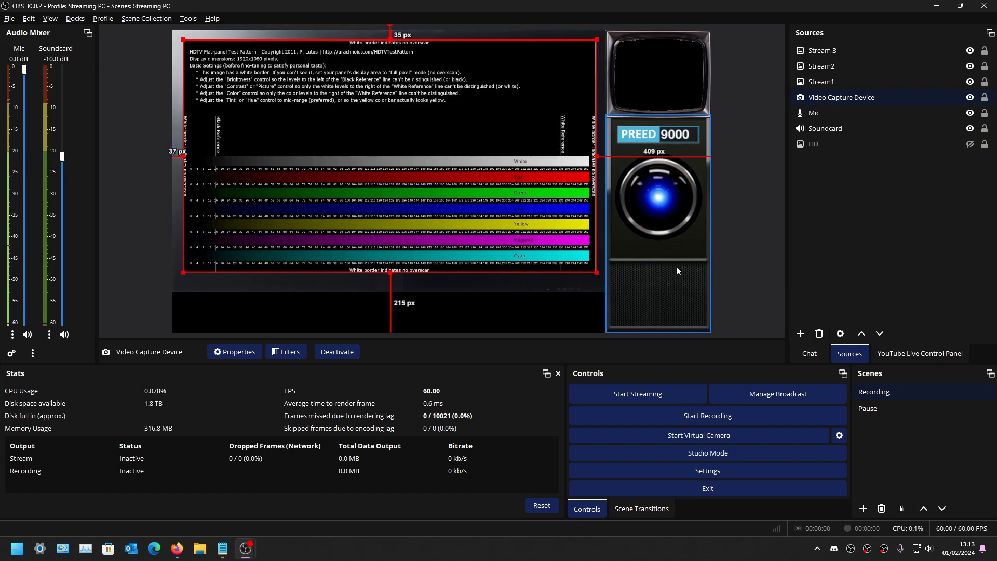
click(769, 224)
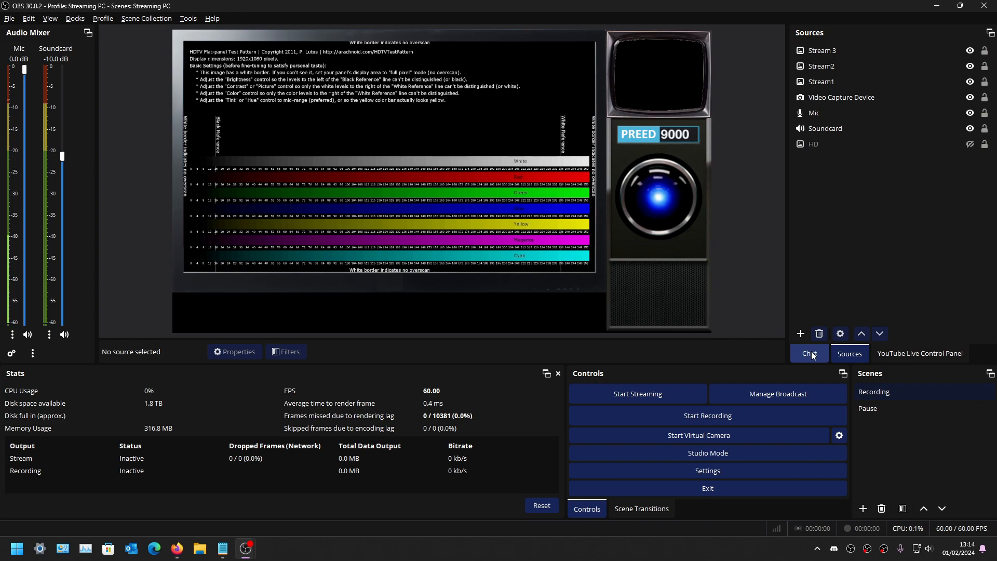
Step: Add the existing Background image source to the Recording scene
click(800, 334)
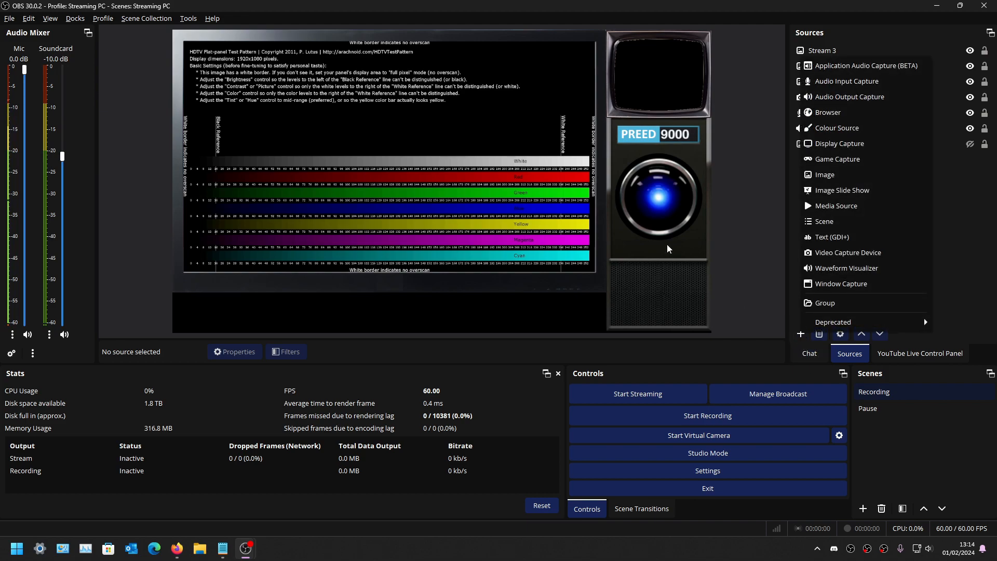
click(856, 175)
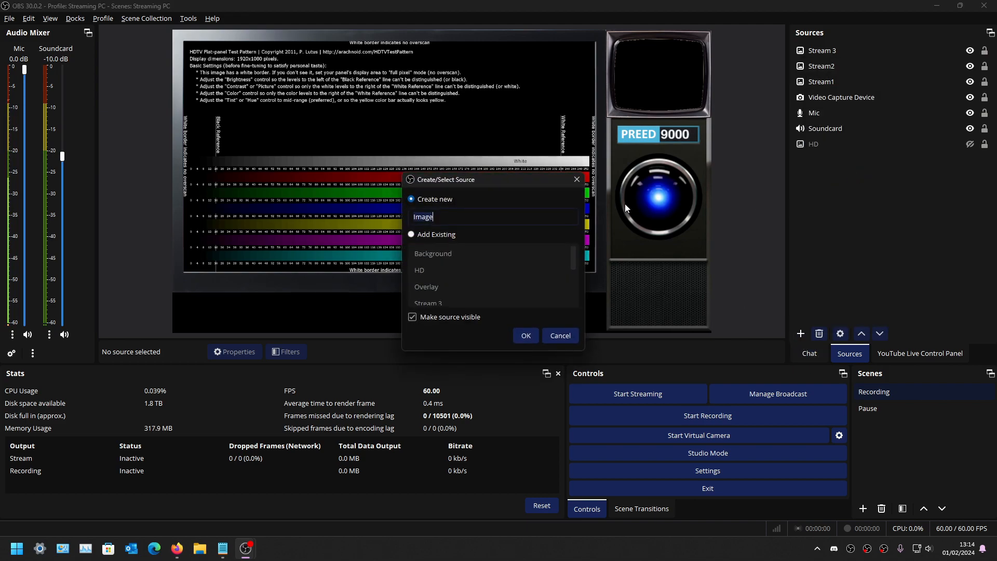
click(410, 236)
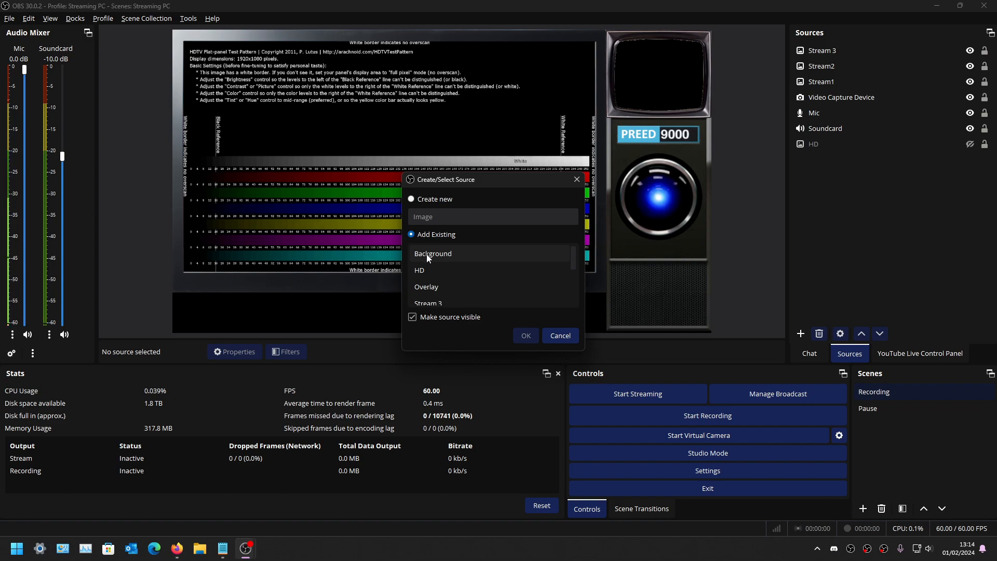
click(460, 255)
click(525, 336)
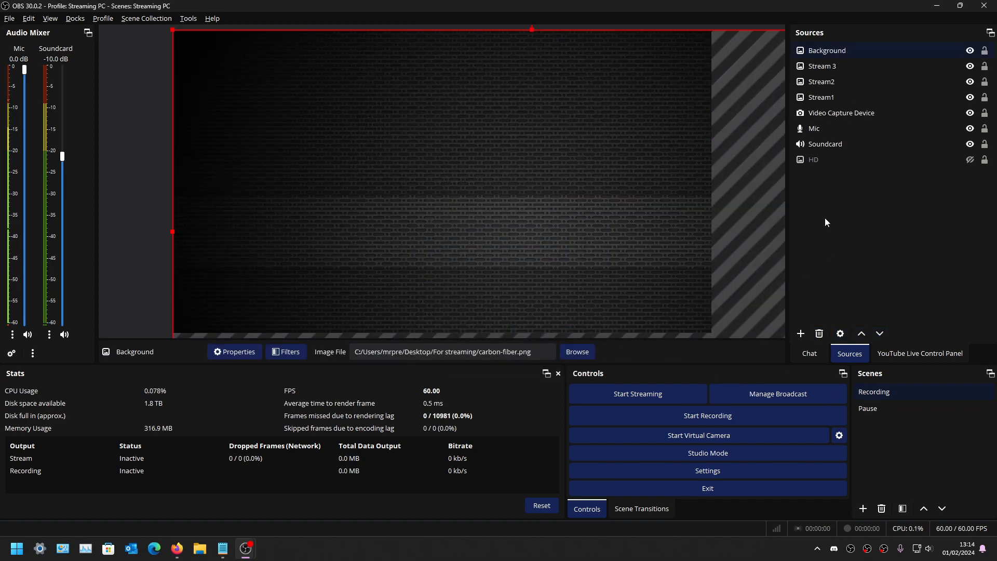
Step: Shrink Background and align it to the canvas's left edge, about 557 px from the top and 372 px from the right edge
drag(175, 35, 459, 301)
drag(544, 260, 294, 186)
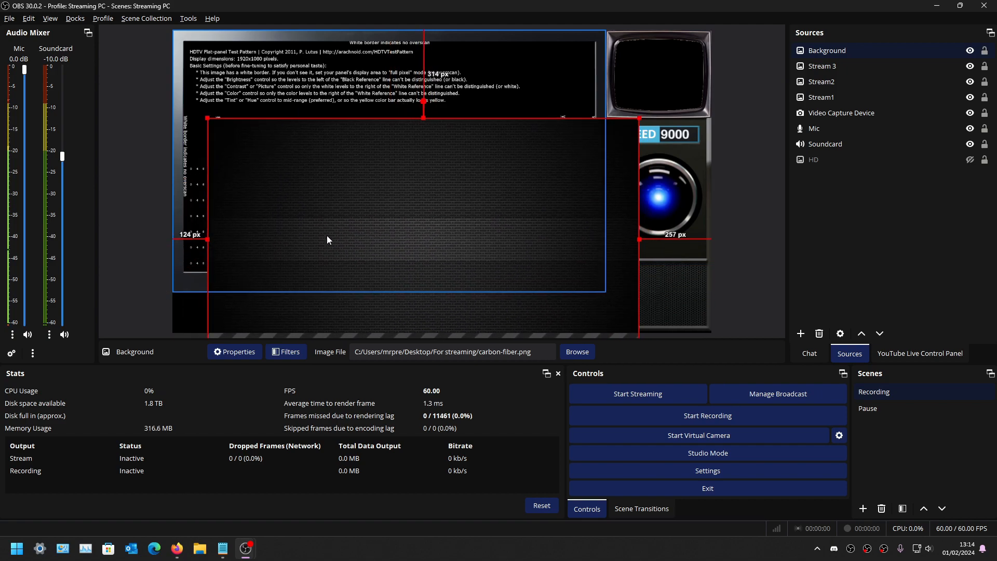
drag(418, 182, 373, 243)
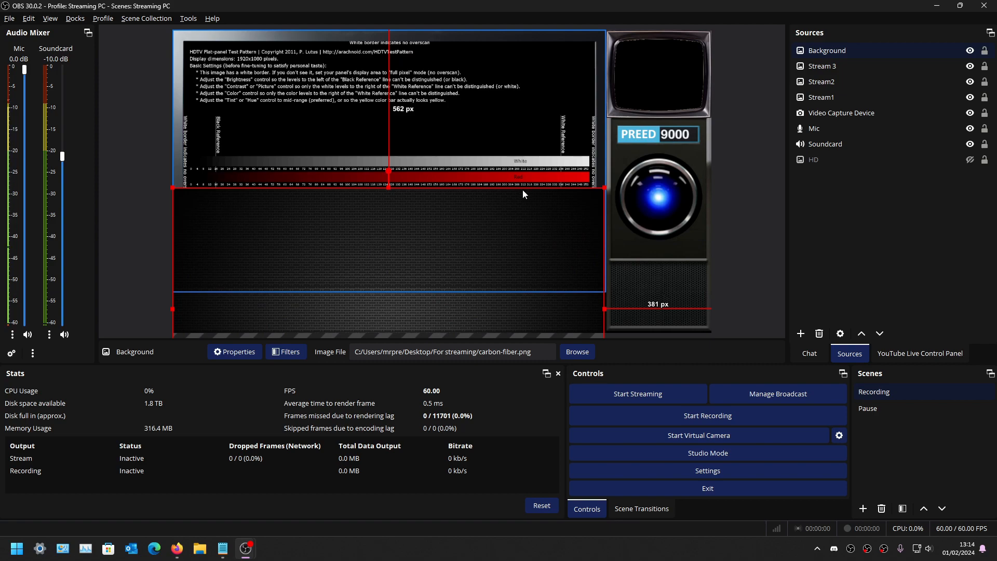
drag(604, 187, 607, 186)
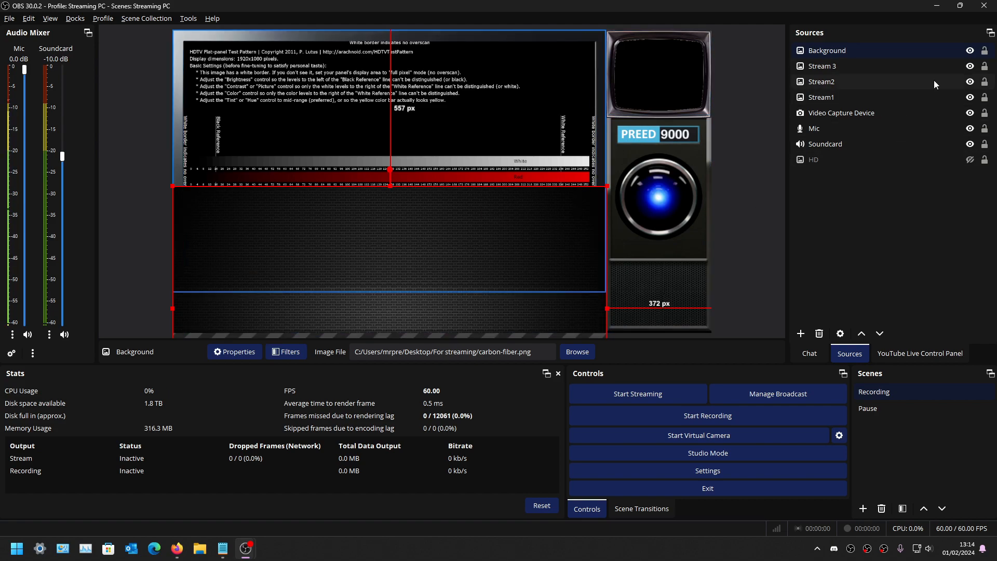
Step: Reorder the Background source to sit directly below Video Capture Device and above Mic
click(882, 52)
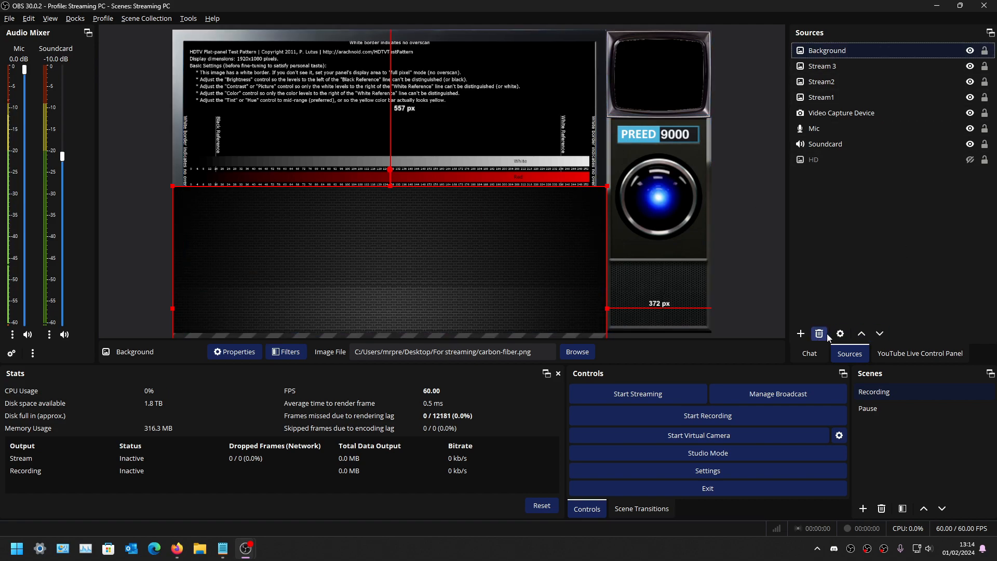
click(879, 333)
click(879, 333)
click(880, 334)
click(880, 334)
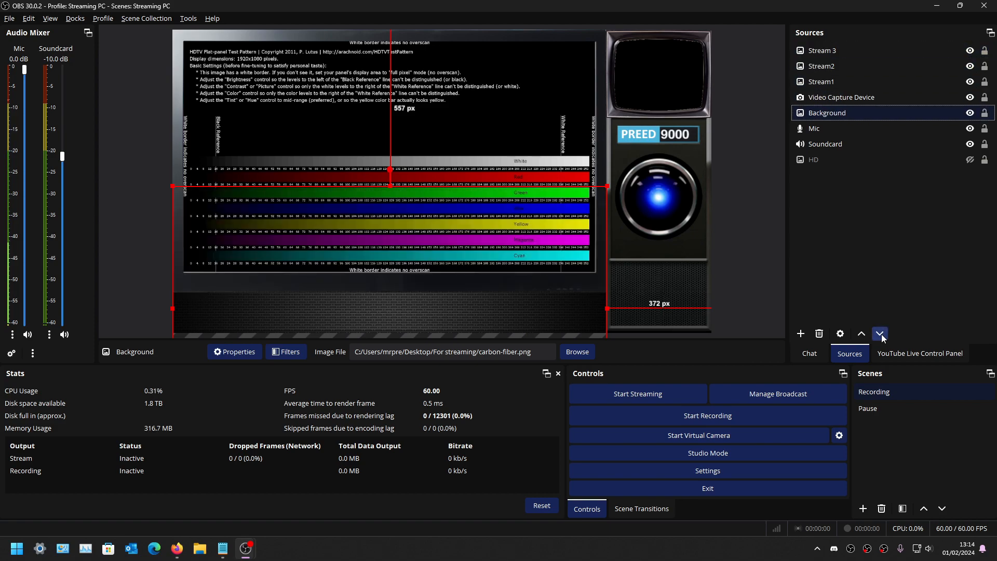
click(880, 334)
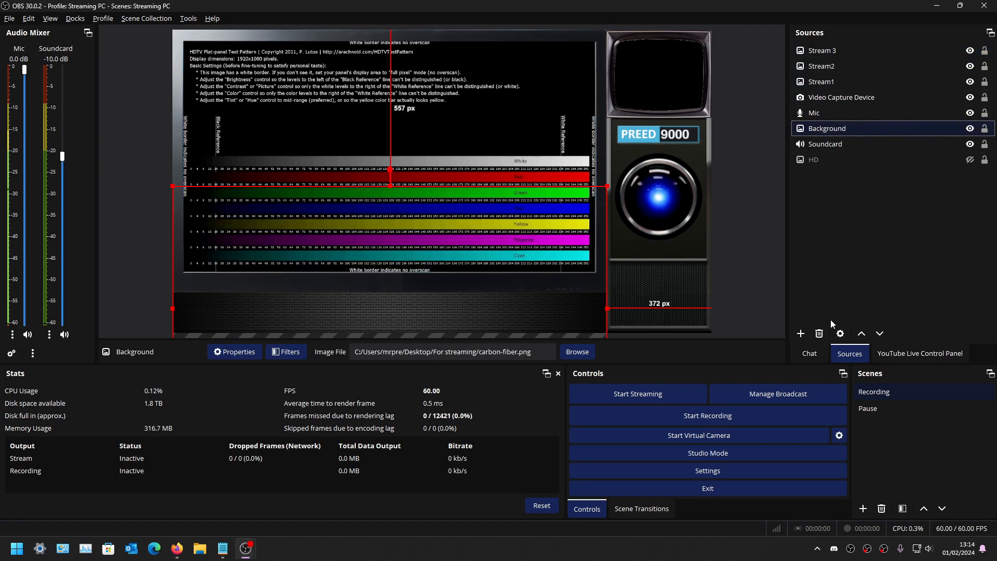
click(862, 334)
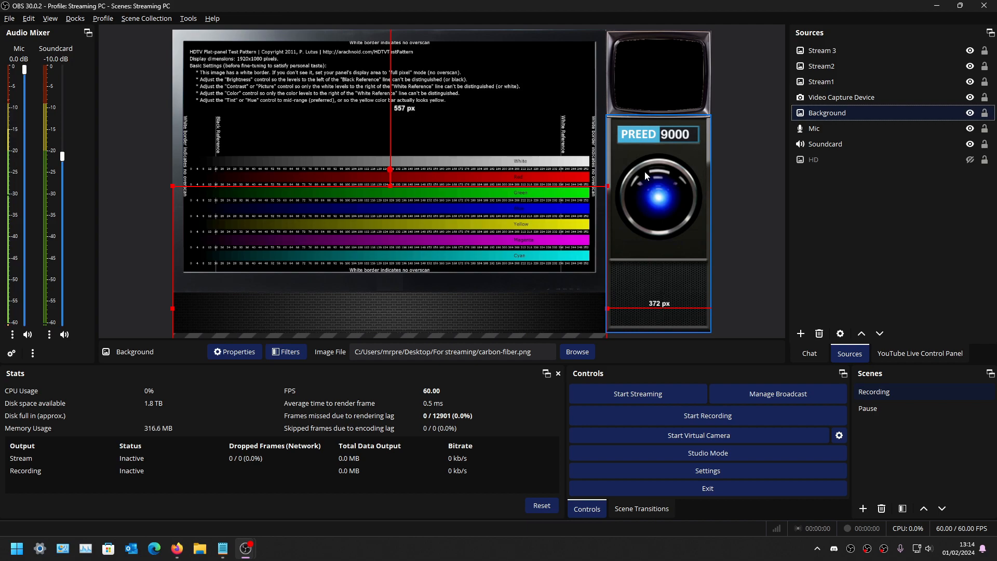
click(765, 182)
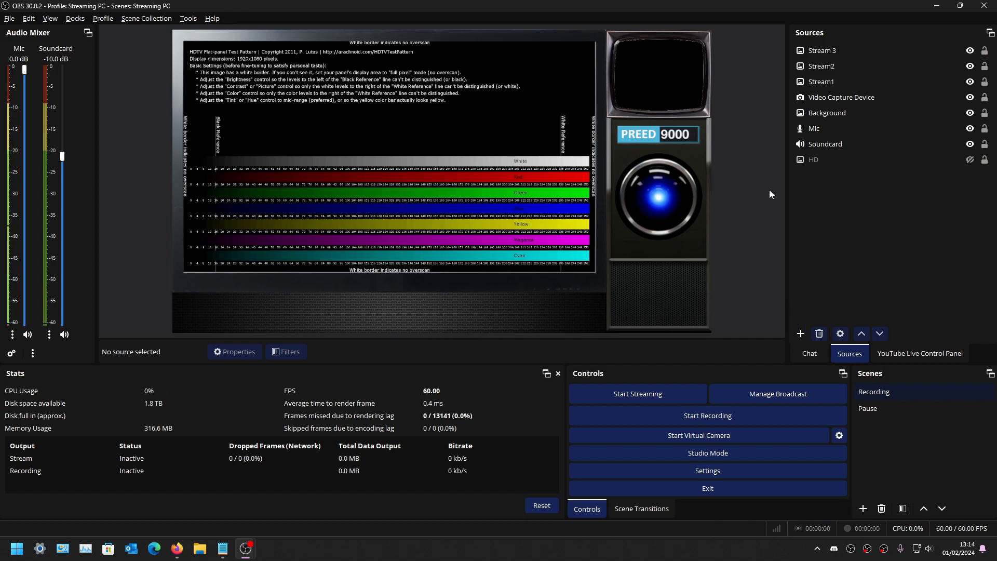
Step: Create a new Video Capture Device source named Webcam in the Recording scene
click(805, 335)
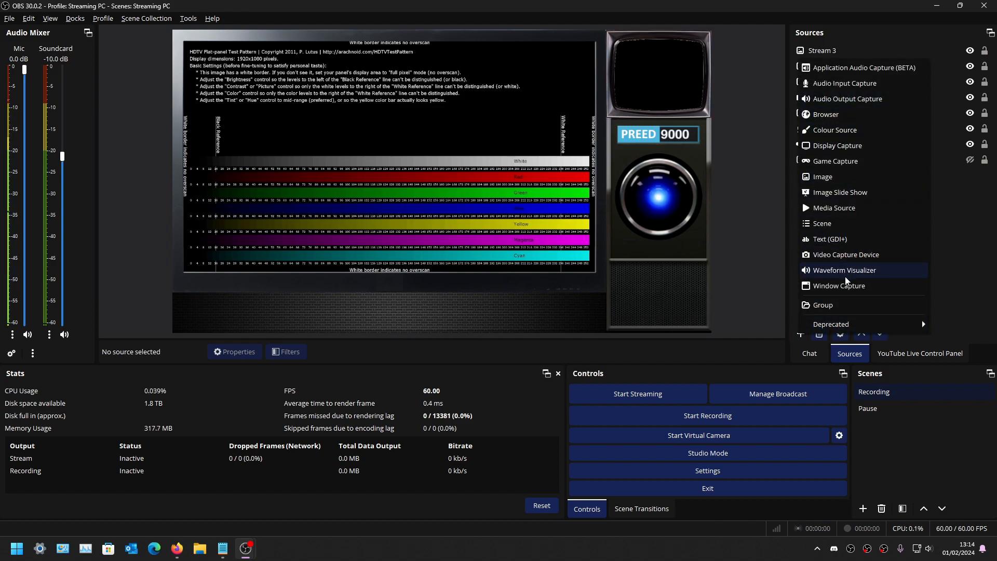
click(842, 254)
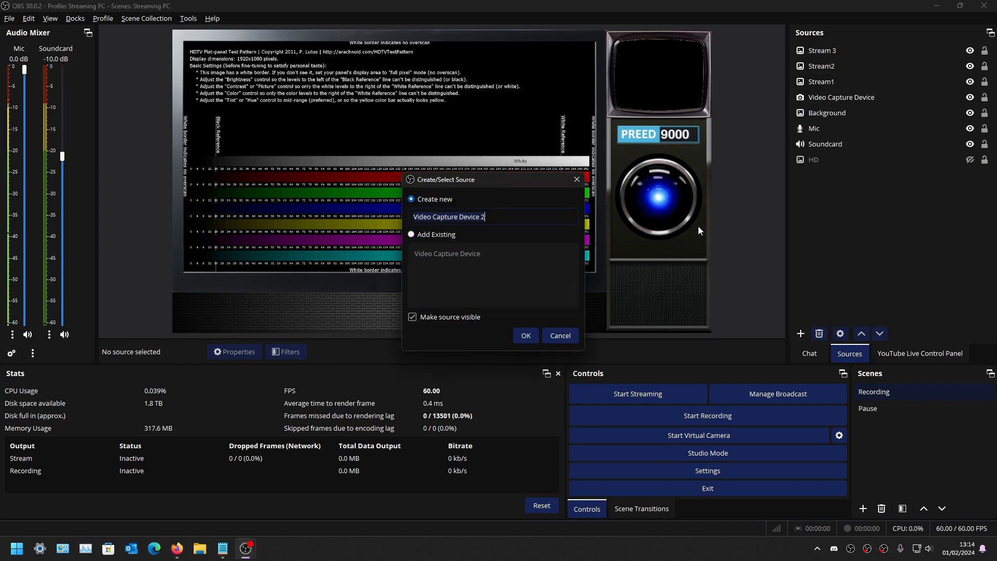
text(Webcam)
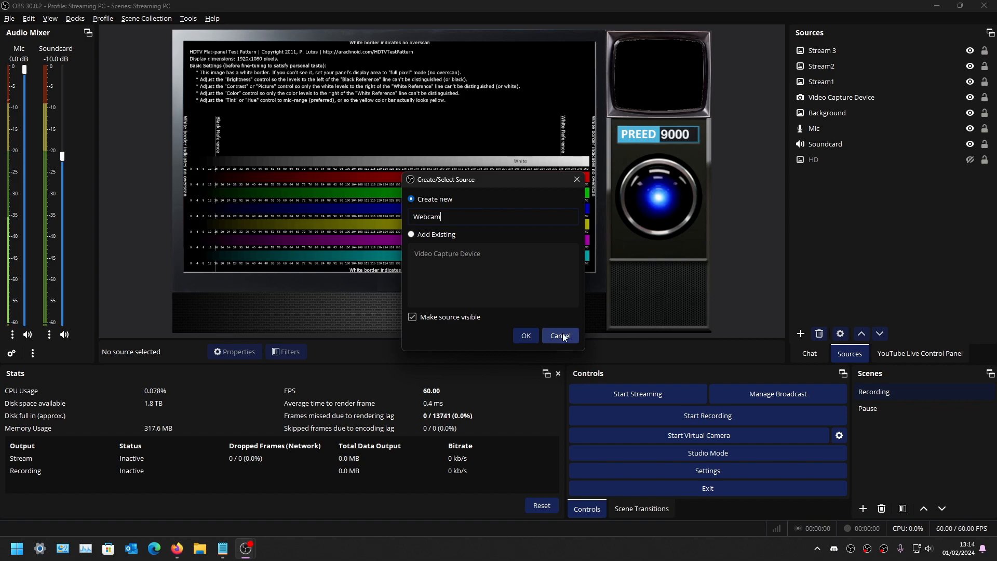
click(529, 335)
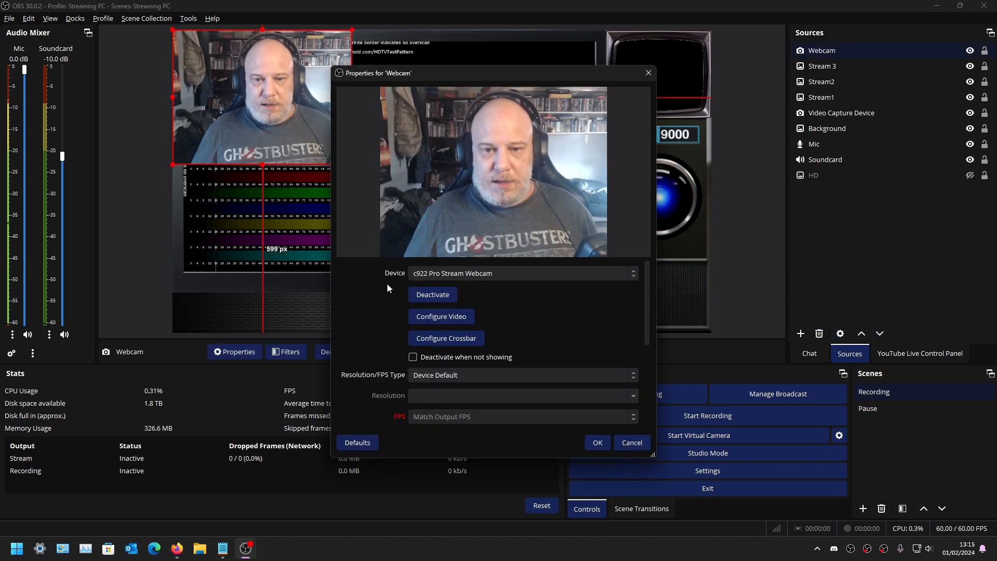
Step: Set the Webcam source to a custom resolution of 1280x720 at 60 FPS
scroll(384, 297, down, 1)
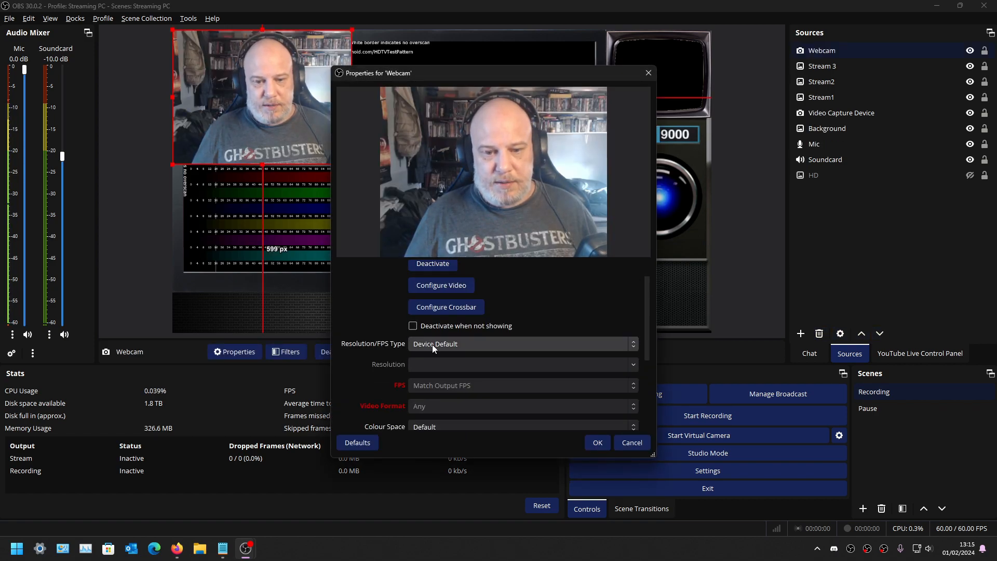
click(432, 344)
click(434, 358)
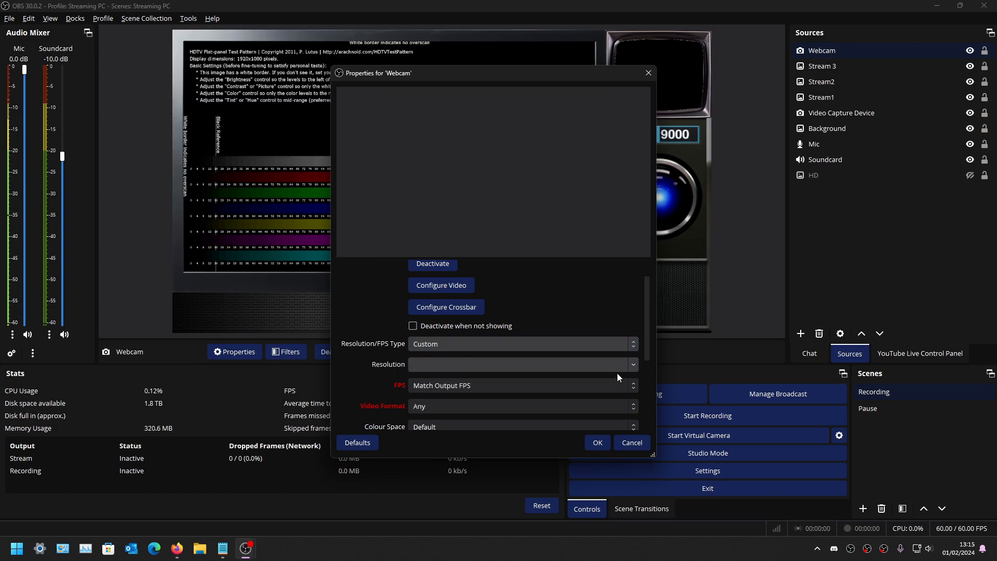
click(633, 364)
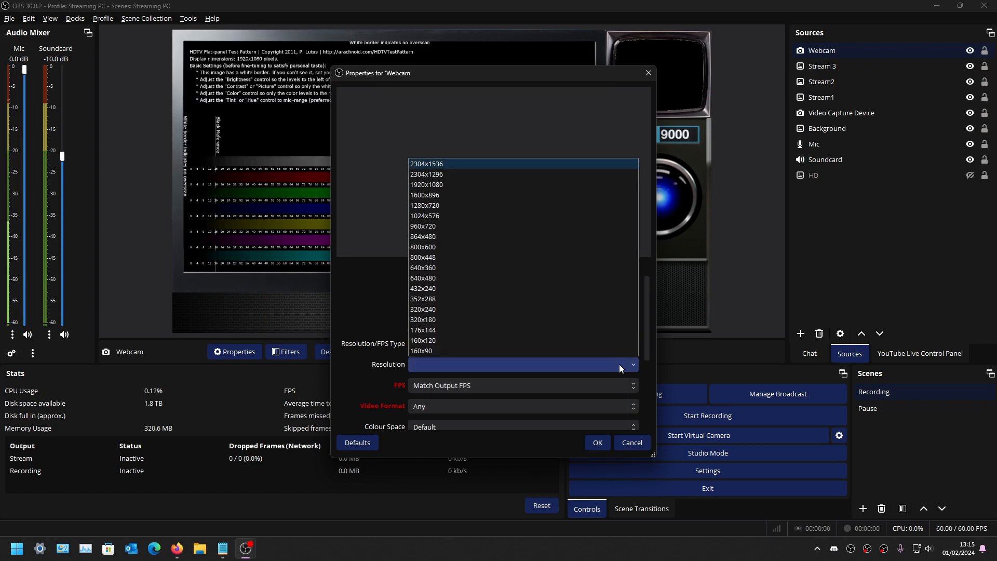
click(543, 204)
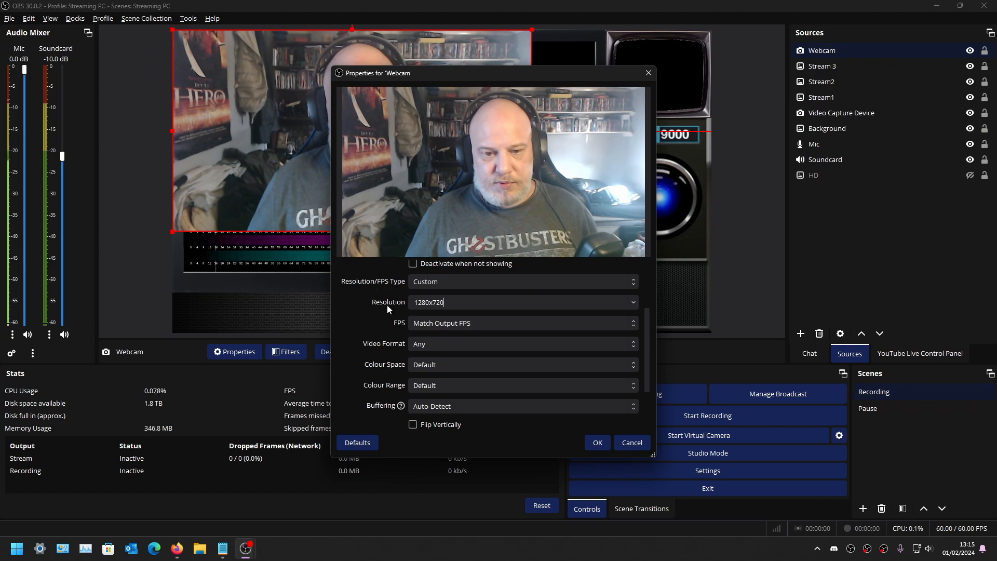
click(446, 324)
click(444, 357)
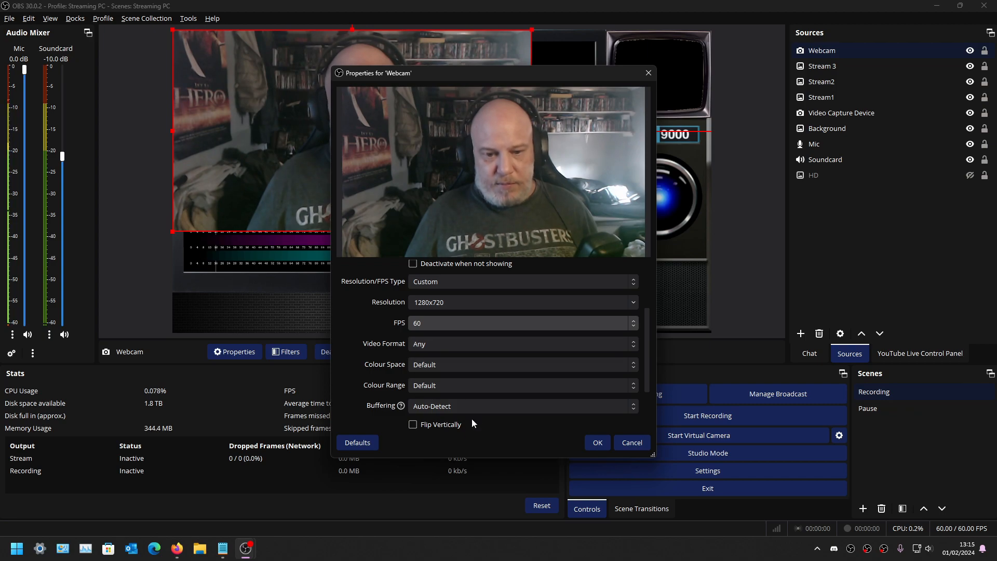
click(598, 443)
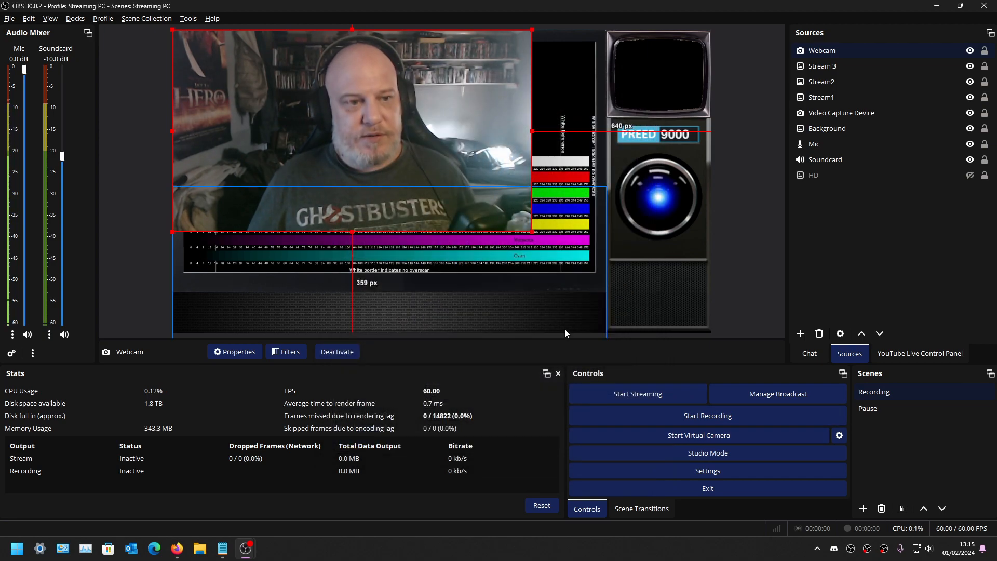
Step: Shrink Webcam and place it over the small TV, about 1434 px from the canvas's left and 754 px from its bottom
drag(434, 187, 629, 219)
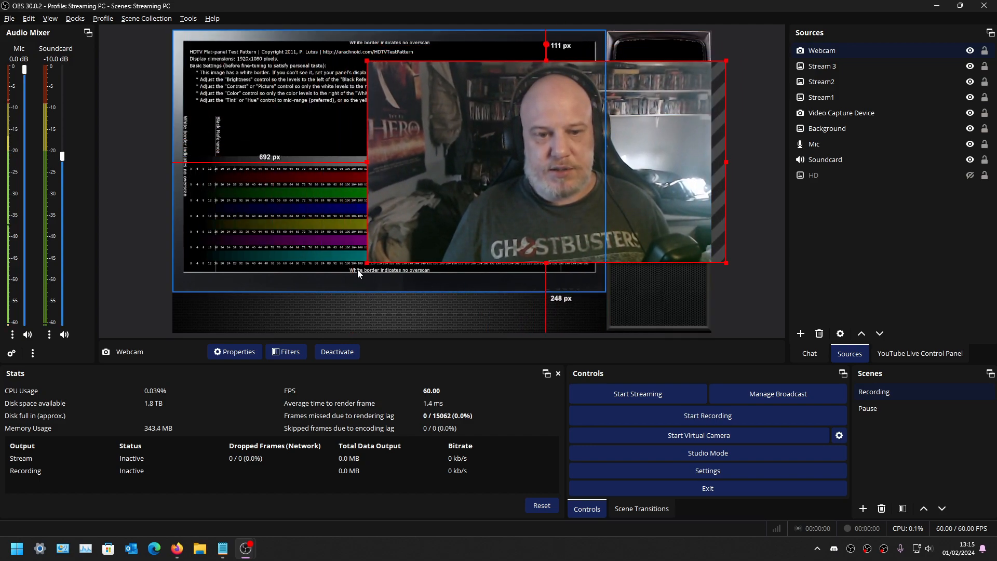
drag(367, 263, 632, 156)
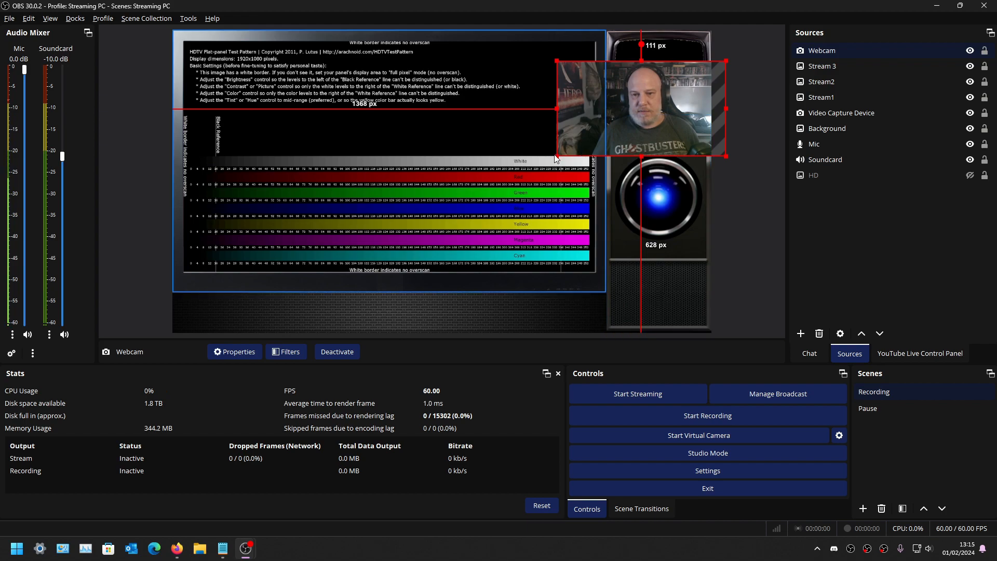
drag(558, 156, 579, 121)
drag(649, 73, 646, 73)
Step: Reorder the Webcam source to sit directly below Video Capture Device and above Background
click(813, 48)
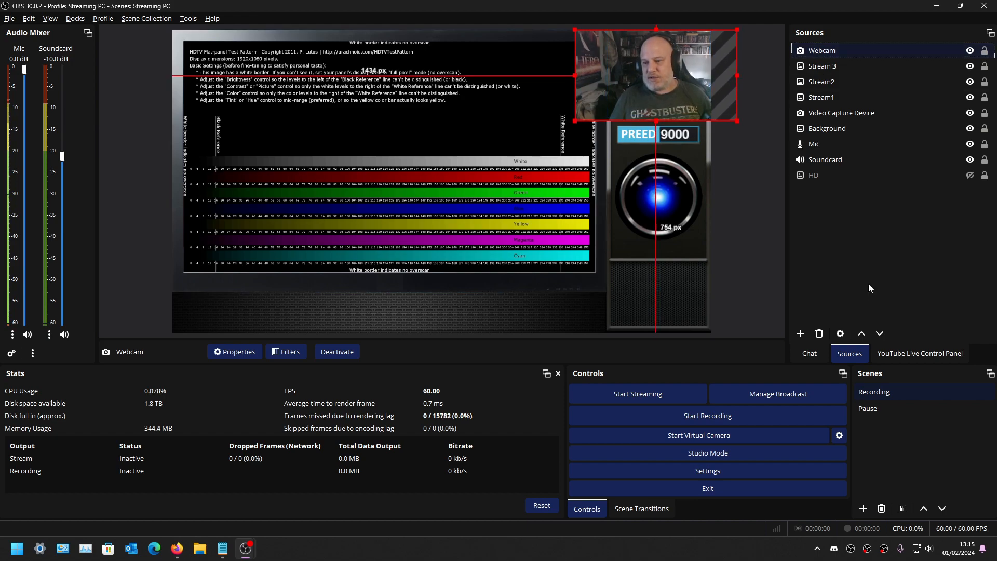
click(879, 334)
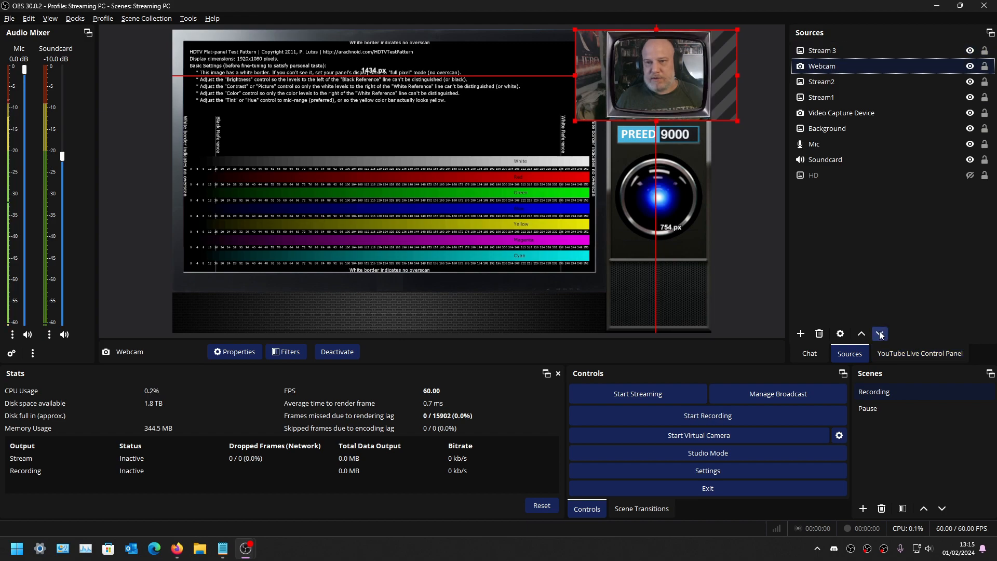
click(880, 334)
click(881, 334)
click(880, 334)
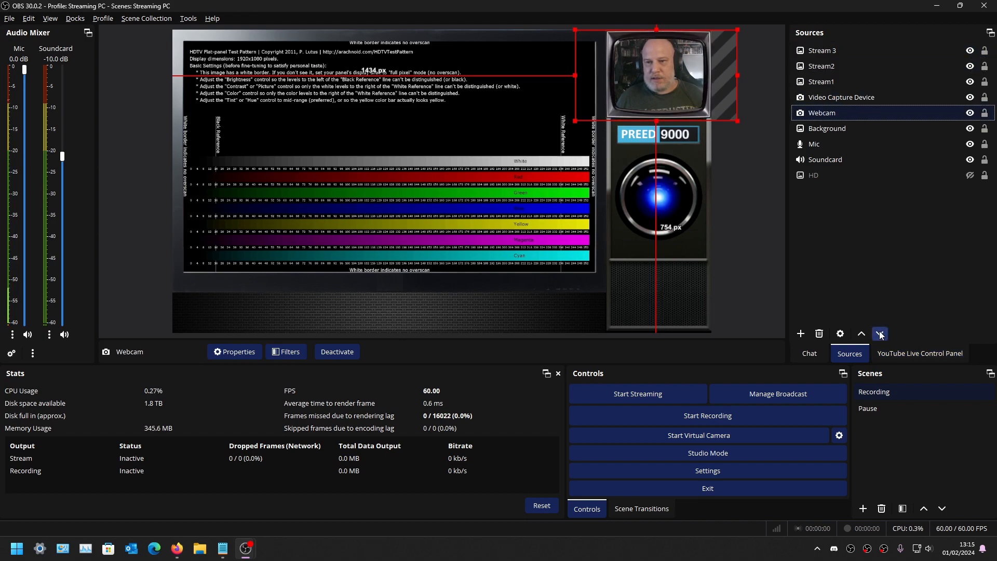
click(834, 264)
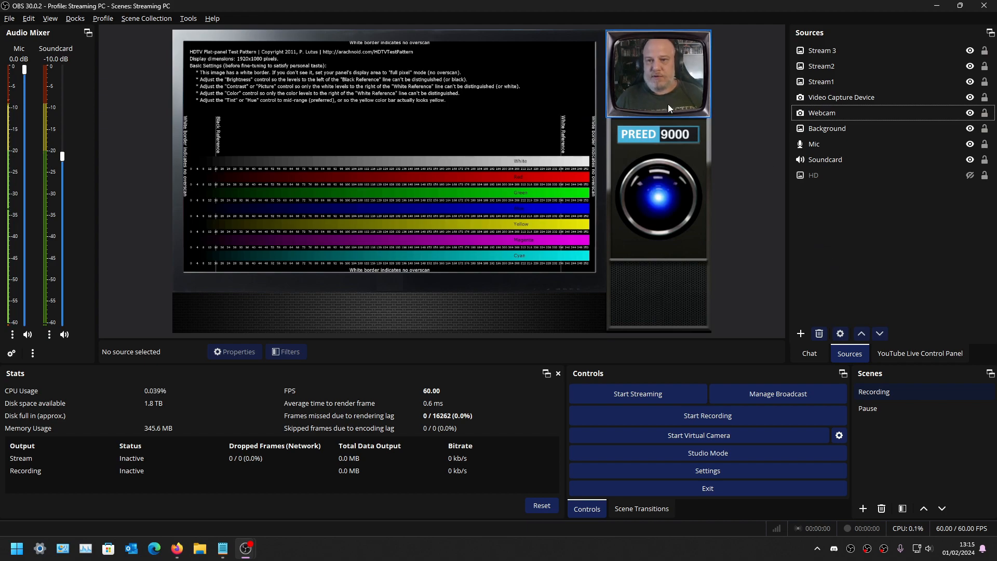
Step: Resize and centre Webcam within the small TV frame, about 1454 px from the canvas's left, 17 px from its top and 758 px from its bottom
click(670, 77)
drag(672, 76, 673, 82)
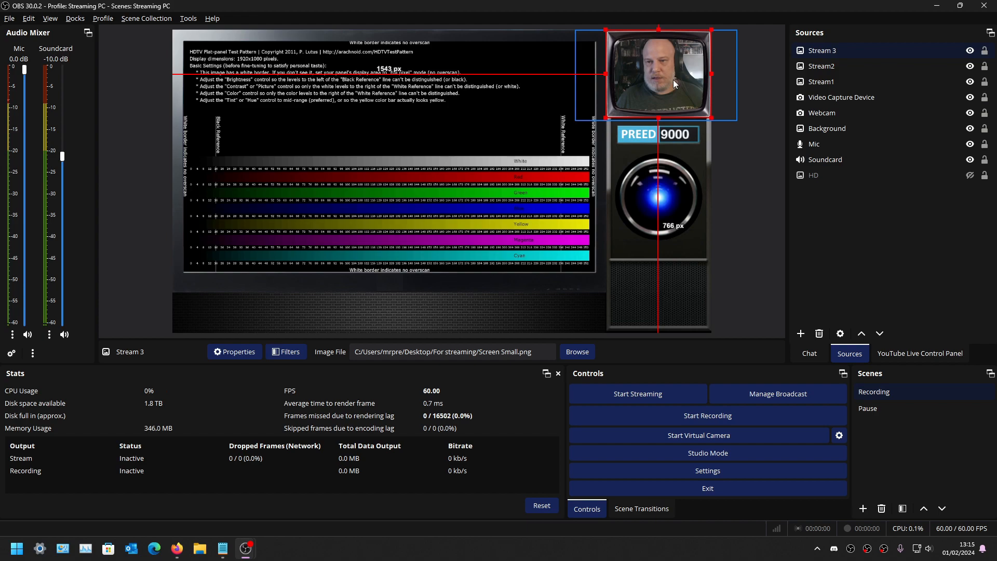
click(841, 97)
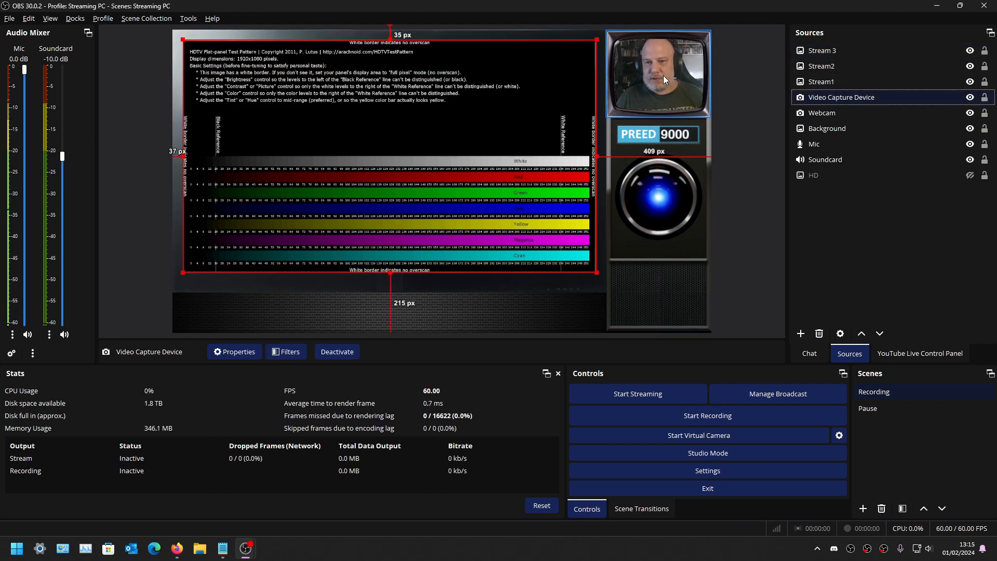
click(818, 113)
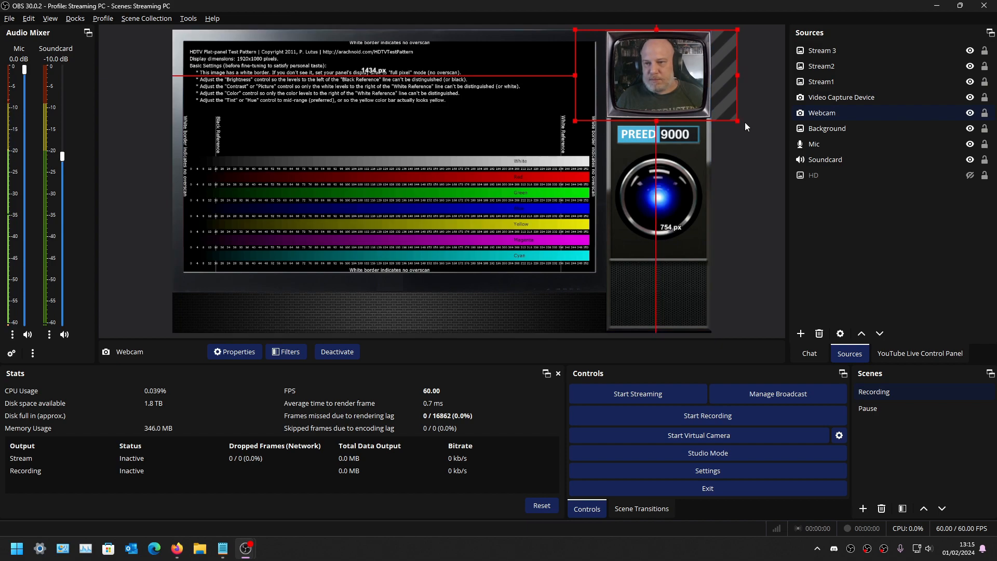
drag(737, 121, 724, 112)
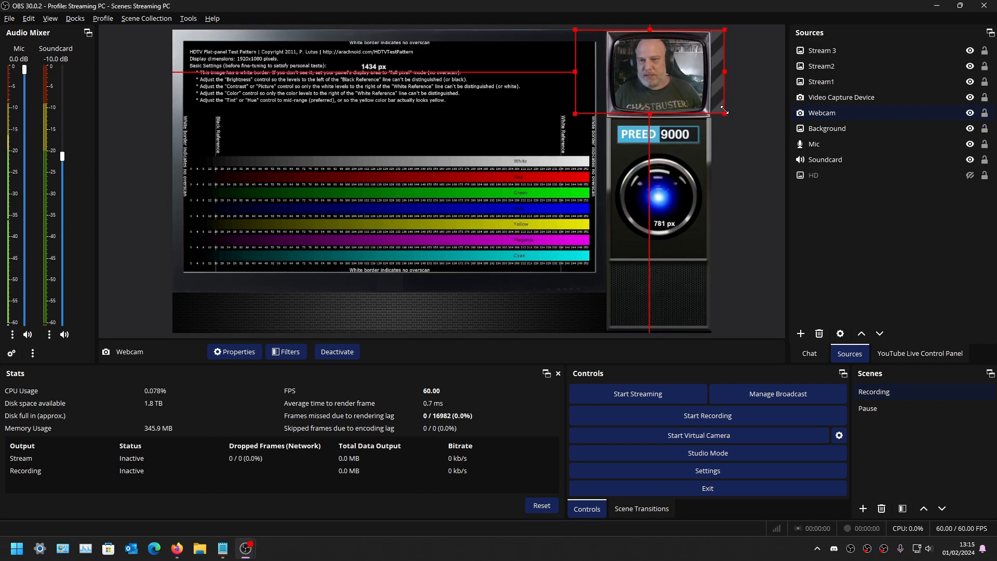
drag(660, 81, 665, 88)
drag(730, 38, 732, 37)
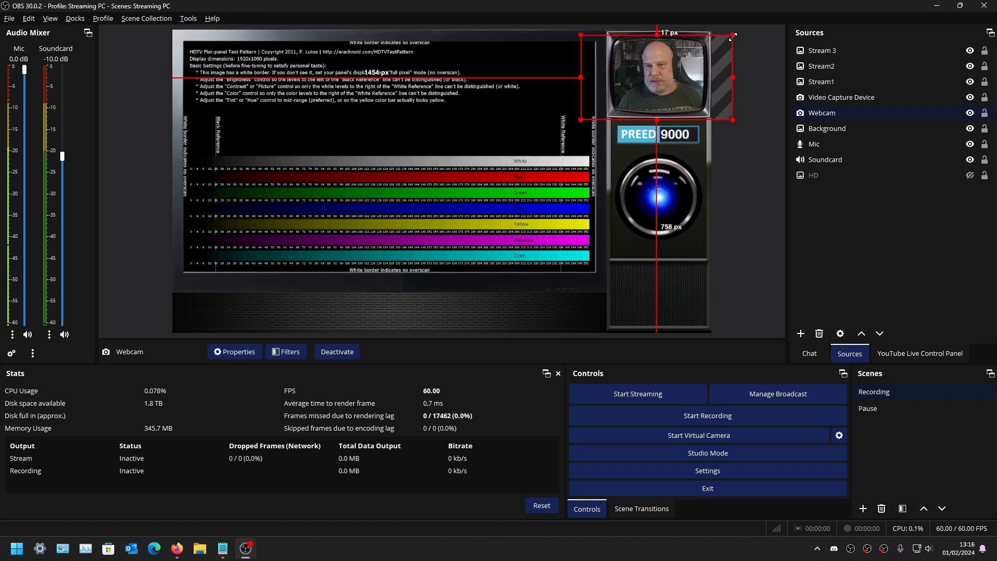
click(761, 130)
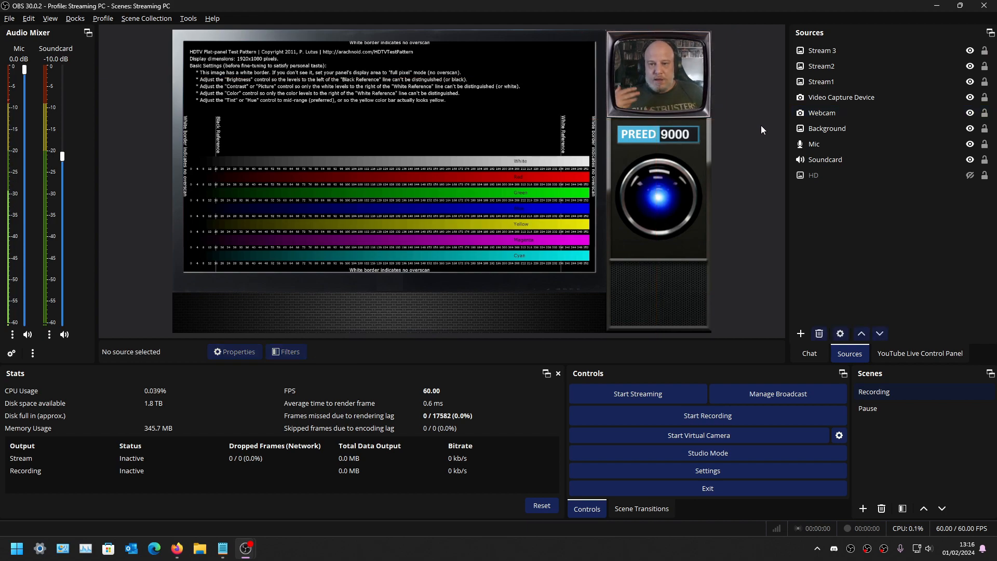
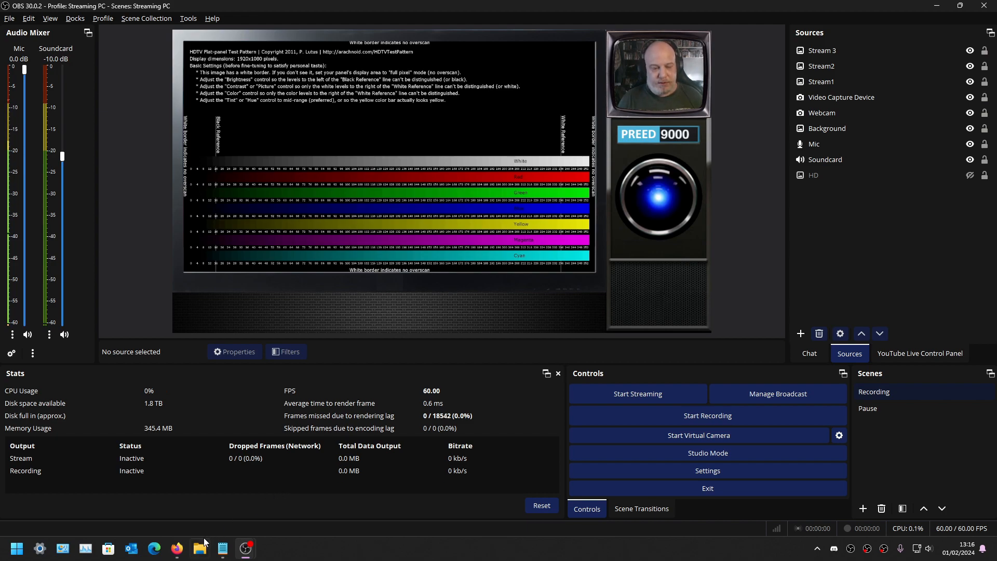
Step: Switch to Firefox and look through the first two pages of the OBS Studio Plugins listing
mouse_move(188, 555)
click(182, 493)
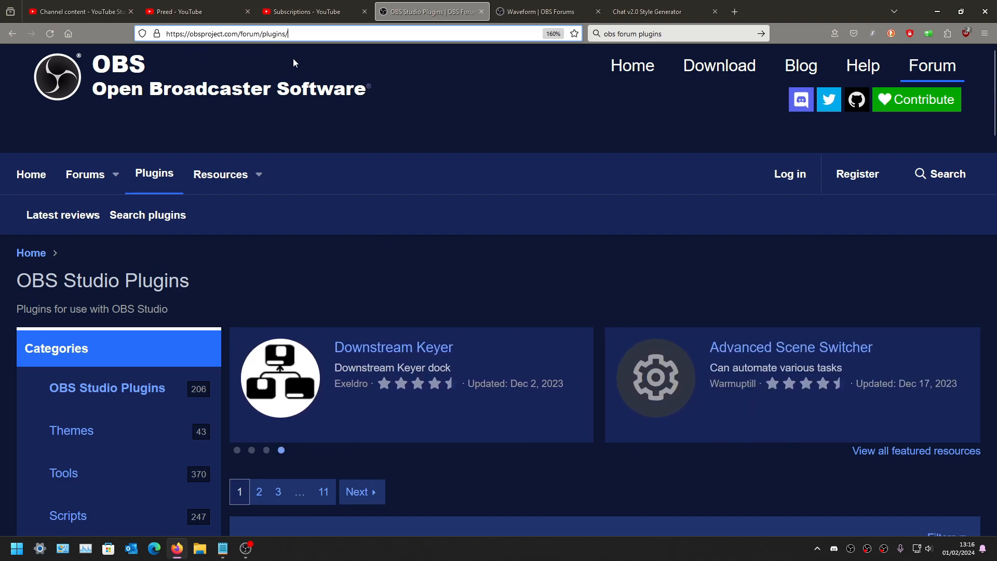
scroll(434, 164, down, 10)
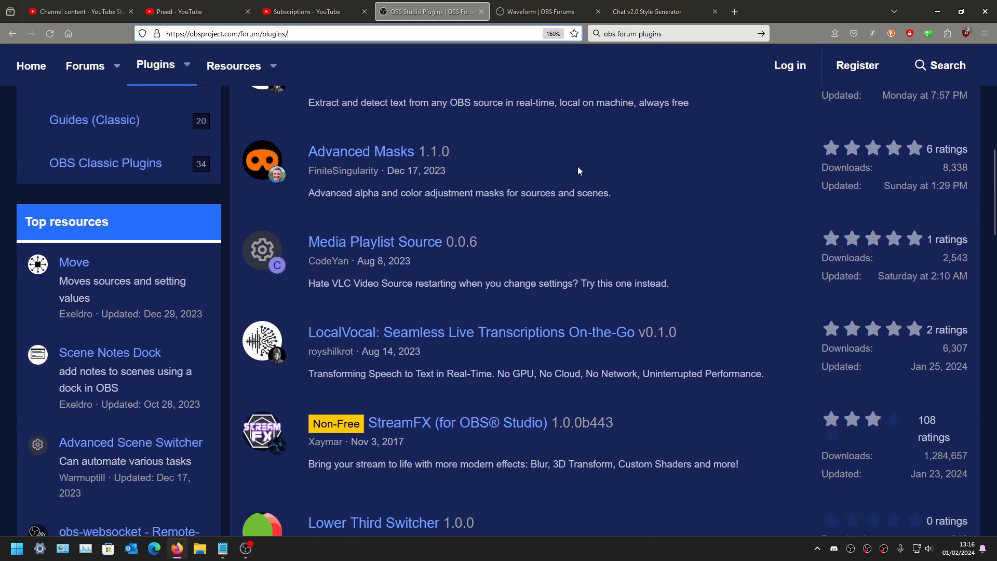
scroll(578, 170, down, 14)
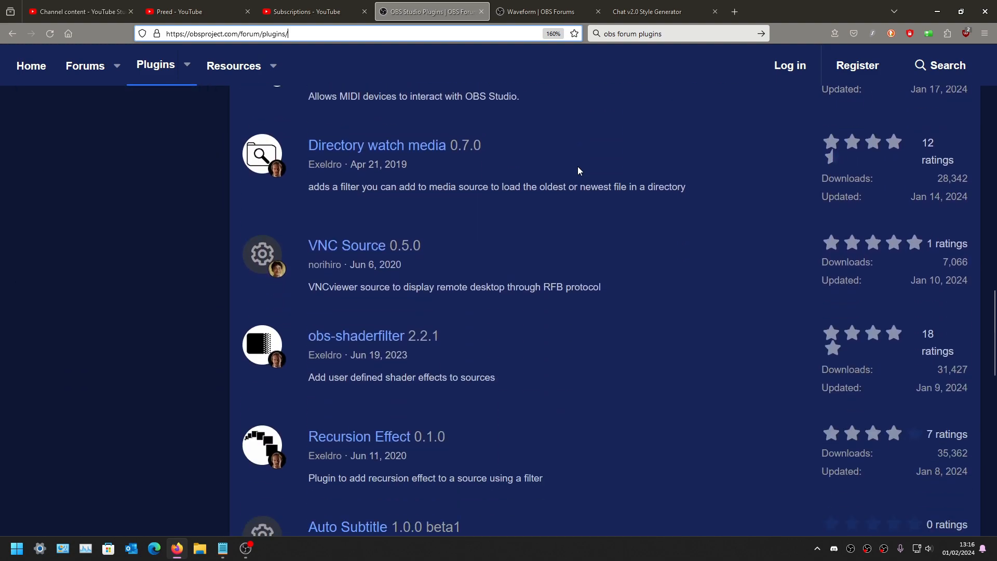
scroll(578, 171, down, 9)
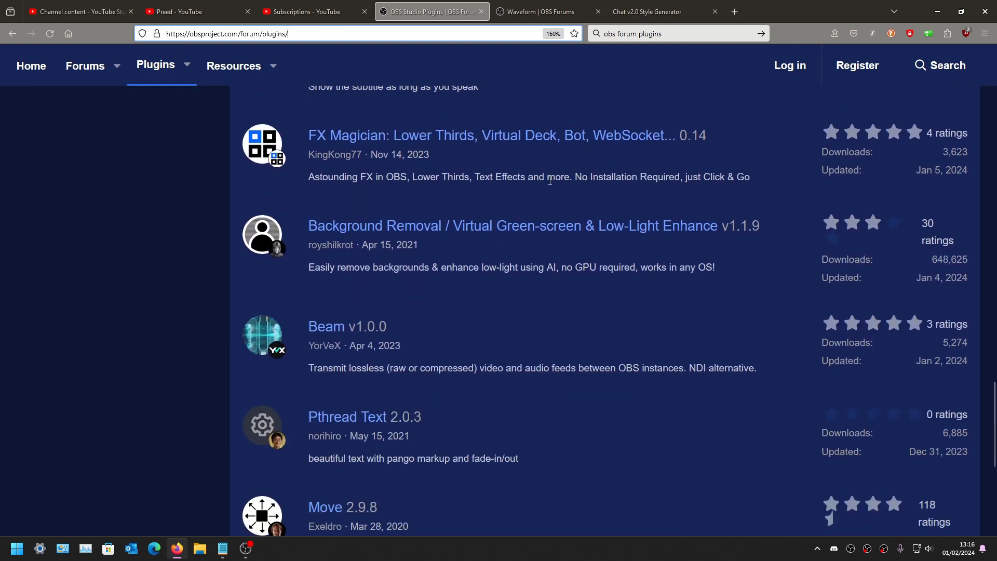
scroll(550, 180, down, 5)
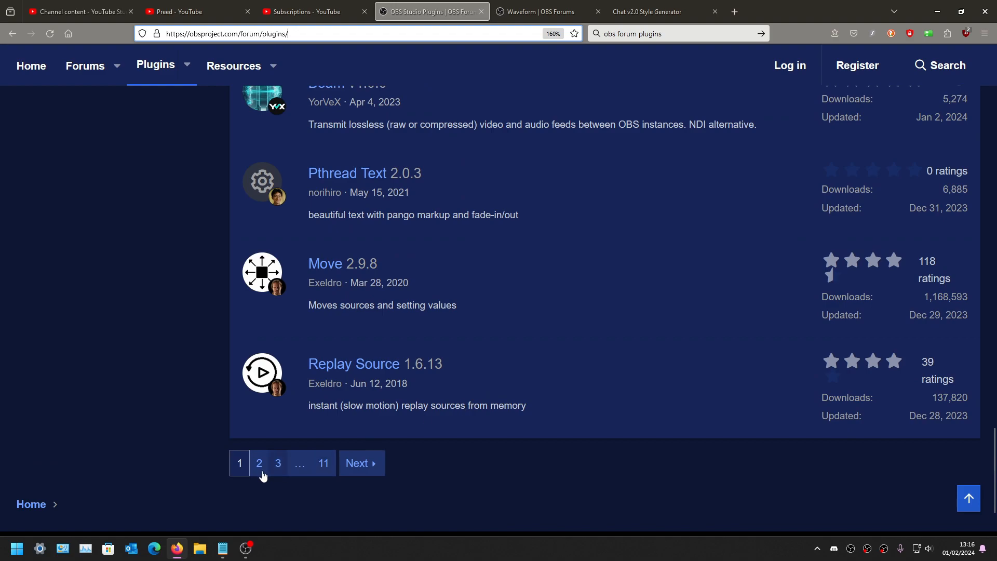
click(260, 467)
scroll(576, 278, down, 5)
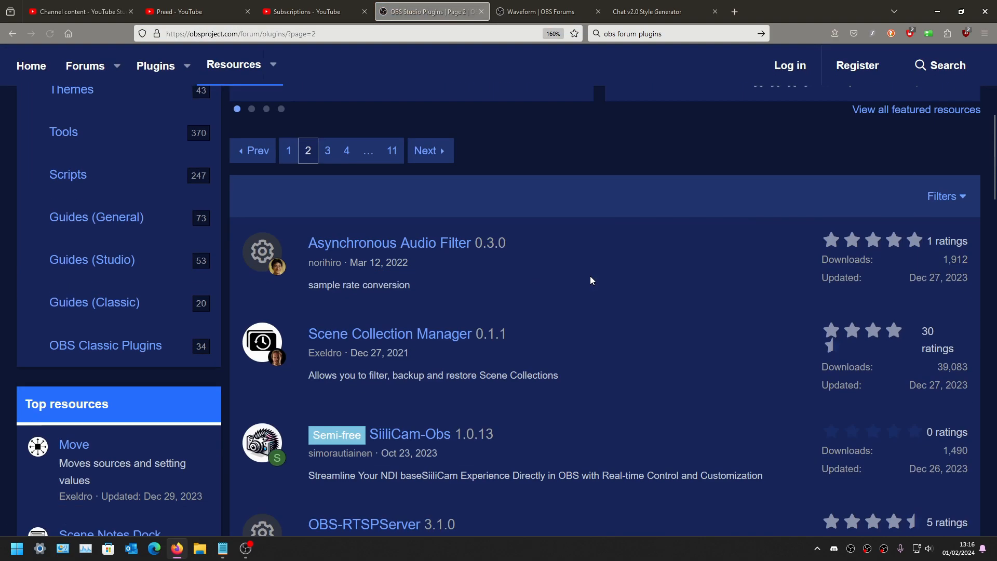
scroll(589, 280, down, 5)
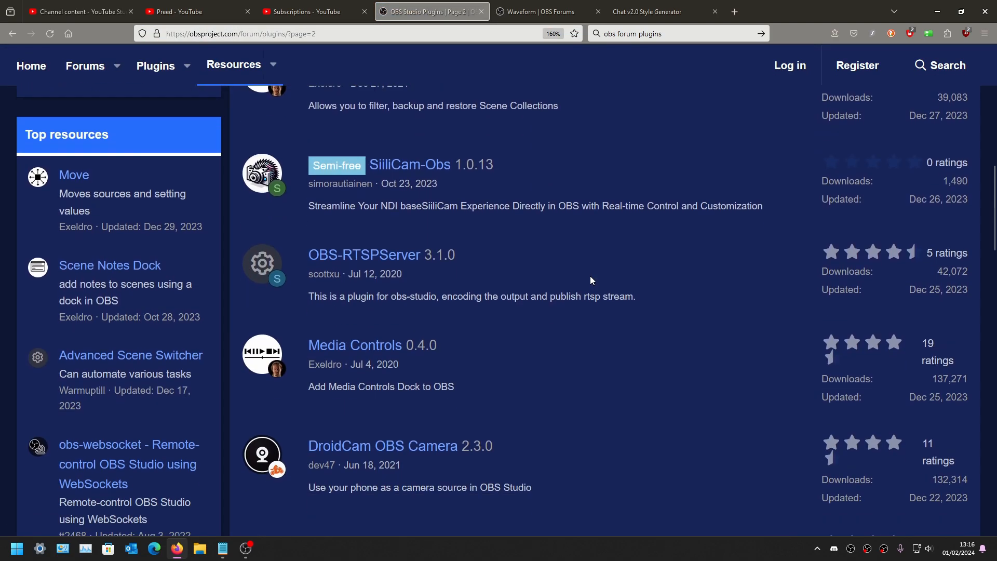
scroll(589, 281, up, 10)
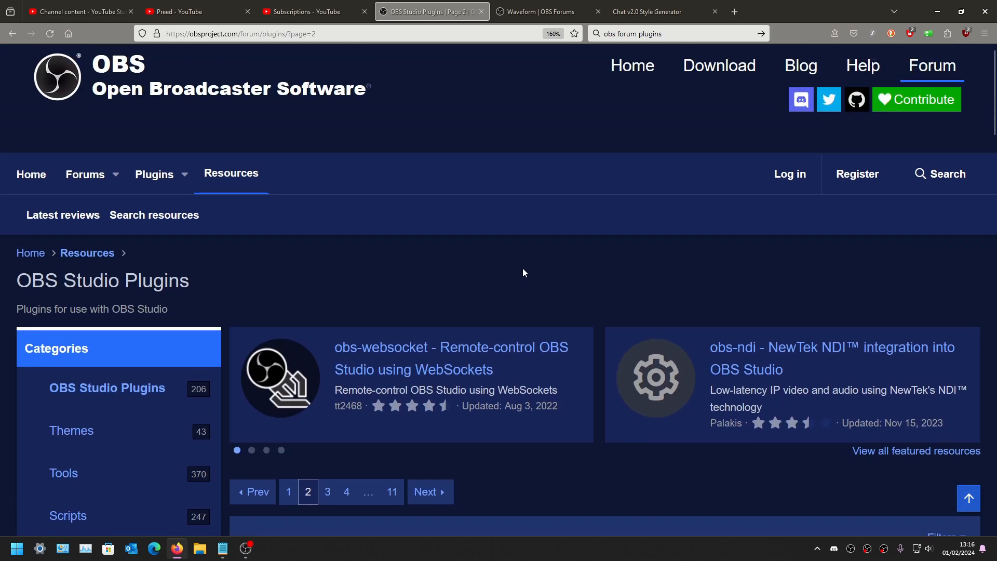
scroll(523, 268, down, 8)
scroll(599, 243, down, 6)
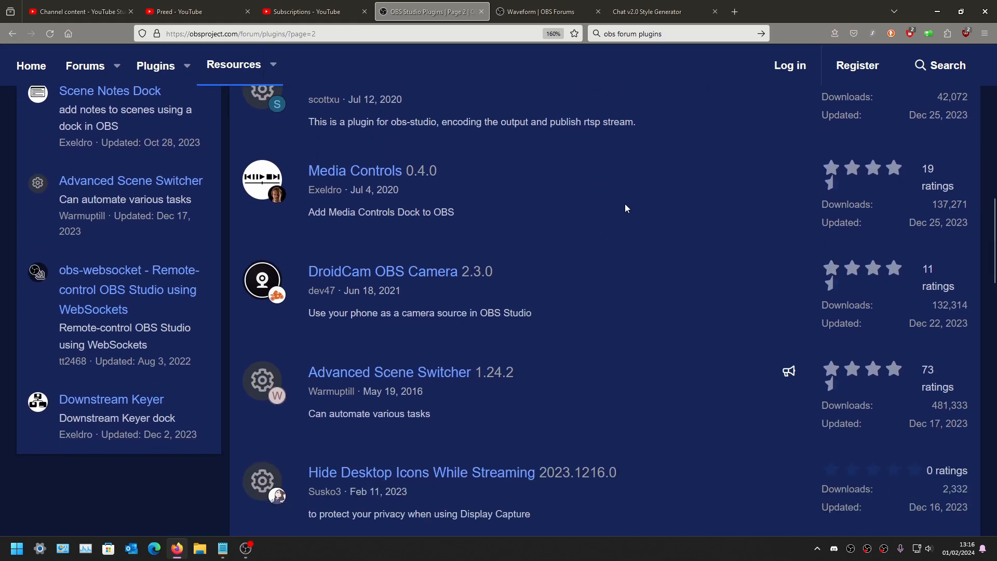
scroll(625, 204, up, 10)
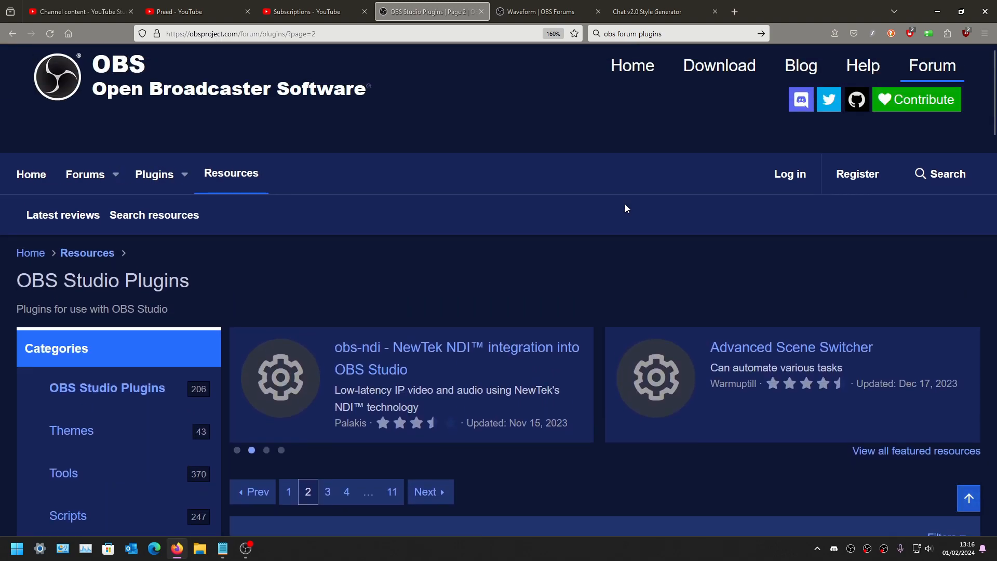
Step: Review the Waveform plugin's forum page and its example visualizer images
click(548, 9)
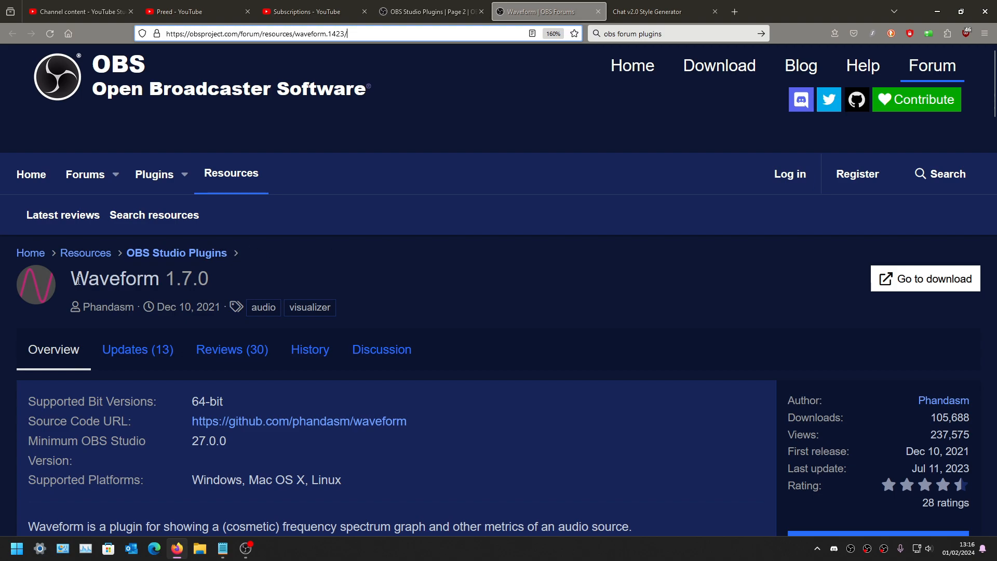
scroll(552, 289, down, 10)
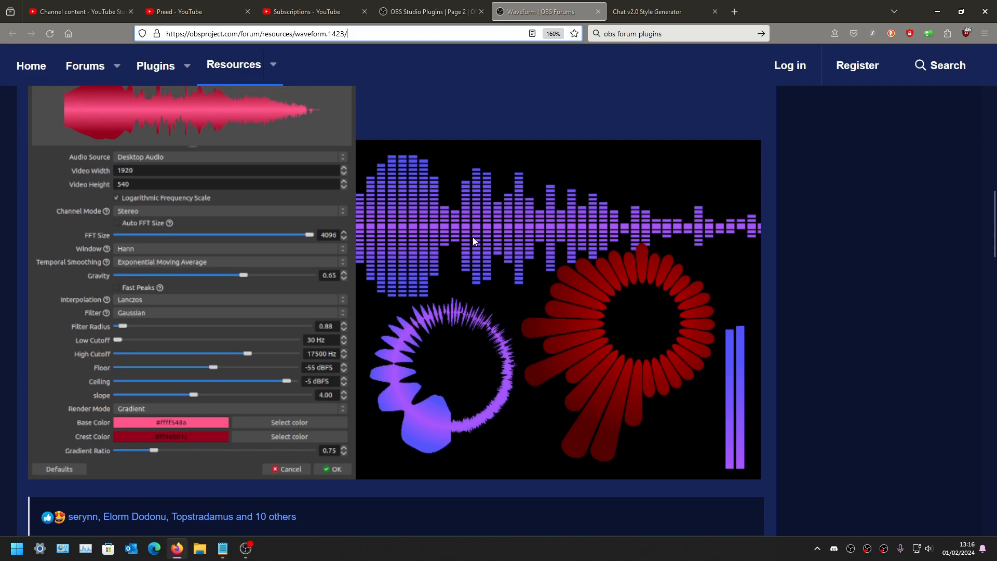
Step: Open the Waveform plugin's download page and examine its v1.7.0 release notes and downloadable assets
scroll(473, 241, up, 6)
scroll(472, 240, up, 6)
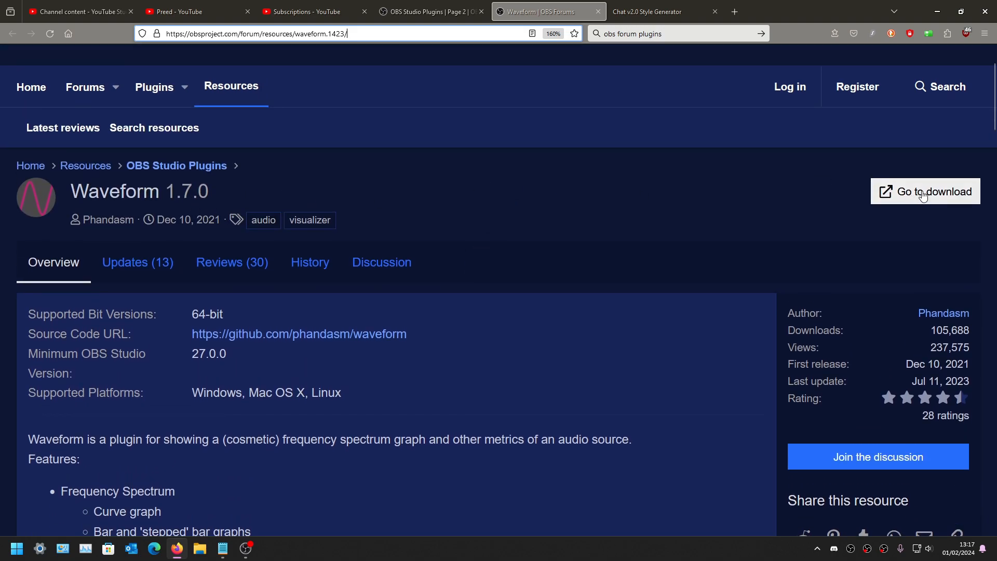
click(926, 192)
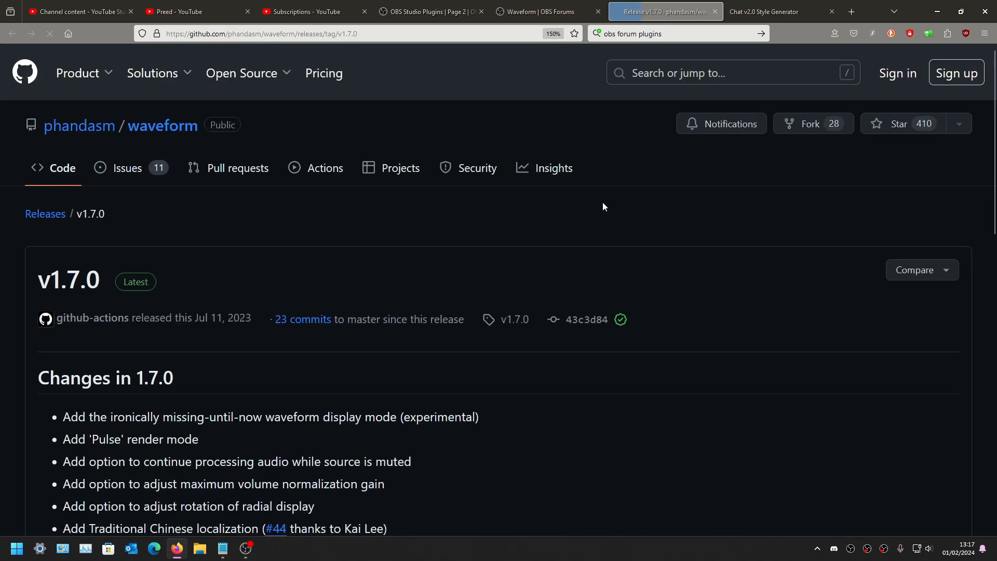
scroll(524, 219, down, 5)
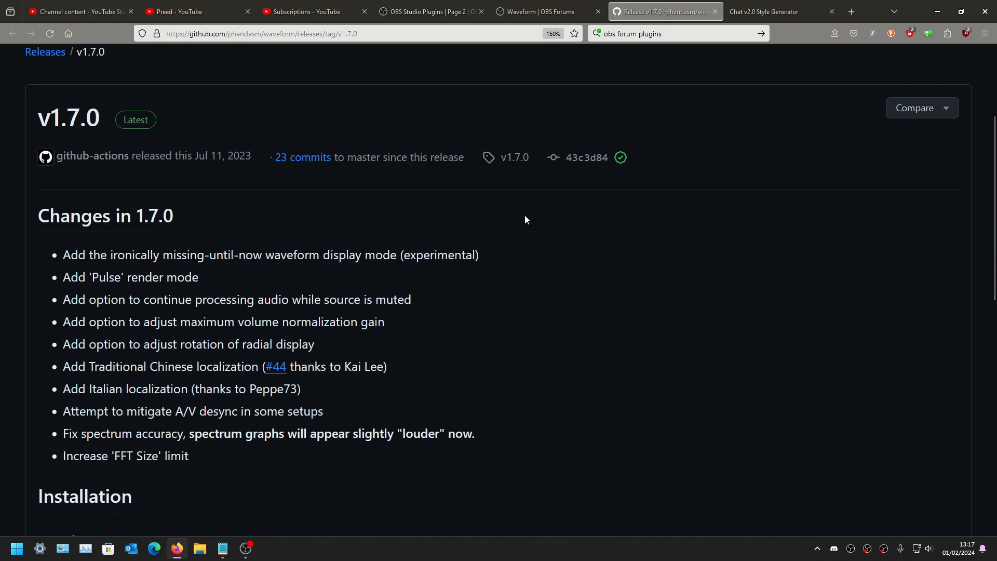
scroll(234, 227, down, 12)
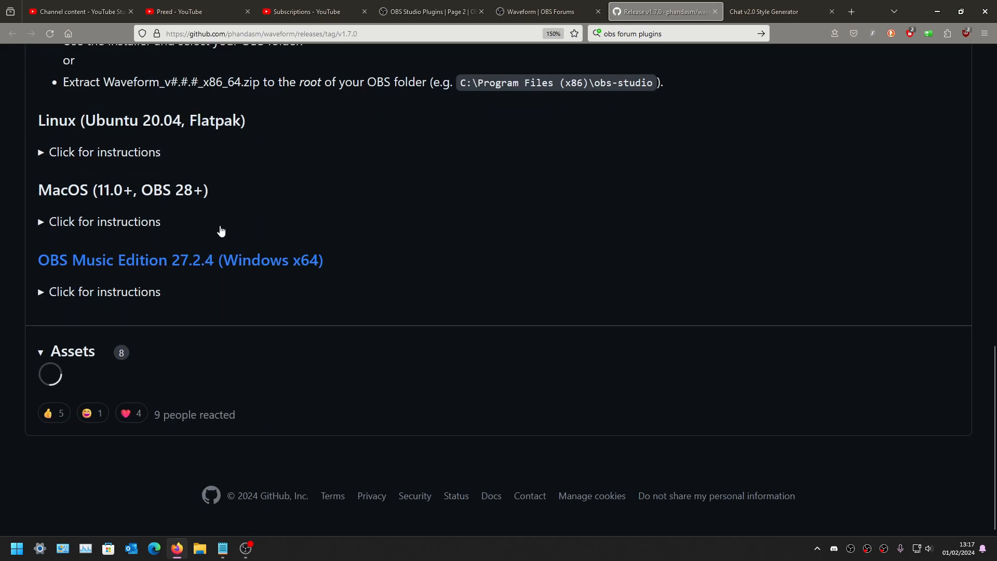
scroll(255, 334, down, 3)
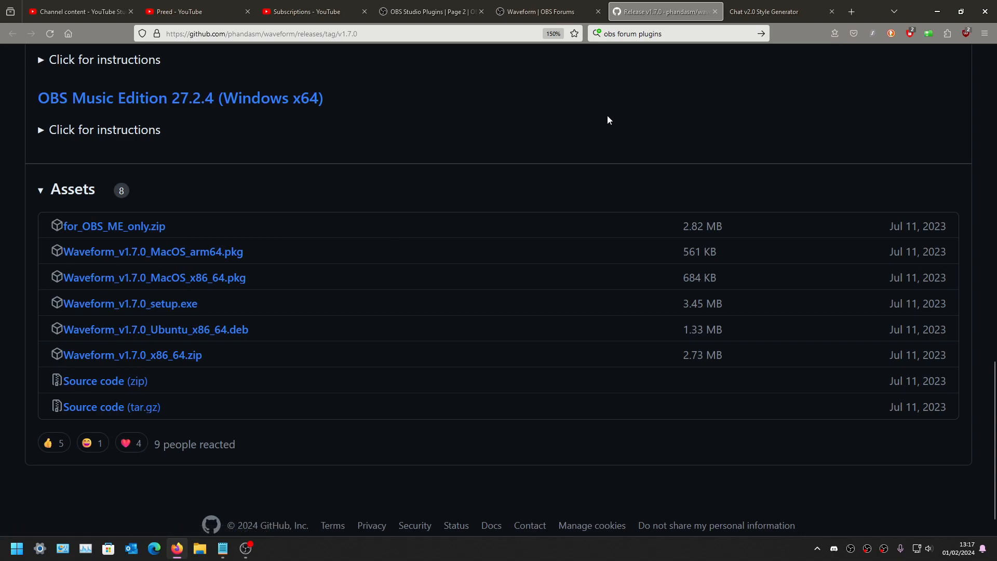
click(713, 11)
Step: Switch back to OBS and add a new Waveform Visualizer source with Mic as its audio source
click(941, 11)
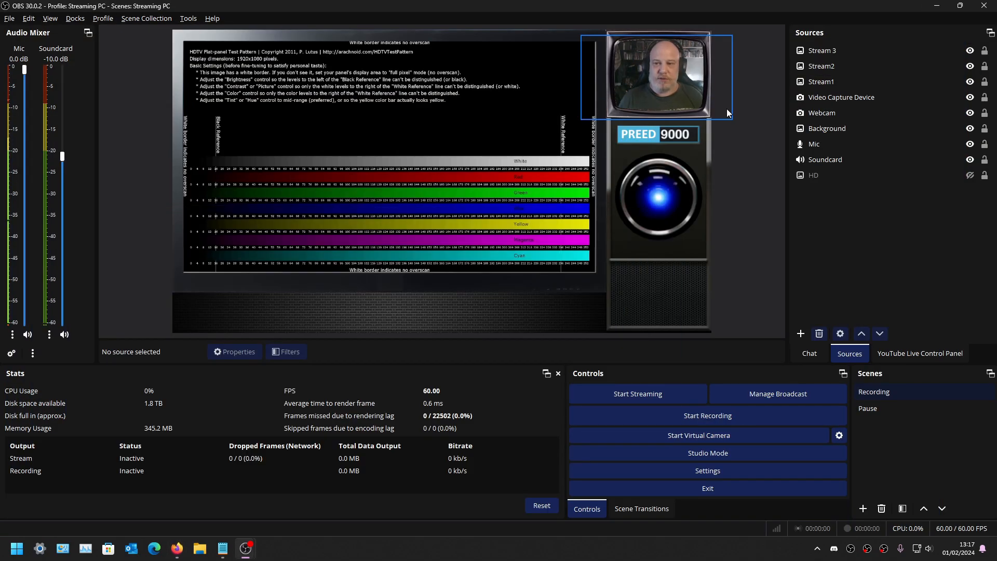
click(802, 334)
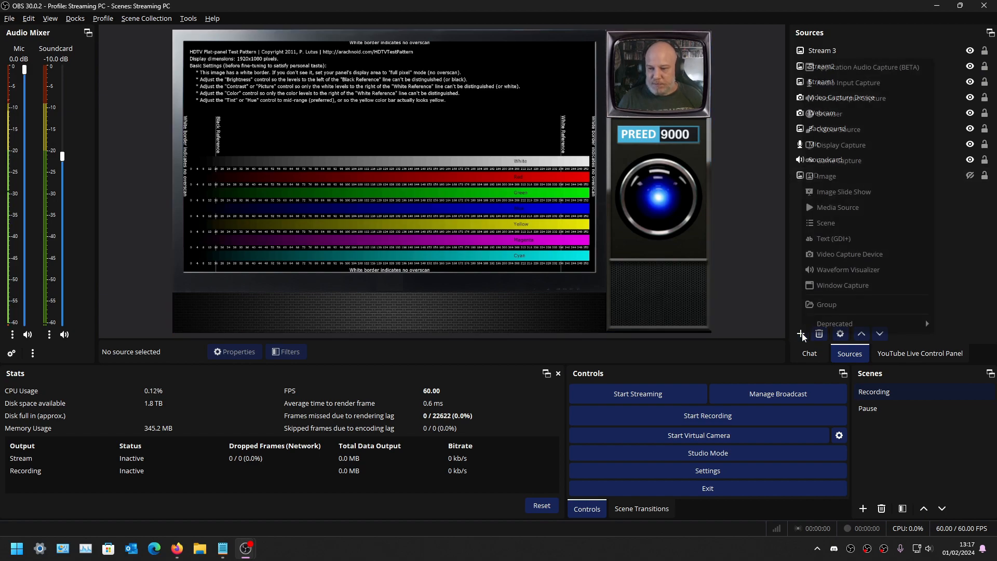
click(835, 272)
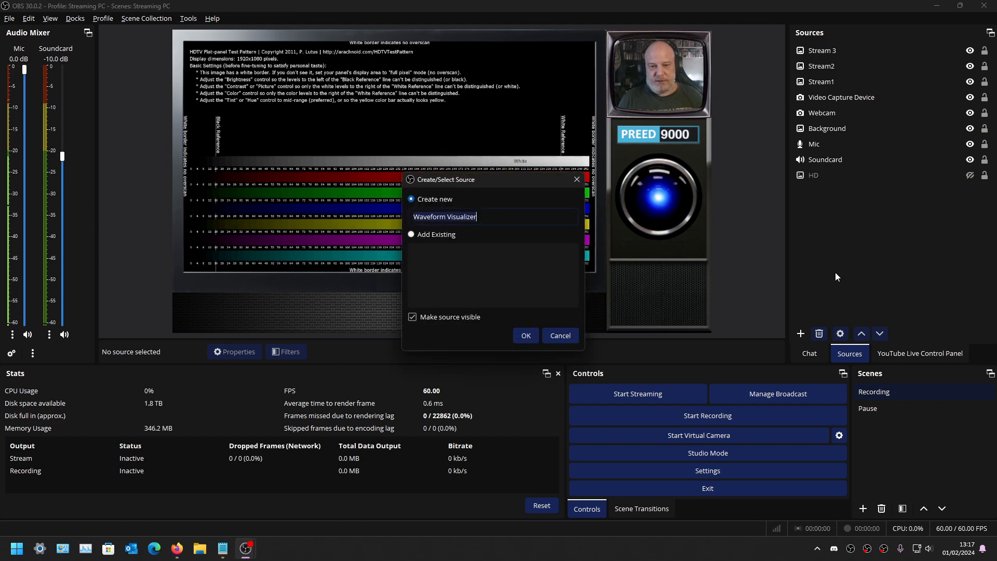
click(526, 336)
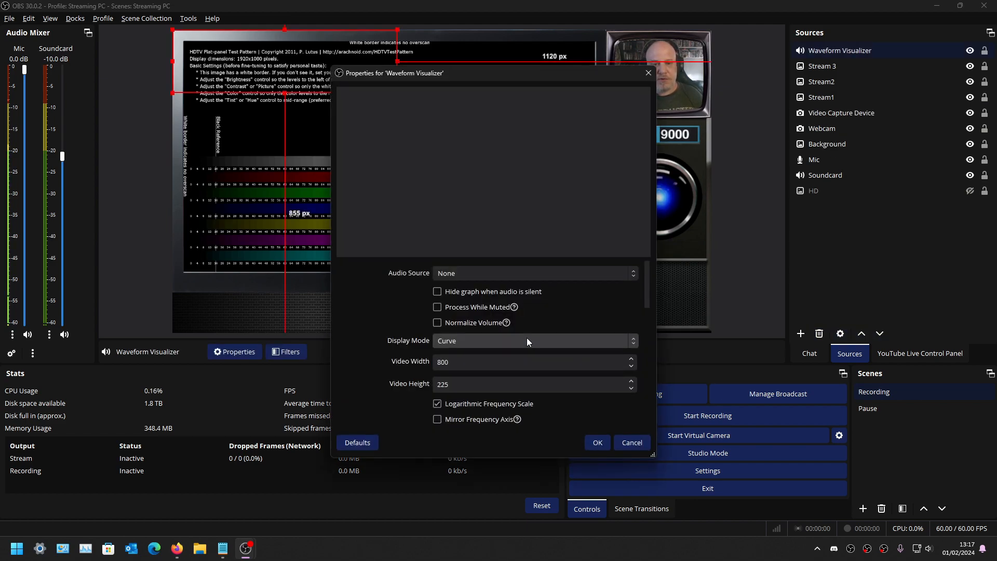
click(499, 270)
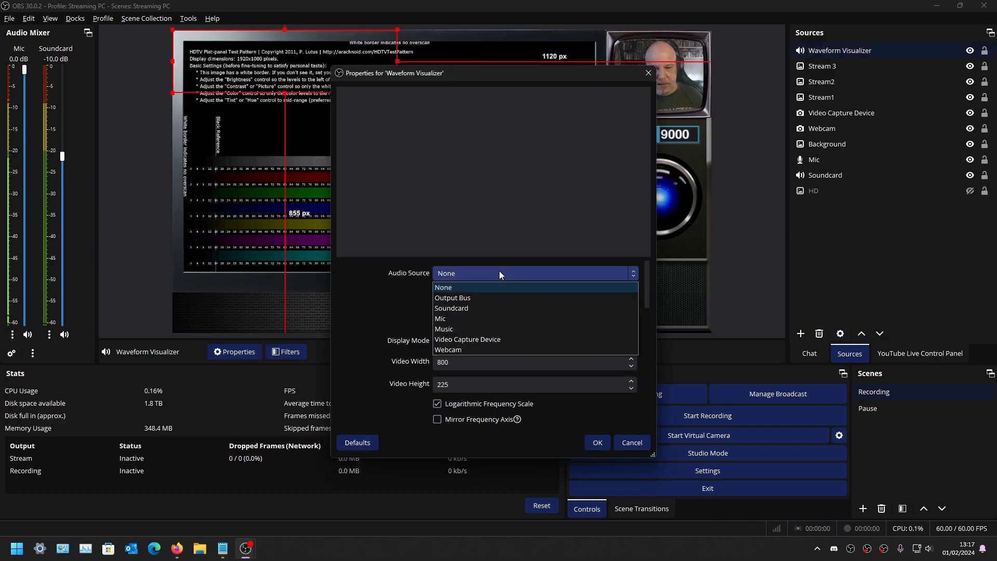
click(496, 317)
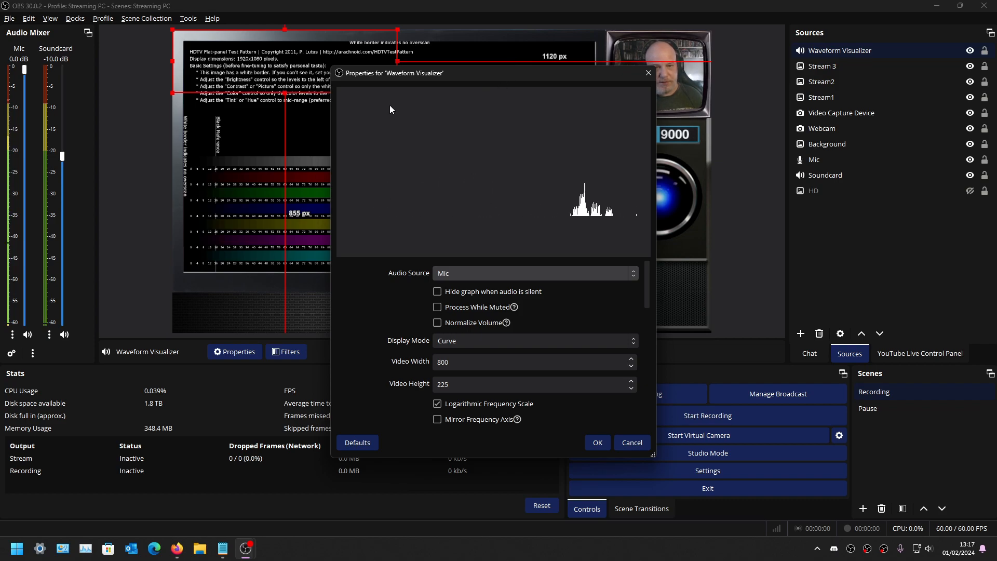
Step: Move the visualizer over the blue eye, about 481 px from the canvas's top and 374 px from its bottom, keeping its properties open
drag(471, 81, 217, 115)
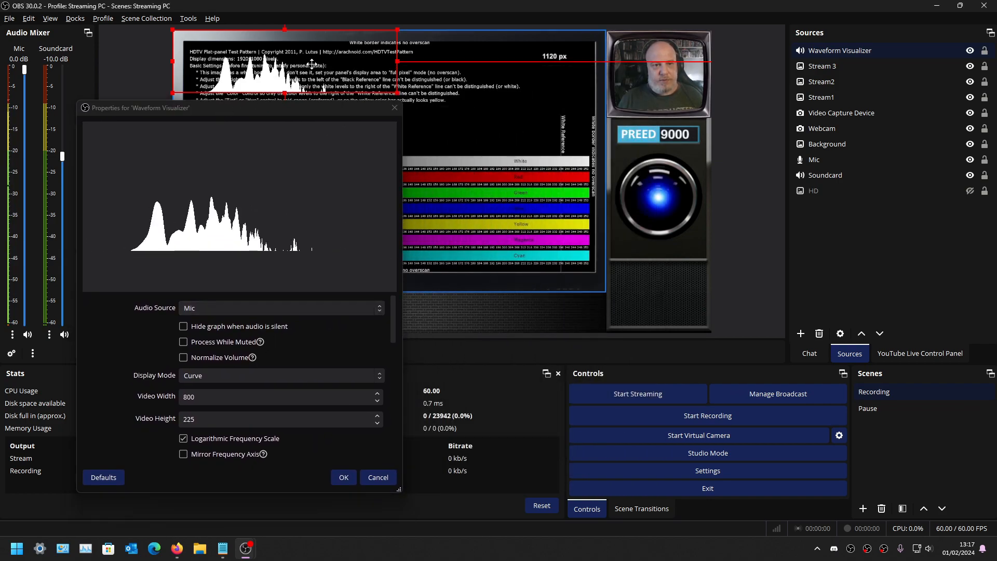
drag(544, 173, 670, 191)
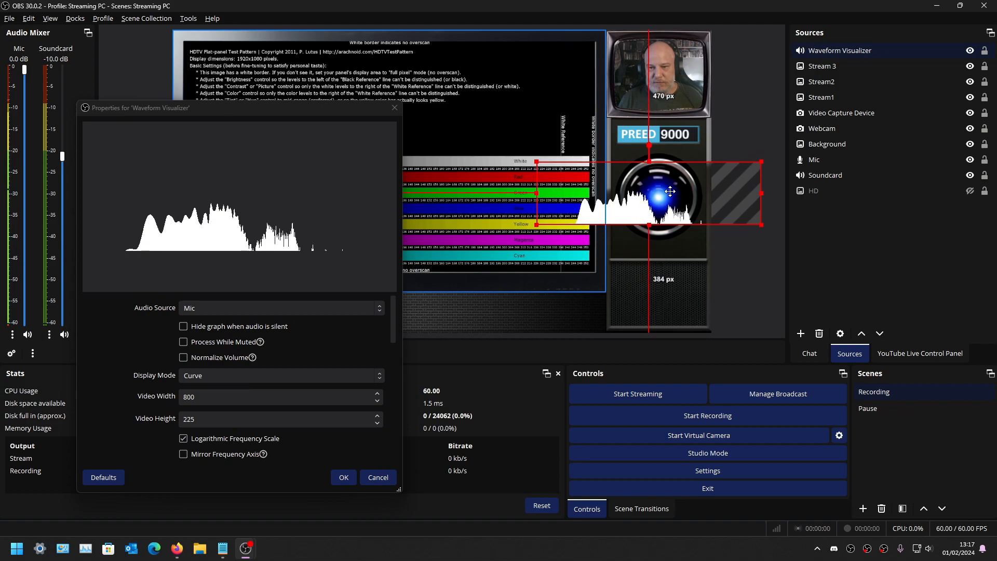
drag(653, 188, 660, 191)
drag(337, 111, 466, 55)
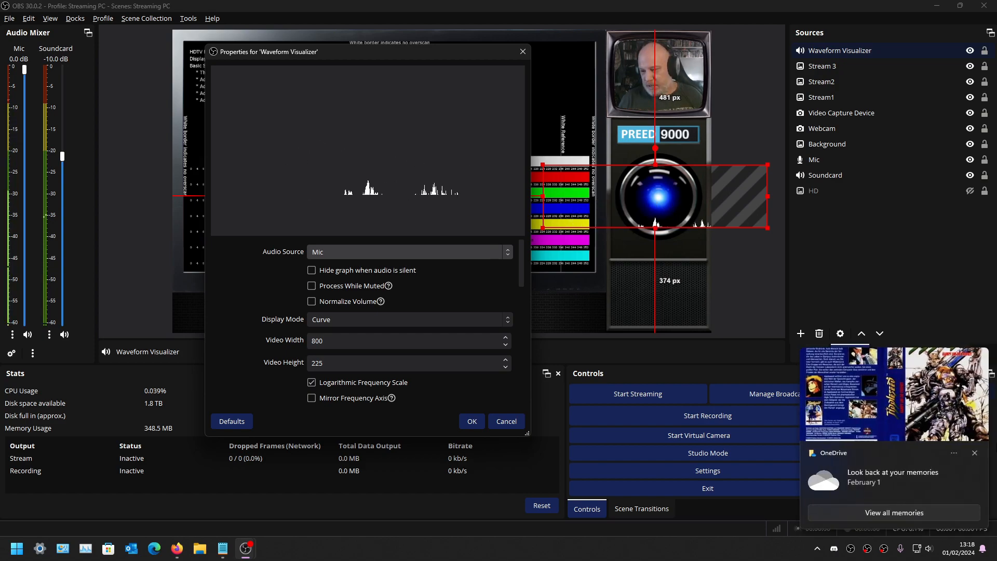
click(972, 452)
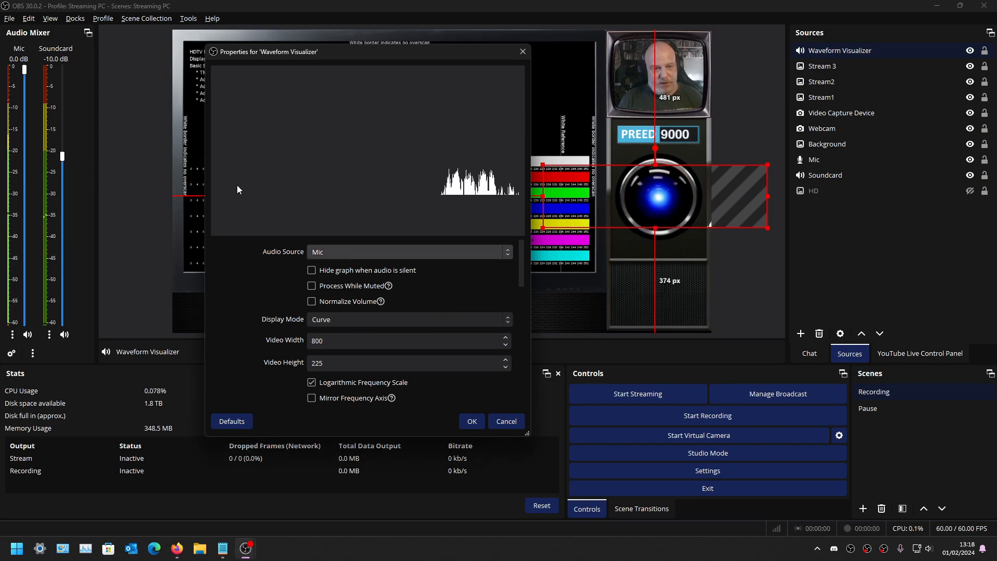
Step: Try the Bars, Stepped Bars and Level Meter display modes on the visualizer and settle on Stepped Bars
click(355, 319)
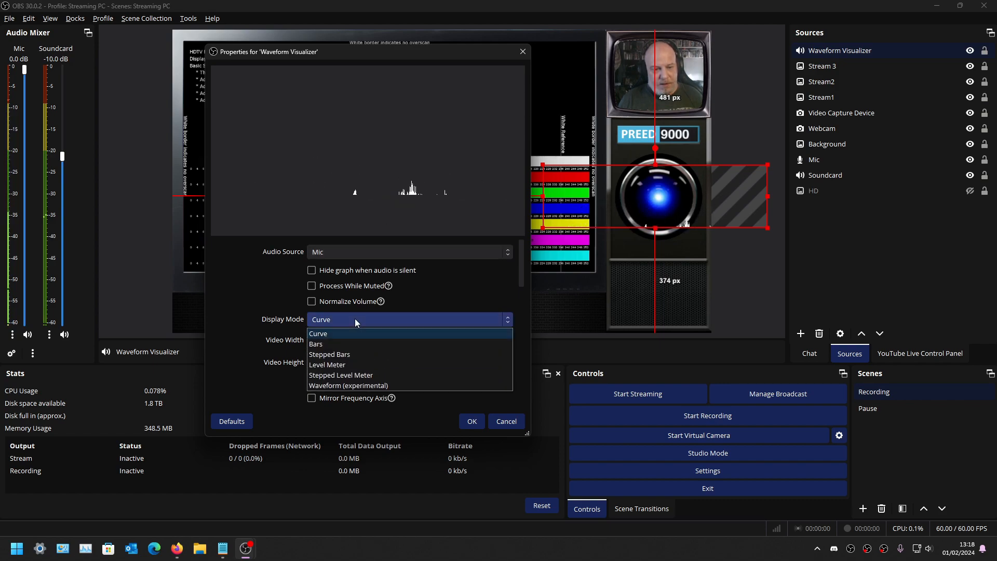
click(344, 344)
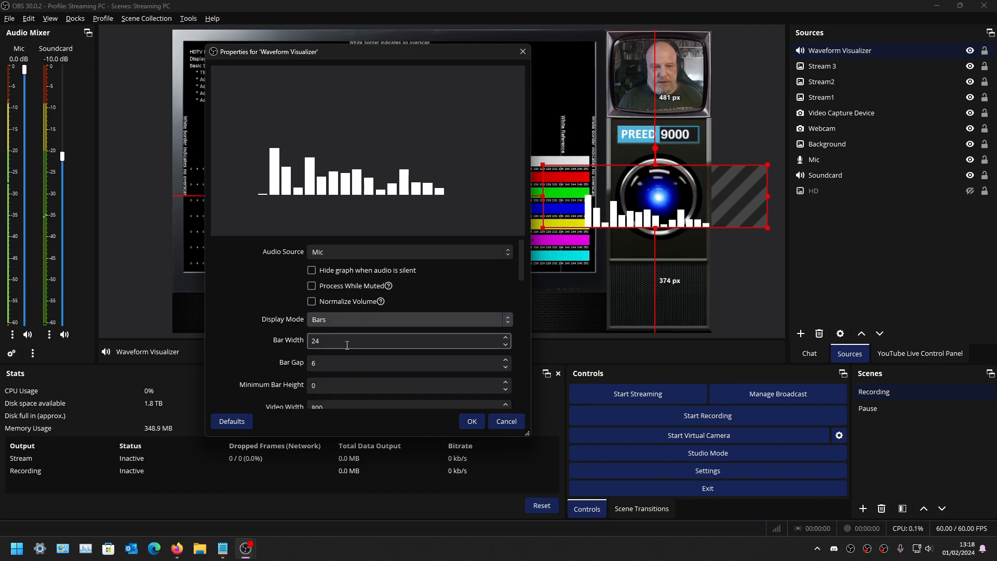
click(340, 319)
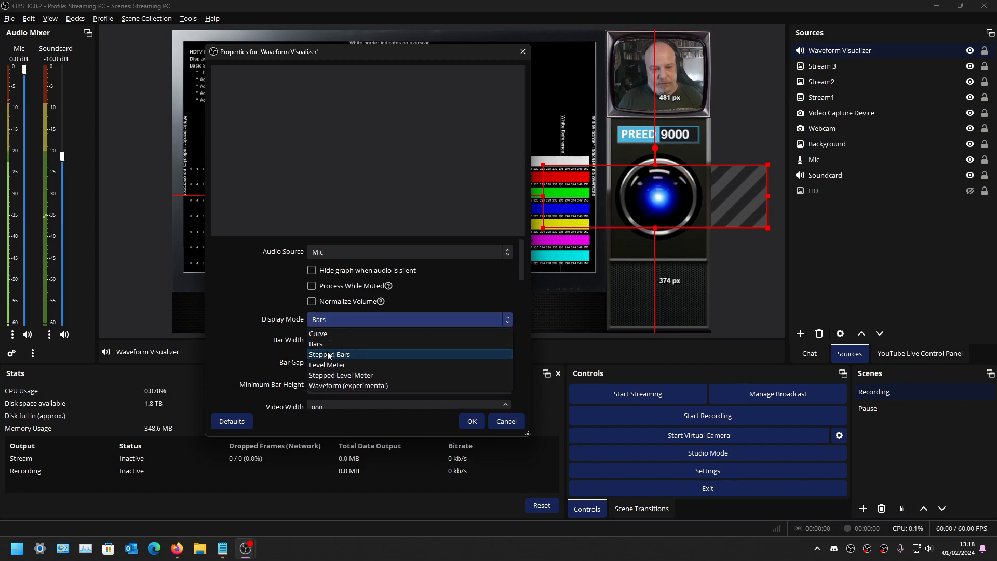
click(325, 356)
click(358, 316)
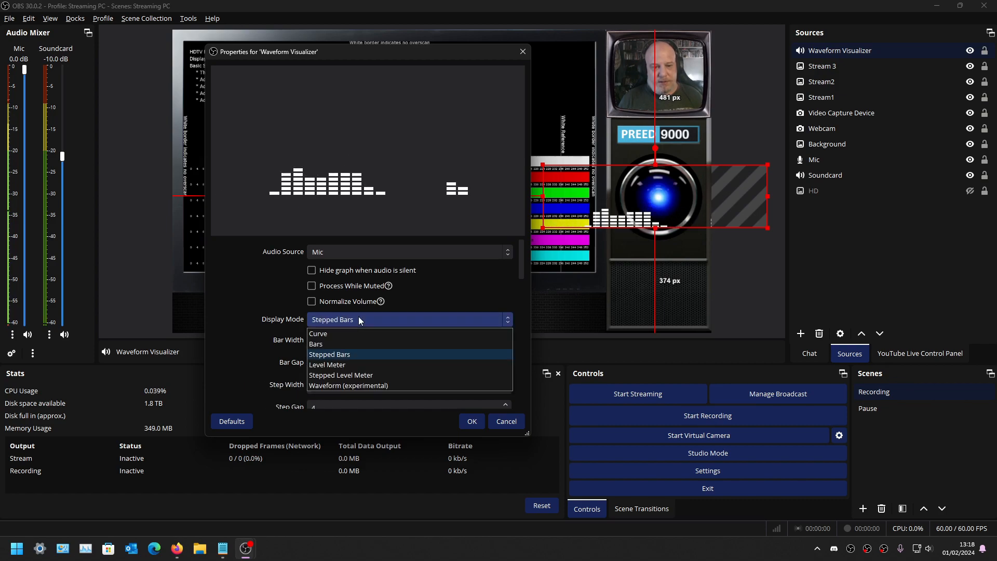
click(345, 361)
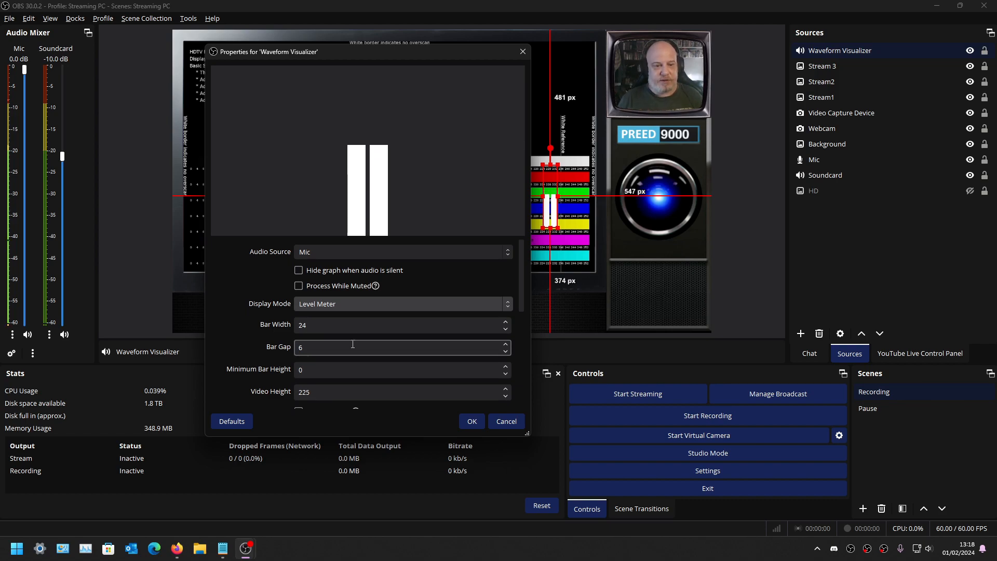
click(338, 299)
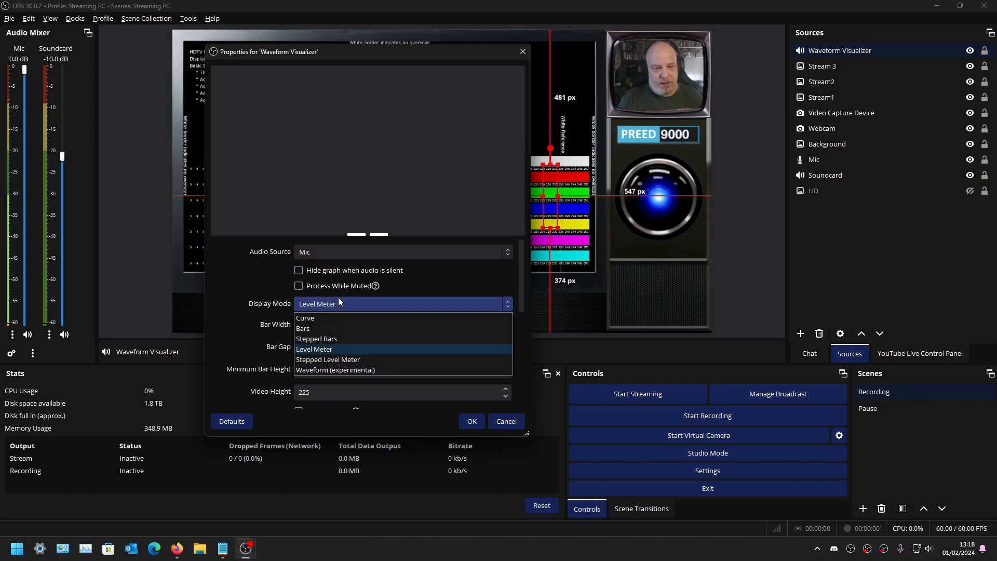
click(333, 338)
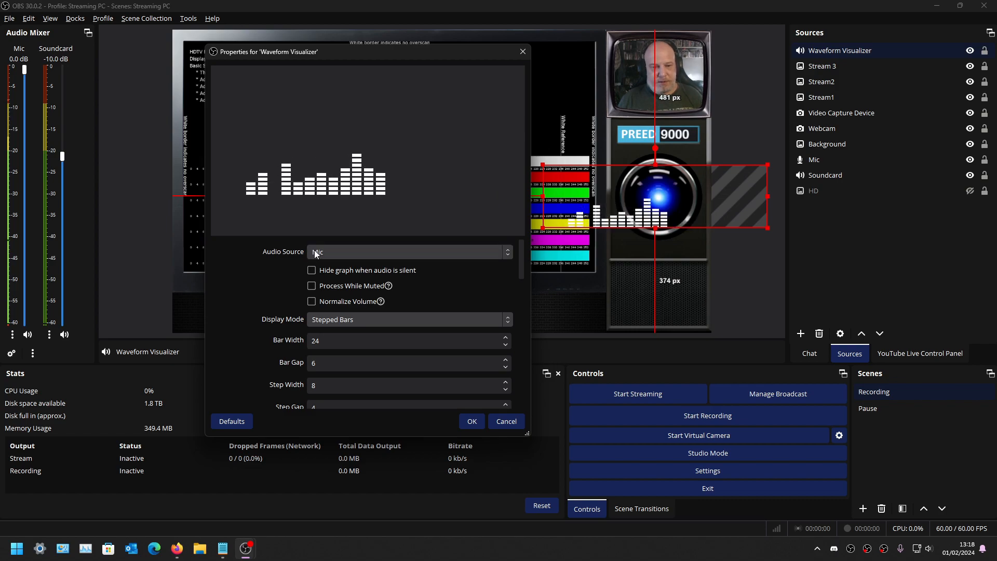
Step: Enable Radial Layout for the stepped-bar visualizer
scroll(272, 297, down, 2)
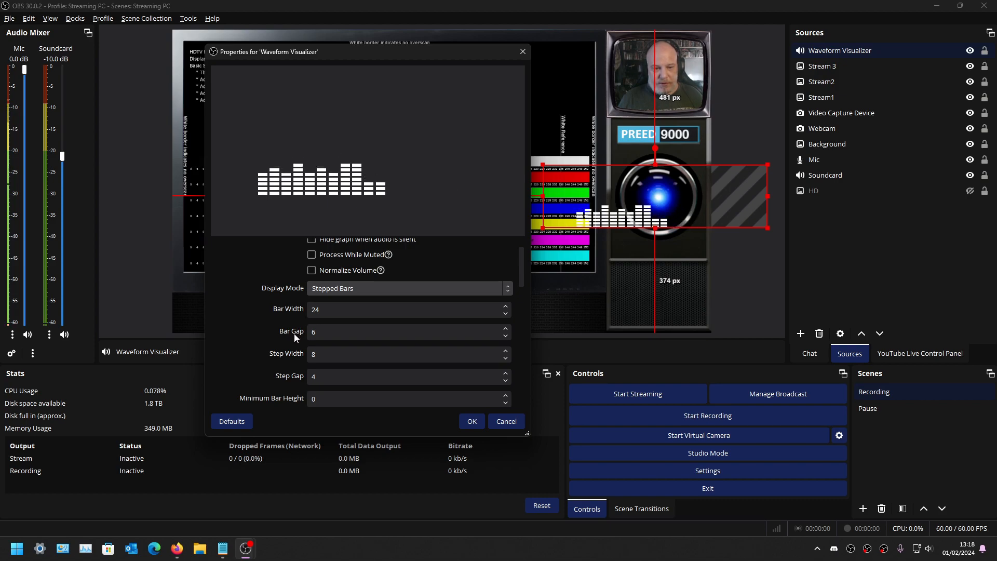
scroll(295, 335, down, 2)
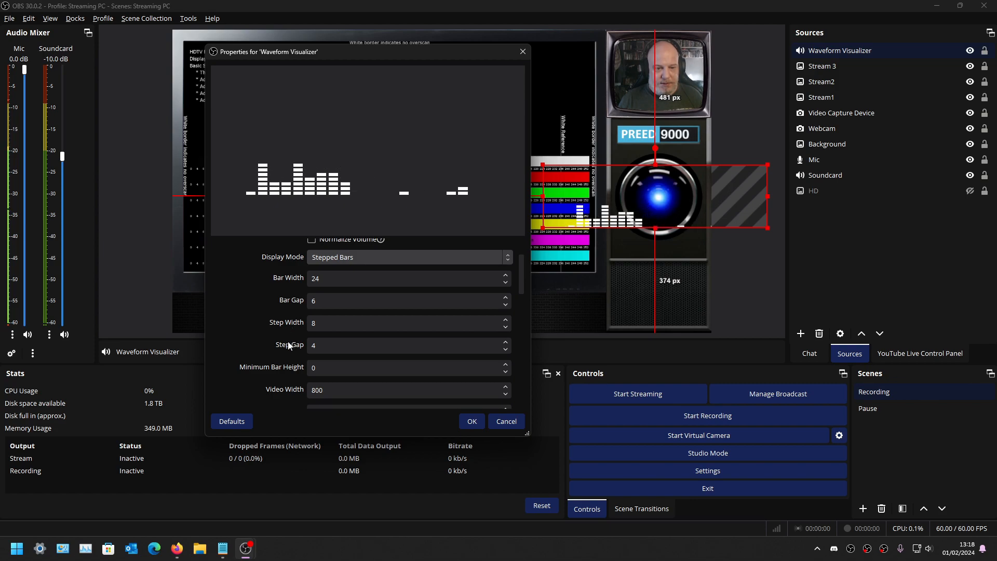
scroll(291, 351, down, 2)
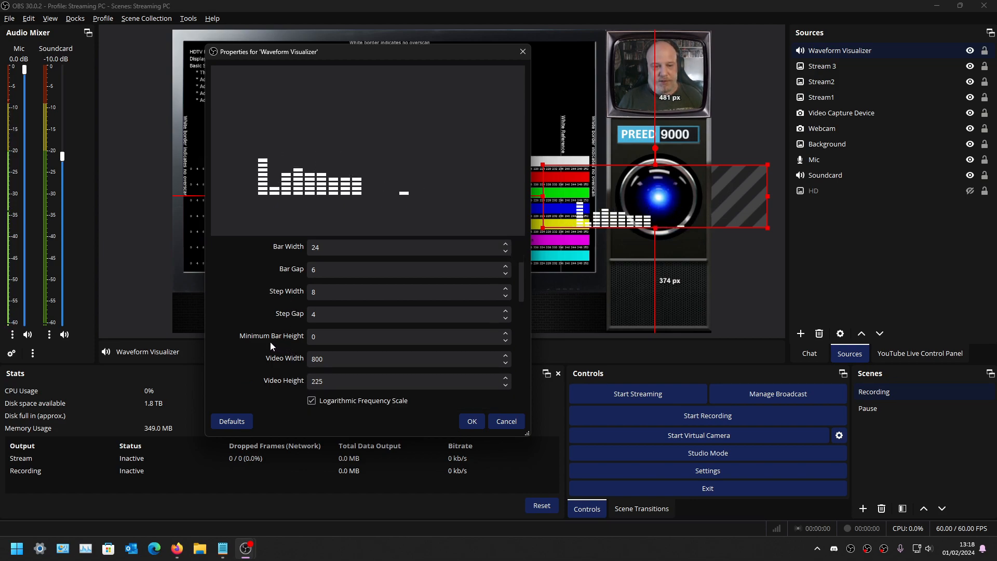
scroll(273, 342, down, 2)
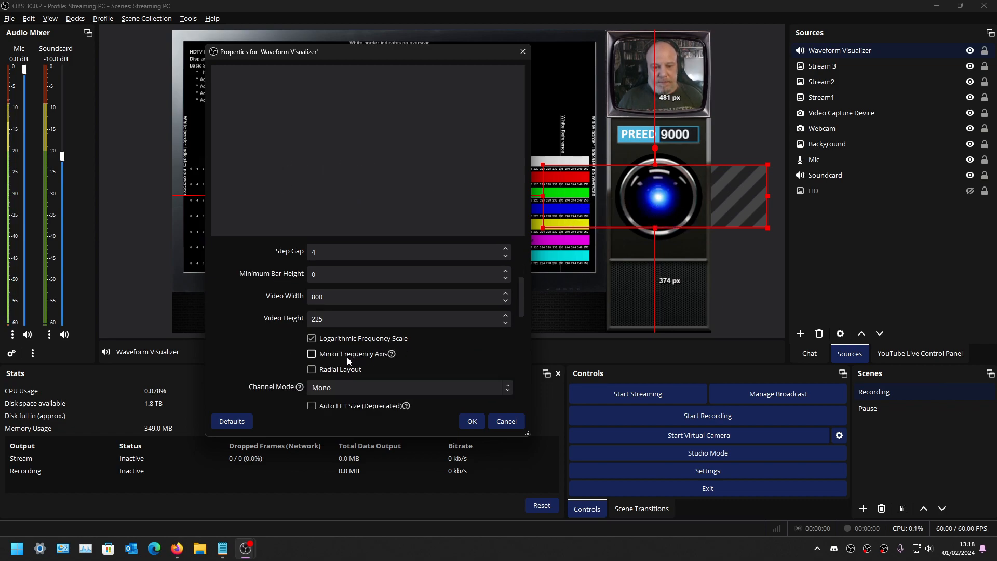
scroll(276, 352, down, 2)
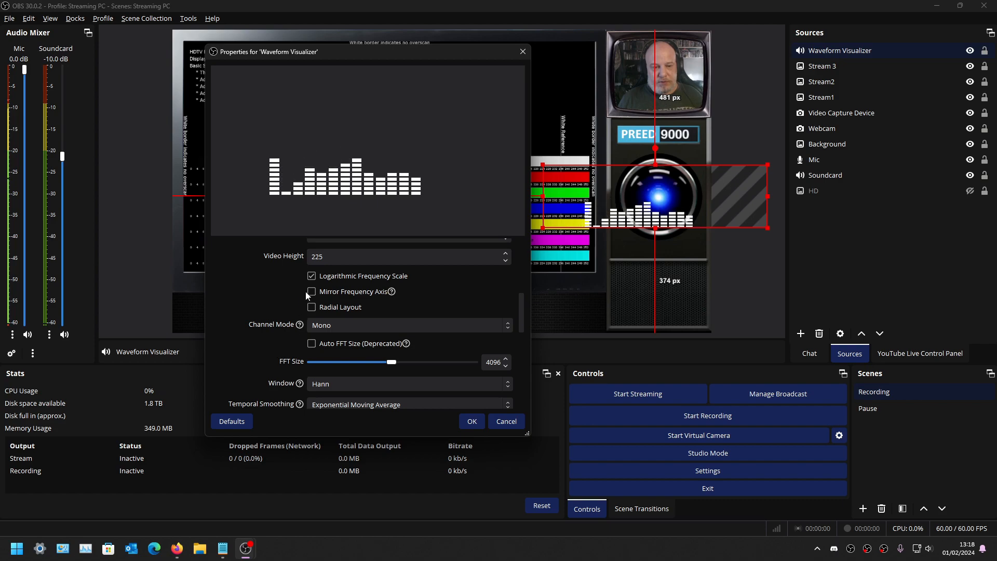
click(311, 307)
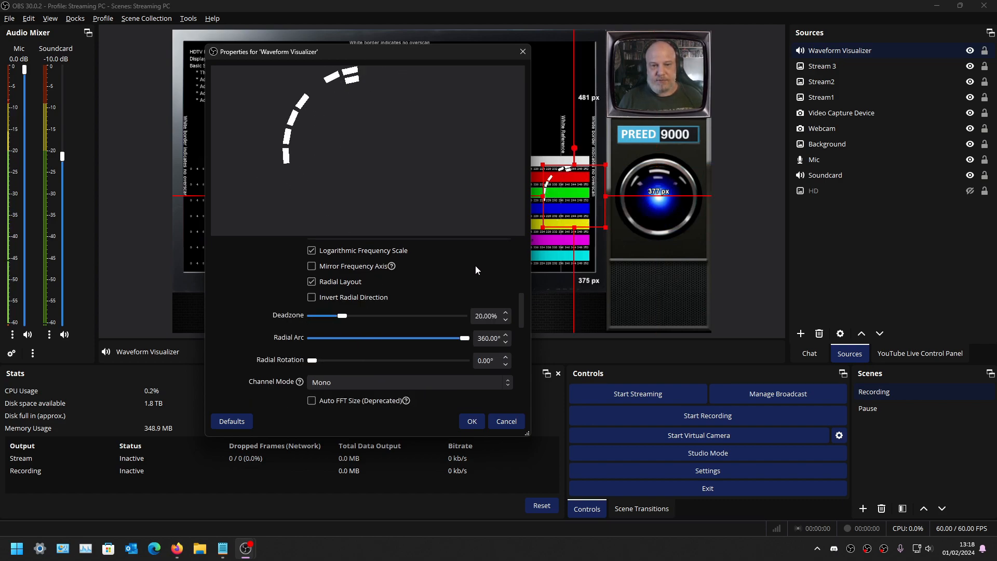
Step: Enlarge and centre the radial visualizer on the blue eye, about 481 px from the canvas's top, 72 px from its right and 362 px from its bottom
drag(589, 193, 671, 191)
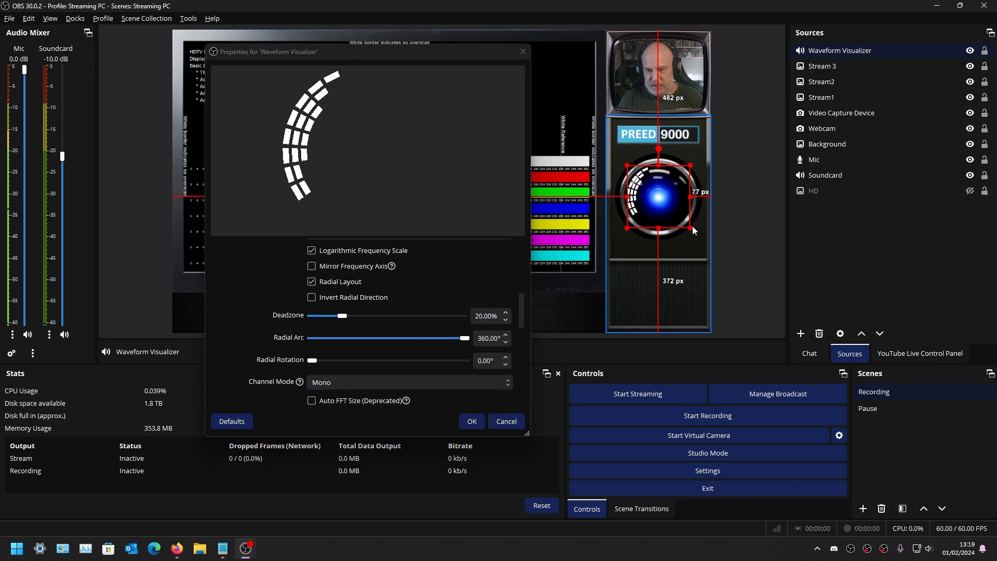
drag(692, 227, 693, 227)
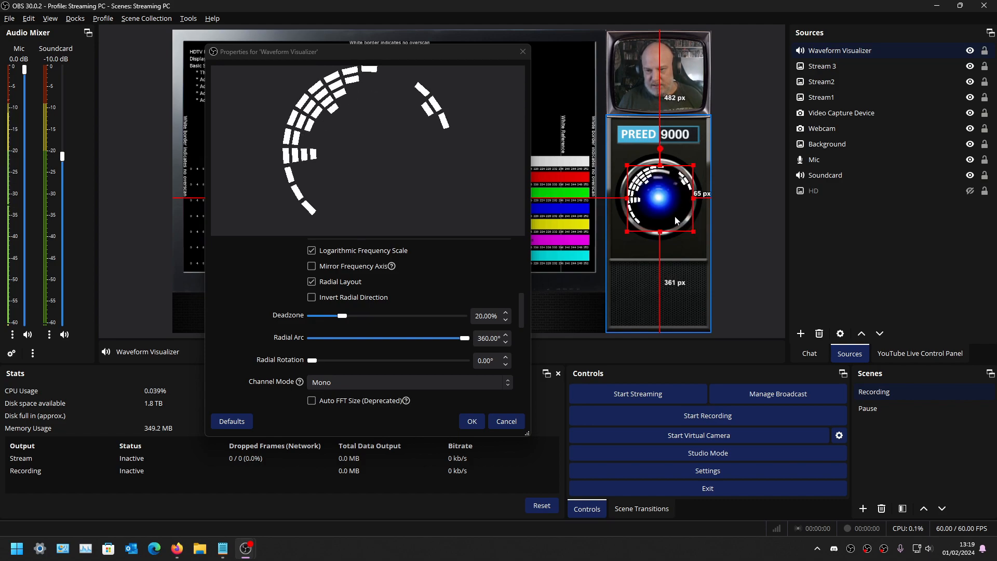
drag(668, 217, 664, 218)
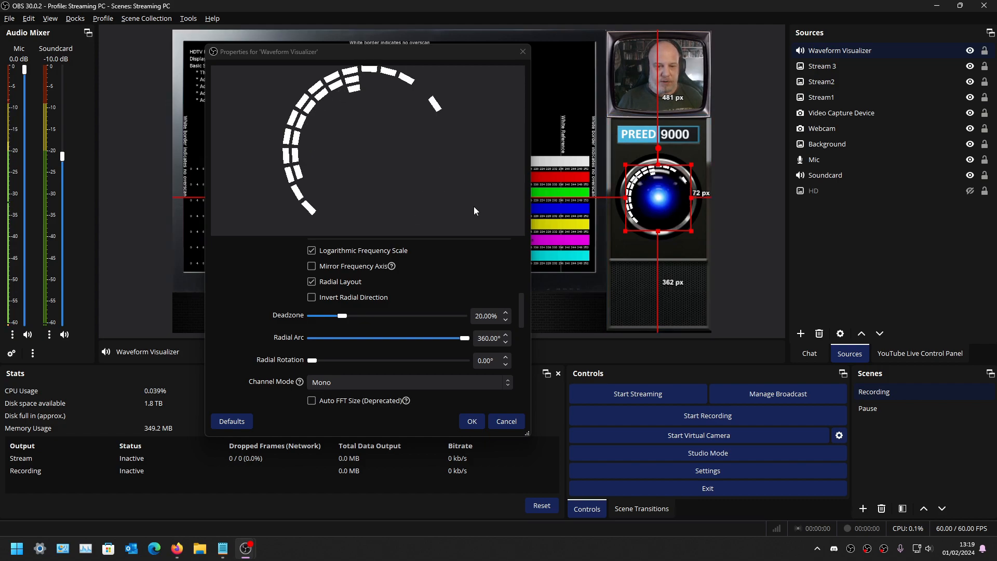
Step: Invert the visualizer's radial direction and set its base colour to pure blue
click(311, 297)
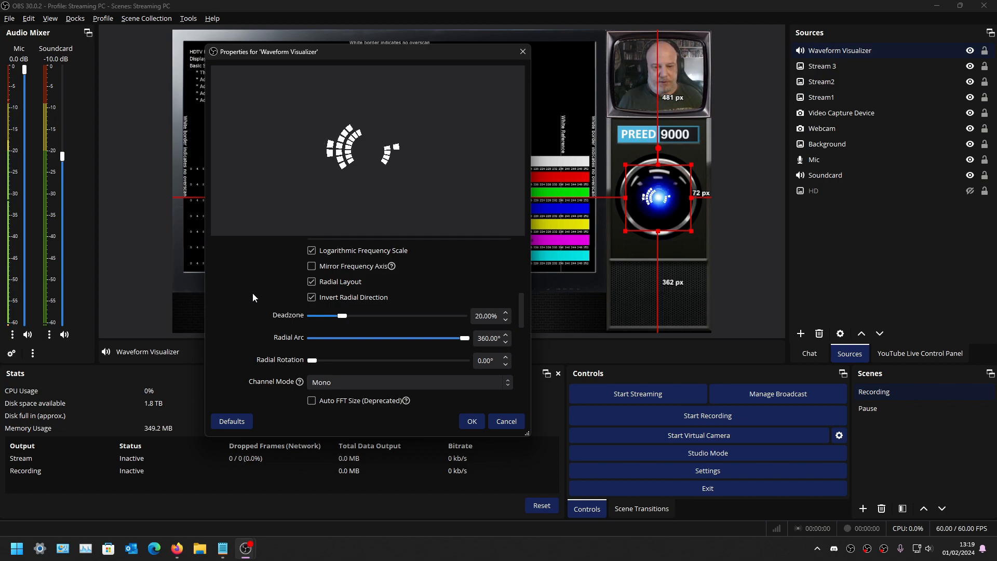
scroll(257, 296, down, 2)
scroll(257, 297, down, 10)
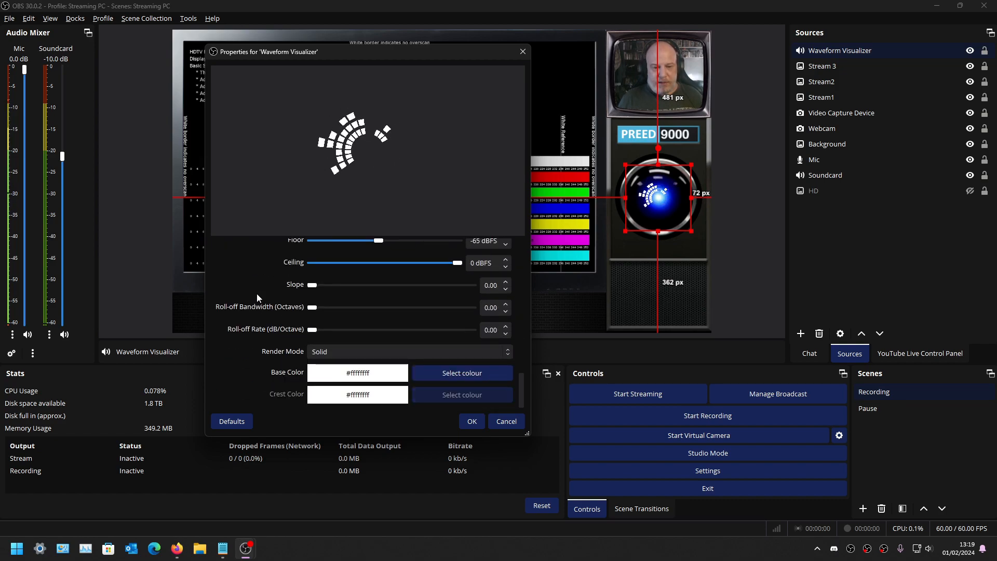
click(474, 372)
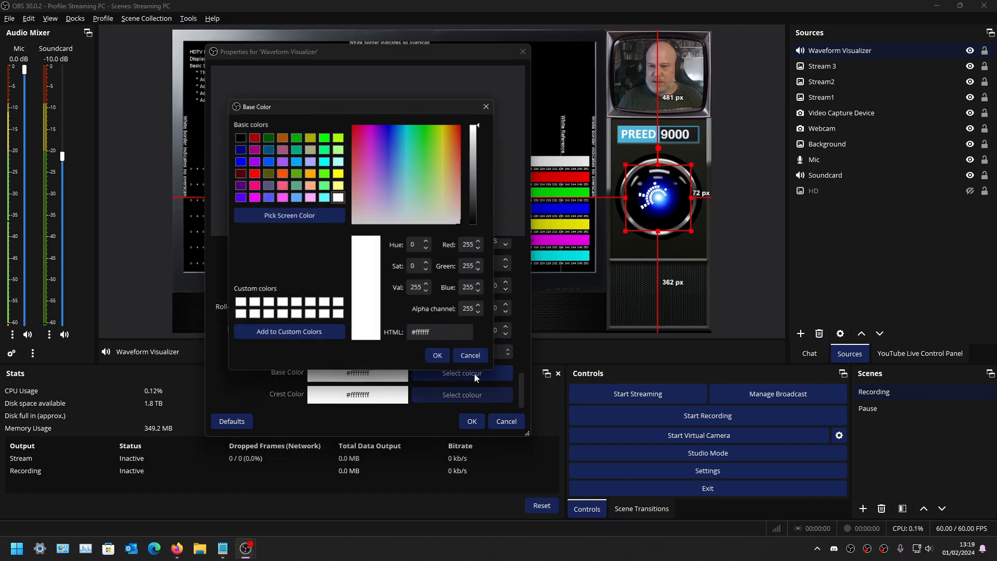
click(237, 159)
click(442, 362)
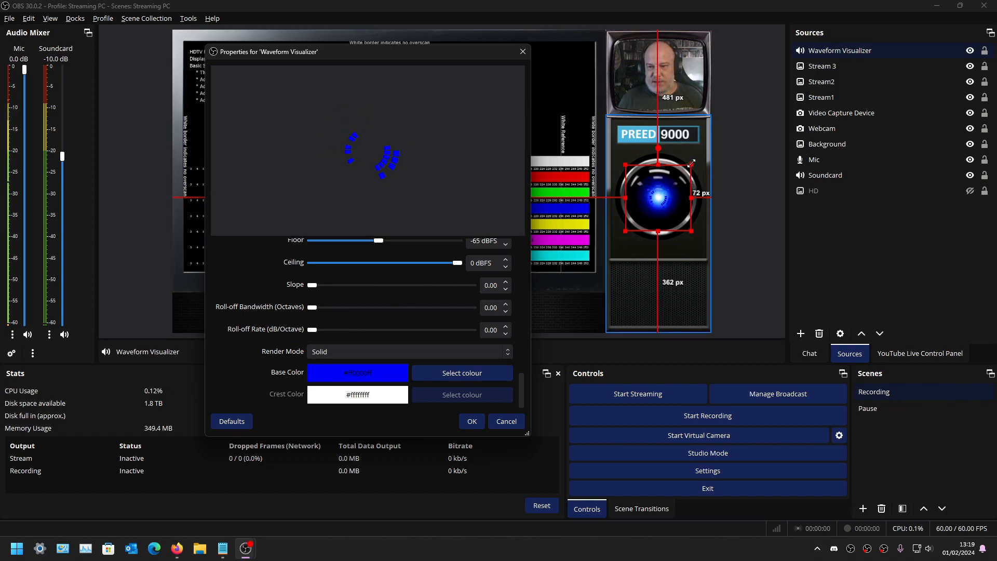
Step: Enlarge the radial visualizer around the blue eye, about 435 px from the canvas's top, 24 px from its right and 317 px from its bottom, and save its properties
drag(691, 165, 670, 206)
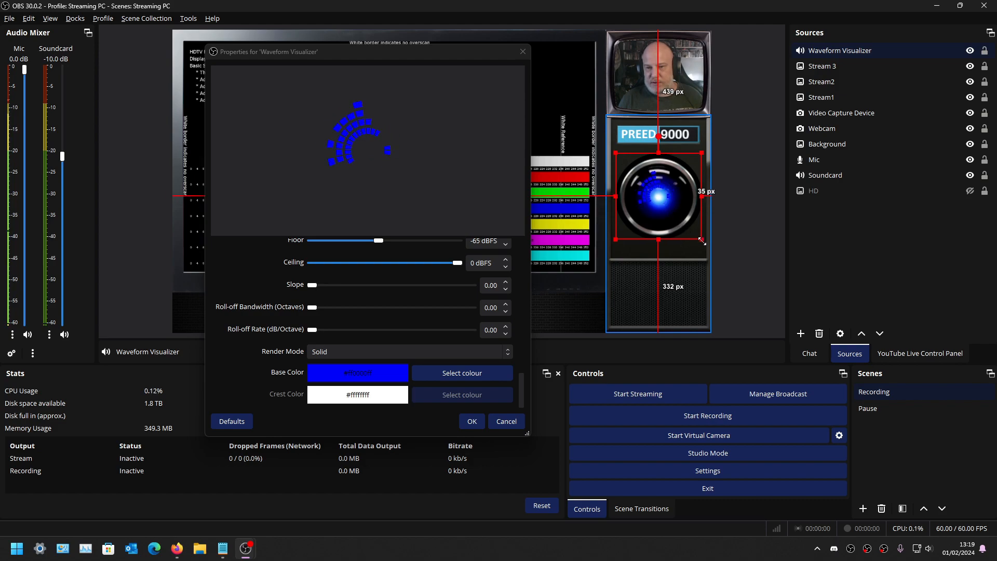
drag(702, 241, 693, 236)
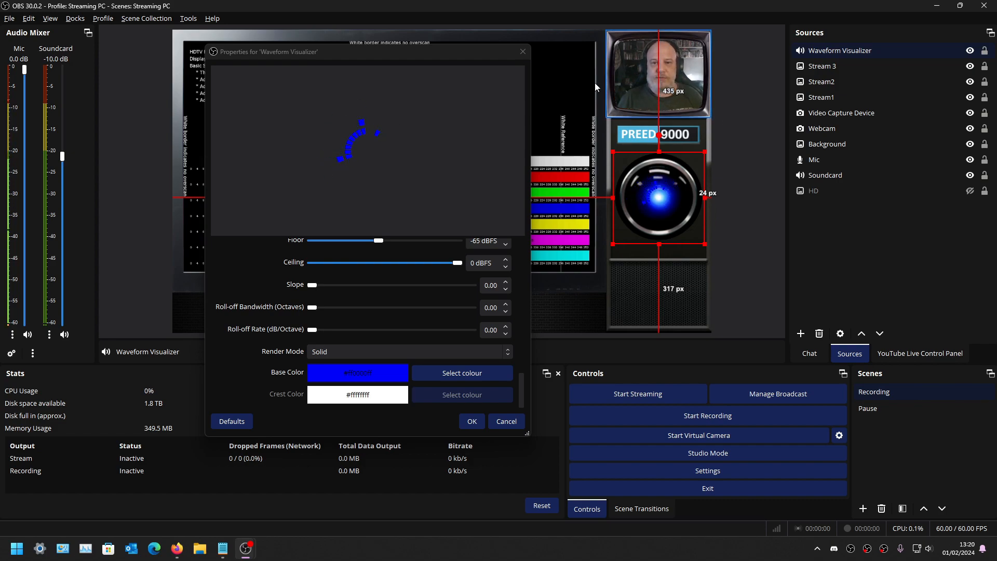
key(Escape)
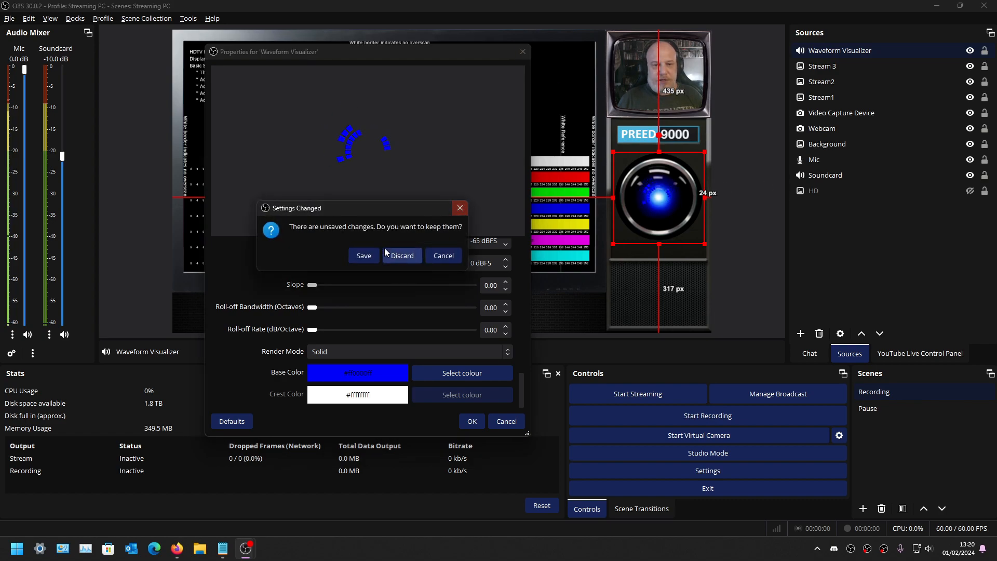
click(362, 255)
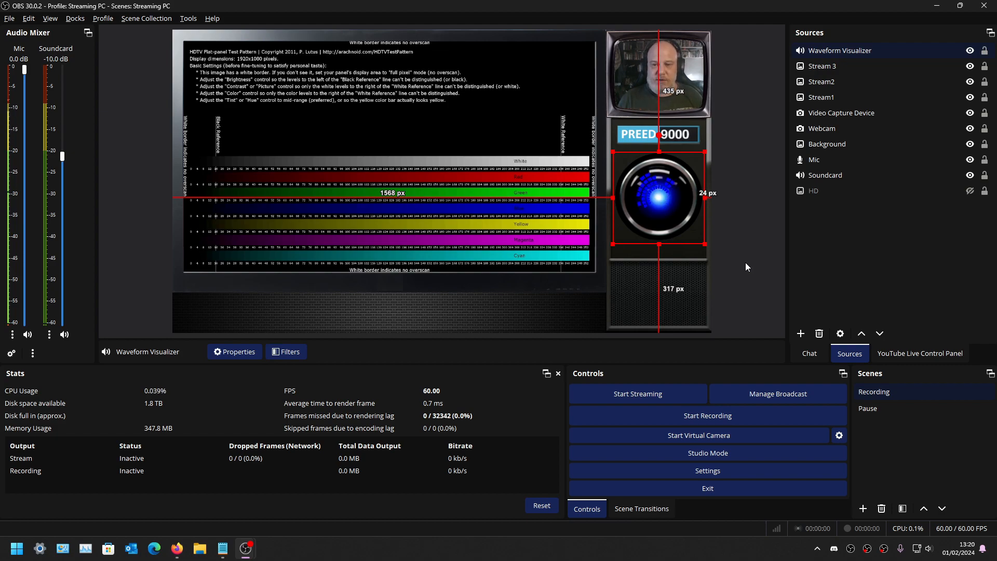
click(757, 294)
Step: Add a new Waveform Visualizer source named Waveform Visualizer 2 with Soundcard as its audio source
click(801, 333)
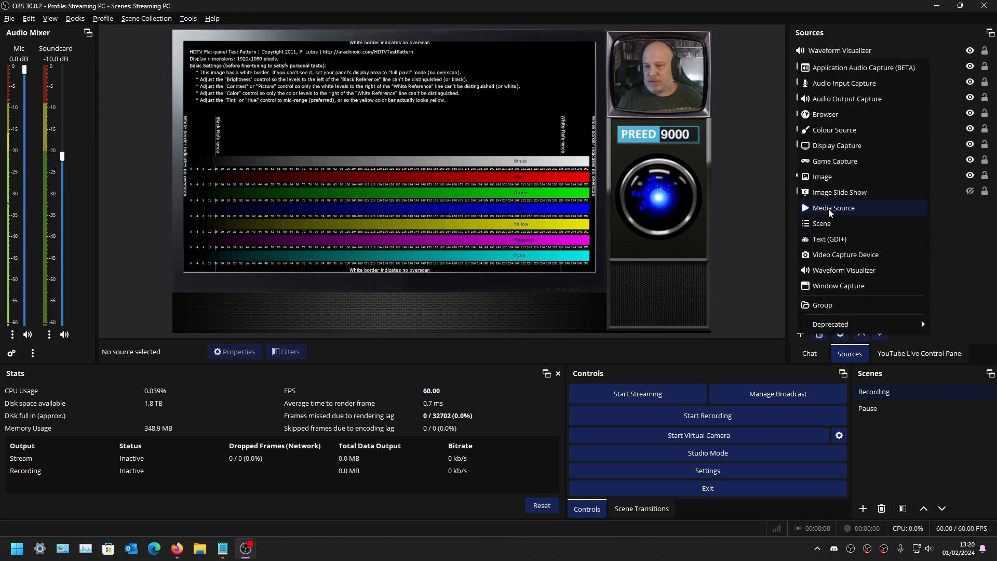
click(833, 266)
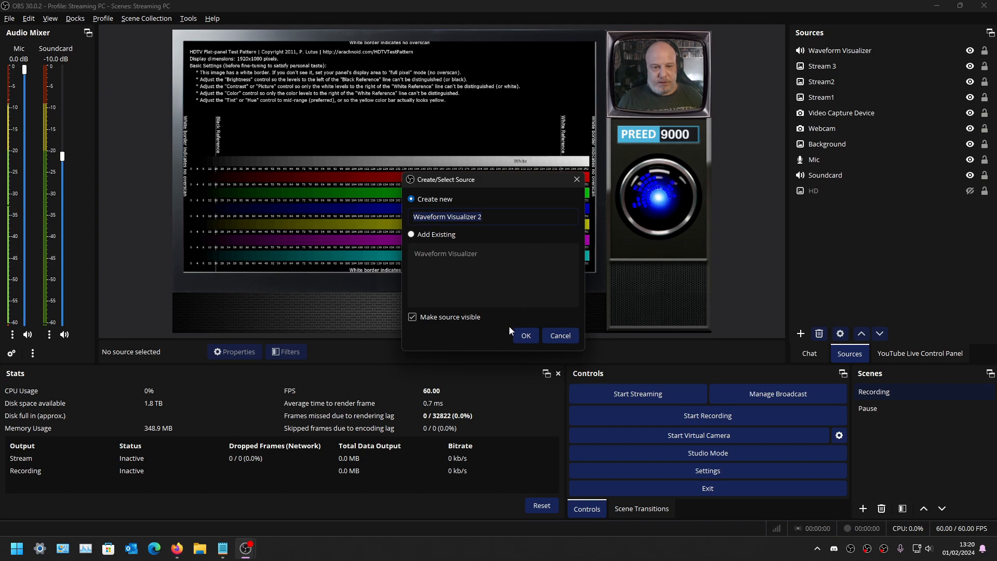
click(526, 340)
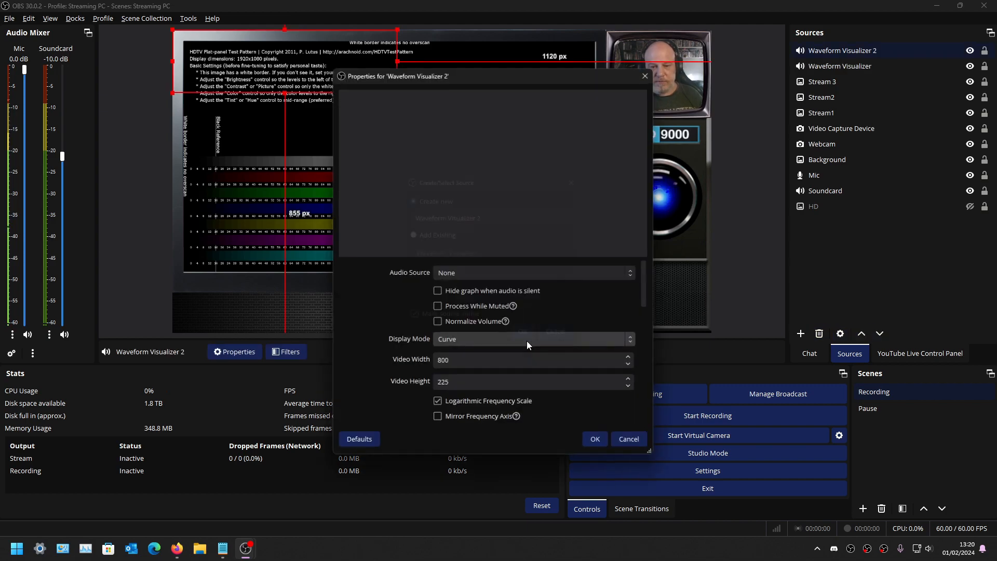
click(464, 274)
click(458, 308)
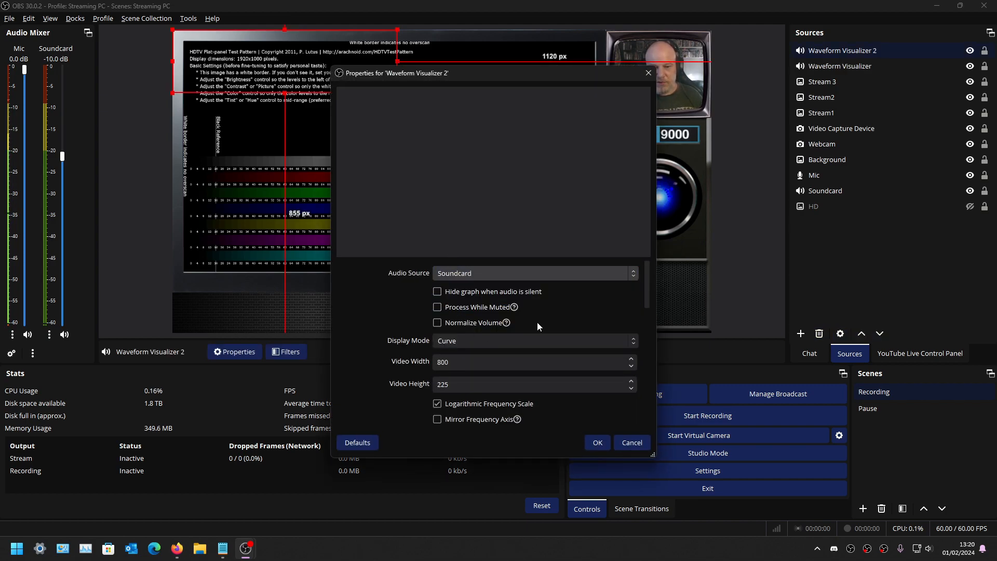
click(586, 274)
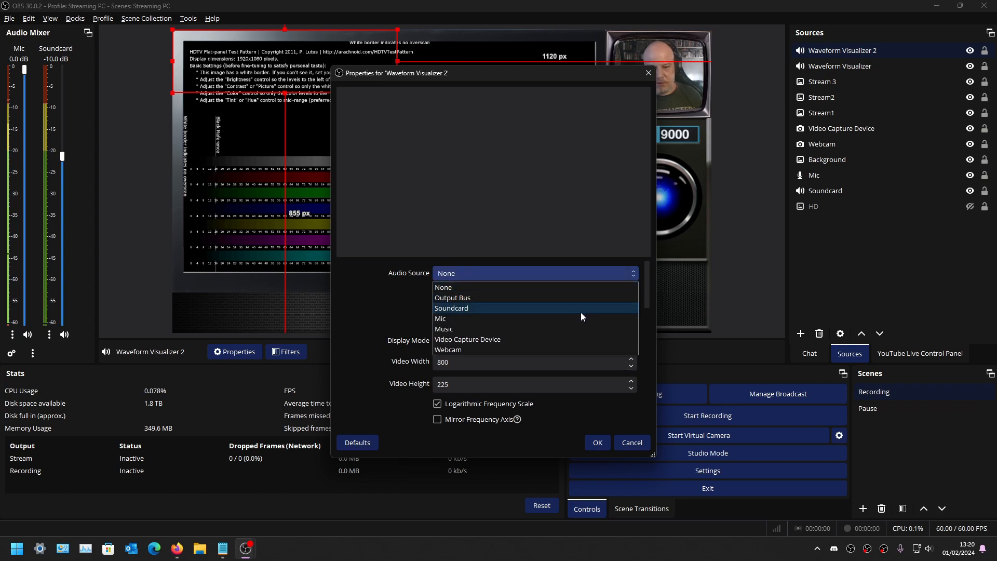
click(578, 308)
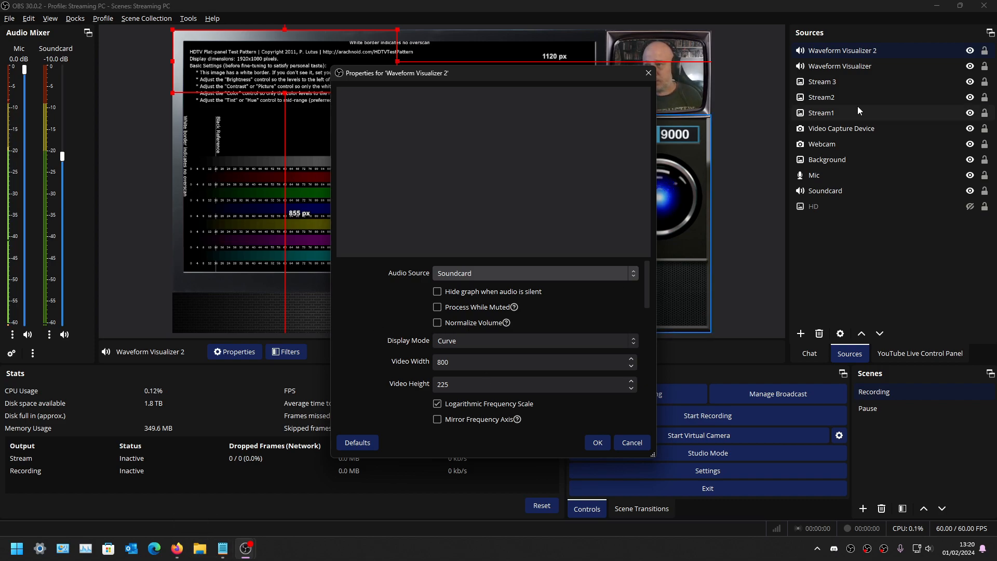
Step: Open Hot_Heat.mp3 from the desktop's For streaming folder in a media player, choosing the app for this time only
click(943, 7)
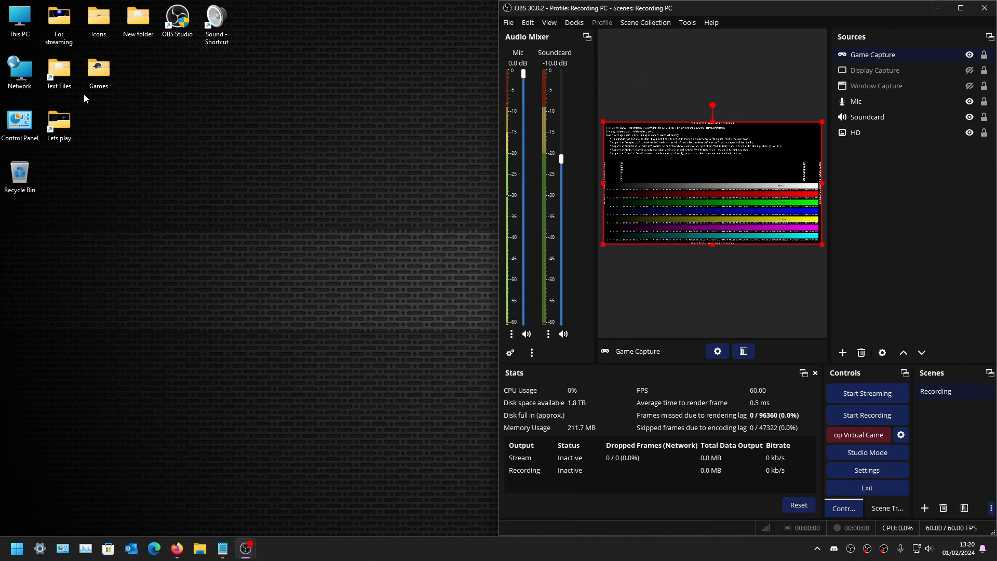
double_click(60, 29)
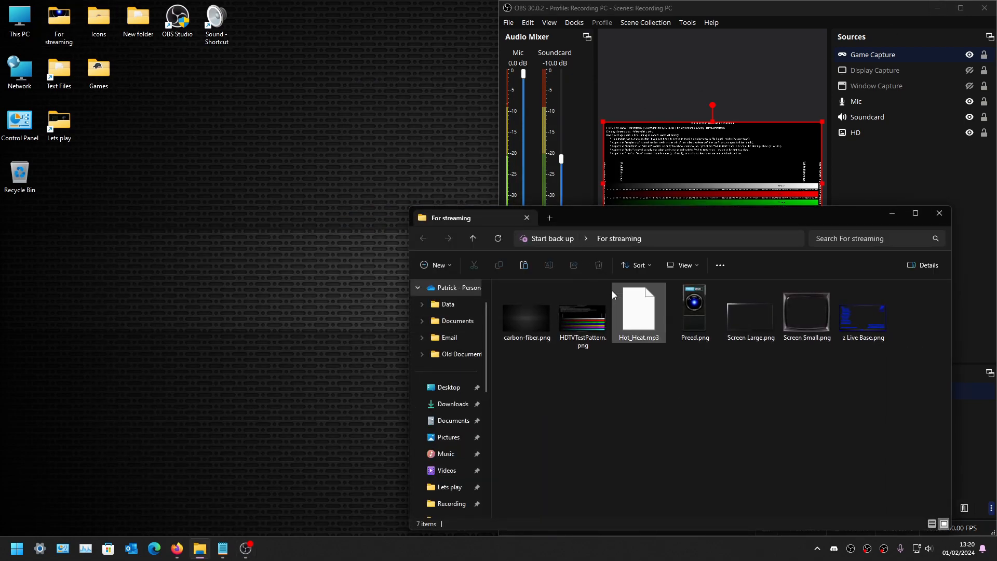
double_click(642, 305)
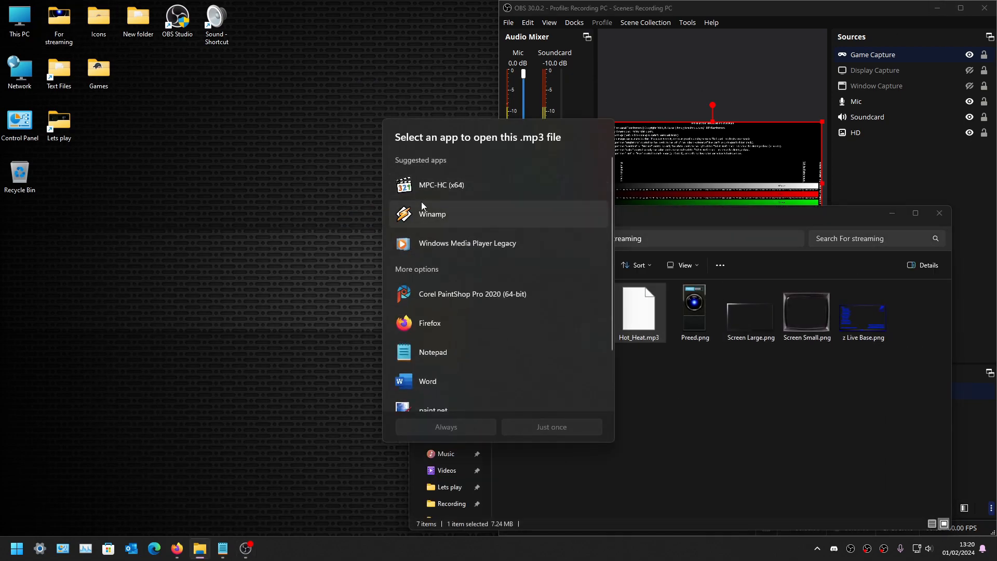
click(536, 428)
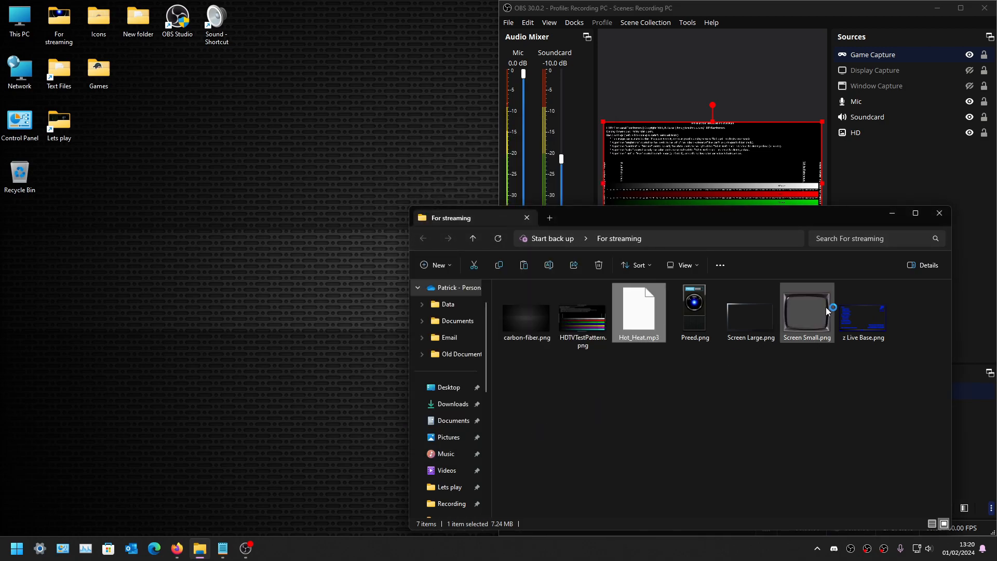
click(892, 216)
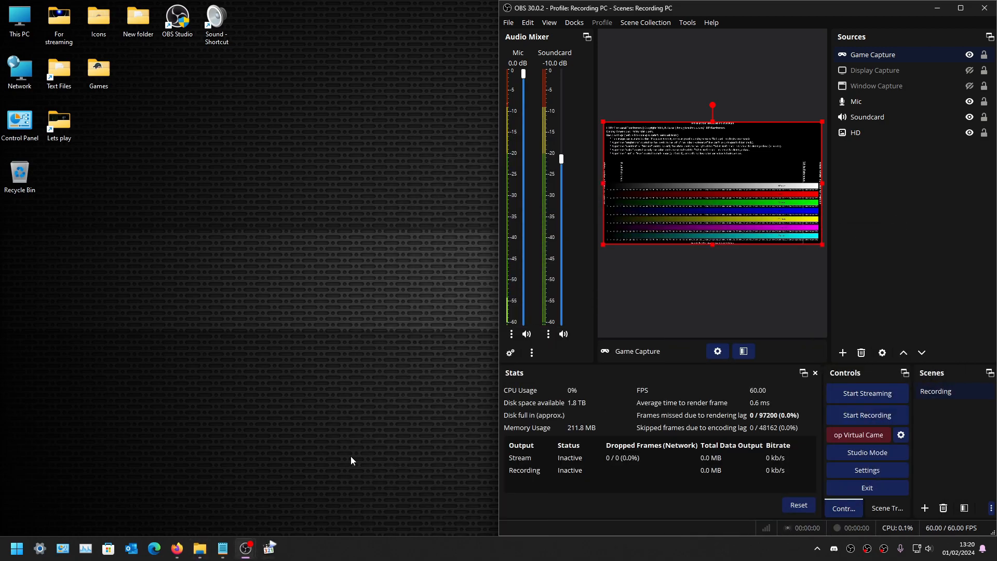
Step: Unmute the playing Hot_Heat.mp3 in Media Player Classic and switch back to the Streaming PC OBS window
mouse_move(268, 547)
click(292, 519)
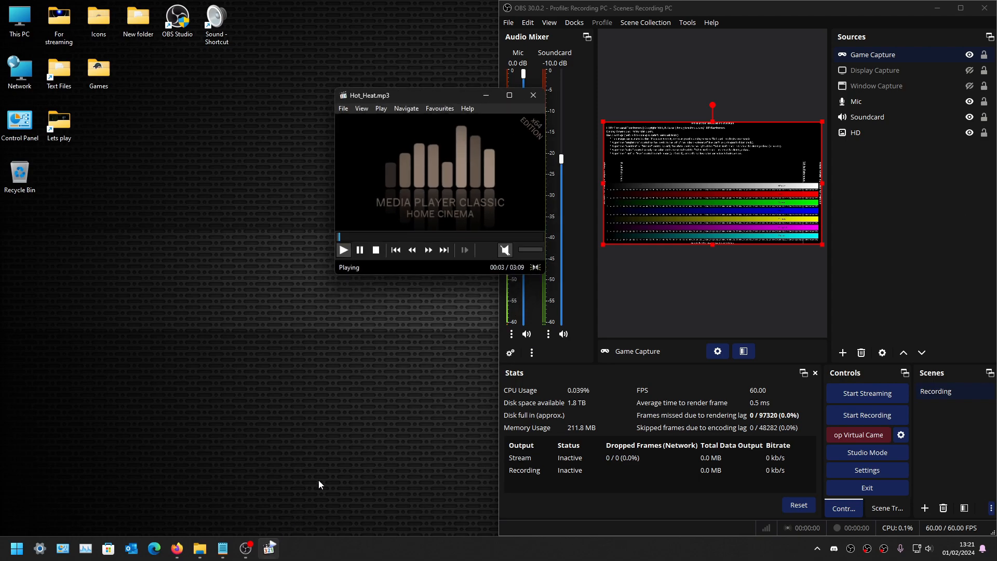
click(502, 252)
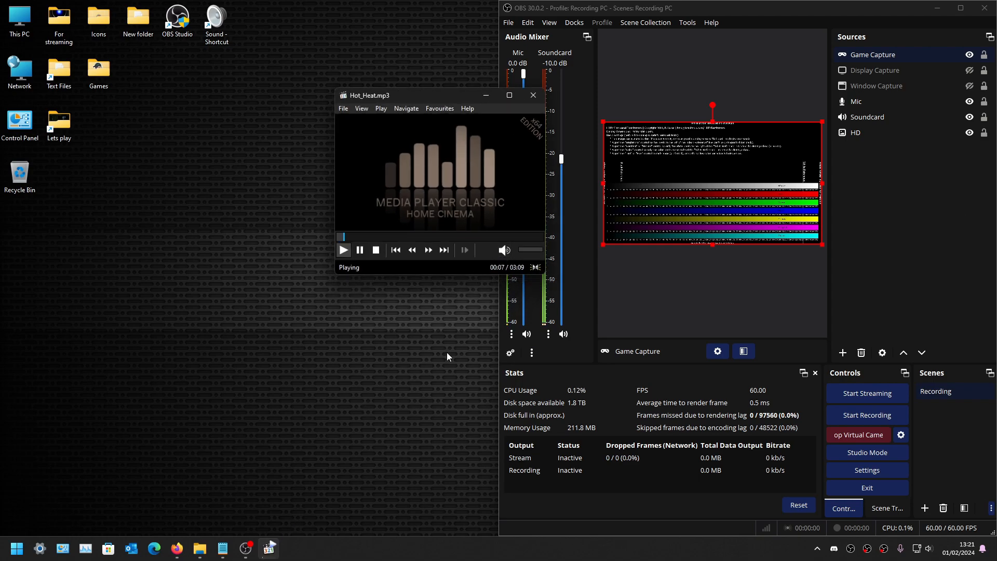
mouse_move(245, 547)
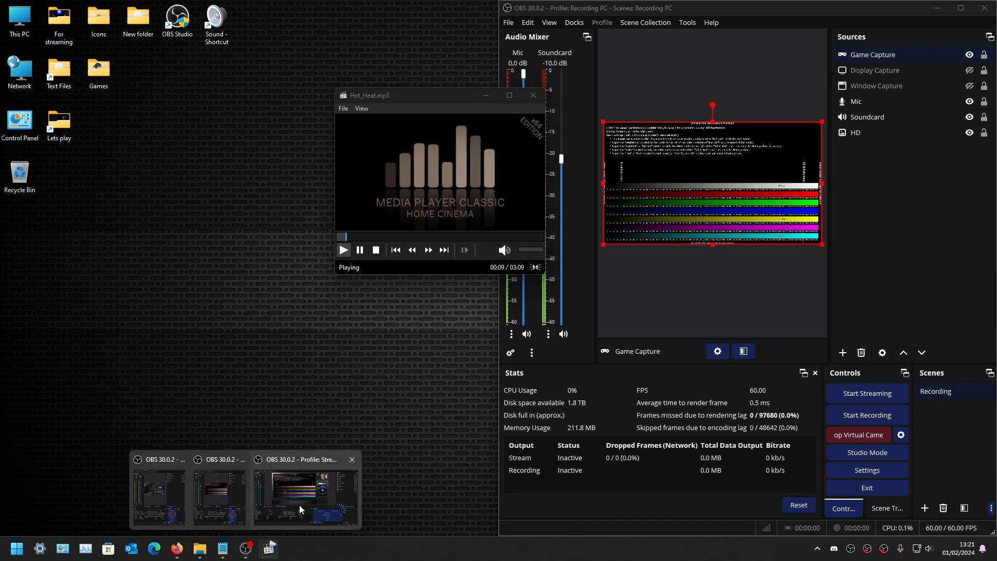
click(309, 493)
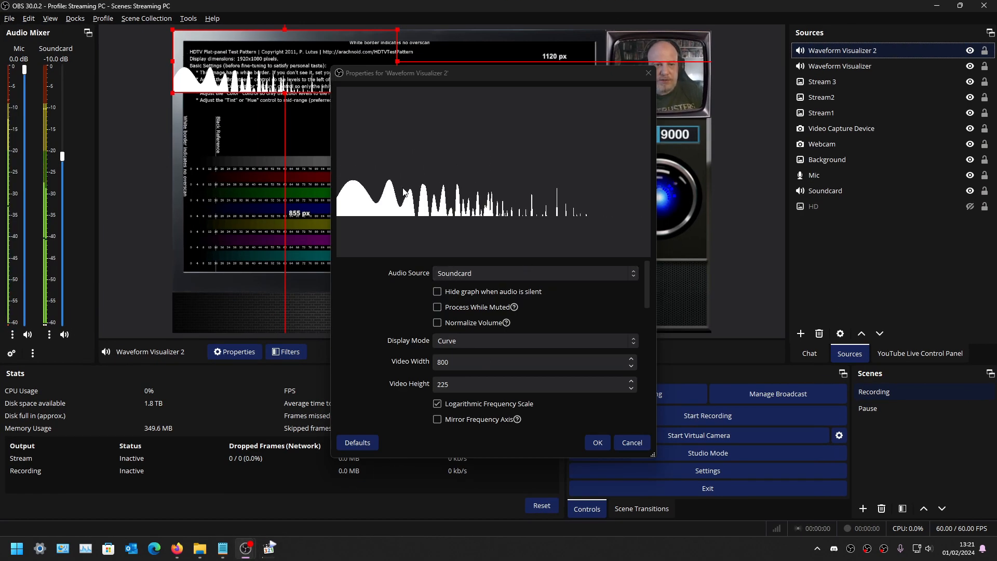
Step: Move the soundcard visualizer onto the speaker grille below the eye and set its video width to 400
drag(466, 77, 330, 127)
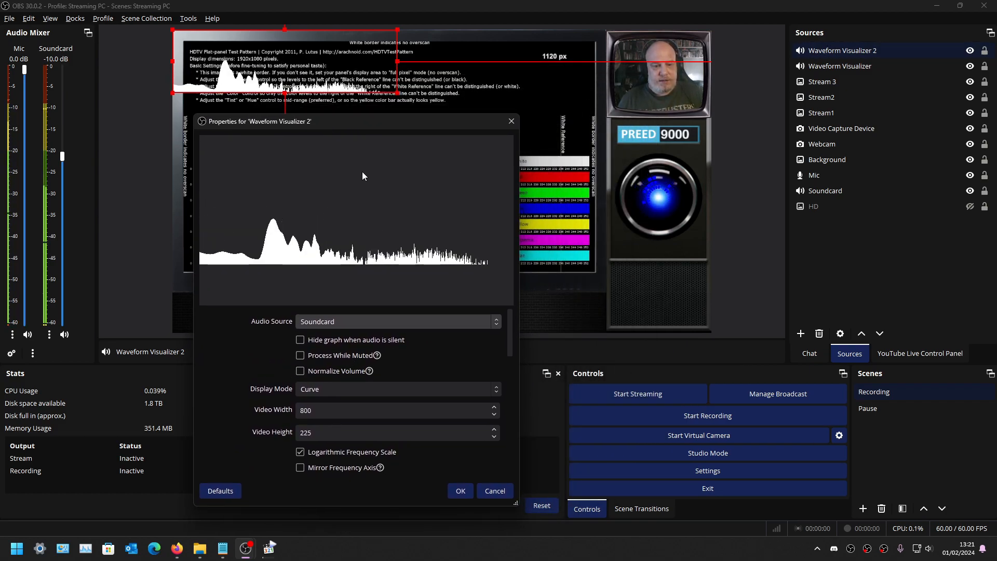
drag(333, 67, 706, 298)
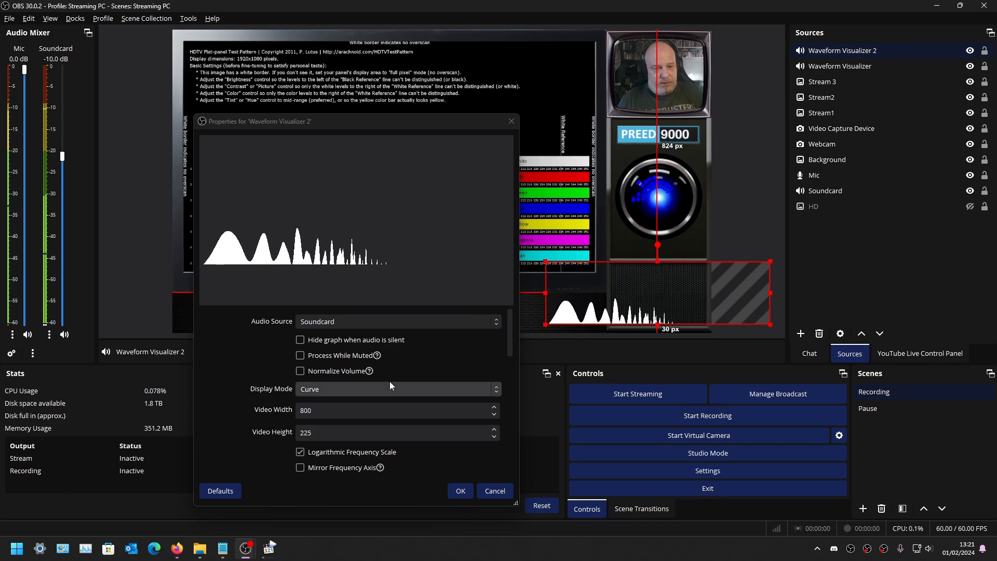
double_click(315, 410)
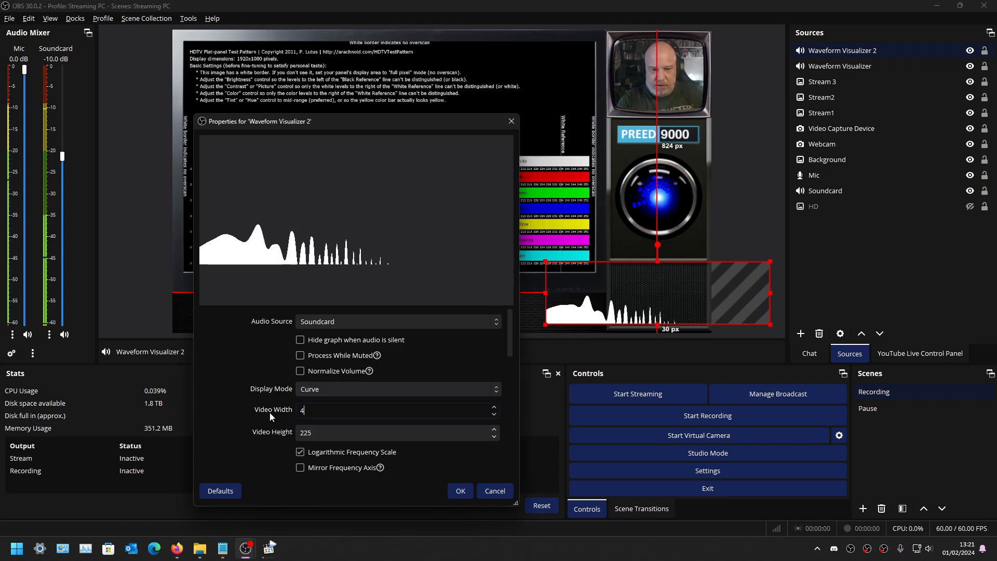
text(400)
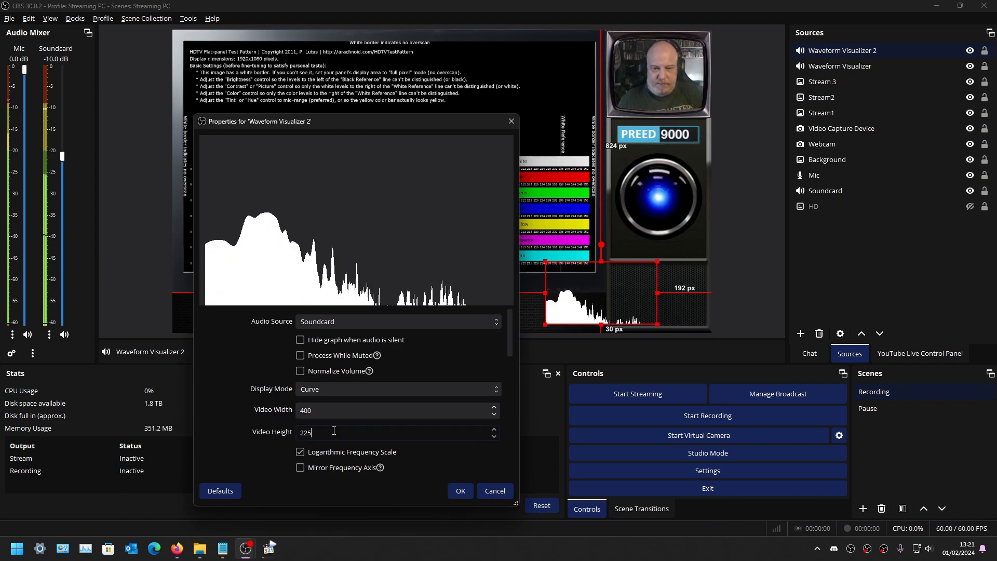
key(Tab)
drag(630, 287, 674, 292)
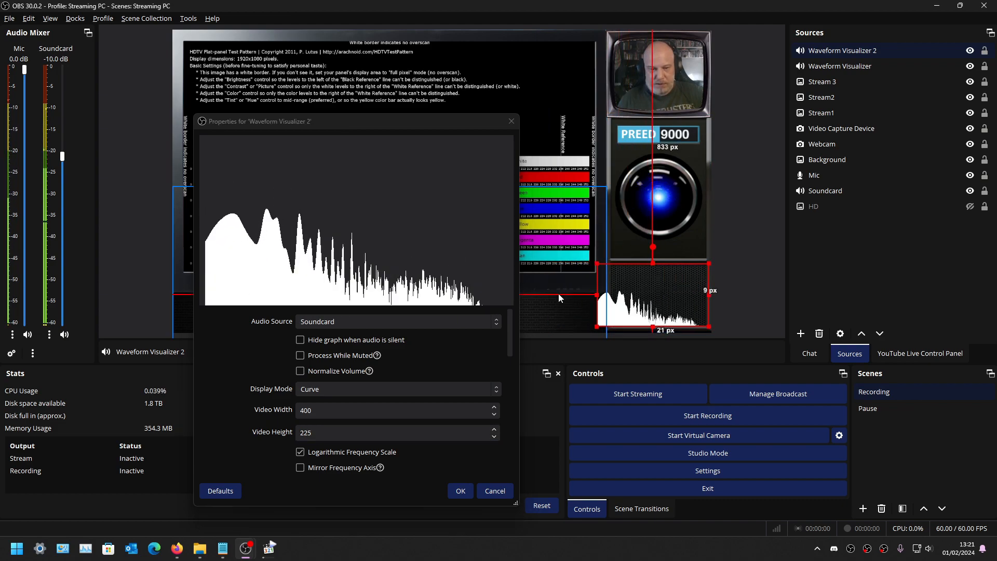
Step: Try a video width of 350 for the soundcard visualizer, align it with the grille's left edge, and settle on a width of 340
click(300, 410)
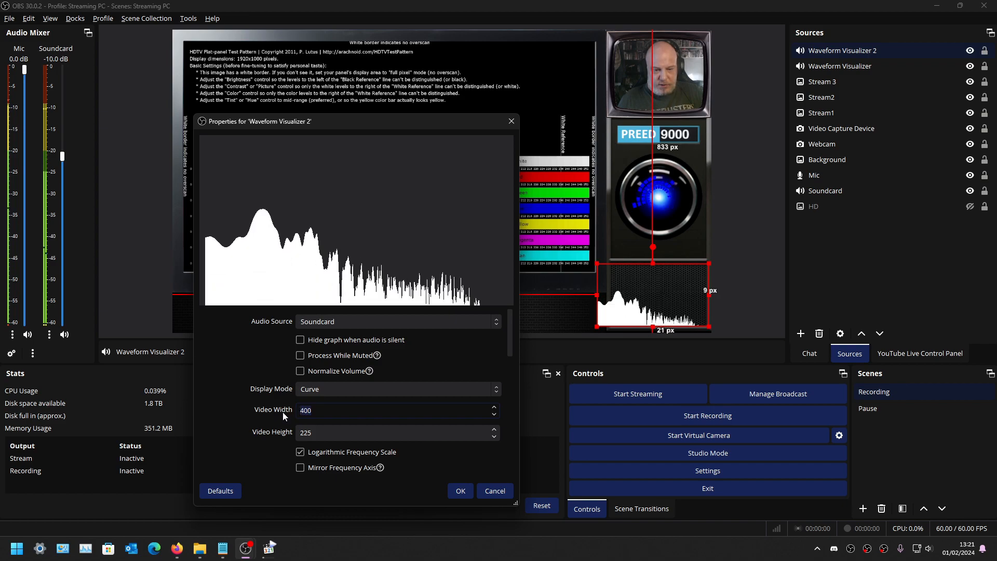
text(350)
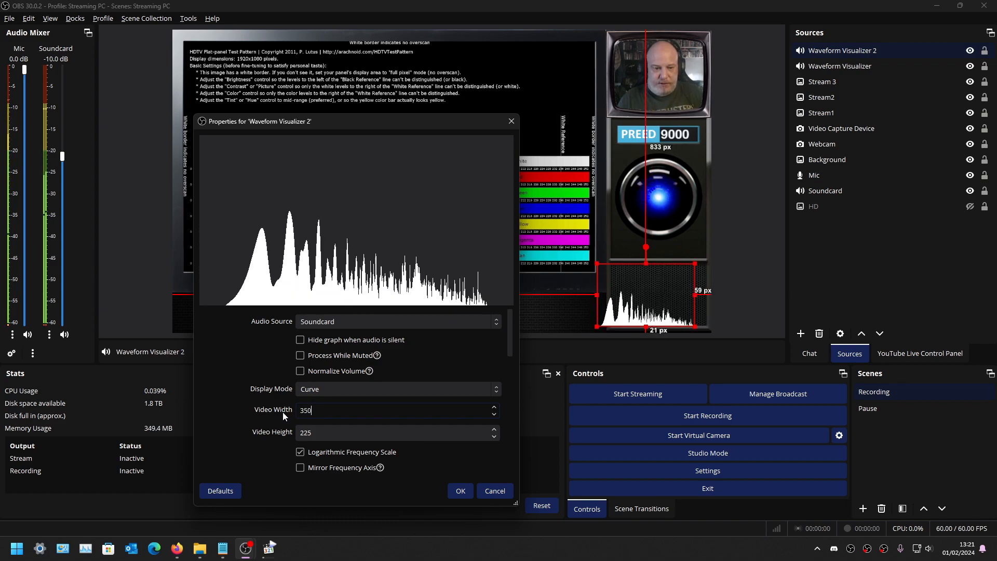
drag(654, 311, 669, 312)
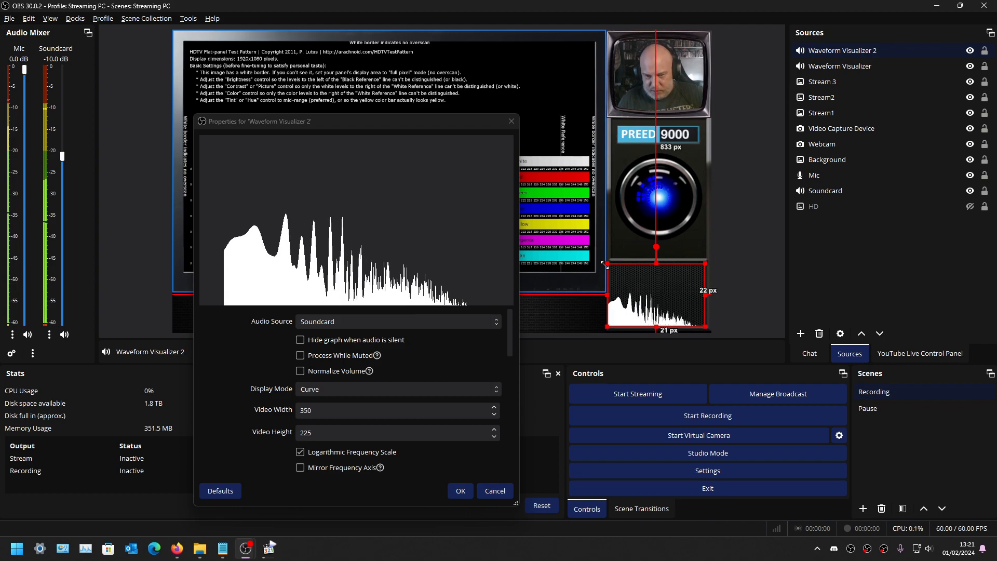
drag(334, 411, 261, 409)
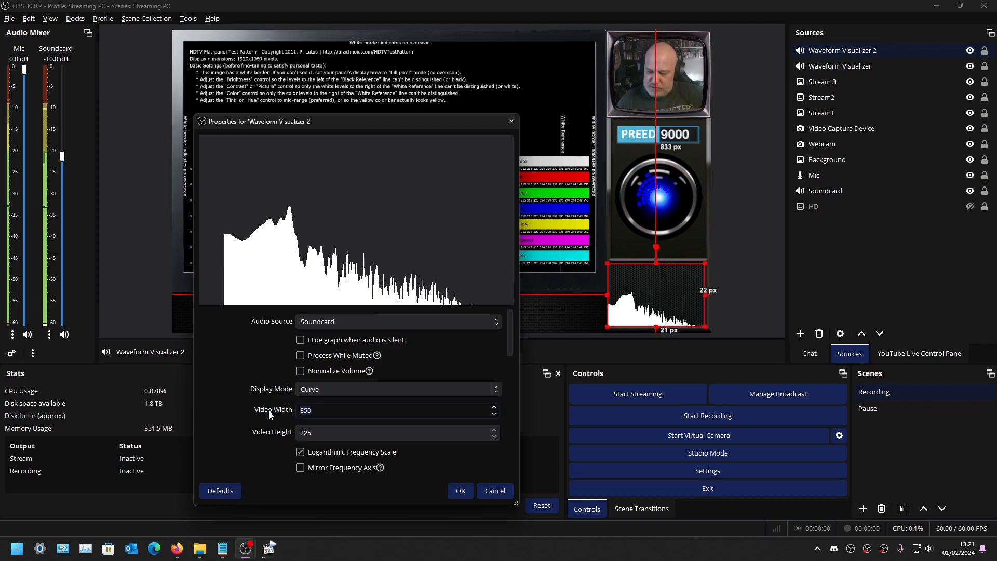
text(340)
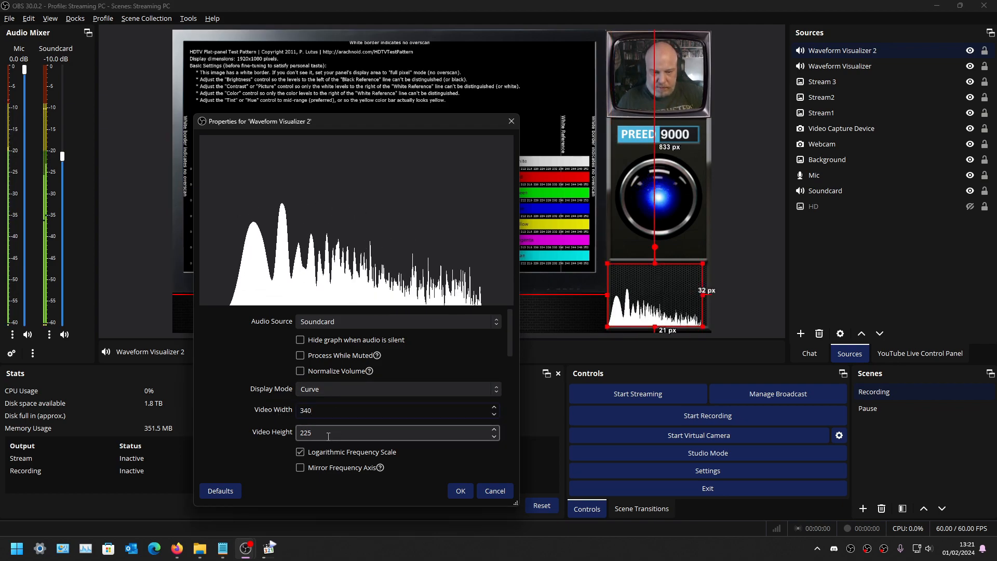
click(326, 432)
Step: Shrink and centre the soundcard visualizer on the speaker grille, about 843 px from the canvas's top, 32 px from its right and 26 px from its bottom
click(644, 292)
key(Up)
key(Up)
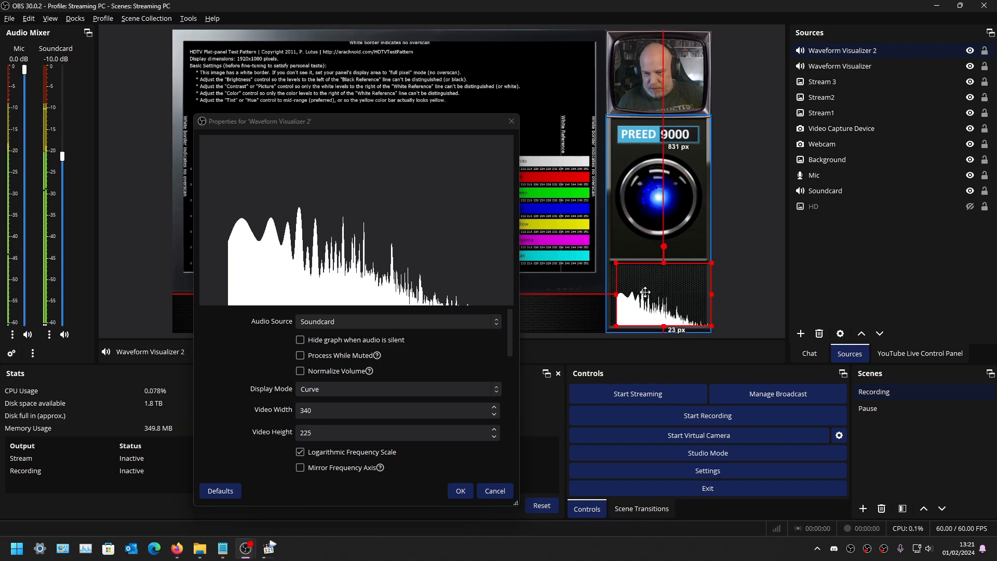
drag(643, 291, 646, 297)
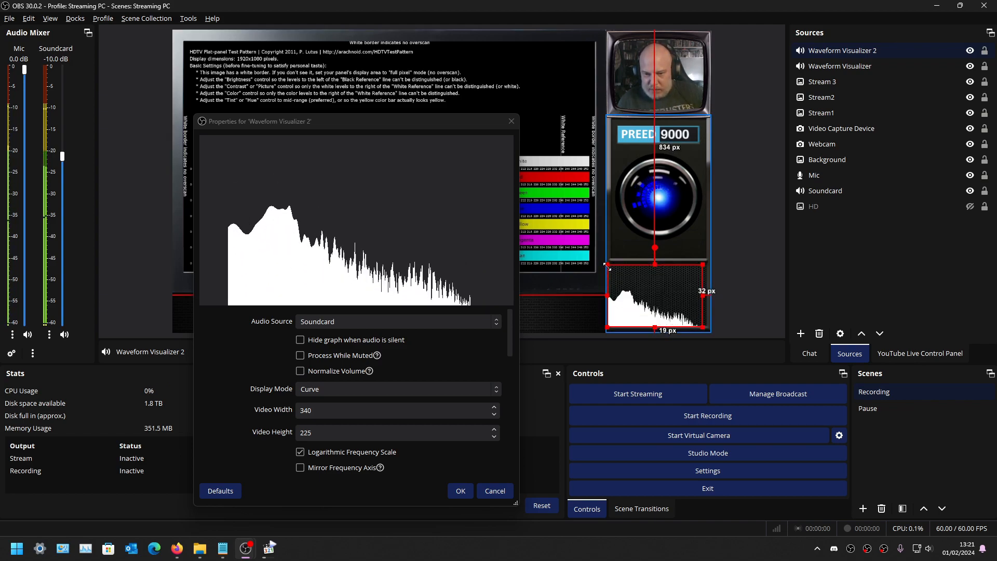
drag(605, 268, 614, 269)
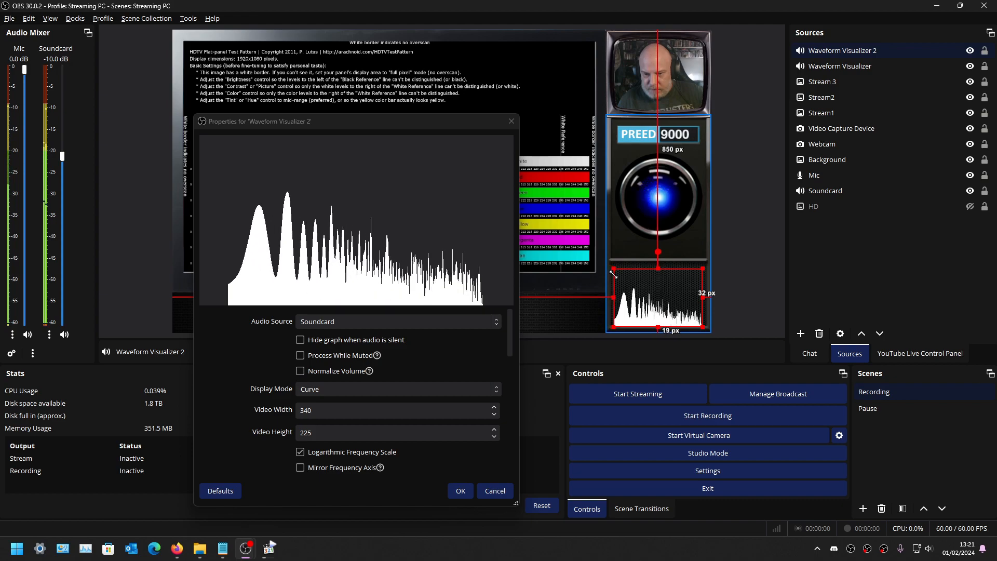
drag(645, 298, 648, 292)
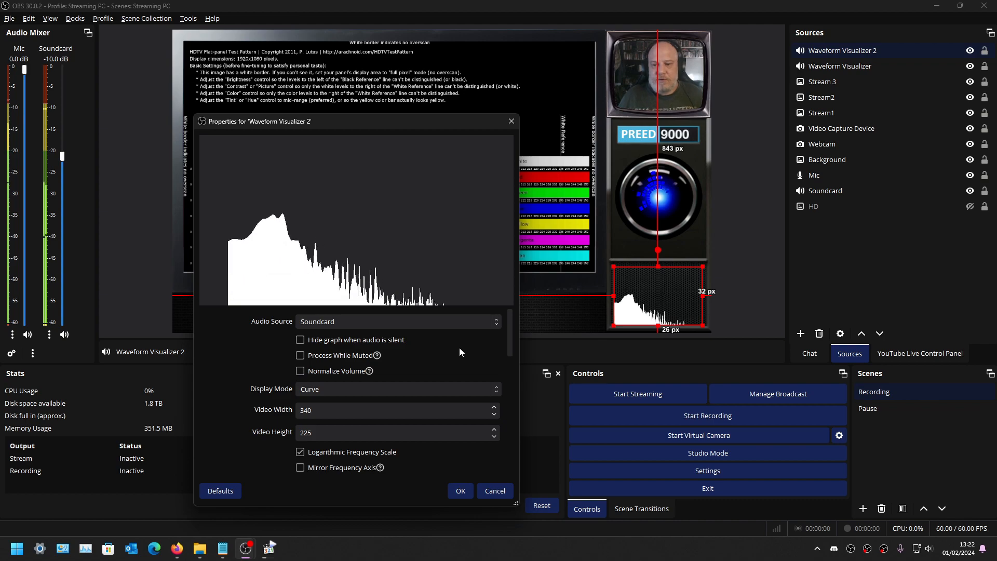
Step: Set the soundcard visualizer's display mode to Stepped Bars
click(317, 390)
click(323, 425)
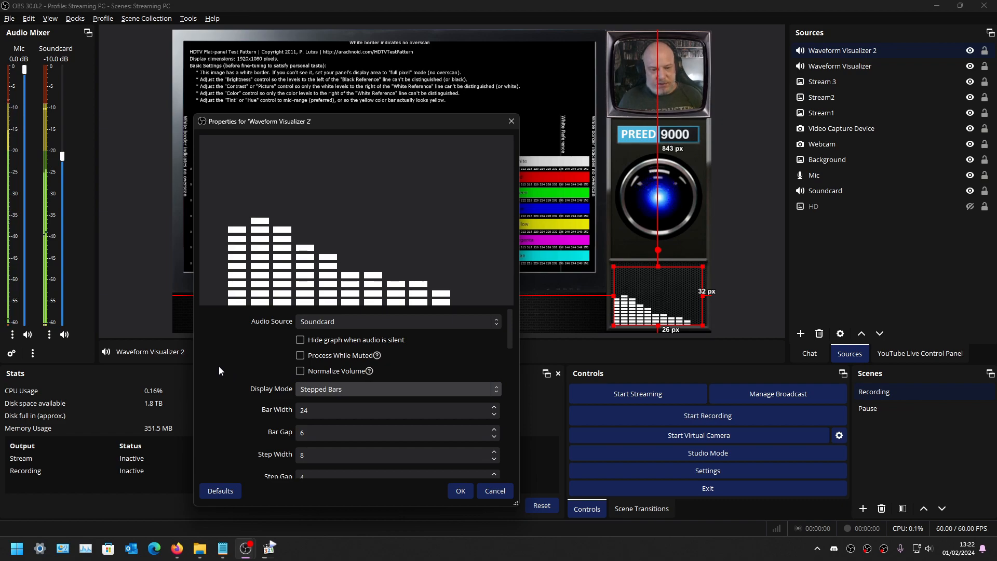
scroll(237, 372, down, 10)
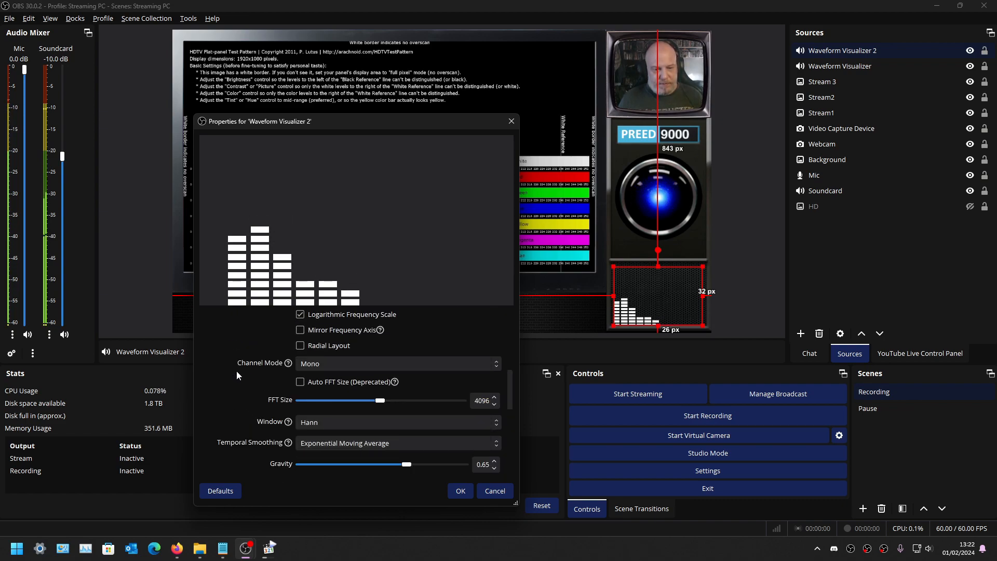
Step: Set the soundcard visualizer's render mode to Gradient
scroll(236, 371, down, 10)
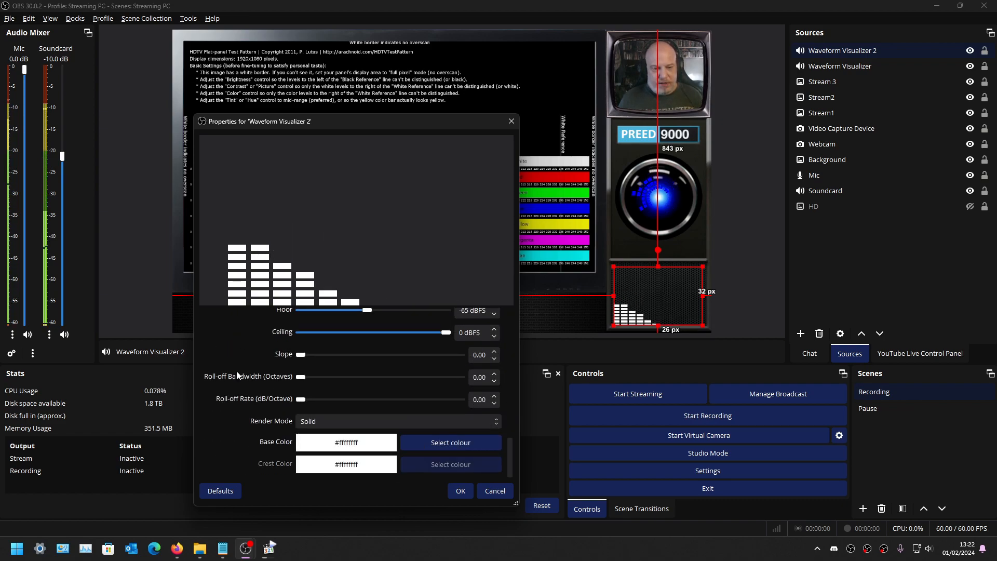
click(343, 421)
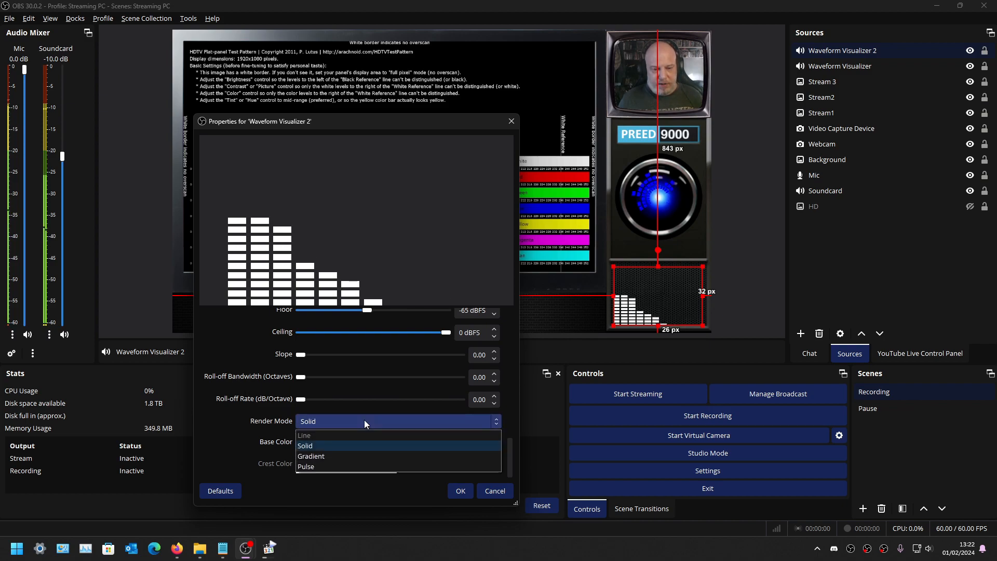
click(335, 459)
scroll(241, 401, down, 1)
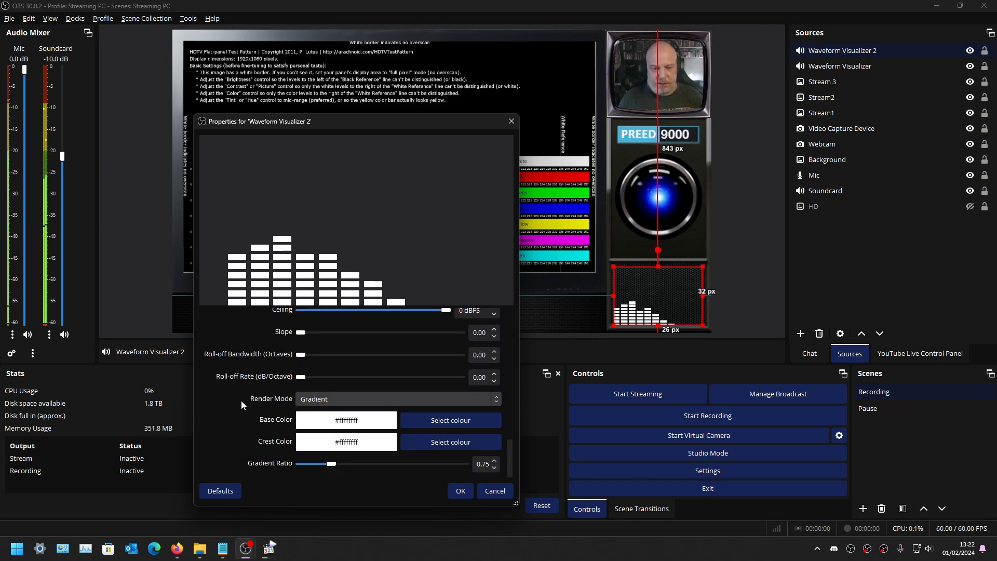
Step: Give the soundcard visualizer's gradient a yellow base colour (#ffffff00) and a red crest colour (#ffff0000), and apply its properties
click(424, 419)
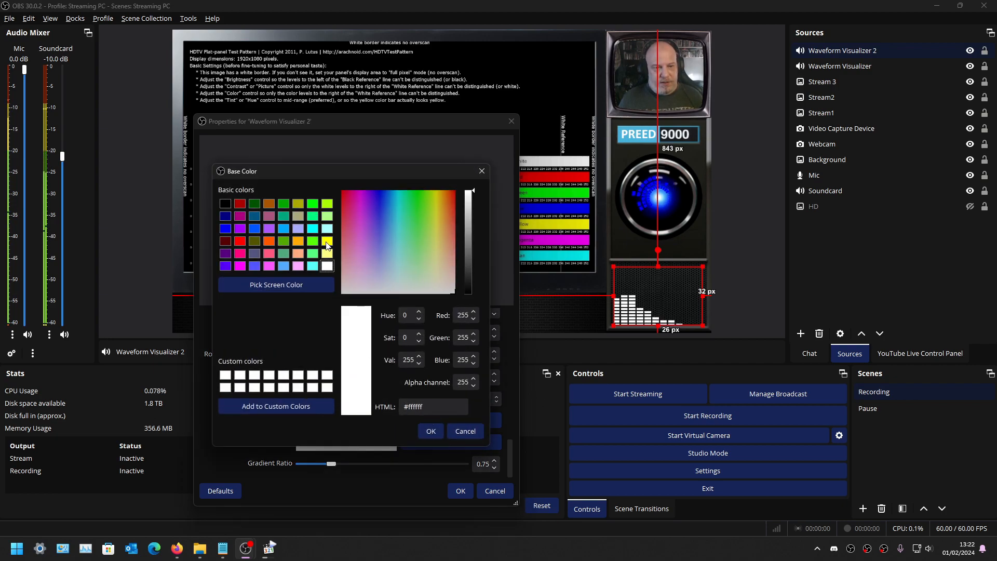
click(327, 240)
click(431, 430)
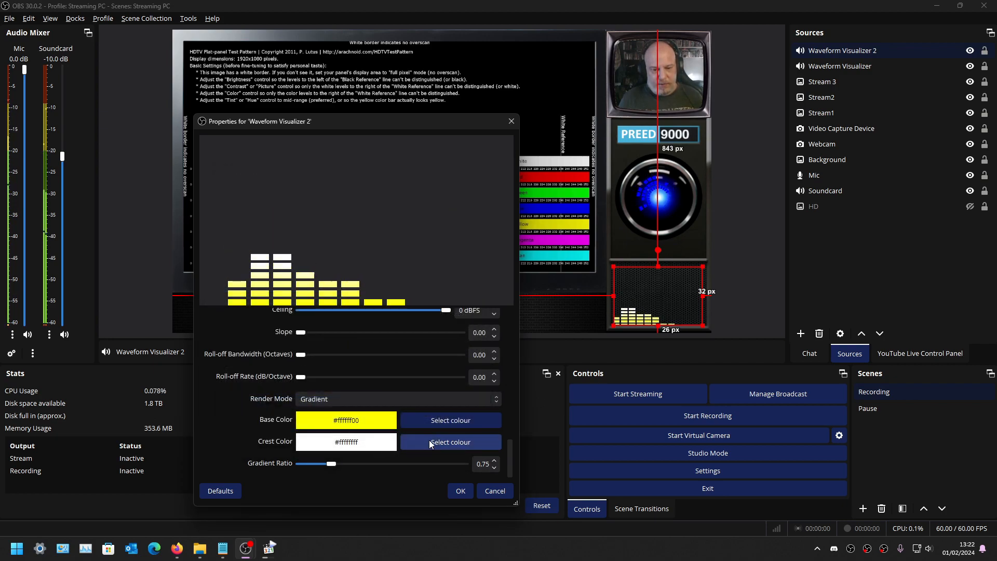
click(435, 439)
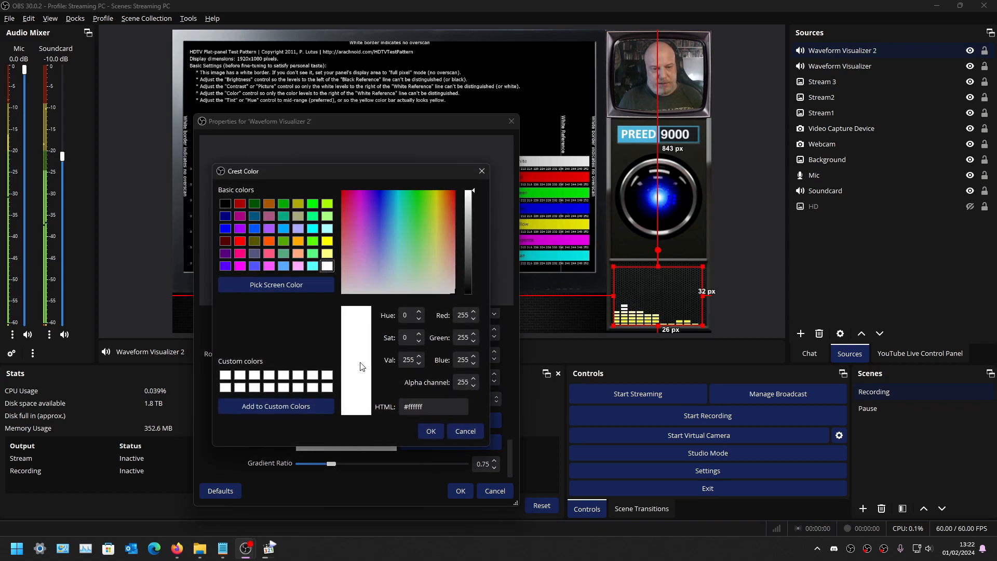
click(240, 241)
click(430, 432)
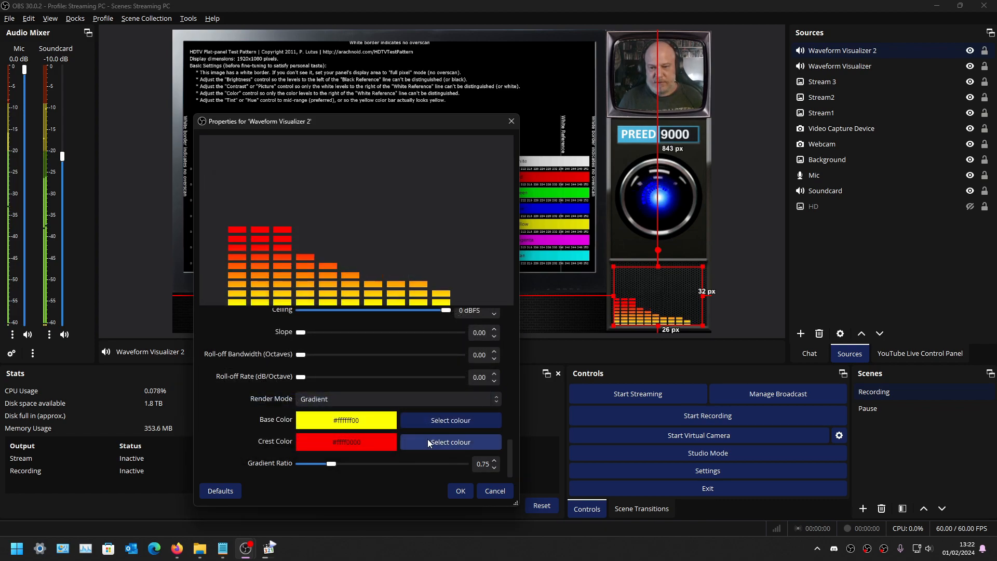
click(462, 491)
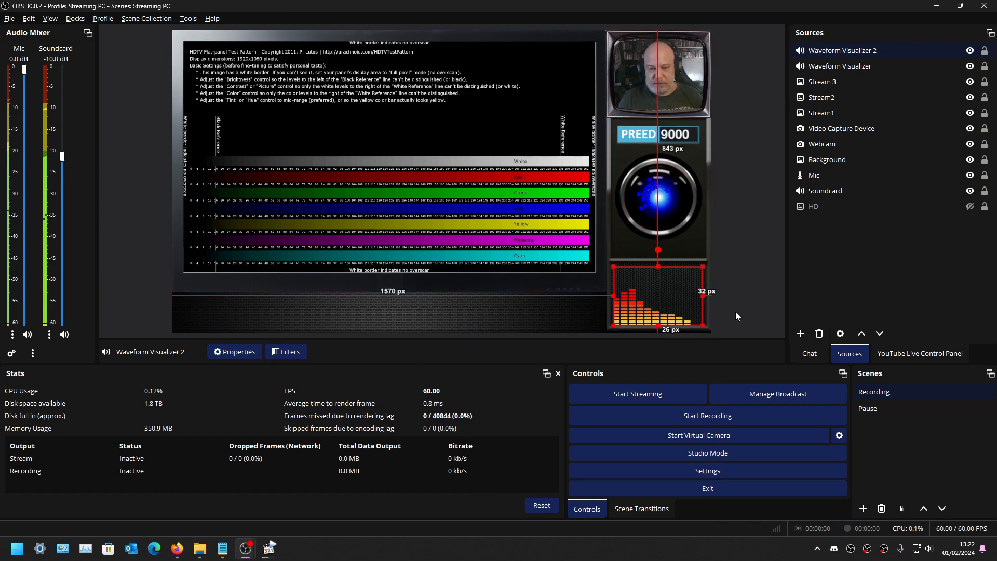
click(758, 300)
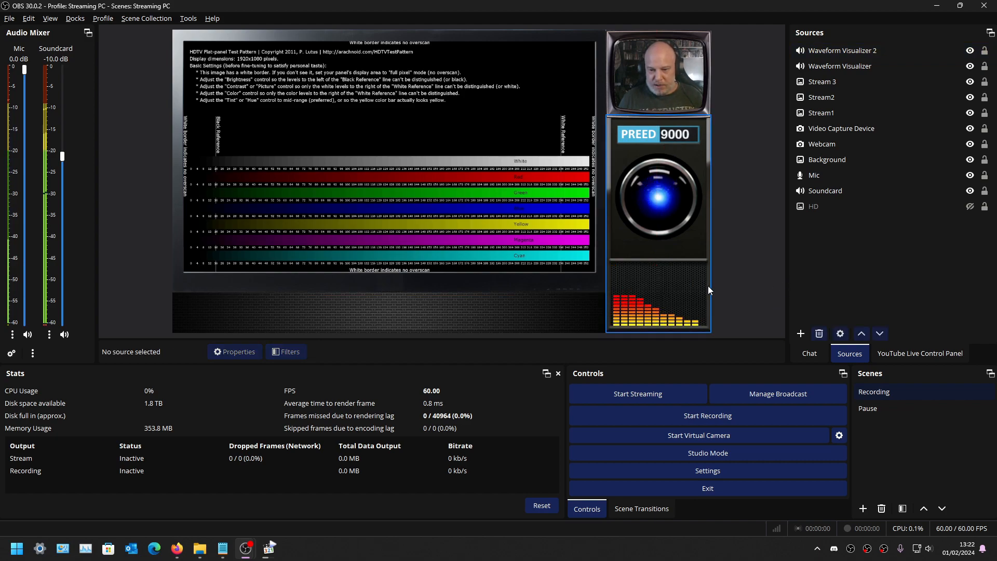
Step: Move the soundcard visualizer slightly up on the grille, to about 831 px from the canvas's top, 32 px from its right and 39 px from its bottom
click(821, 51)
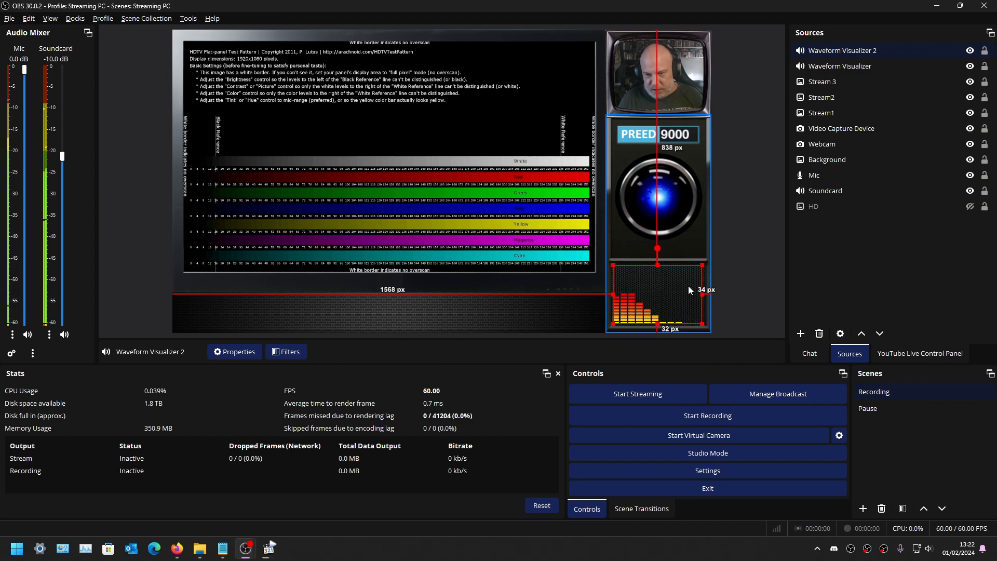
click(845, 274)
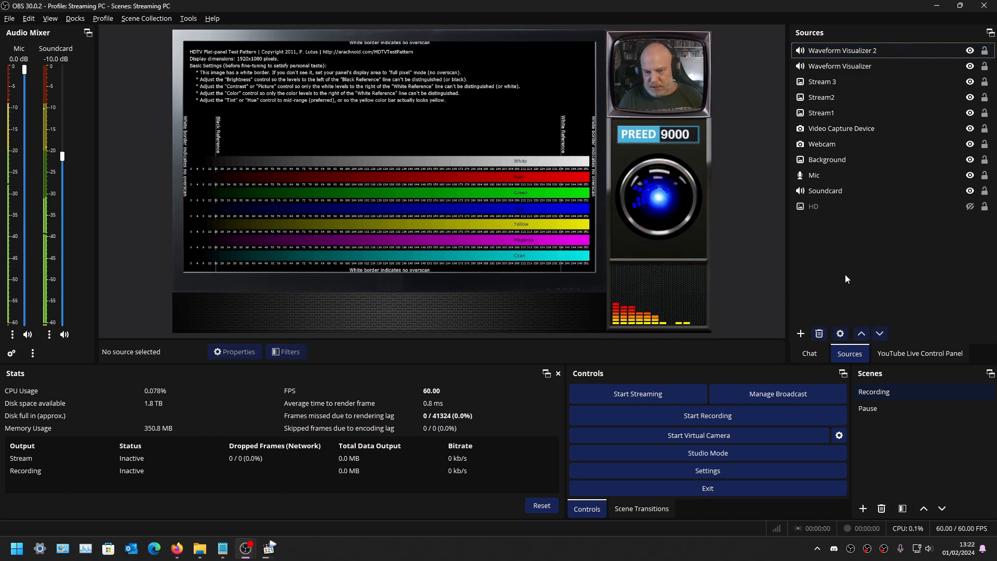
click(663, 301)
drag(662, 300, 661, 296)
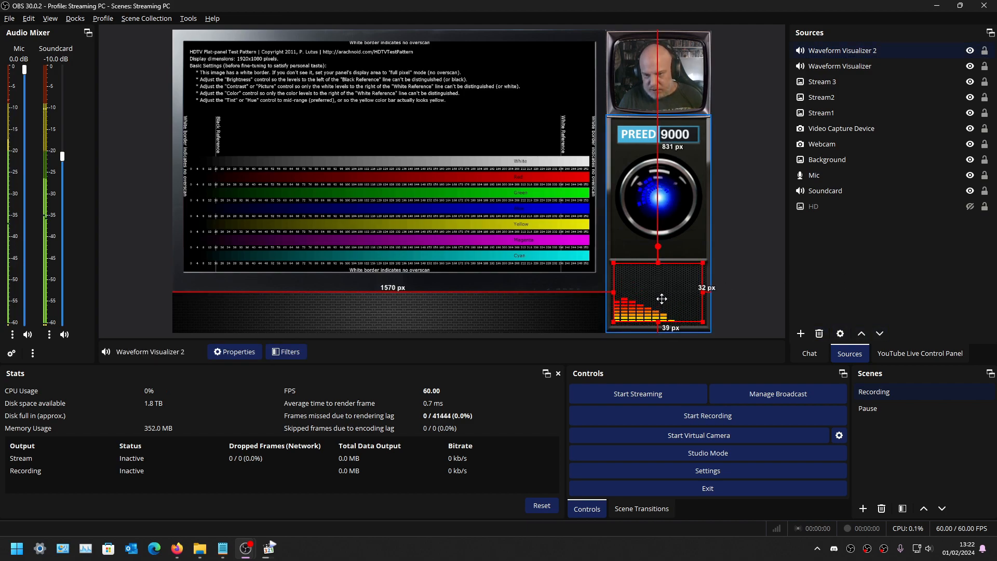
click(878, 276)
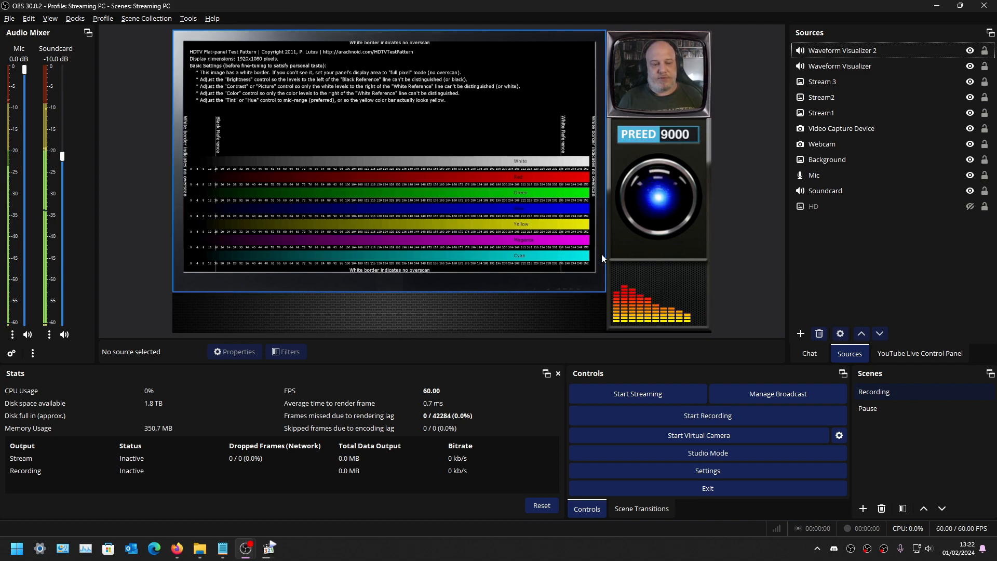
Step: Switch to Firefox and open YouTube Studio's Go live page from the channel content page in a new tab
click(177, 550)
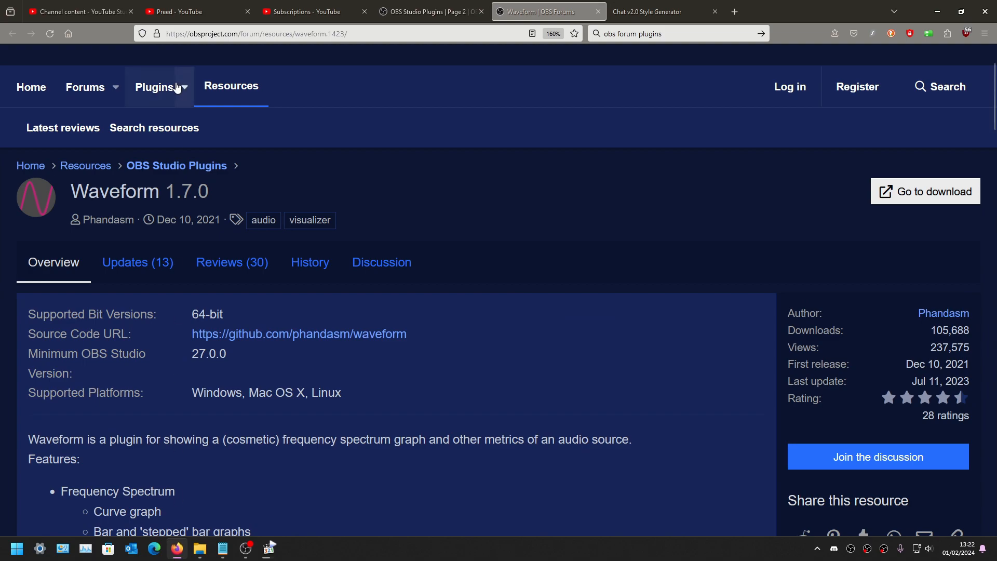
click(63, 7)
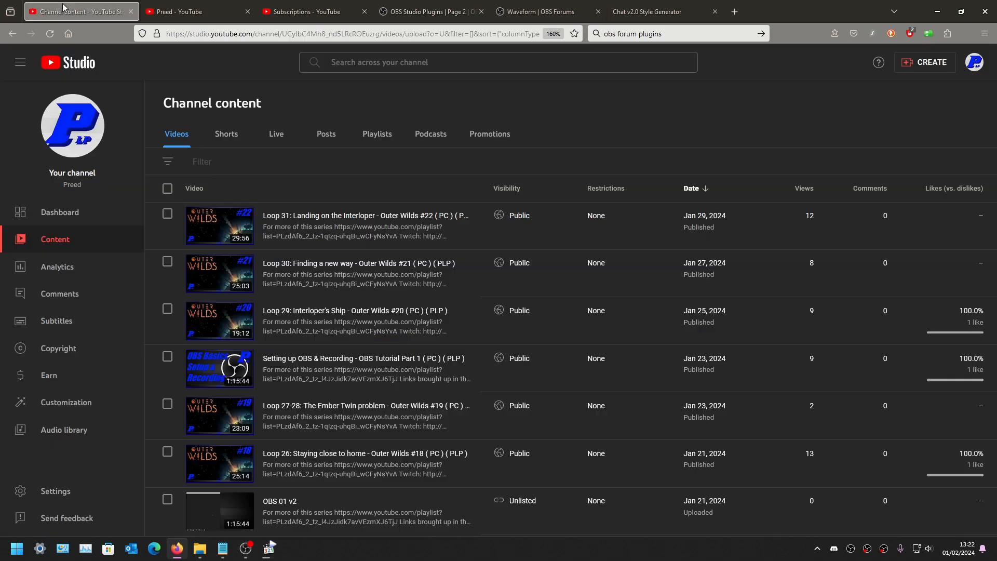
click(930, 69)
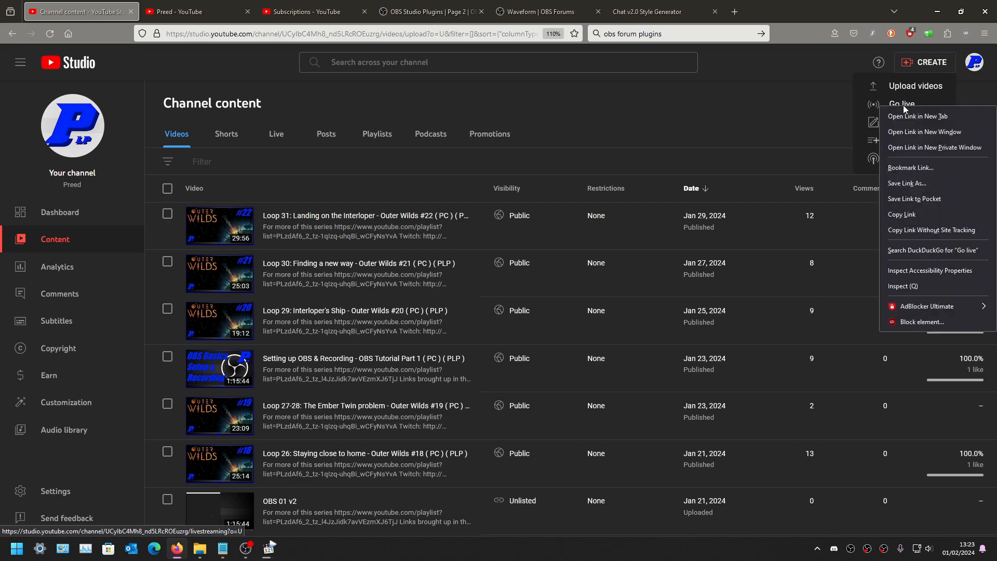
click(907, 114)
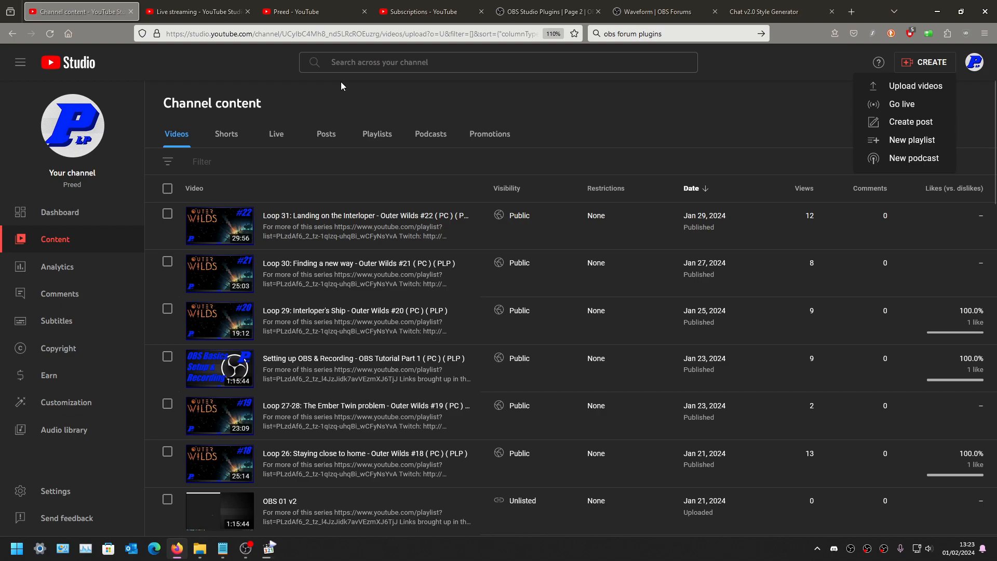
click(216, 10)
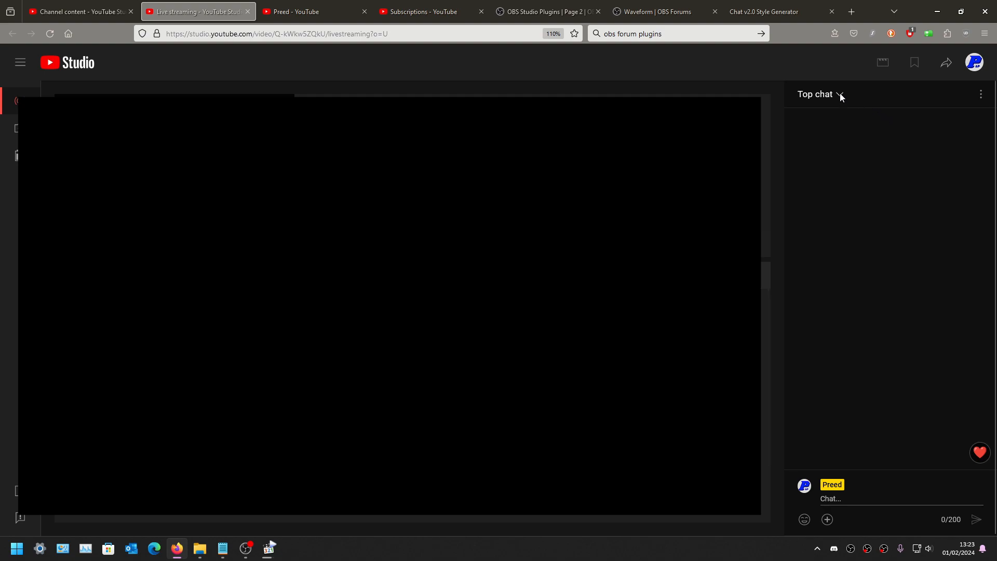
Step: Pop out the live stream's chat into its own window, and minimise the Firefox windows to return to OBS
click(980, 94)
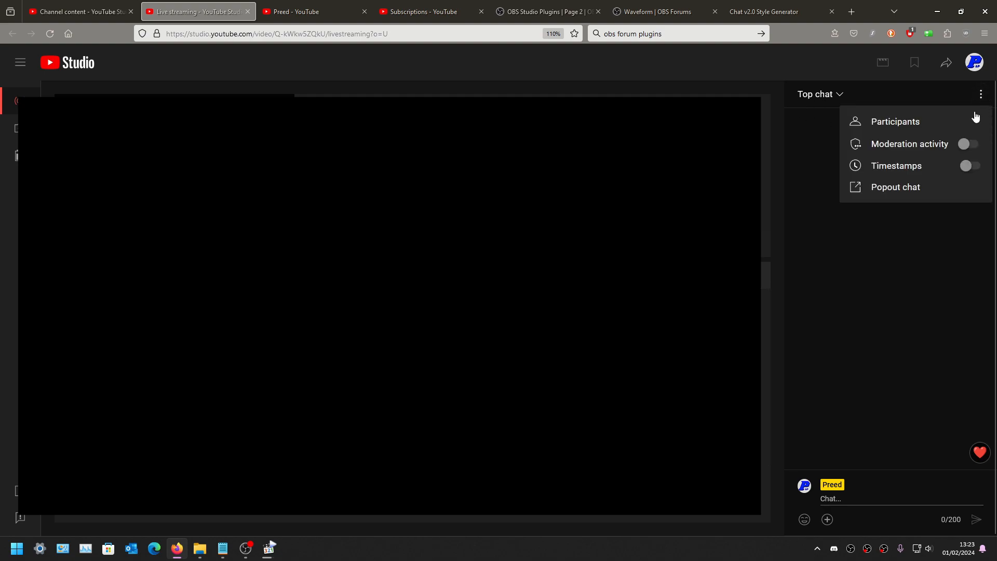
click(893, 188)
click(937, 11)
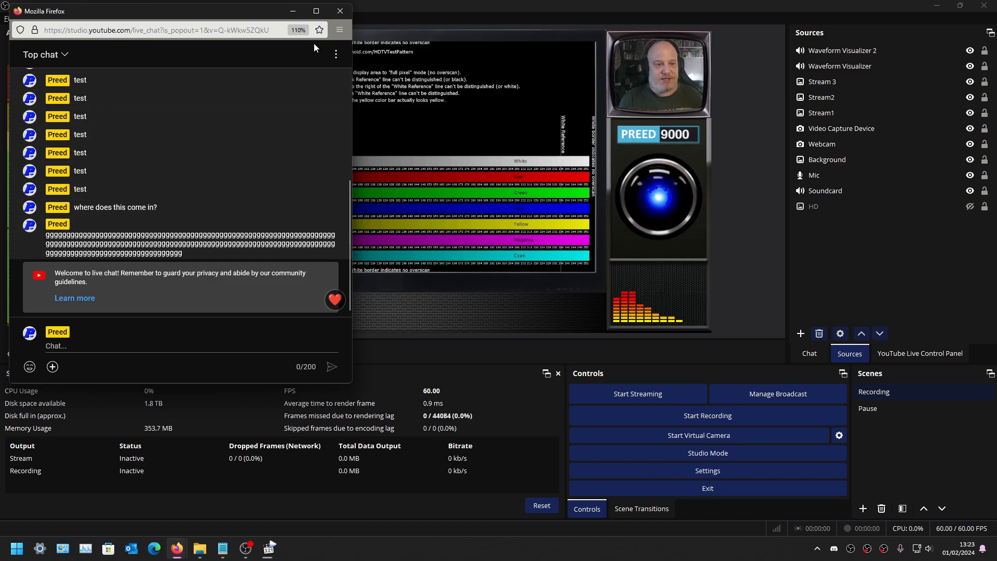
click(291, 12)
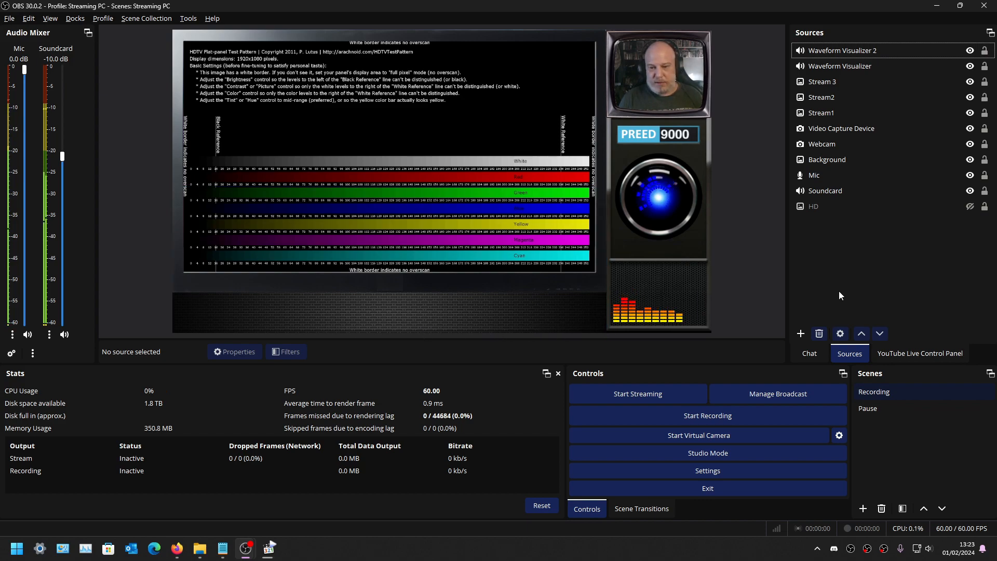
Step: Add a new browser source named Chat and place it in the canvas's lower-left corner
click(800, 334)
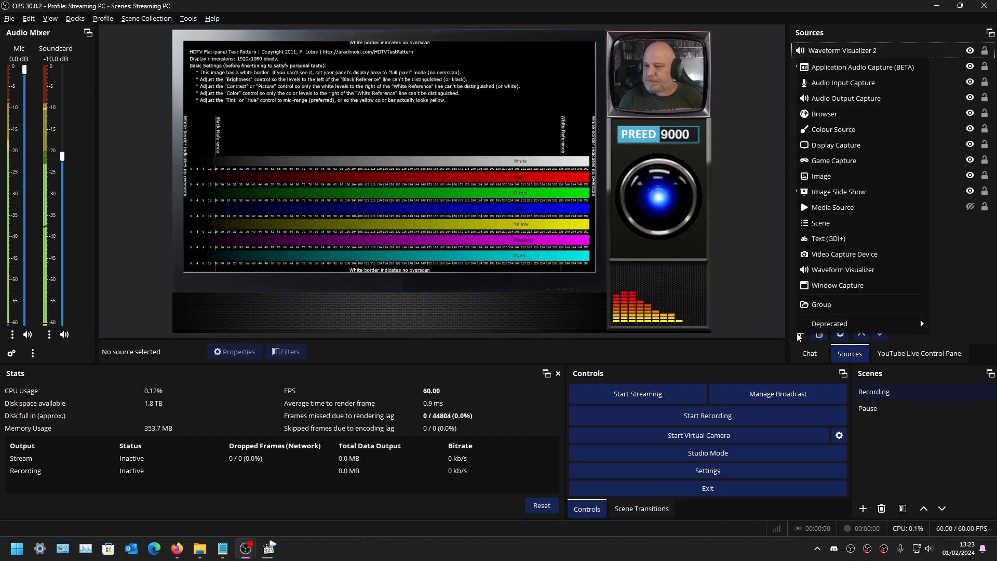
click(825, 114)
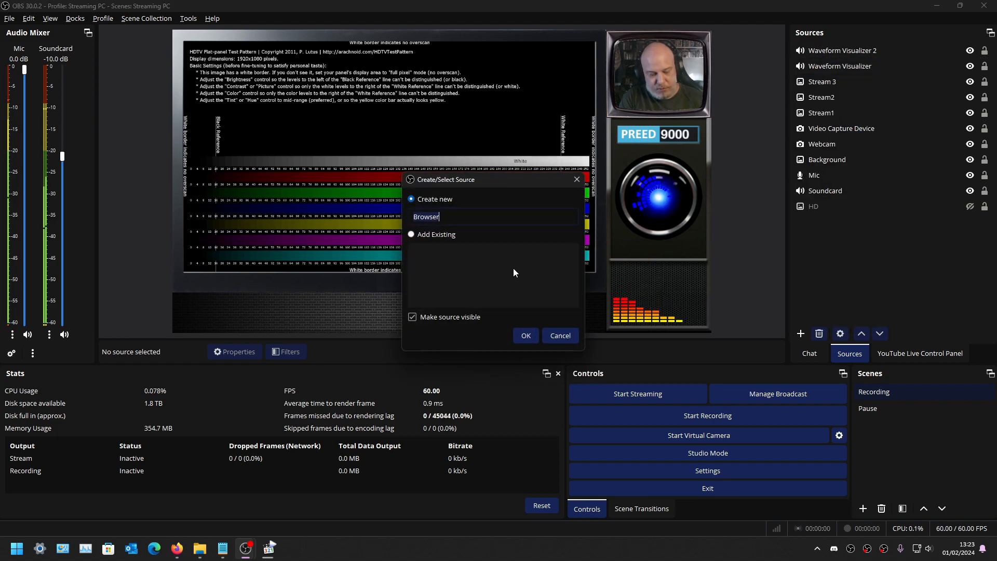
text(Chat)
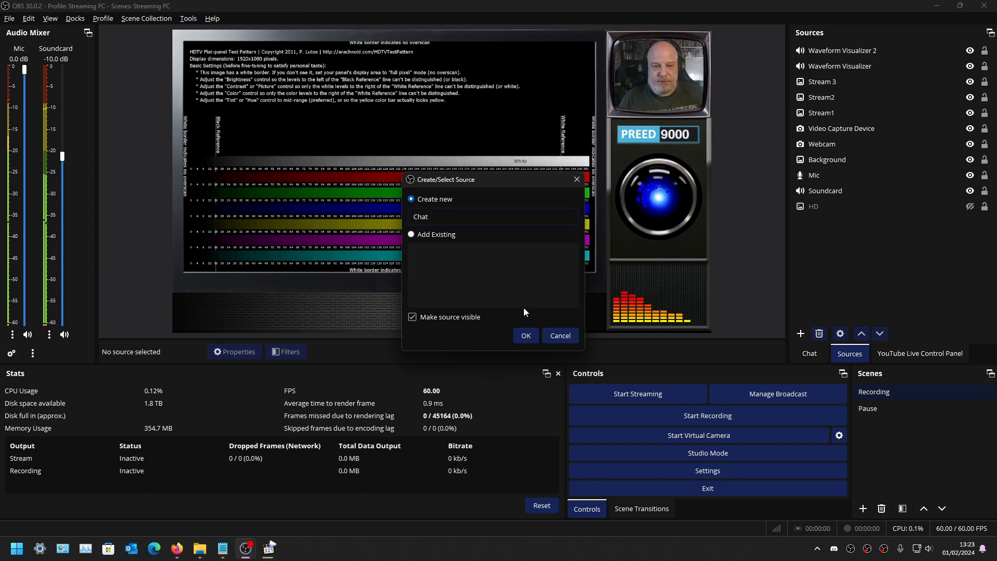
click(526, 336)
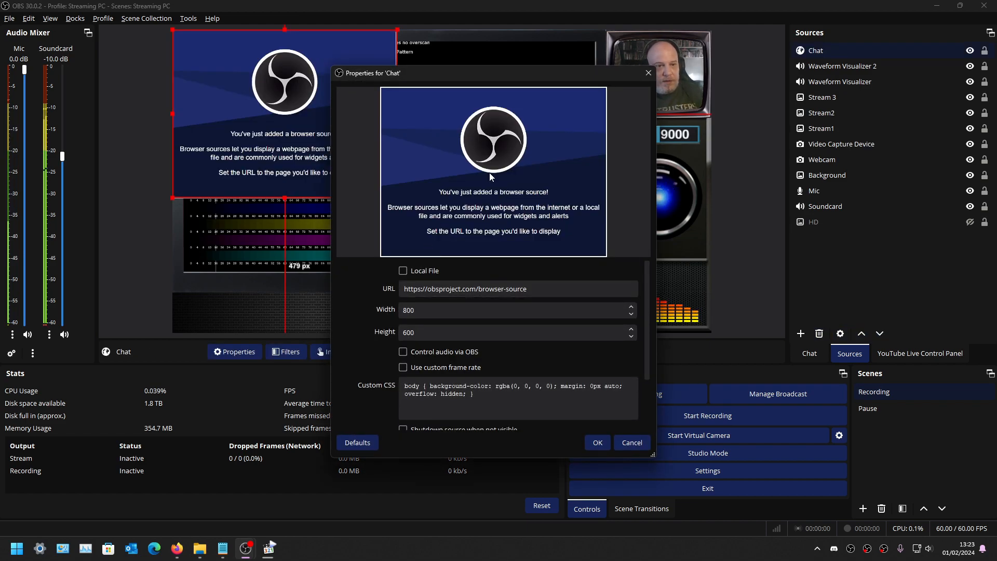
drag(292, 102, 293, 238)
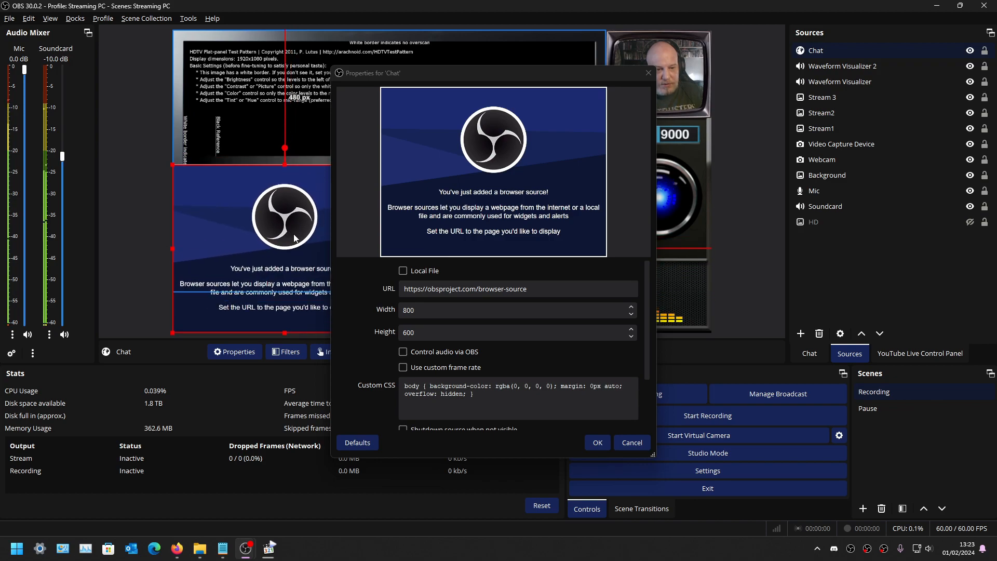
drag(476, 73, 761, 70)
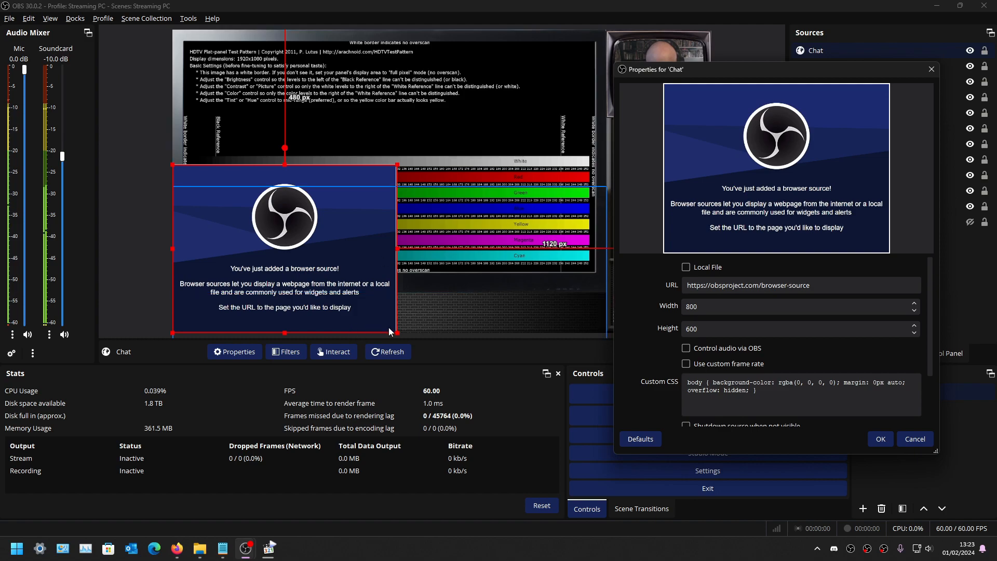
Step: Set the Chat source's width to 1500 and move it about 24 px from the canvas's left and 21 px from its bottom
drag(704, 305, 657, 305)
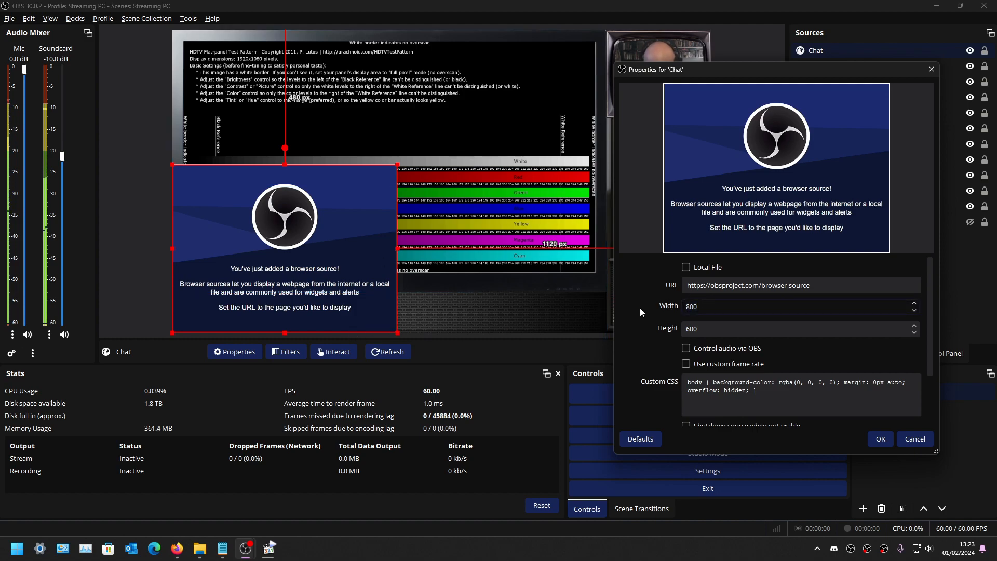
text(1)
key(BackSpace)
key(BackSpace)
key(BackSpace)
key(BackSpace)
text(150)
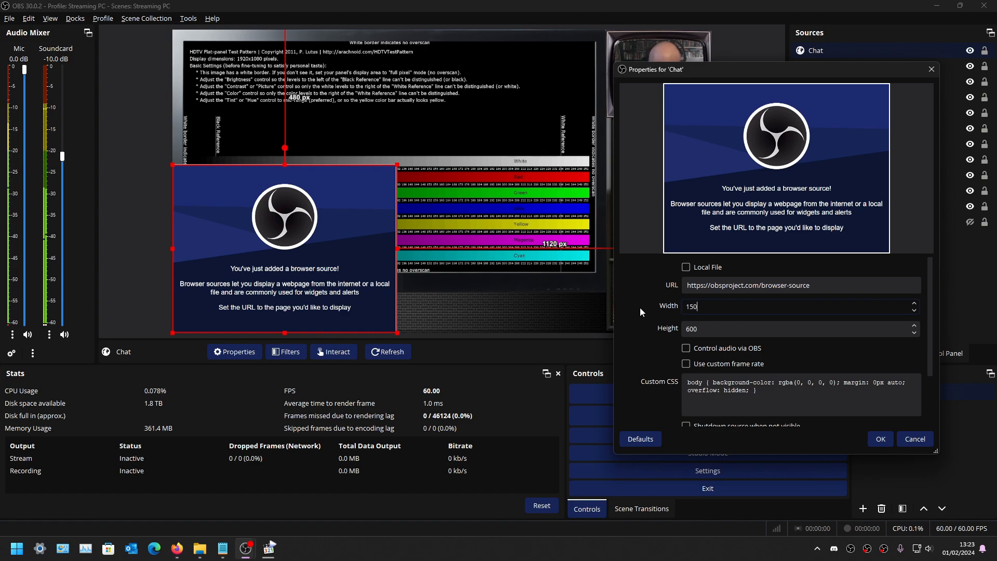
text(0)
click(699, 329)
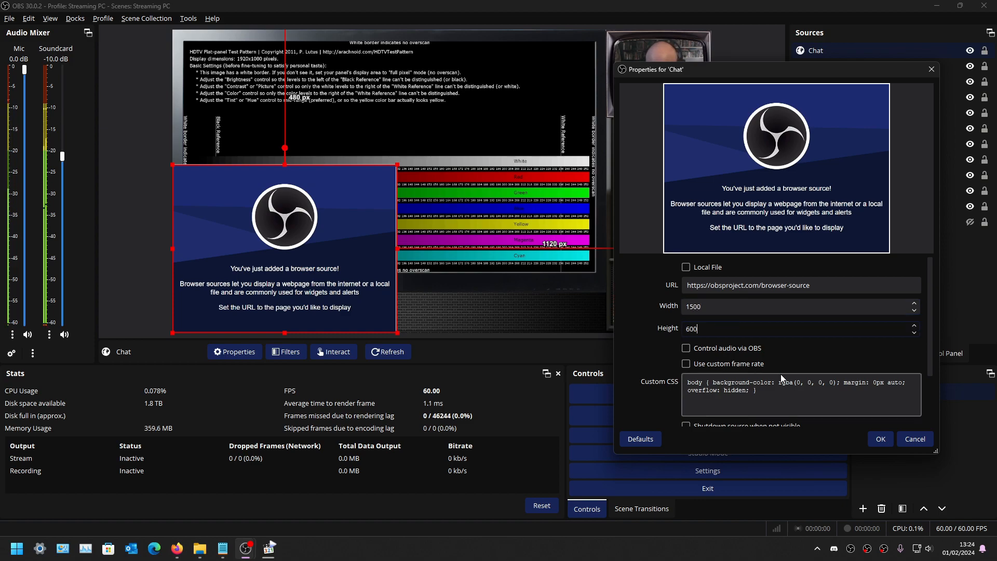
click(881, 439)
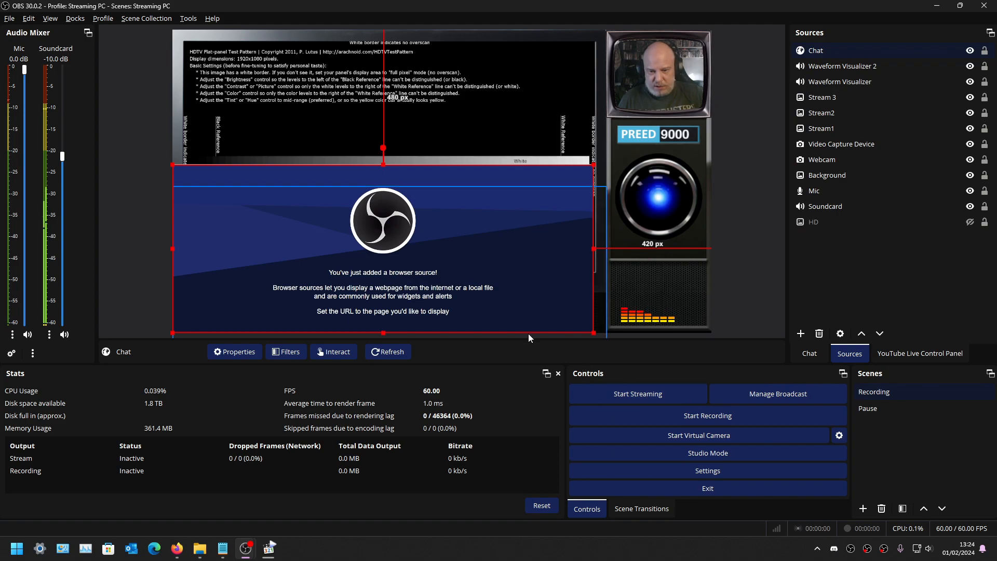
drag(507, 314, 513, 308)
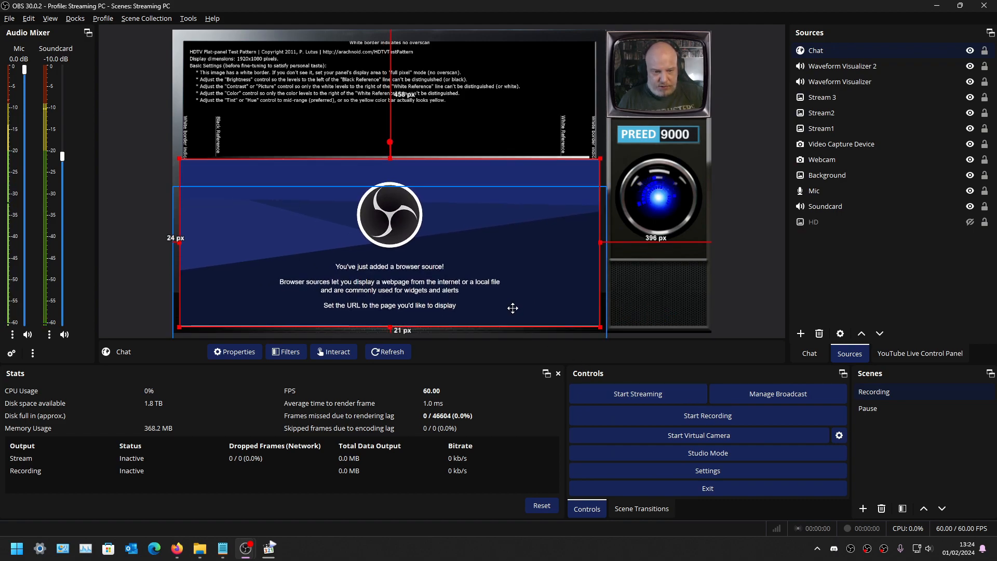
click(764, 279)
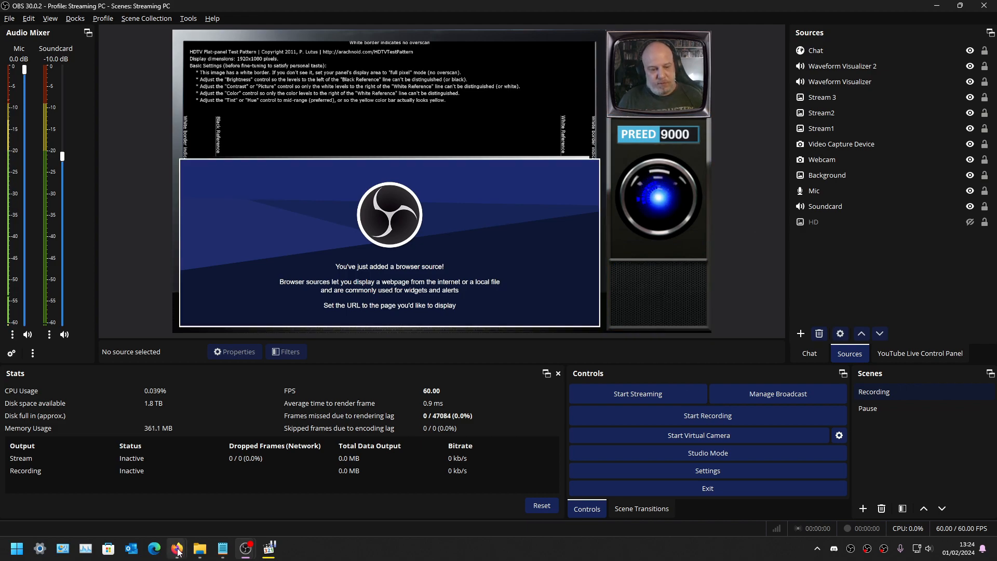
Step: Switch to the popped-out live chat window in Firefox, copy its full URL, and minimise the window to return to OBS
click(233, 498)
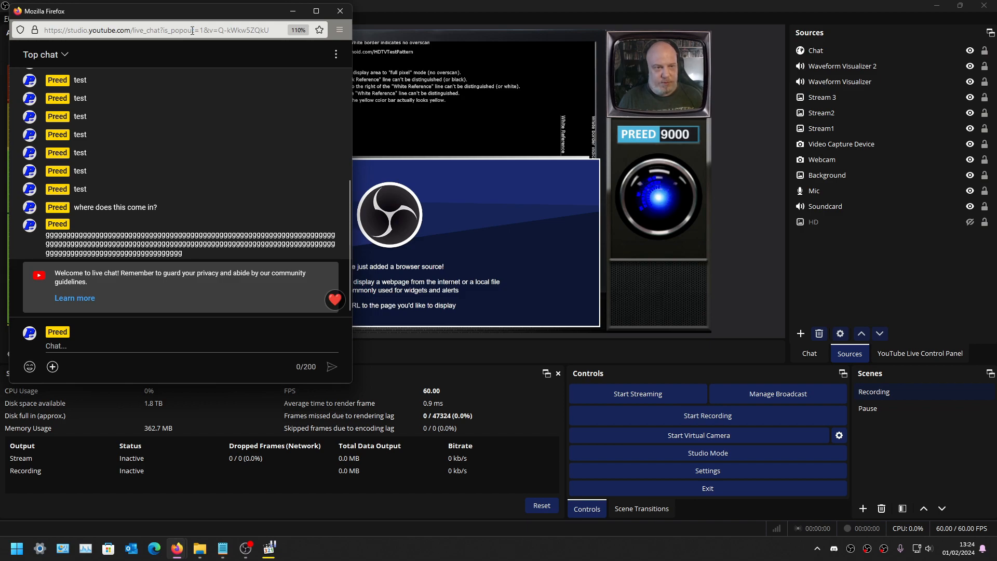
right_click(259, 29)
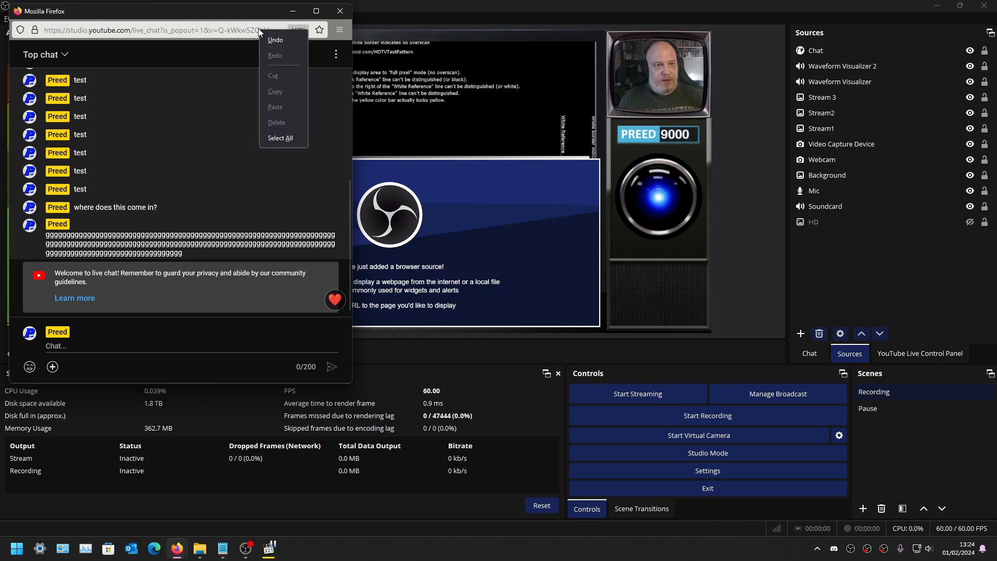
click(280, 136)
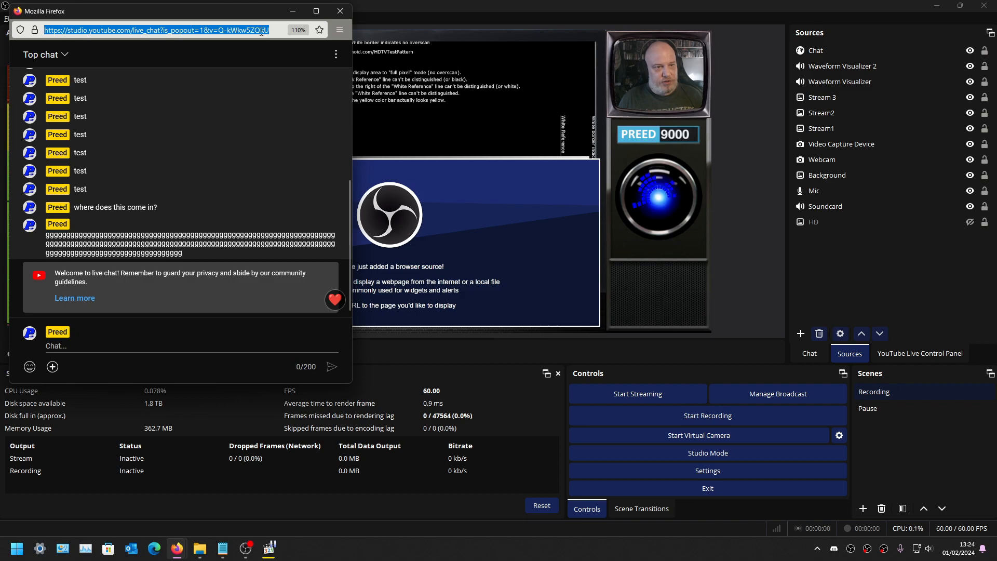
right_click(226, 30)
click(256, 94)
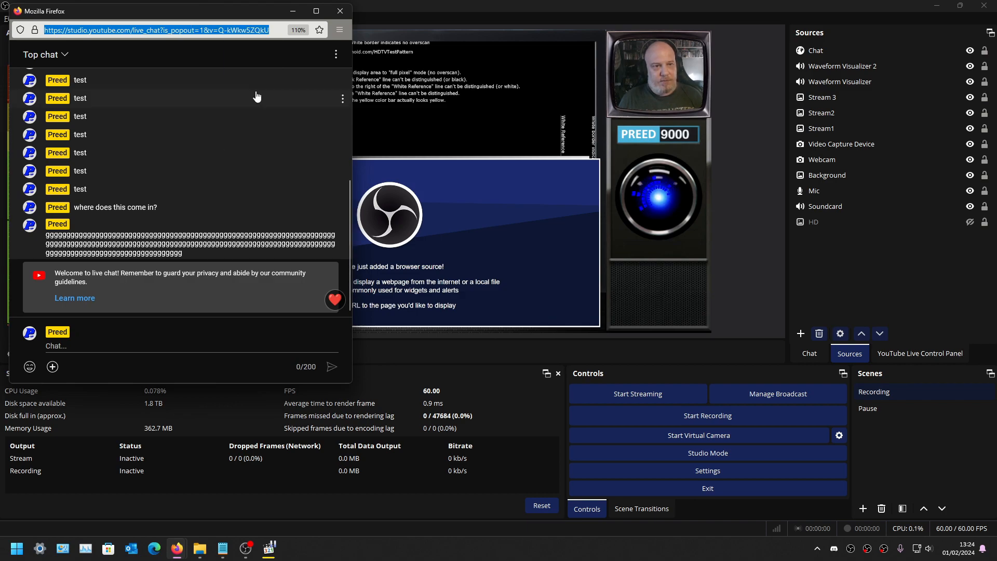
click(293, 11)
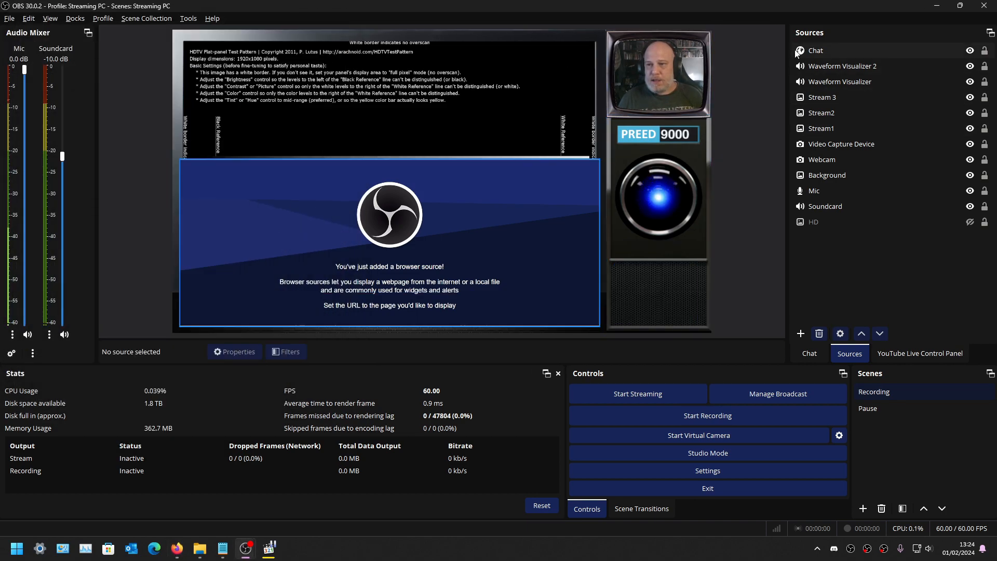
Step: Replace the Chat browser source's URL with the copied YouTube live chat pop-out address and apply it
click(818, 50)
right_click(821, 51)
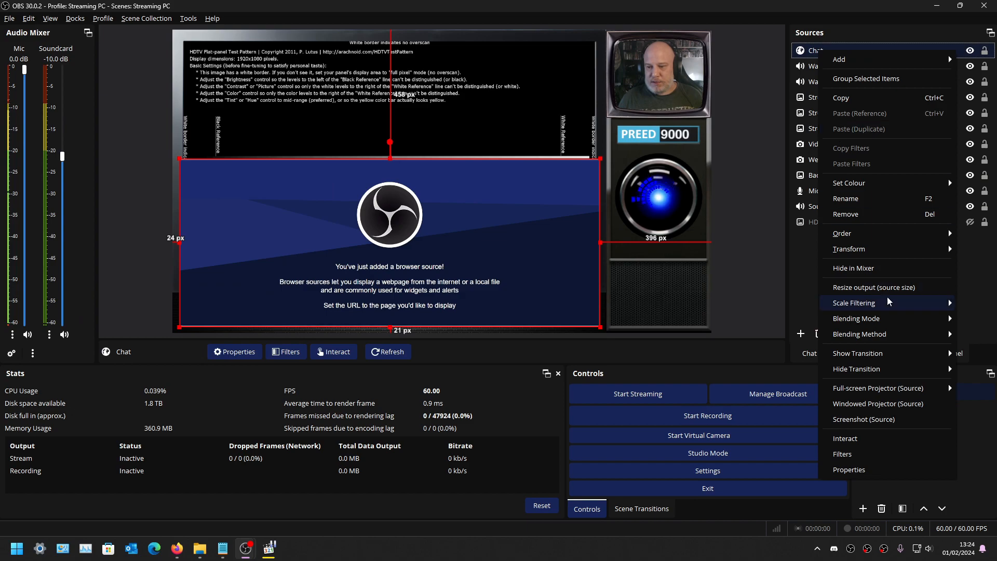
click(849, 470)
drag(547, 289, 435, 280)
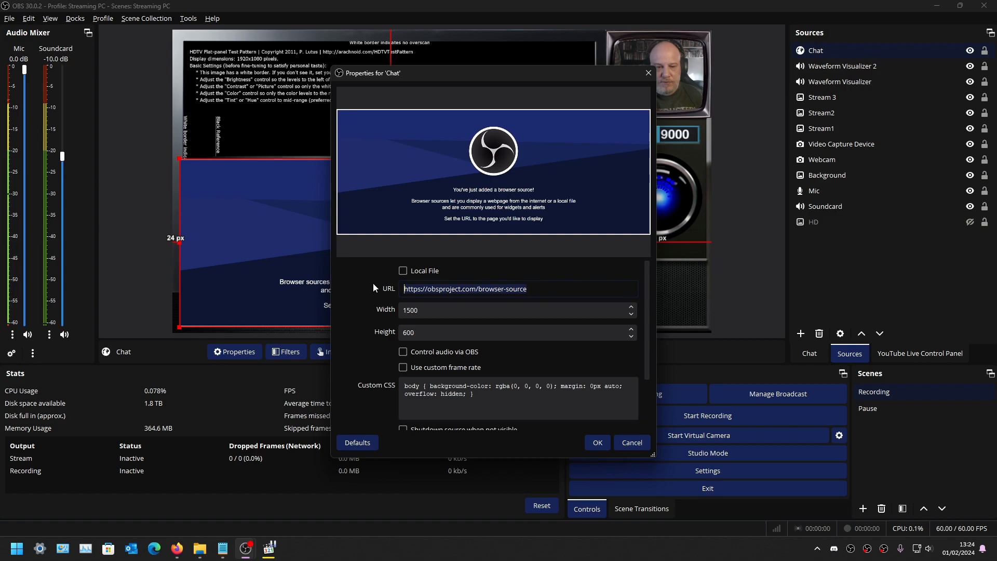
key(ctrl+v)
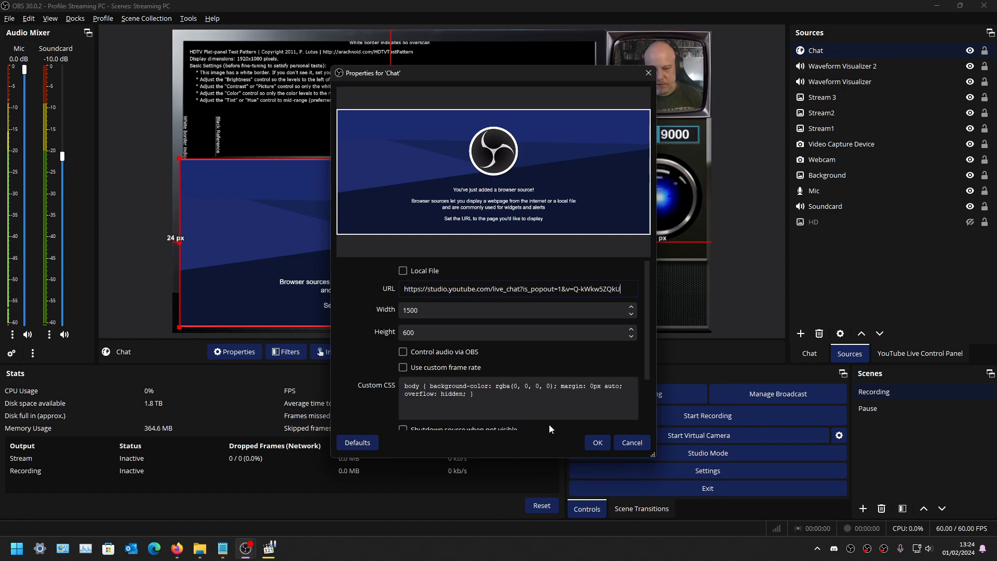
click(588, 443)
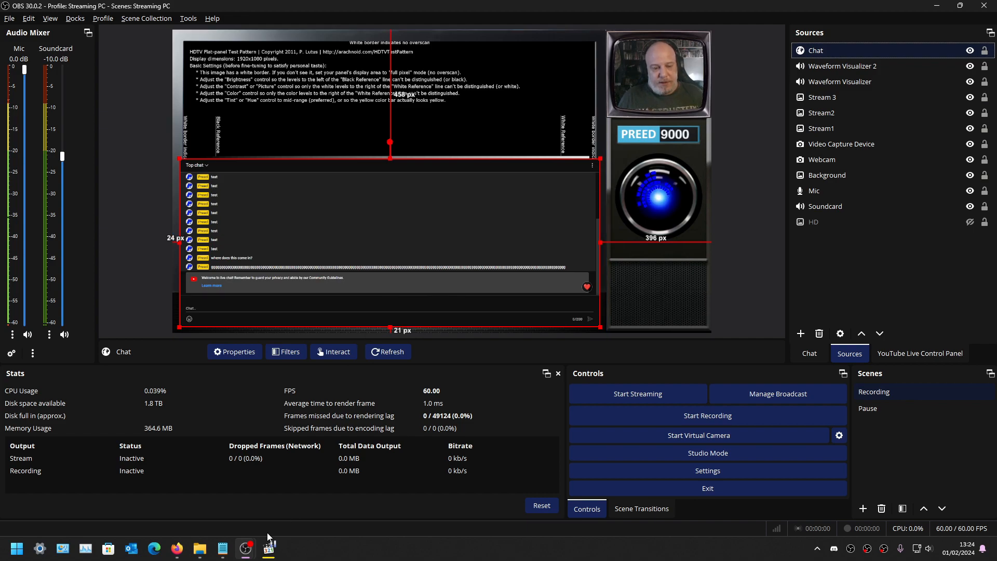
Step: Switch to Firefox, open the Chat v2.0 Style Generator page, and review its font, background, SuperChat and animation settings
mouse_move(177, 547)
click(180, 518)
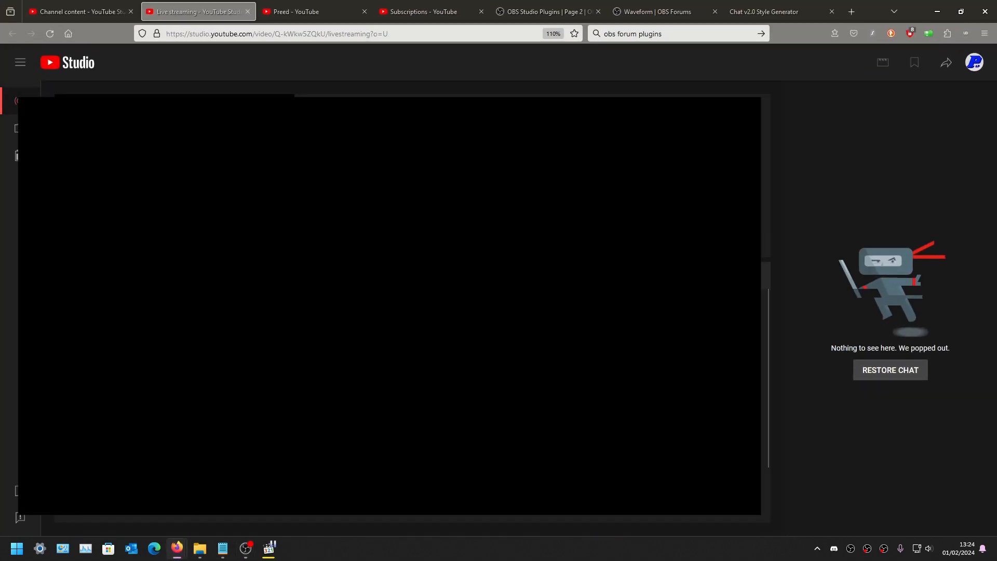
click(763, 11)
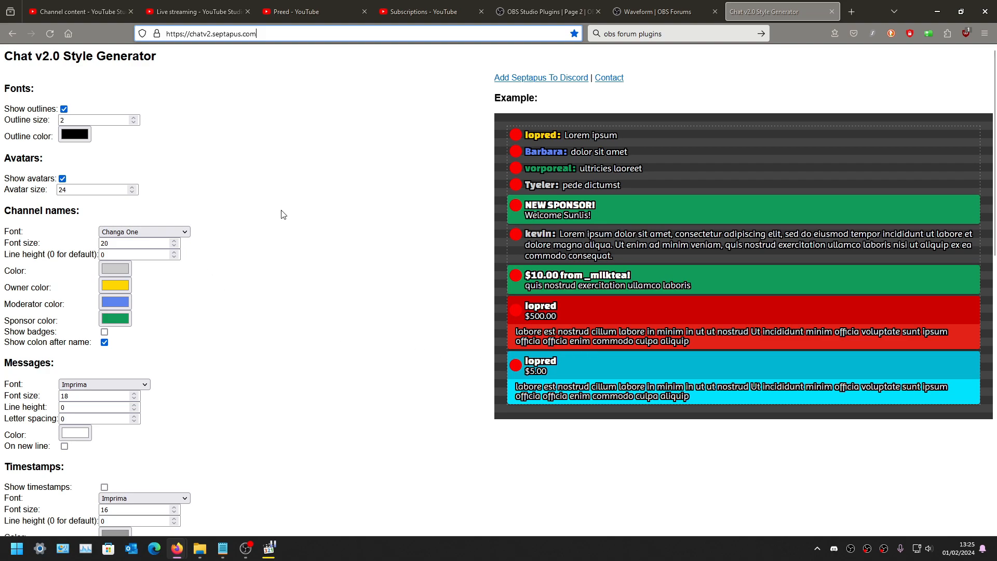
scroll(285, 215, down, 2)
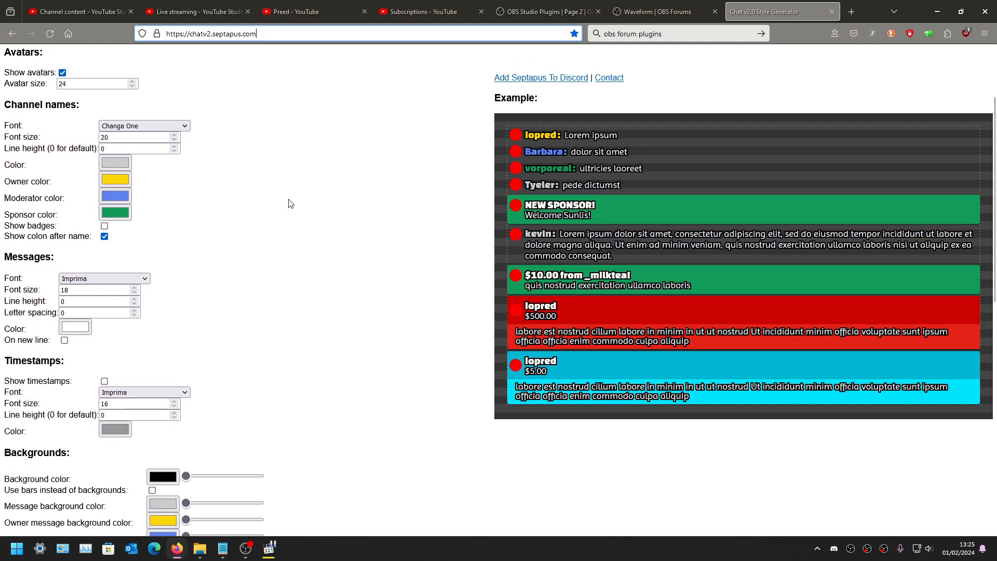
scroll(290, 203, down, 4)
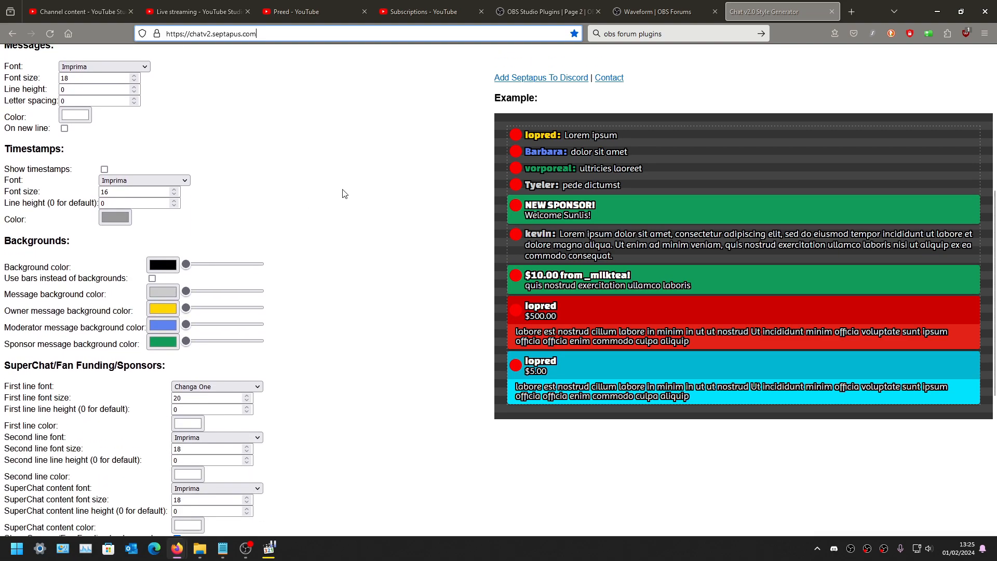
scroll(343, 194, down, 6)
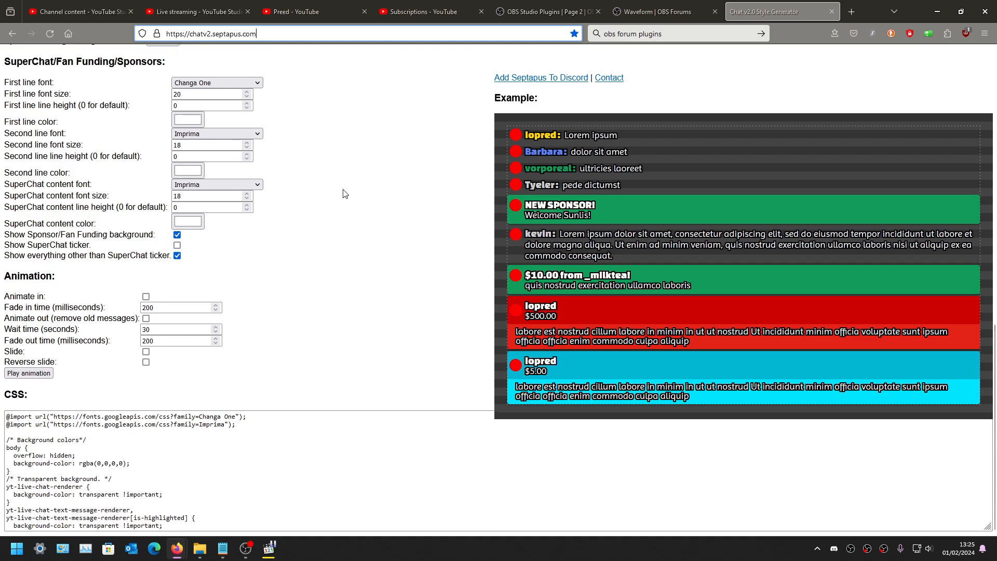
scroll(343, 193, up, 12)
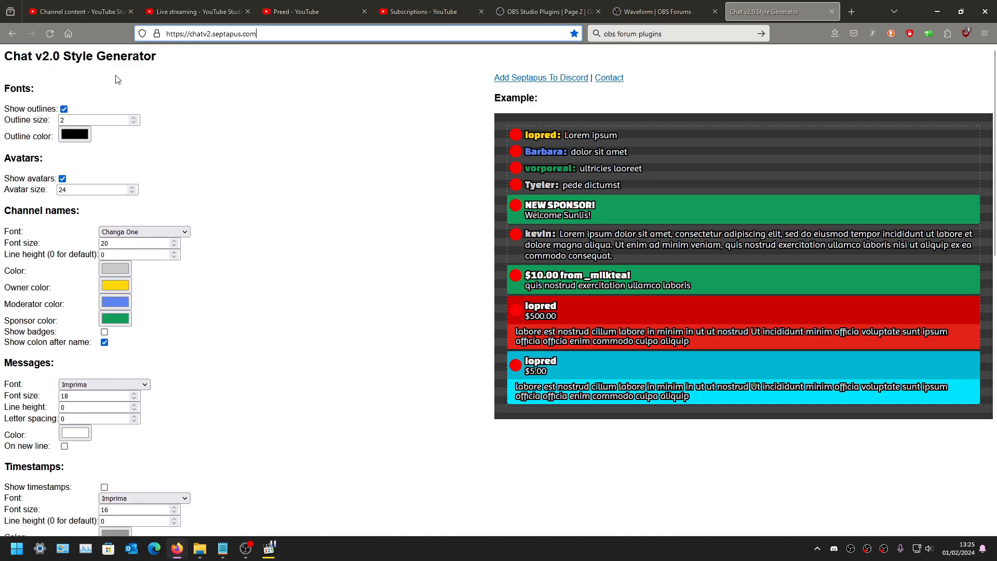
Step: Copy all of the generated CSS from the Chat v2.0 Style Generator and switch back to OBS
scroll(317, 306, down, 10)
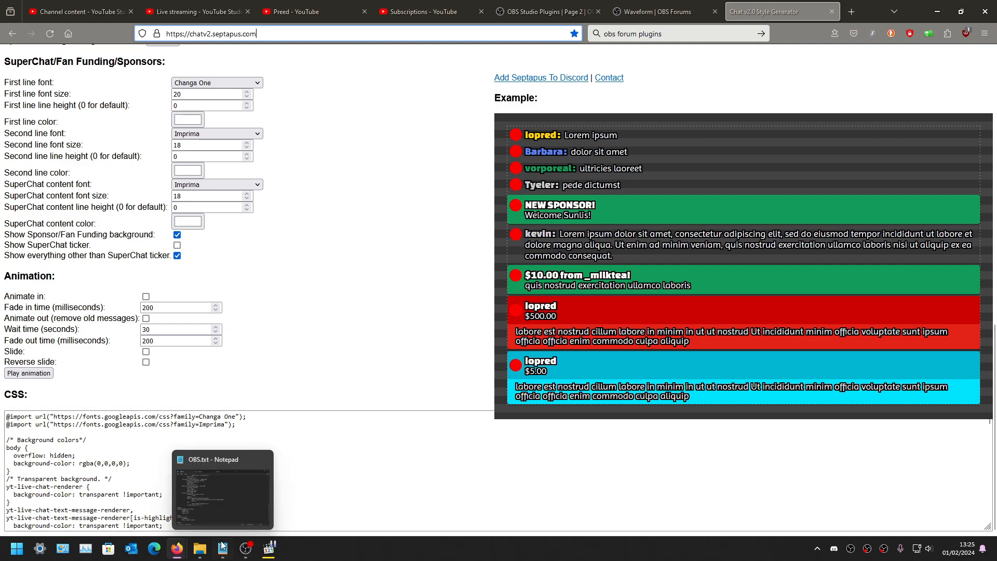
right_click(146, 515)
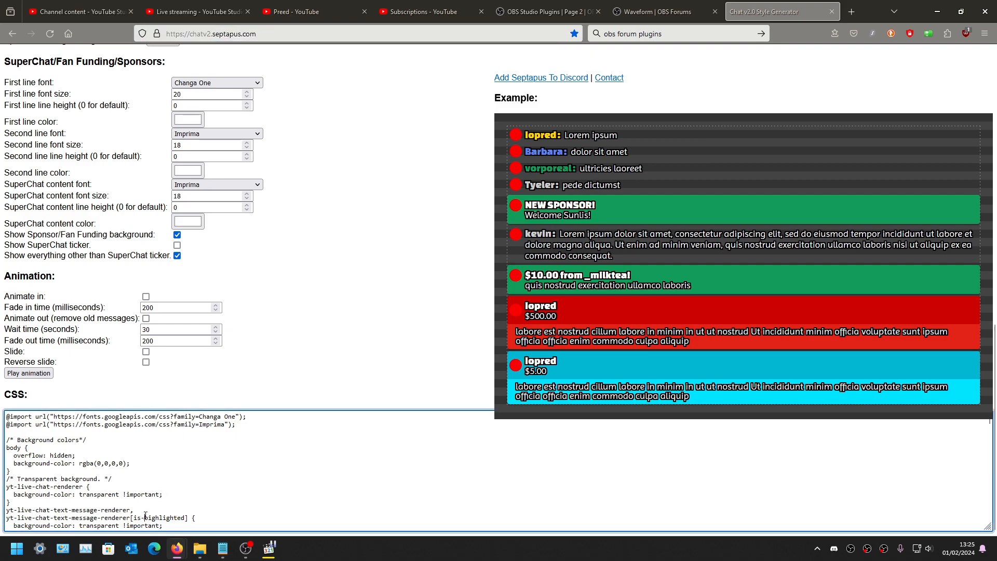
mouse_move(208, 504)
click(315, 475)
right_click(76, 503)
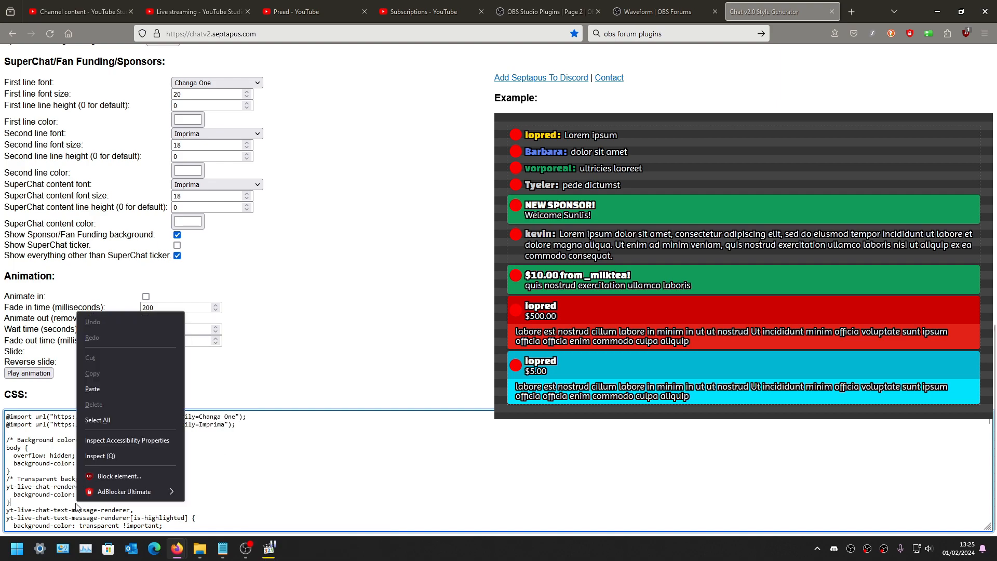
click(105, 419)
right_click(125, 423)
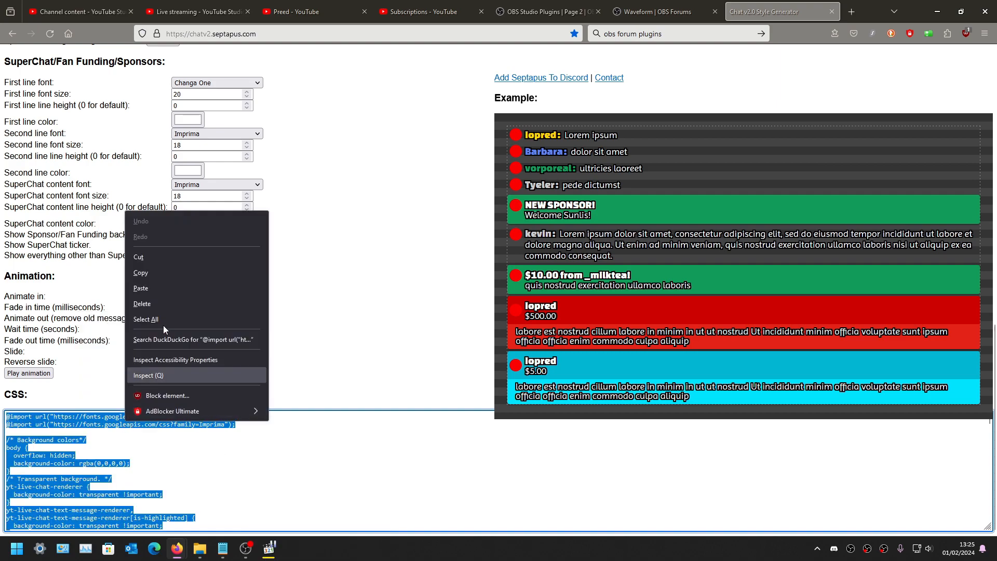
click(163, 277)
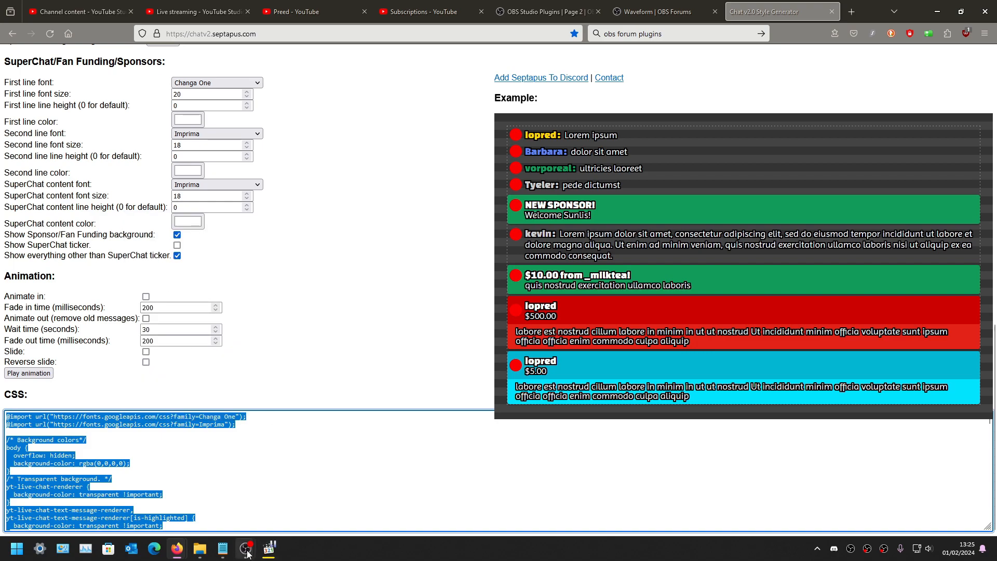
mouse_move(245, 548)
click(308, 482)
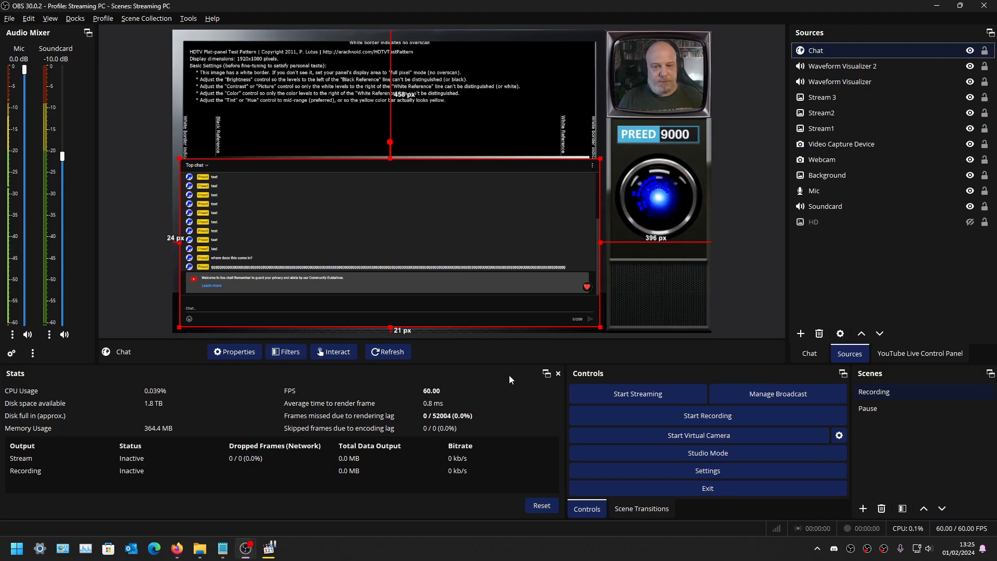
Step: Replace the Chat source's custom CSS with the CSS copied from the style generator and apply it
right_click(815, 54)
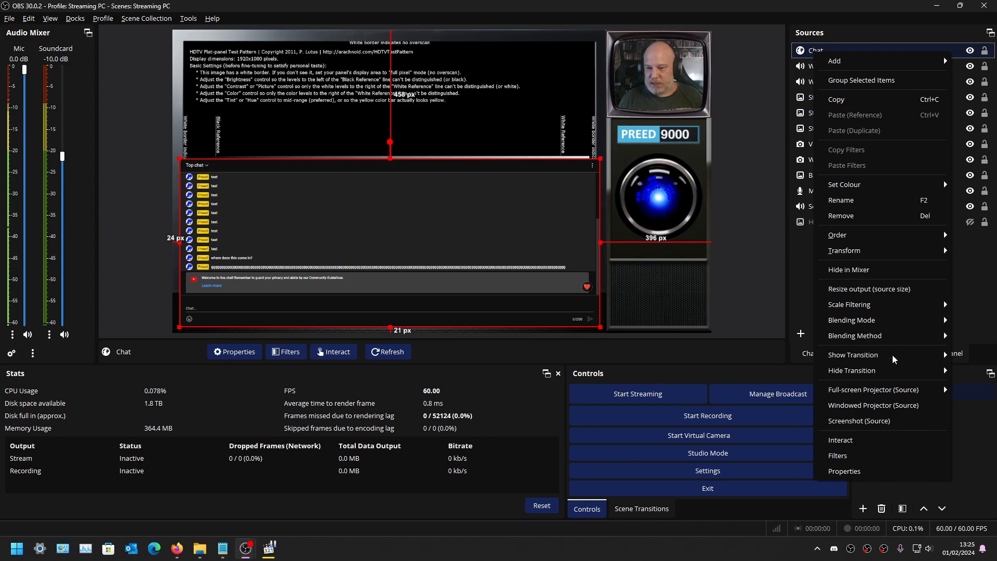
click(865, 473)
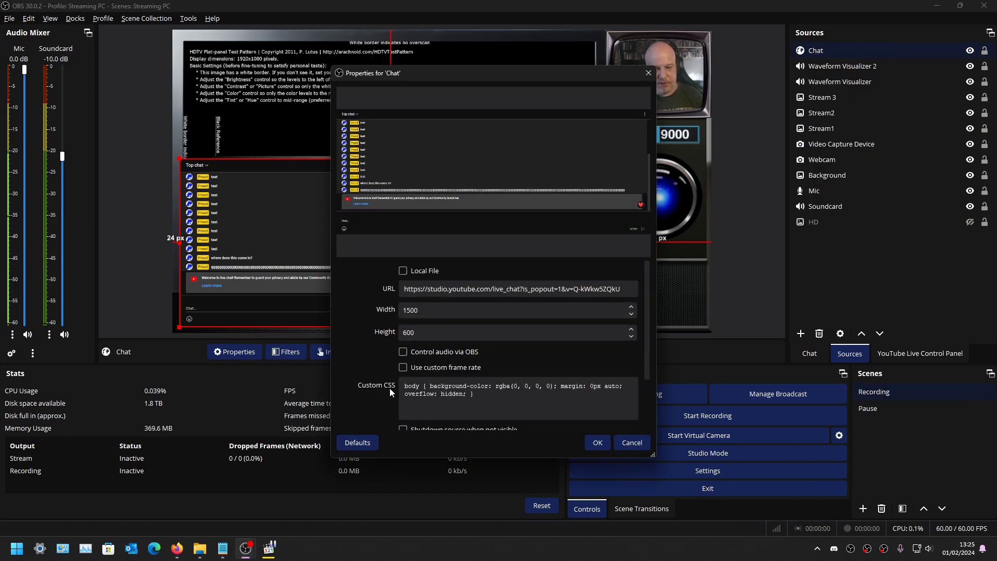
mouse_move(176, 550)
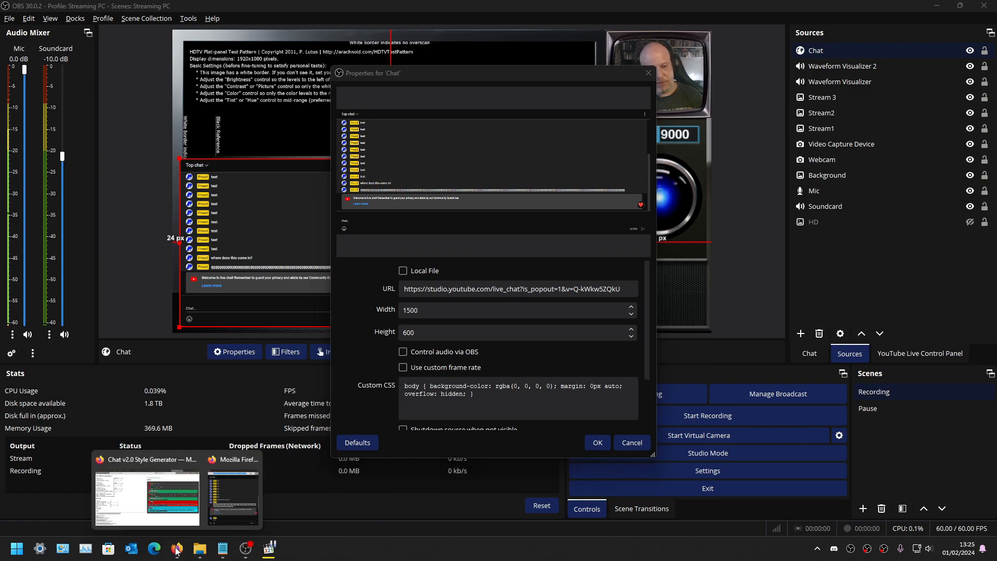
click(153, 506)
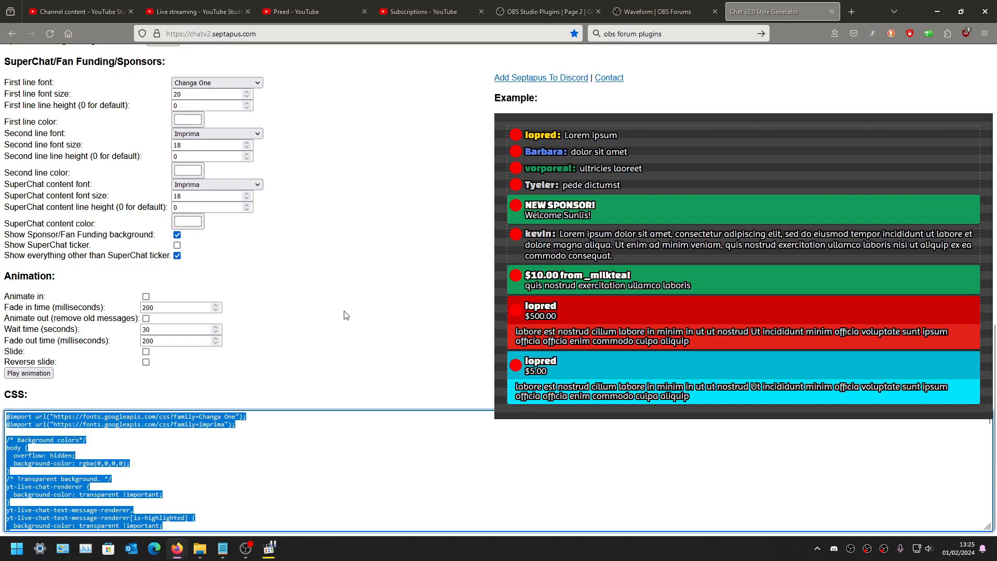
click(937, 11)
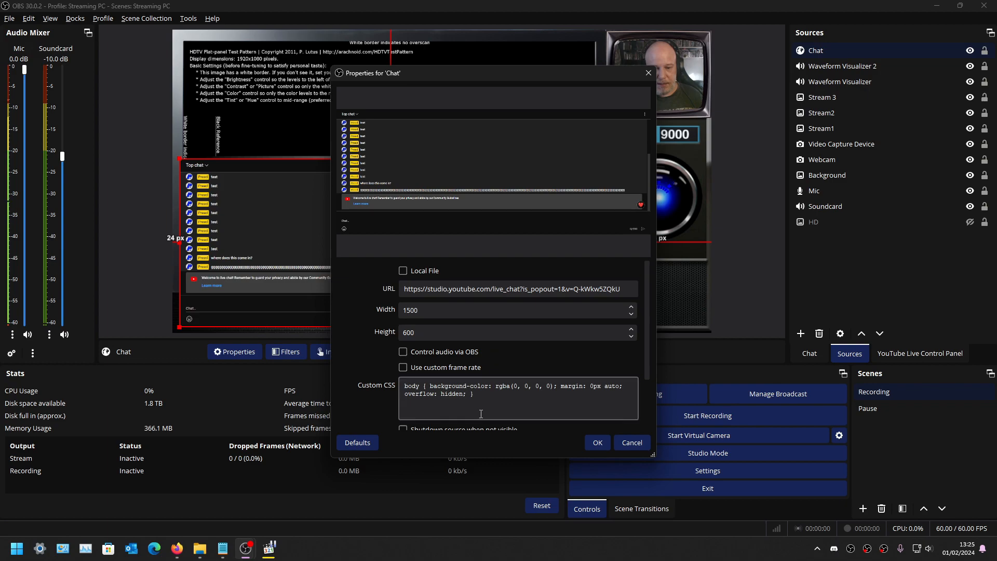
drag(487, 393, 364, 382)
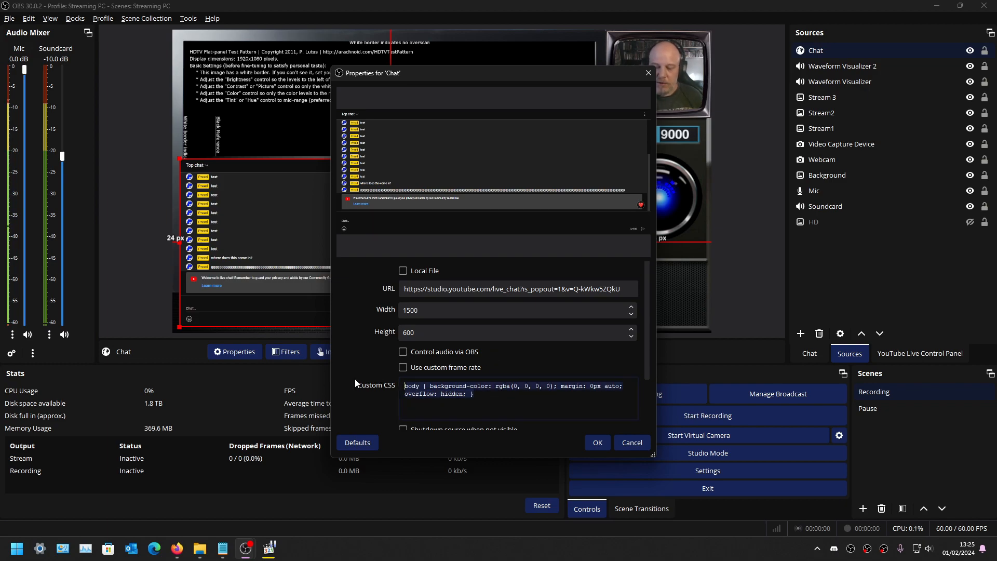
key(ctrl+v)
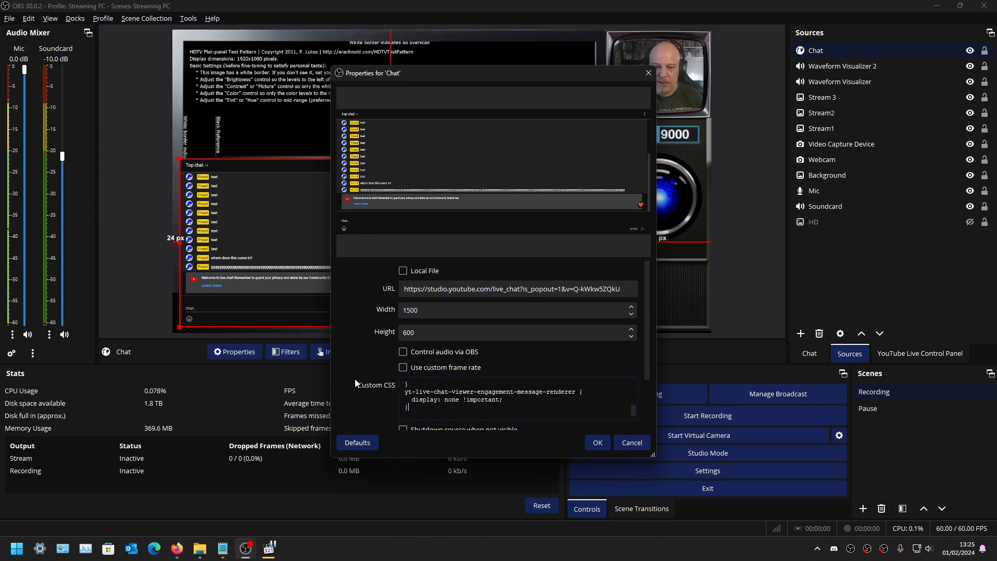
click(597, 442)
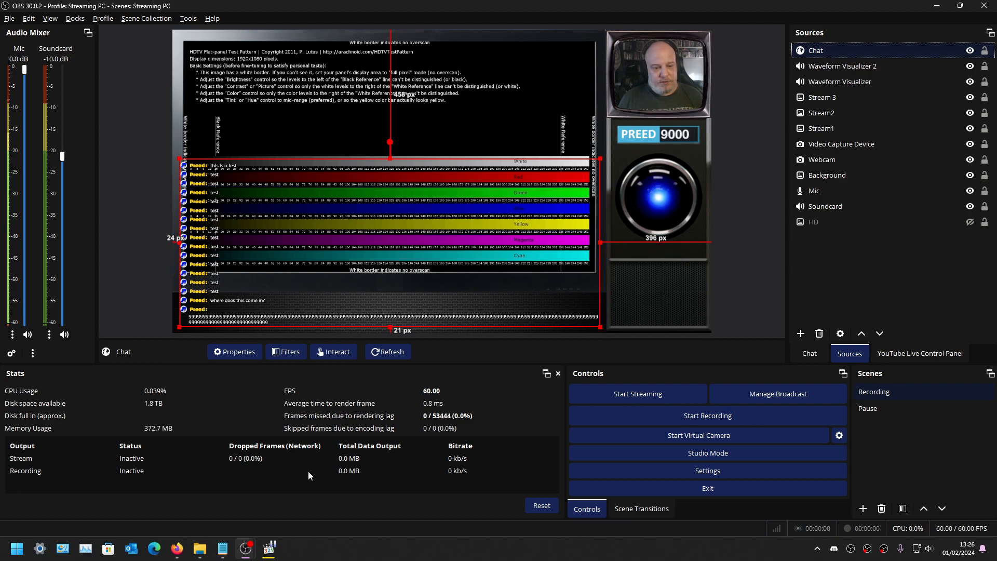
Step: Move the pop-out chat window clear of the Chat source, send "This is a test to see how it works", and close the window
click(239, 503)
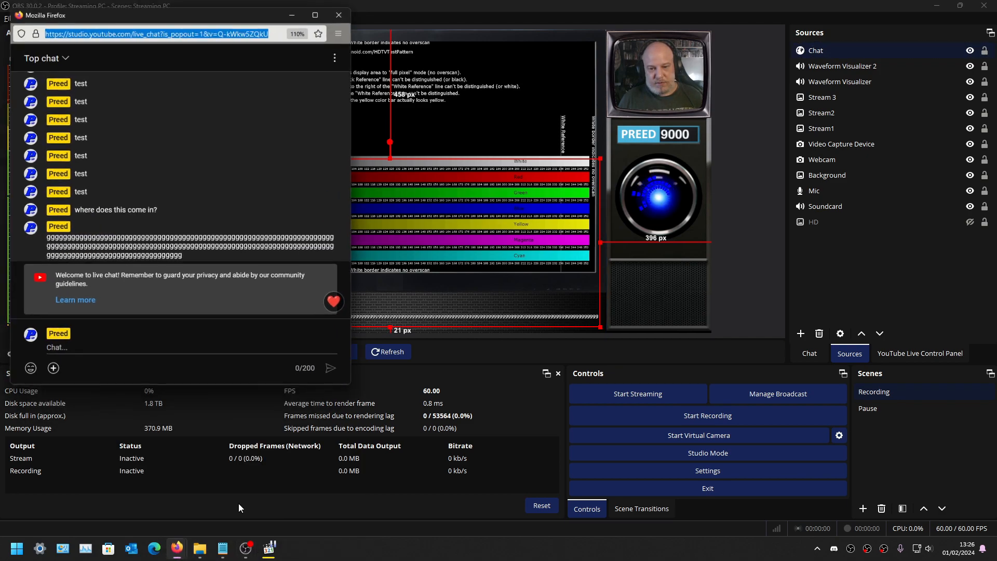
drag(215, 20, 776, 107)
click(659, 427)
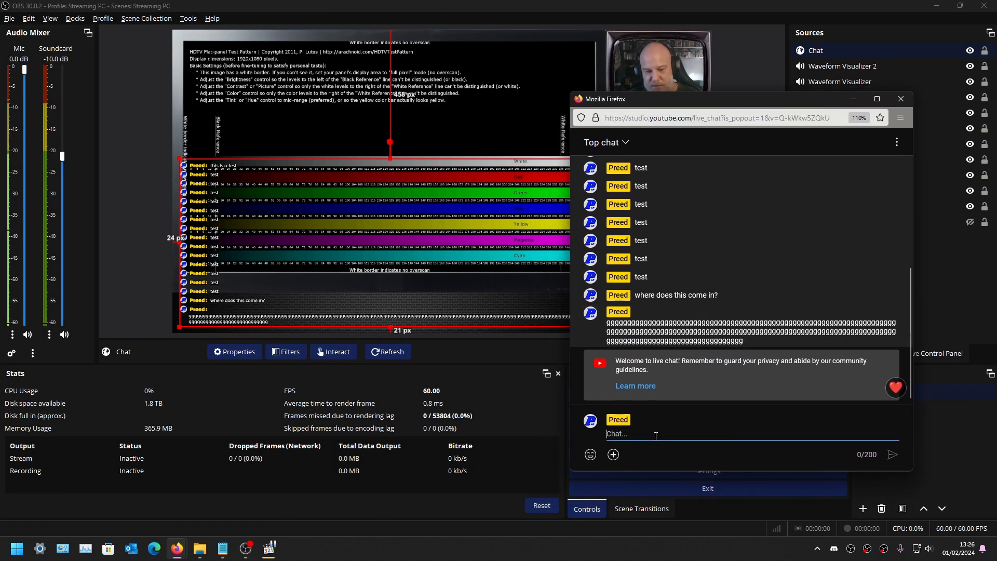
text(This is a test to see ho)
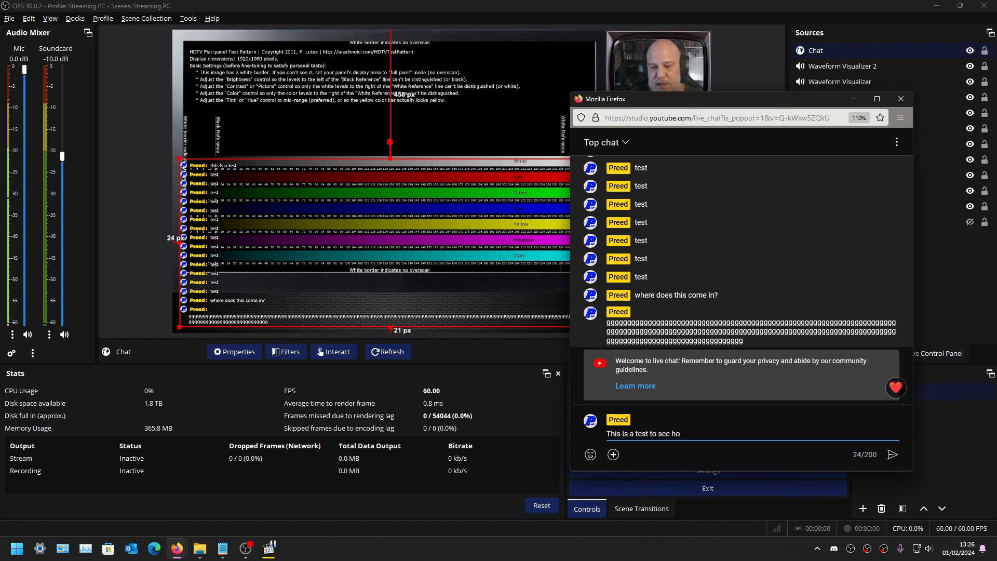
text(w it workd)
key(BackSpace)
text(s)
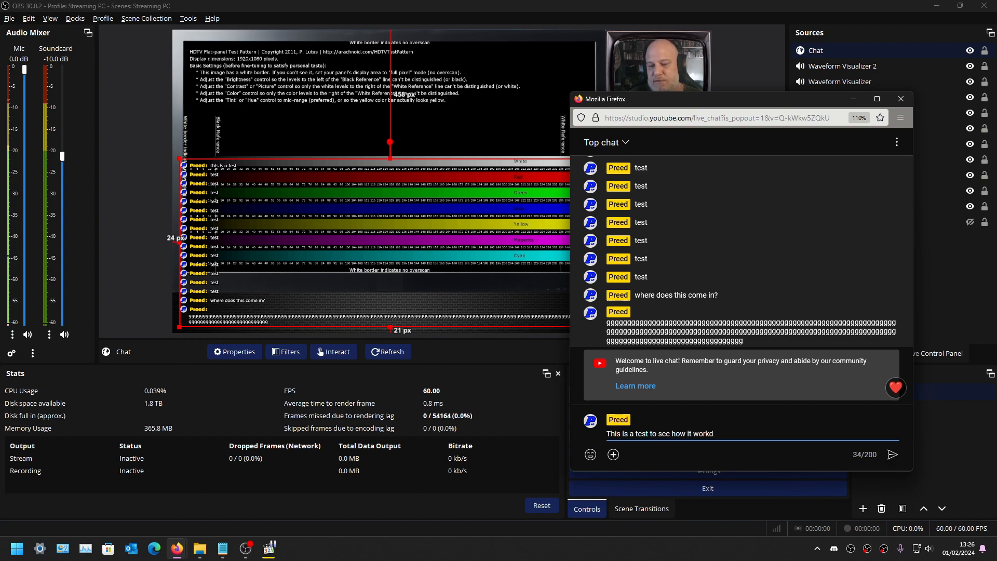
key(Return)
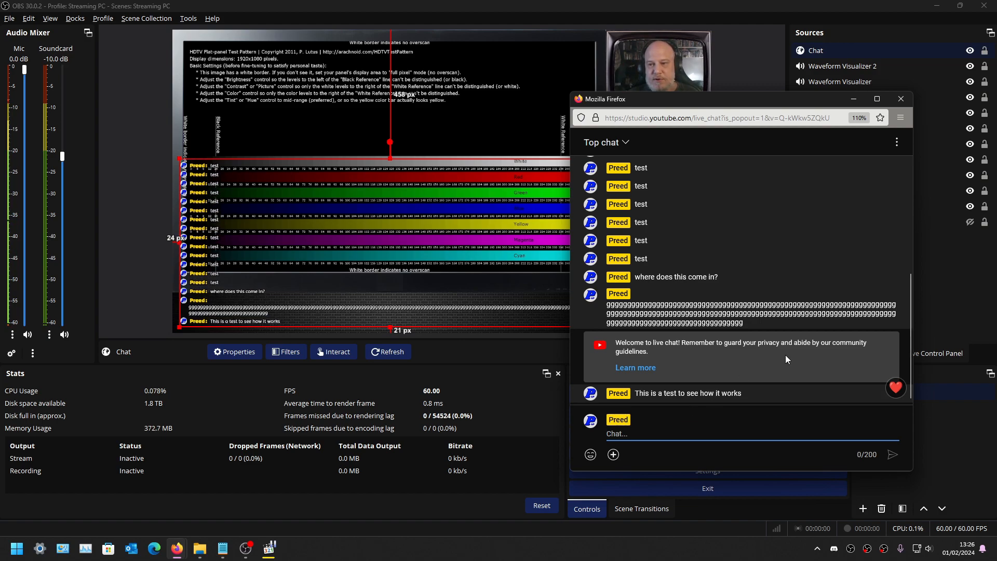
click(900, 100)
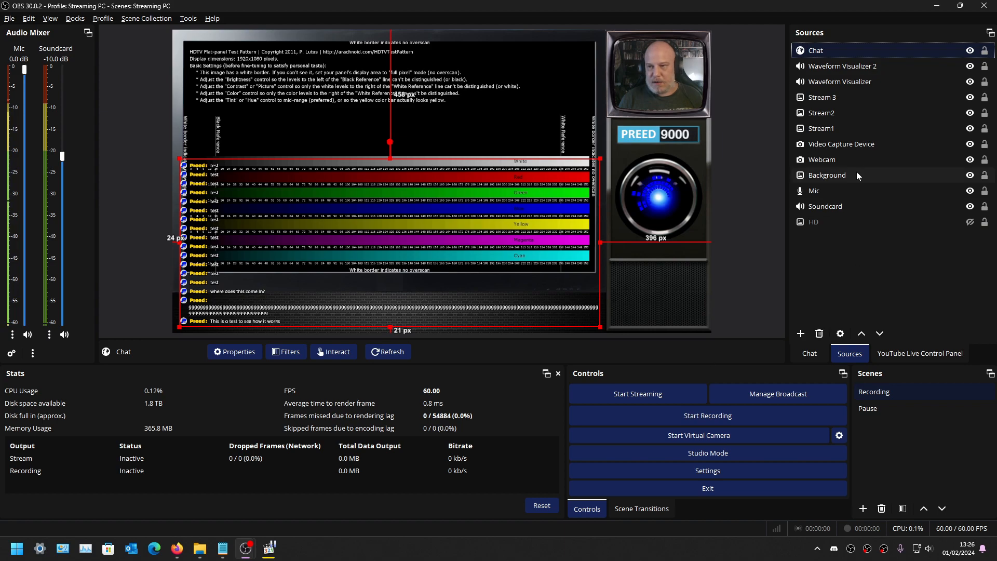
Step: Check the Chat source's width and height in its properties and close them with the values kept
right_click(808, 46)
click(882, 466)
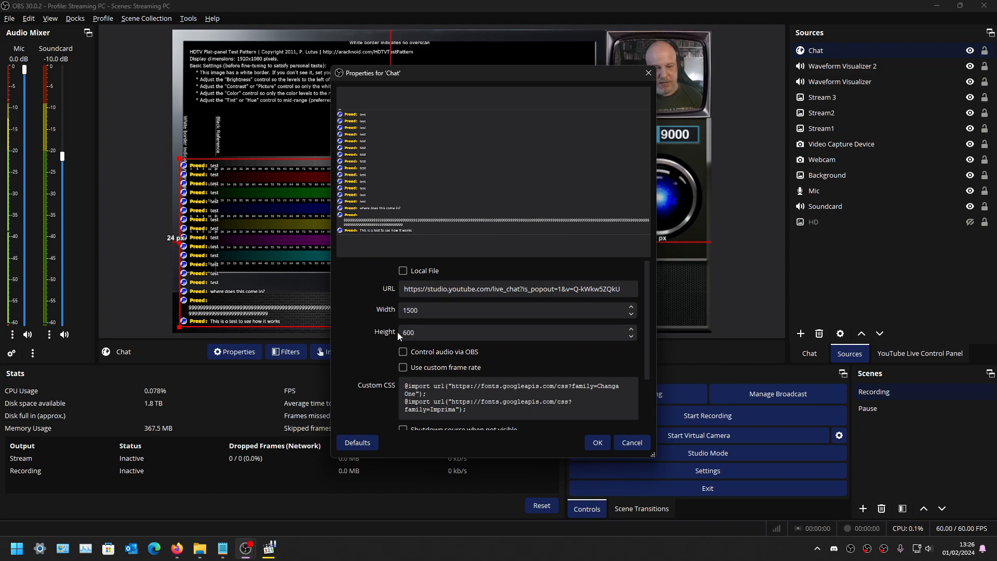
click(599, 443)
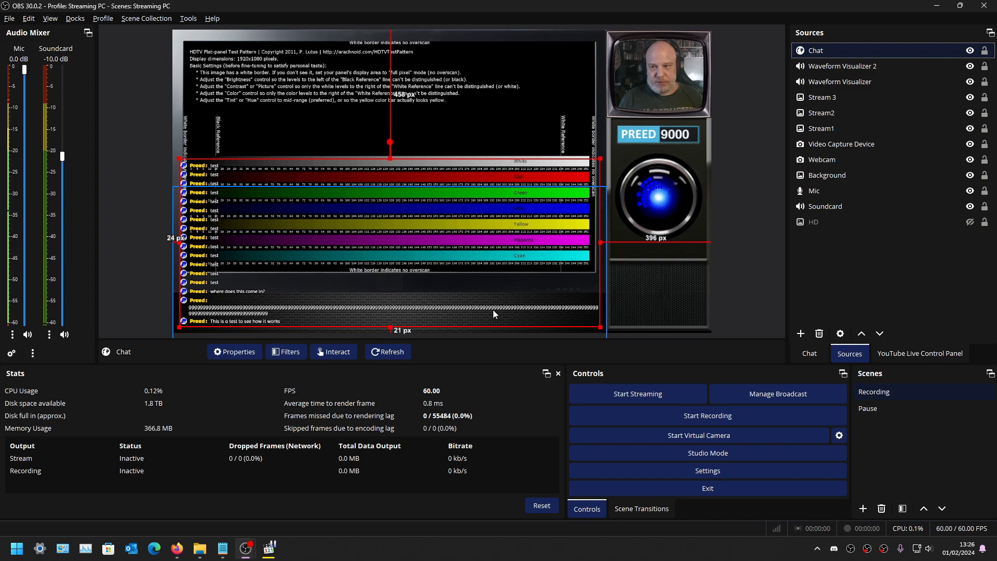
Step: Open the Chat source's Edit Transform dialog and move it clear of the chat in the preview
right_click(809, 56)
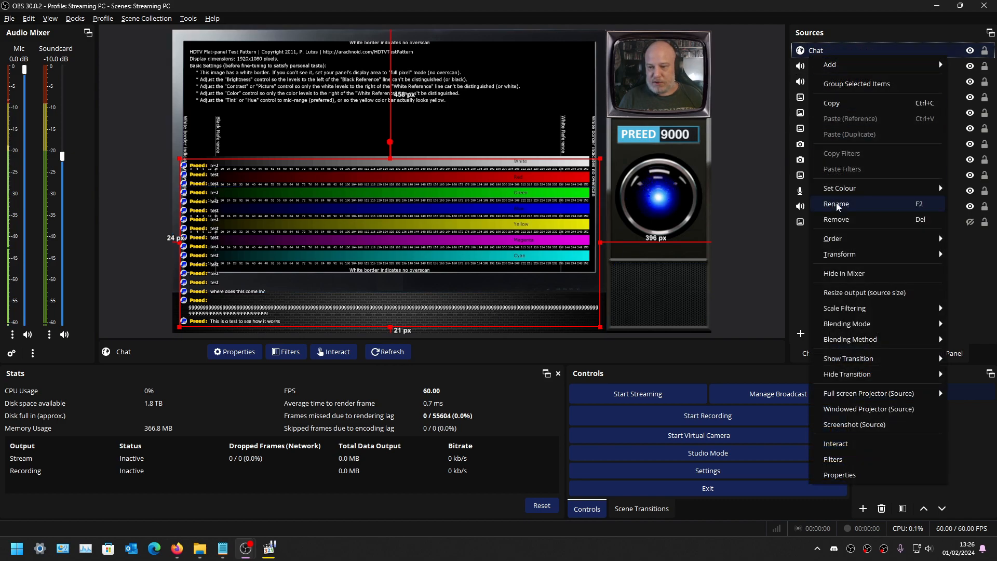
mouse_move(834, 258)
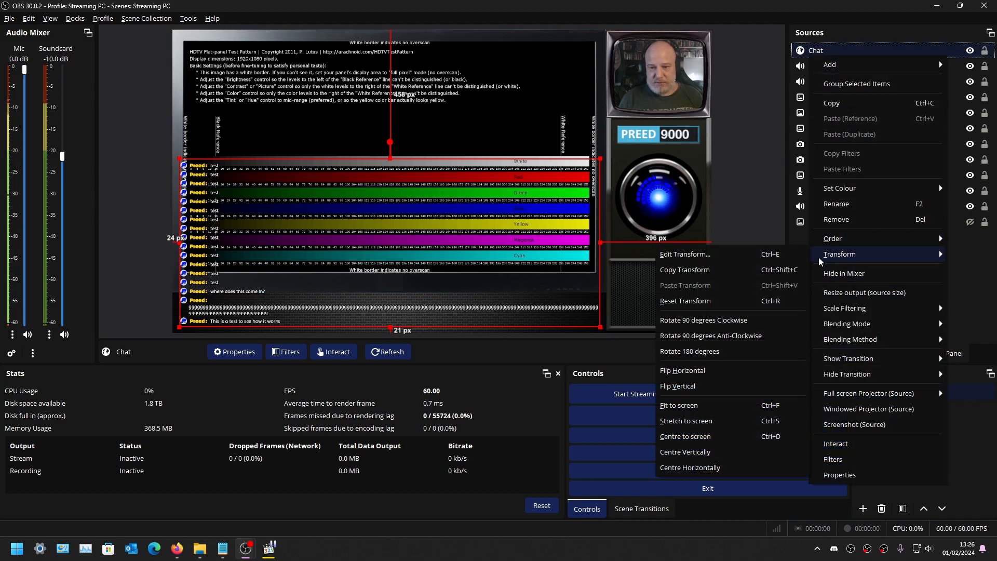
click(754, 255)
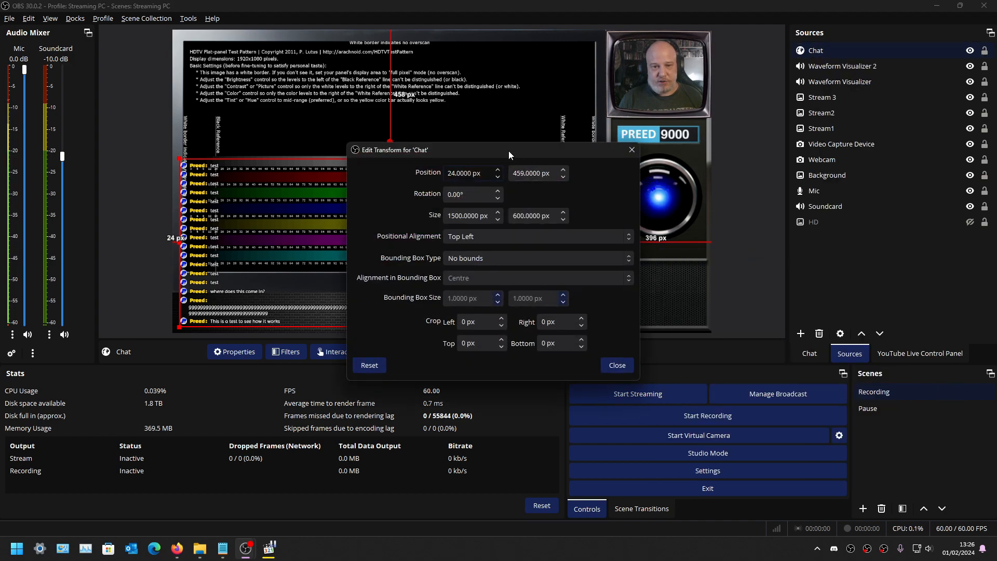
drag(509, 151, 758, 153)
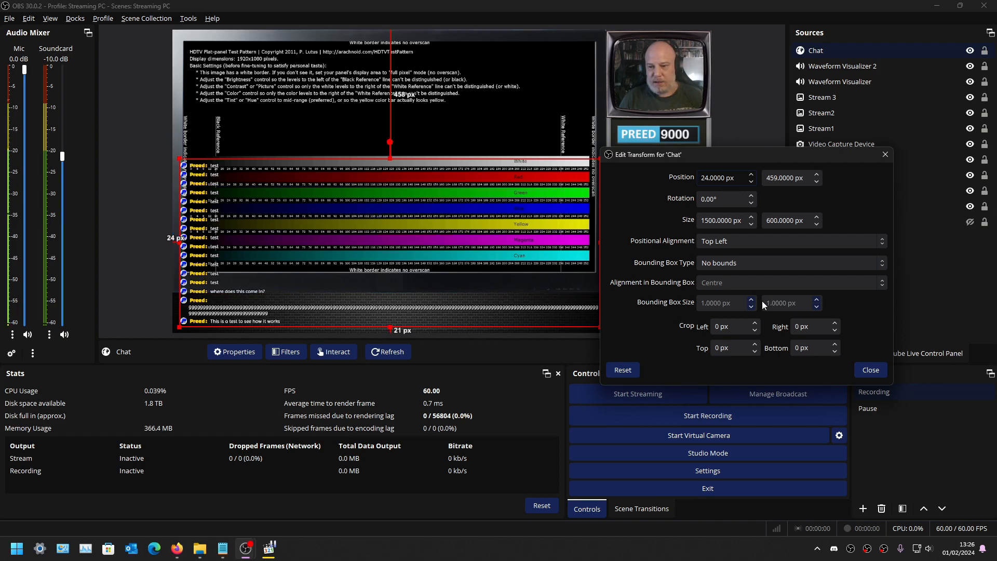
Step: Crop 450 px off the top of the Chat source
click(724, 345)
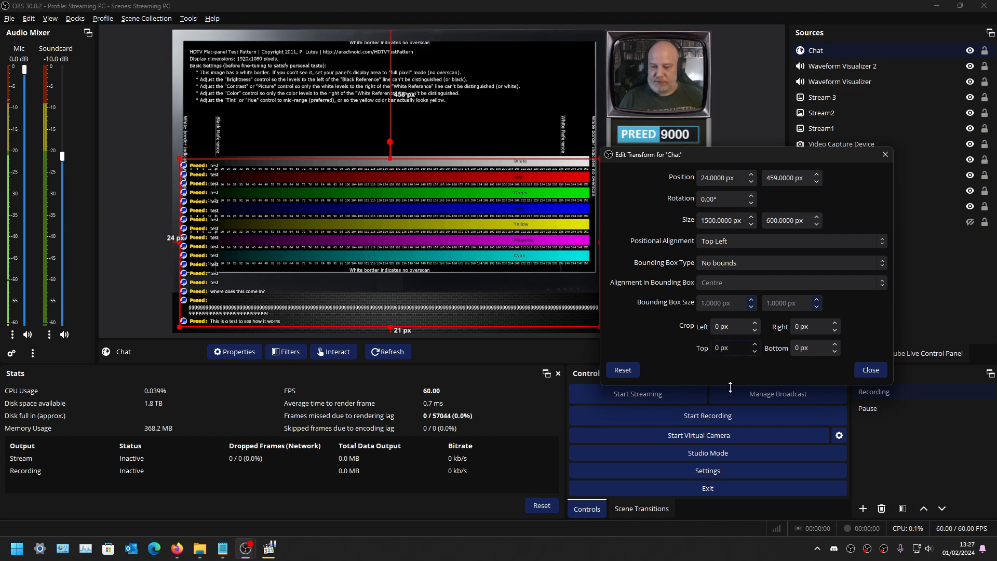
text(15)
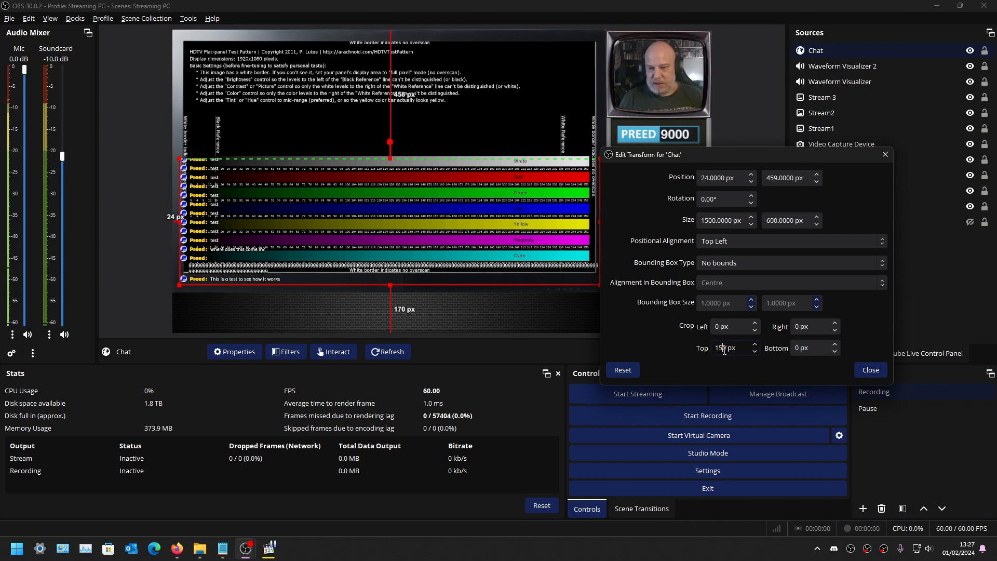
drag(724, 349, 704, 351)
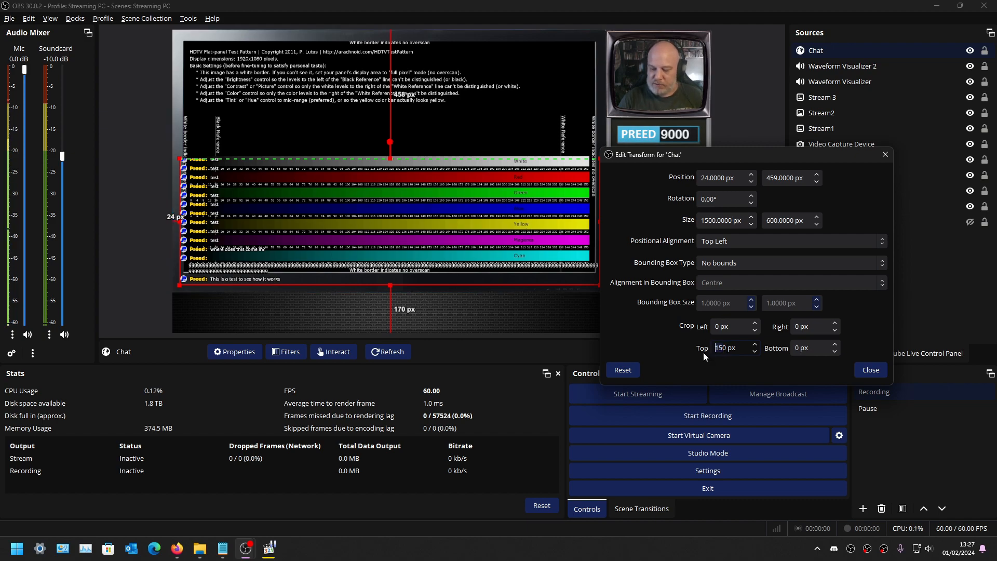
text(3000)
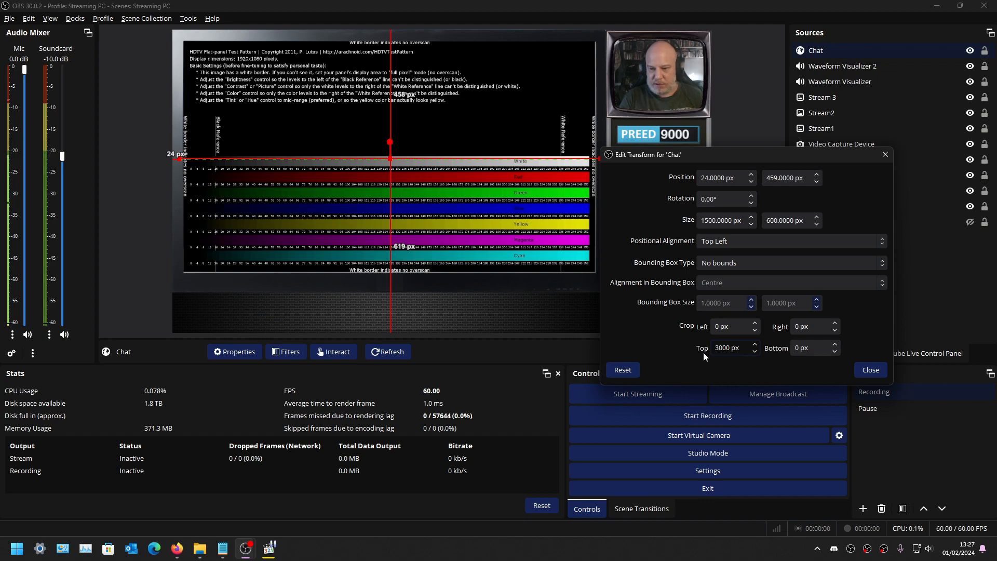
key(BackSpace)
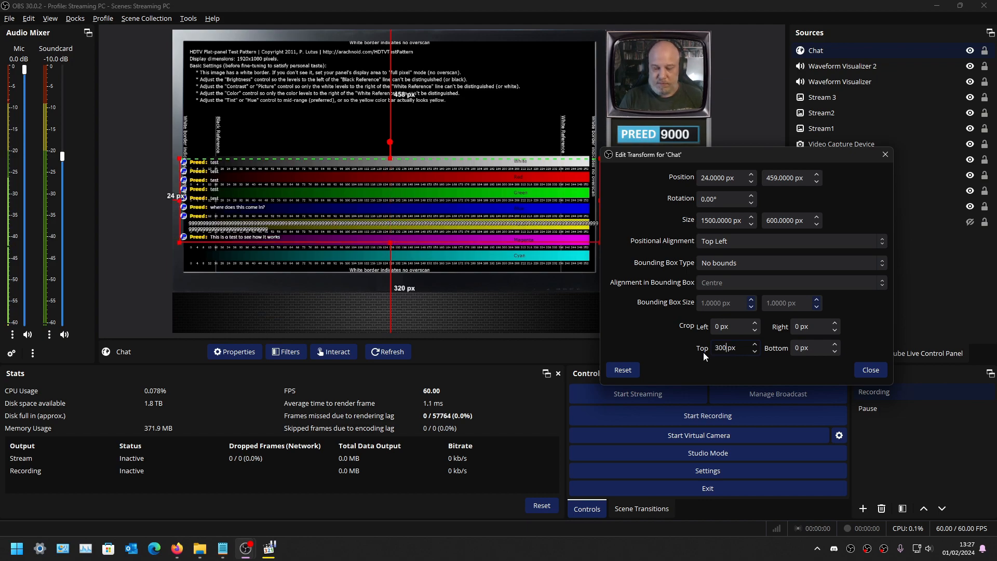
key(BackSpace)
key(BackSpace)
key(BackSpace)
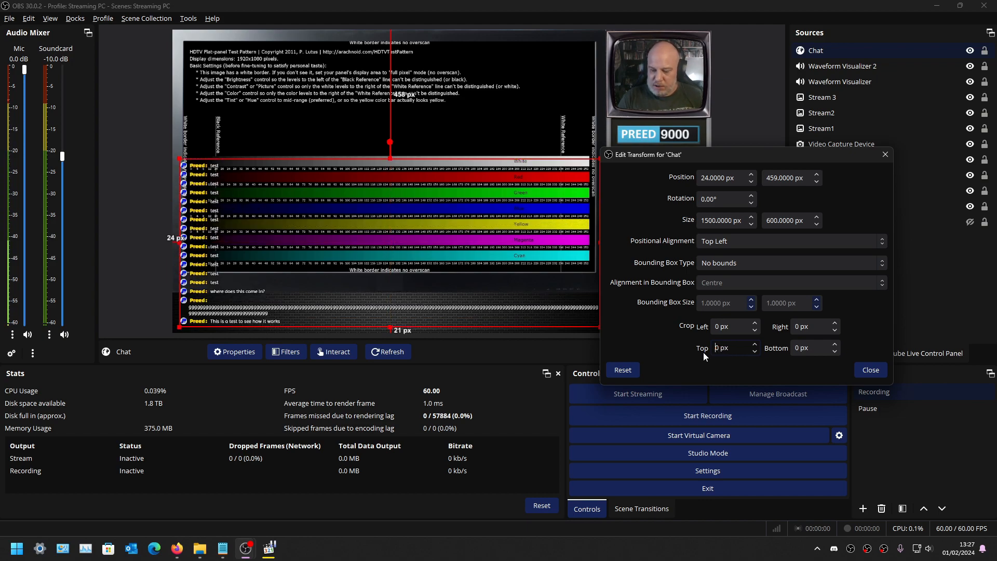
text(40)
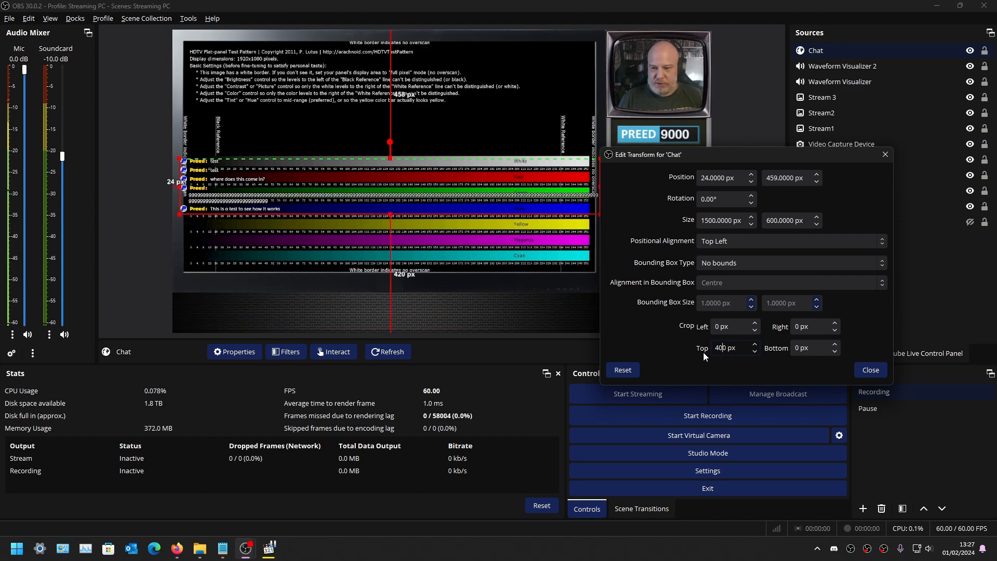
key(BackSpace)
text(5)
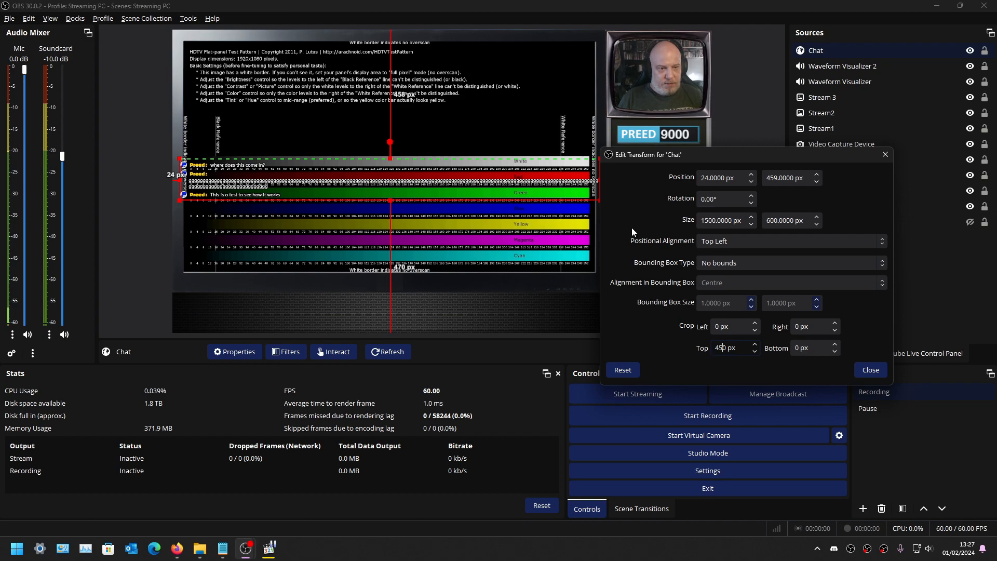
Step: Move the cropped Chat source onto the brick strip below the capture frame, at about 22 px, 930 px, and close the transform dialog
drag(467, 190, 438, 316)
right_click(438, 316)
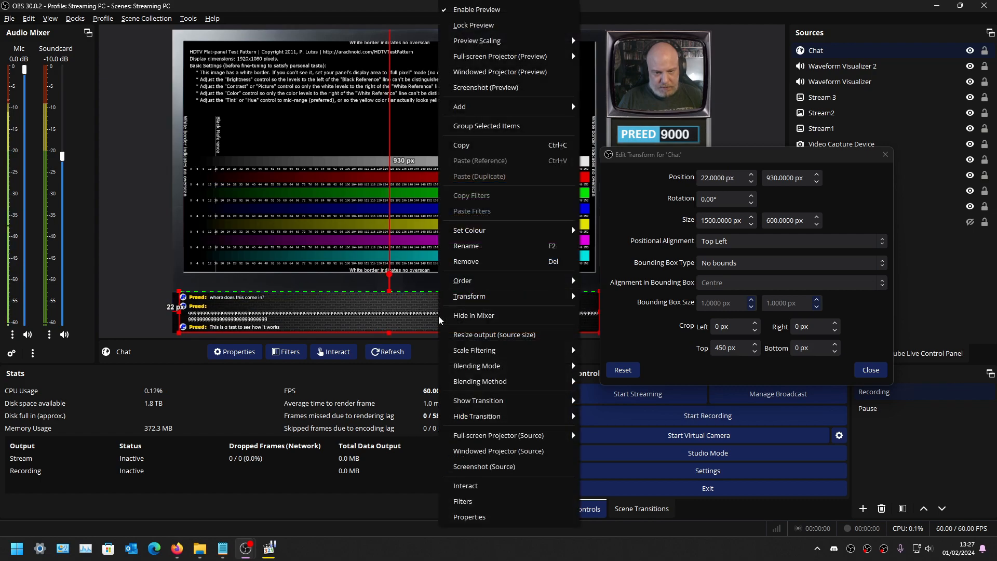
click(423, 352)
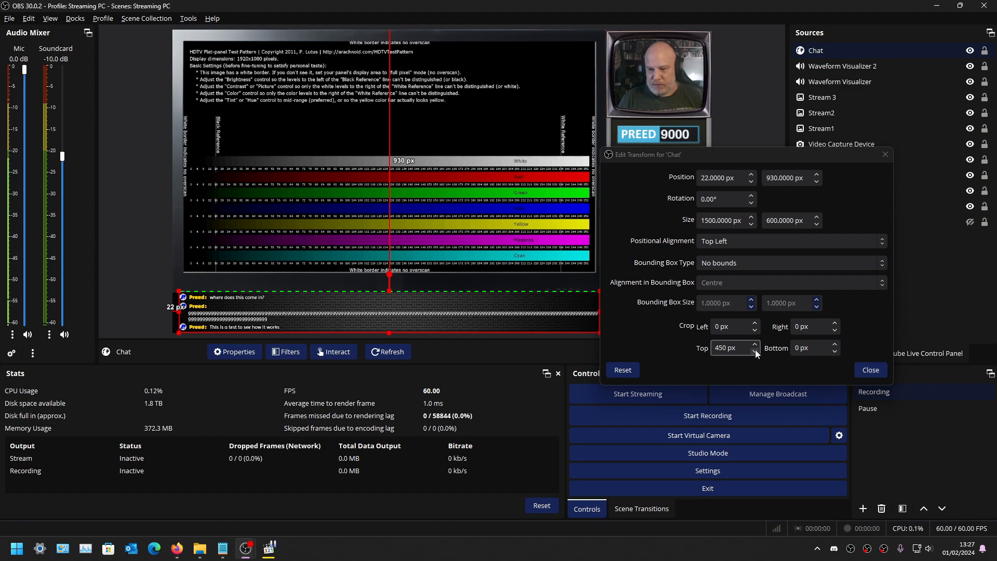
click(956, 293)
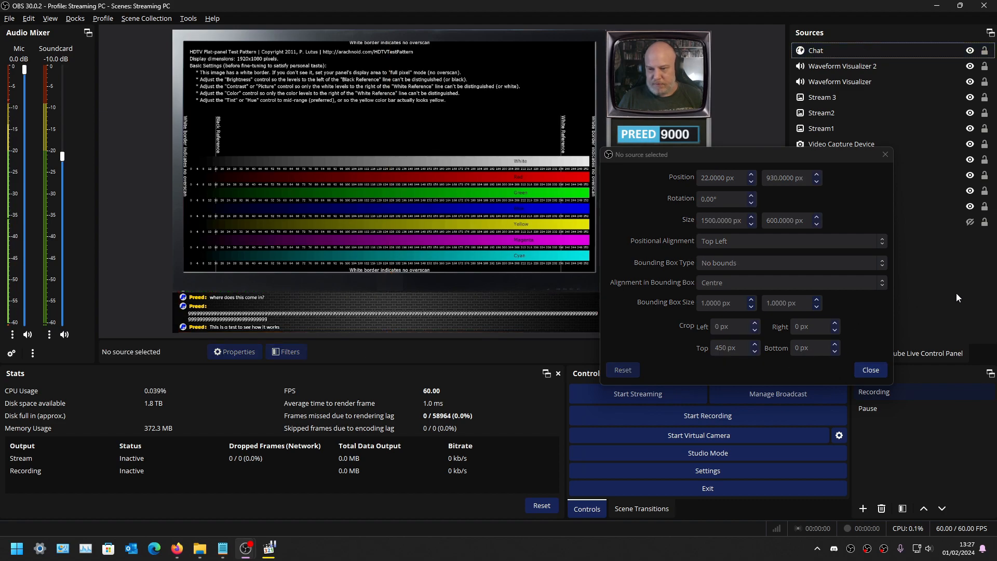
click(865, 379)
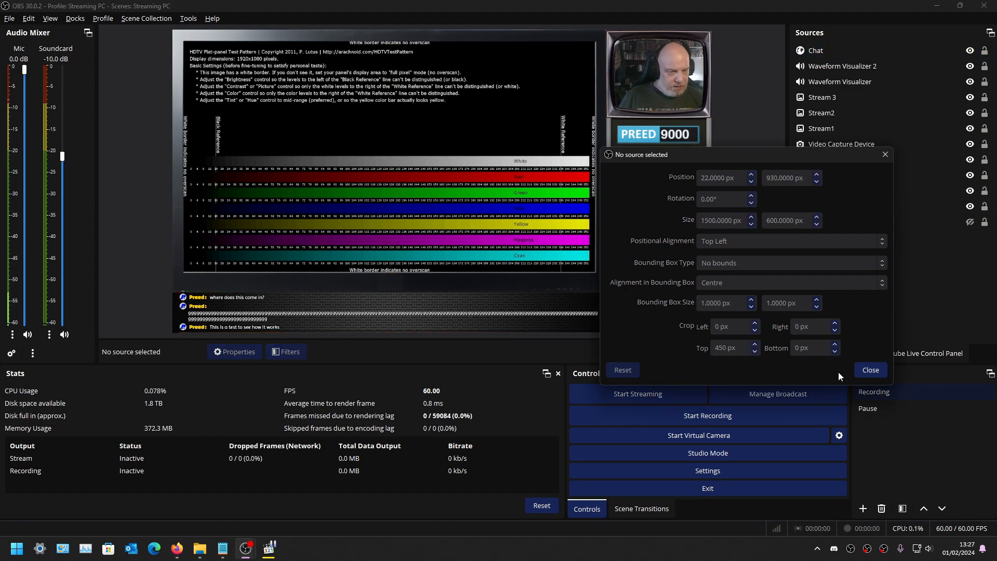
click(866, 367)
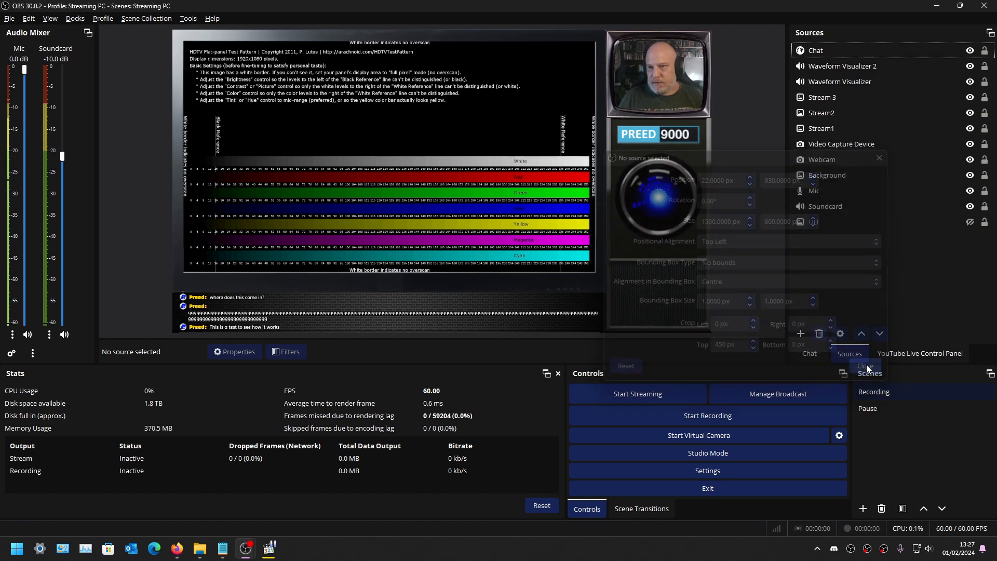
Step: Reorder the Chat source so it sits directly below Stream1 and above Video Capture Device, and deselect it
click(818, 52)
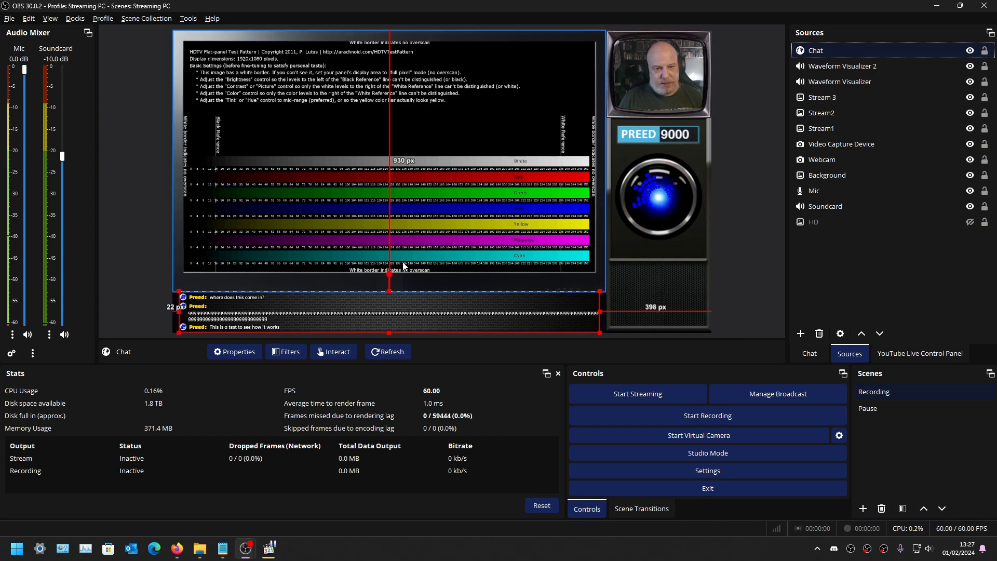
click(880, 333)
click(879, 333)
click(879, 333)
click(880, 333)
click(880, 333)
click(880, 333)
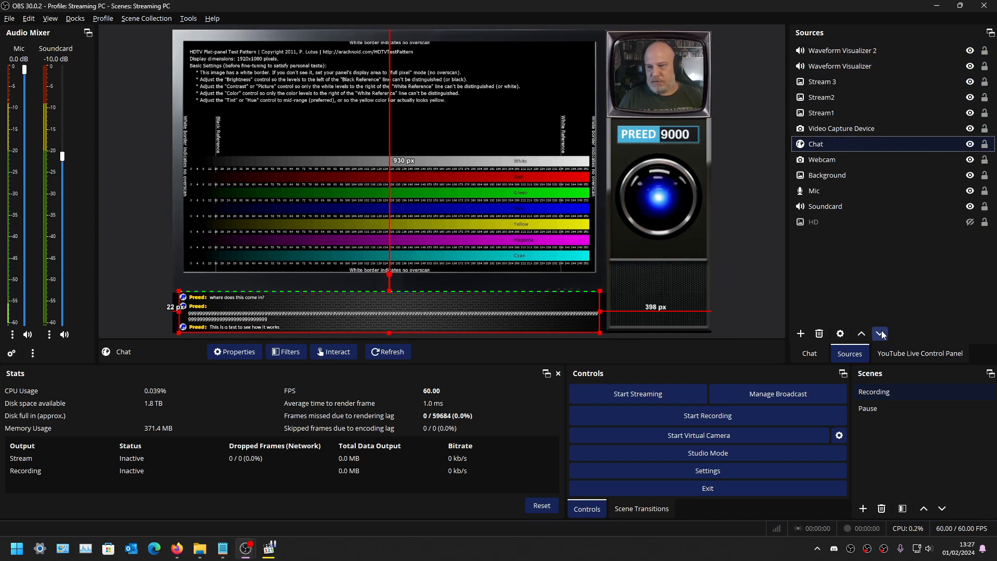
click(861, 333)
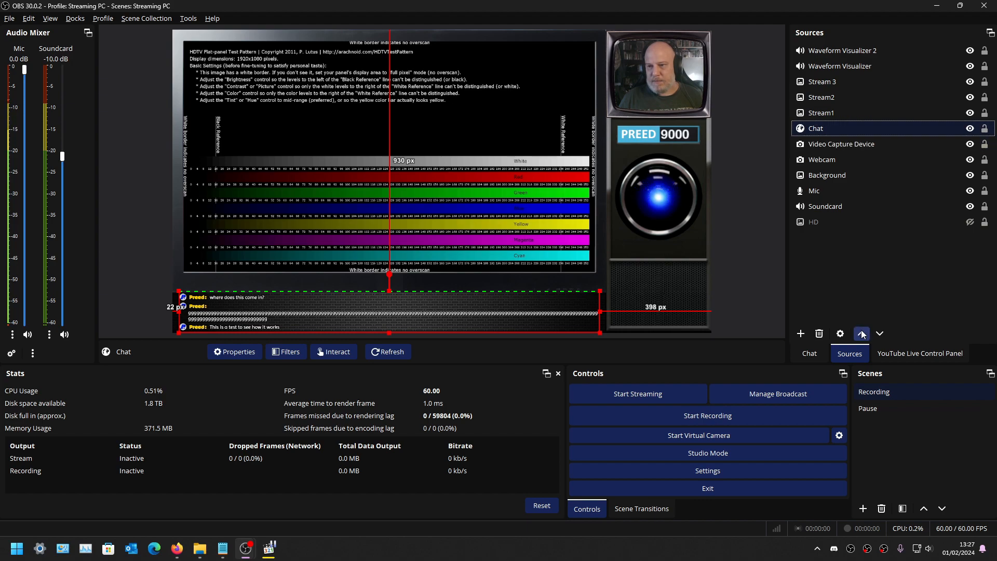
click(746, 284)
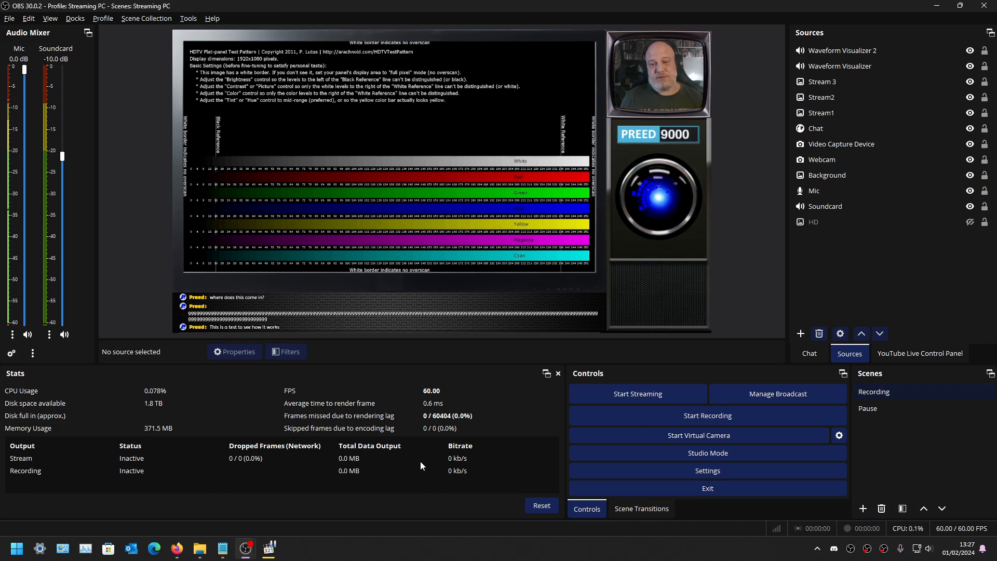
Step: Switch to Media Player Classic, play Hot_Heat.mp3, and minimize the player to return to the OBS preview
click(269, 548)
click(343, 250)
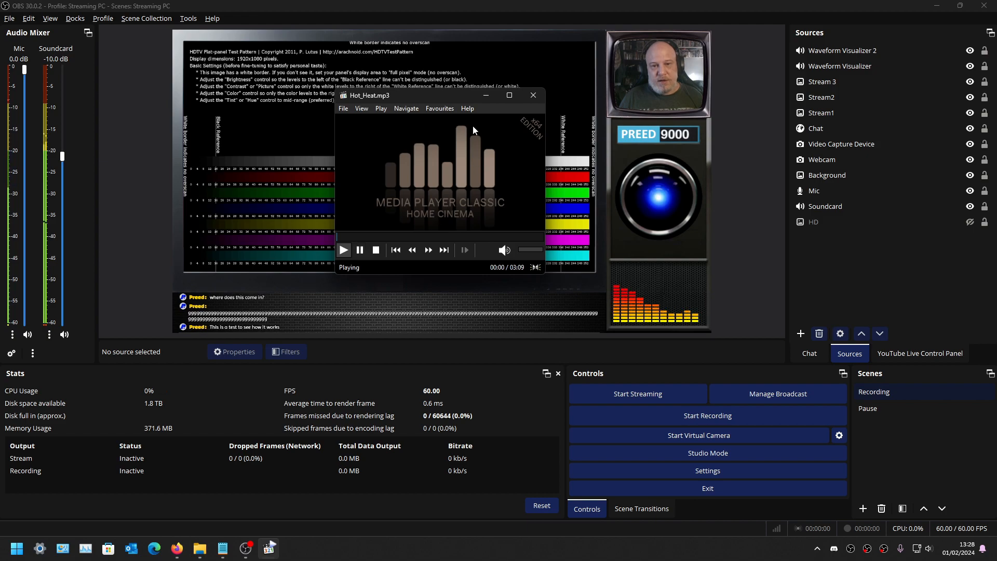
click(489, 96)
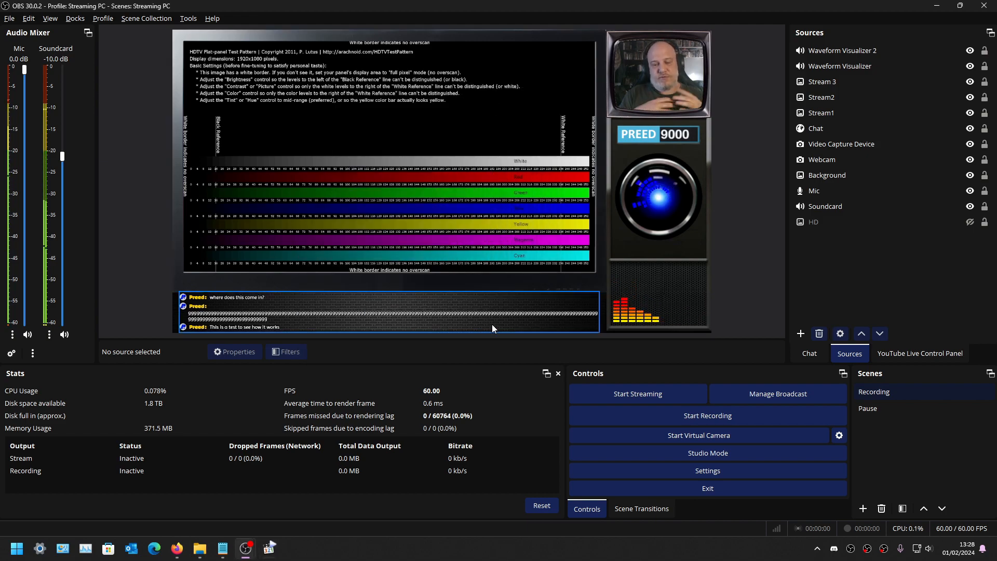